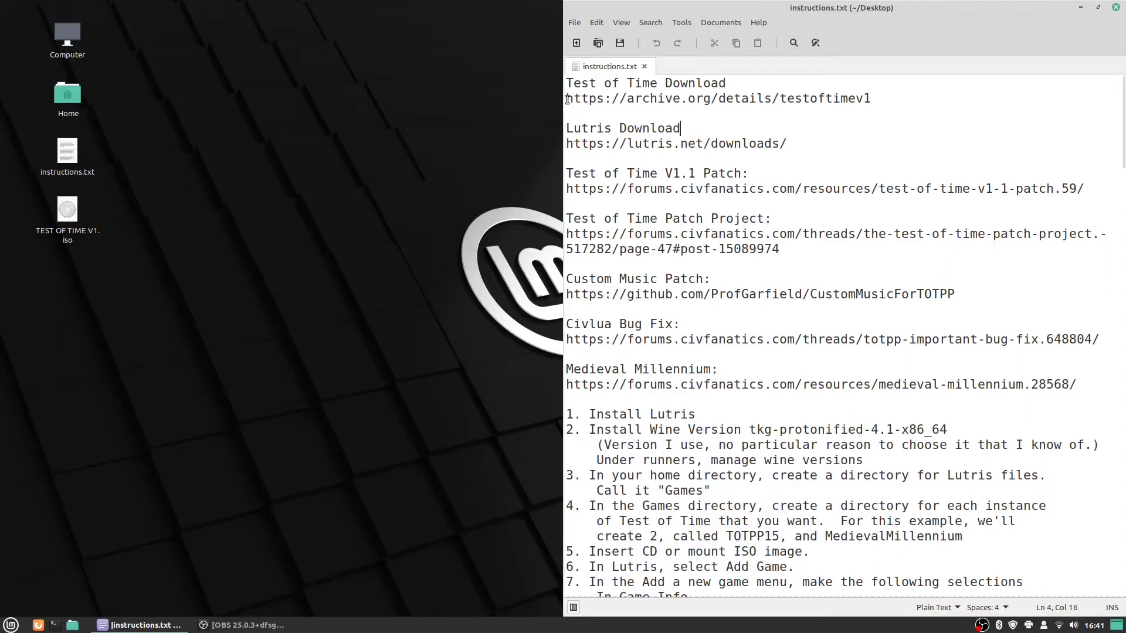
Open the Test of Time archive.org link from the instructions, view its download options, and close the browser.
drag(567, 99, 690, 111)
drag(841, 114, 872, 100)
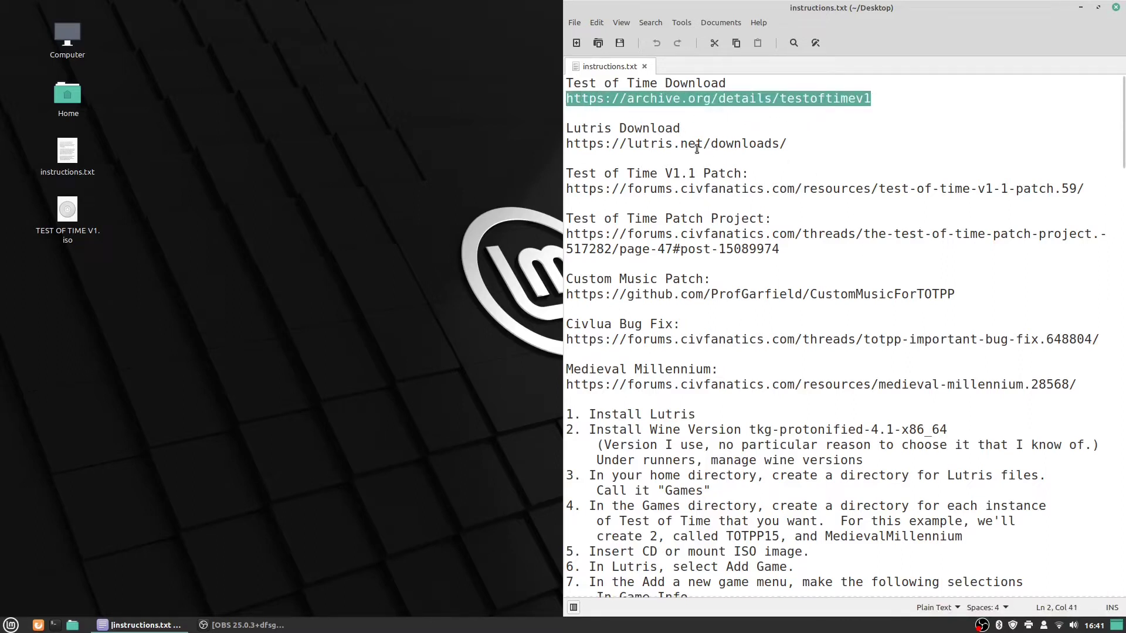
right_click(661, 104)
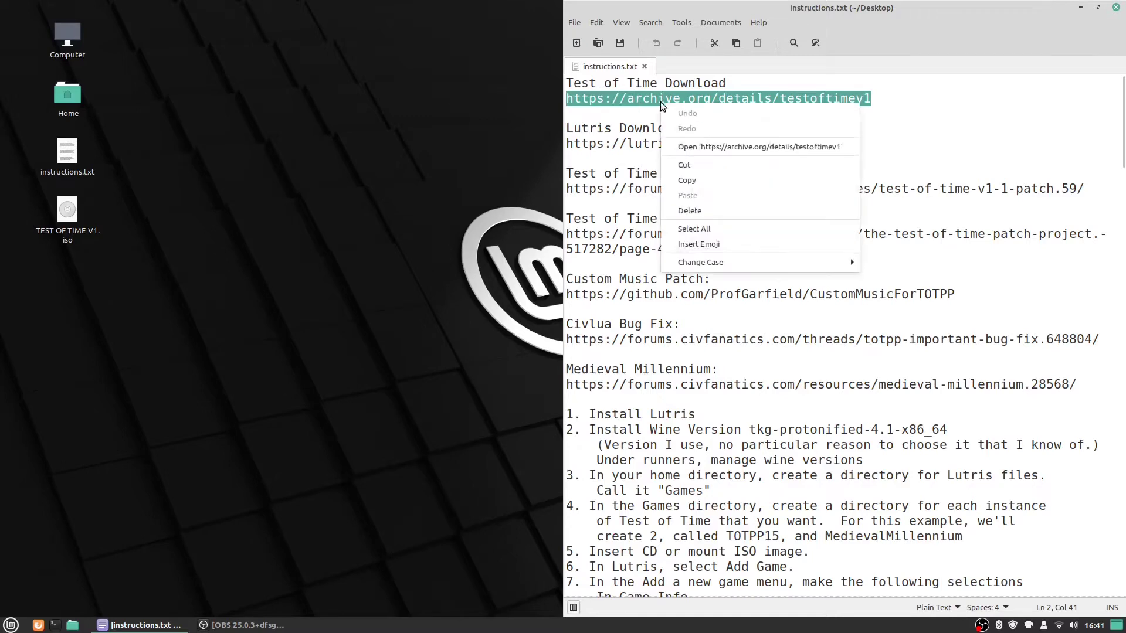
click(733, 147)
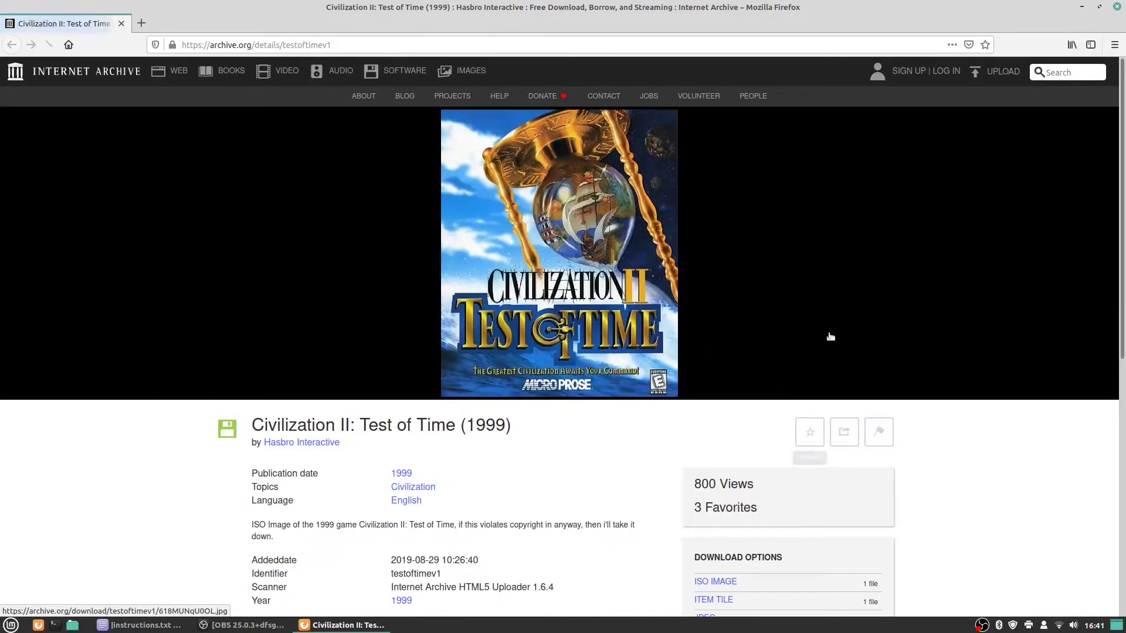
scroll(692, 312, down, 3)
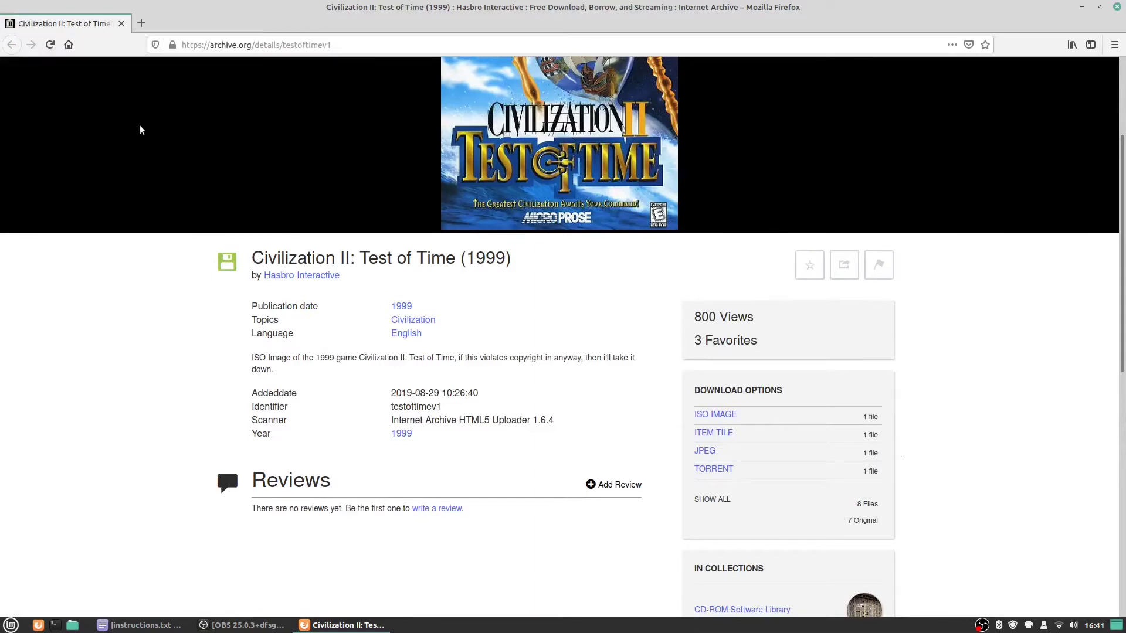
click(1118, 7)
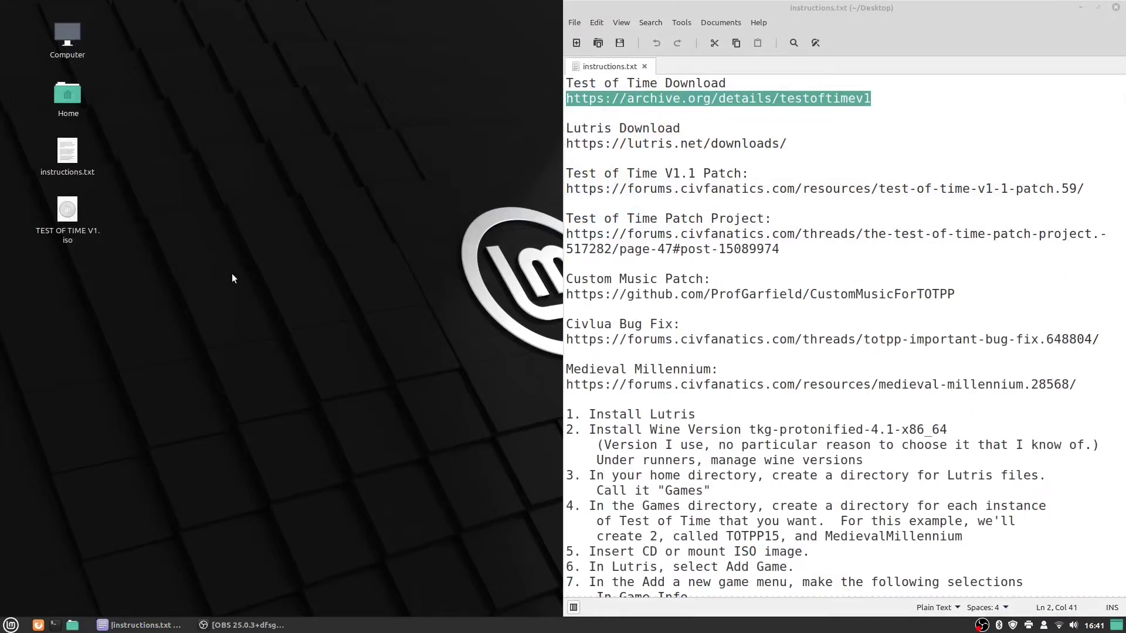
Mount the TEST OF TIME V1.iso file on the desktop with Disk Image Mounter.
right_click(70, 219)
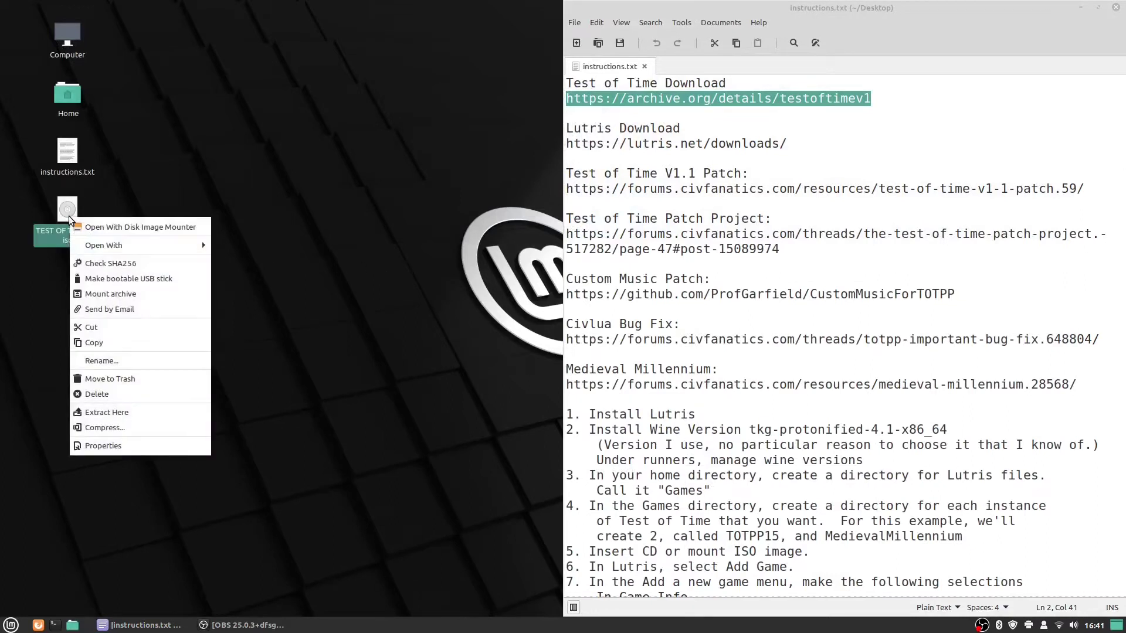
click(148, 228)
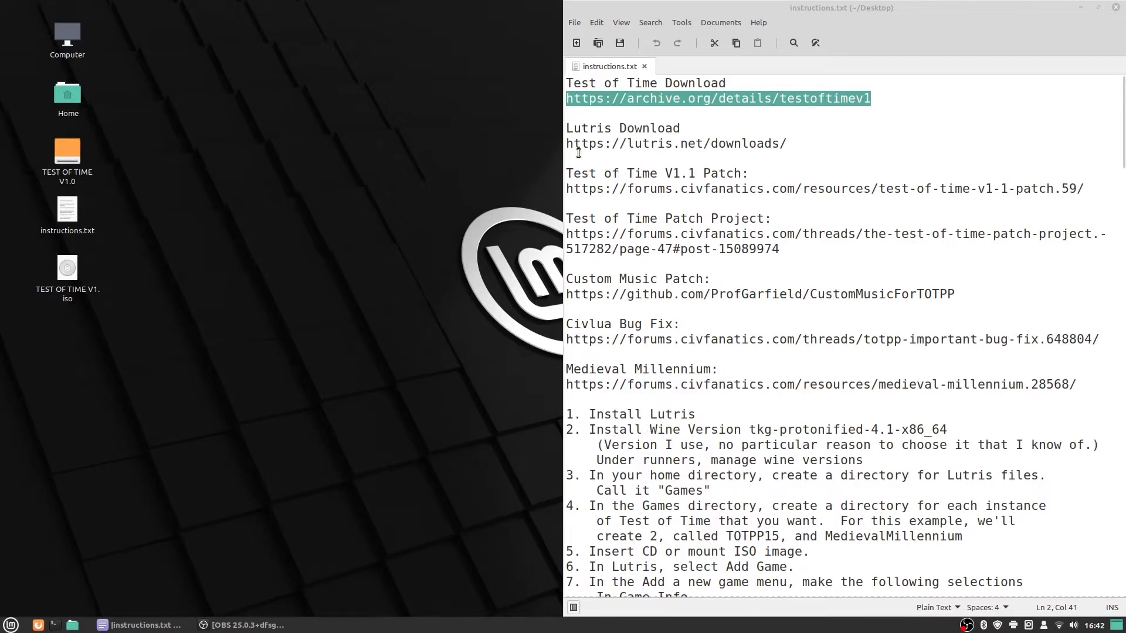
Open the Lutris downloads link from the instructions and find the install commands for Linux Mint.
drag(567, 144, 787, 144)
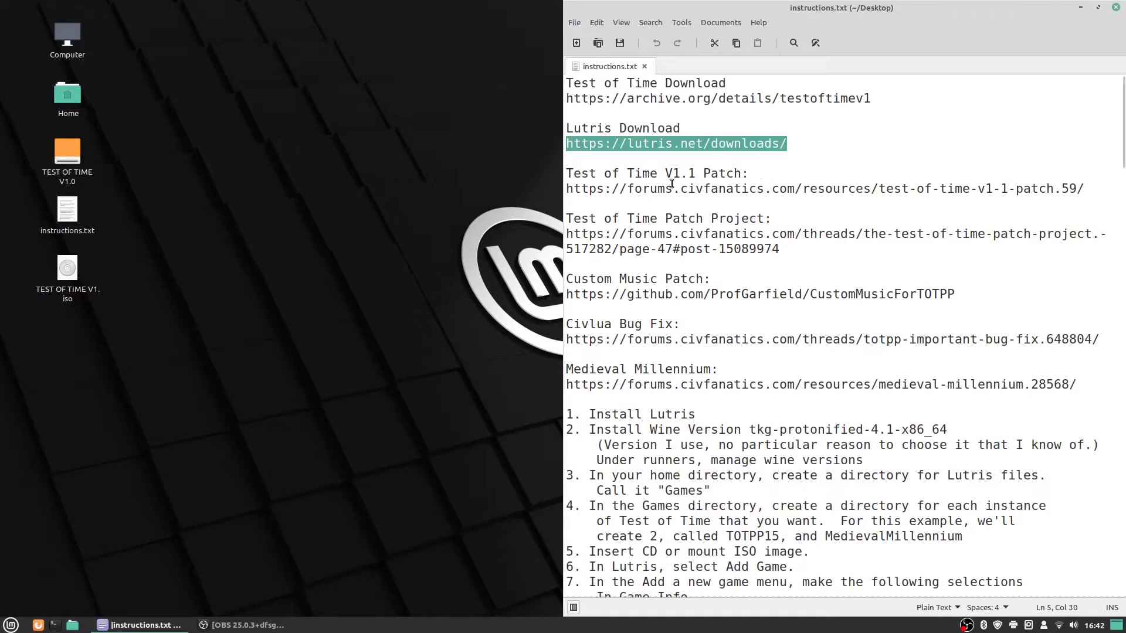
right_click(659, 152)
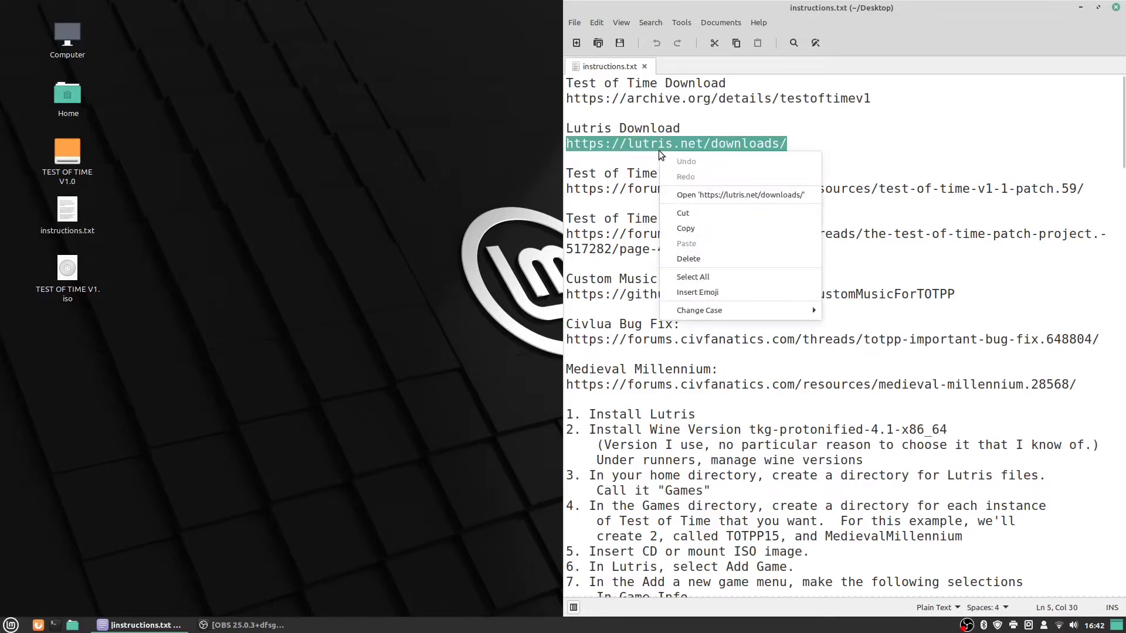
click(731, 195)
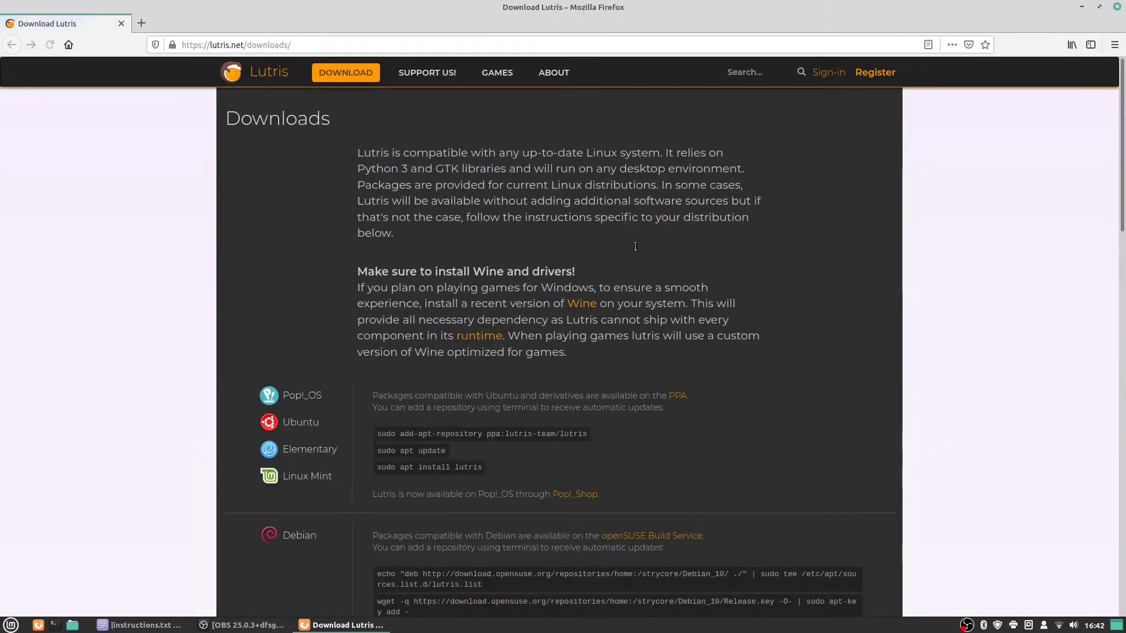
scroll(484, 408, down, 3)
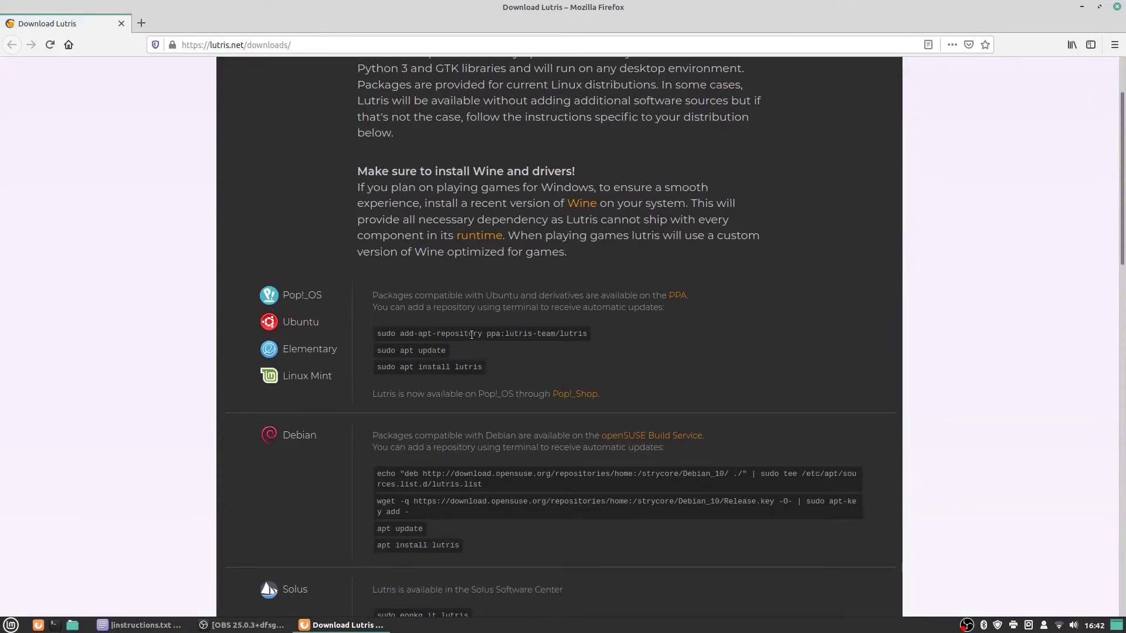
Open a terminal and tile the Lutris downloads page beside the instructions so both stay accessible.
click(54, 625)
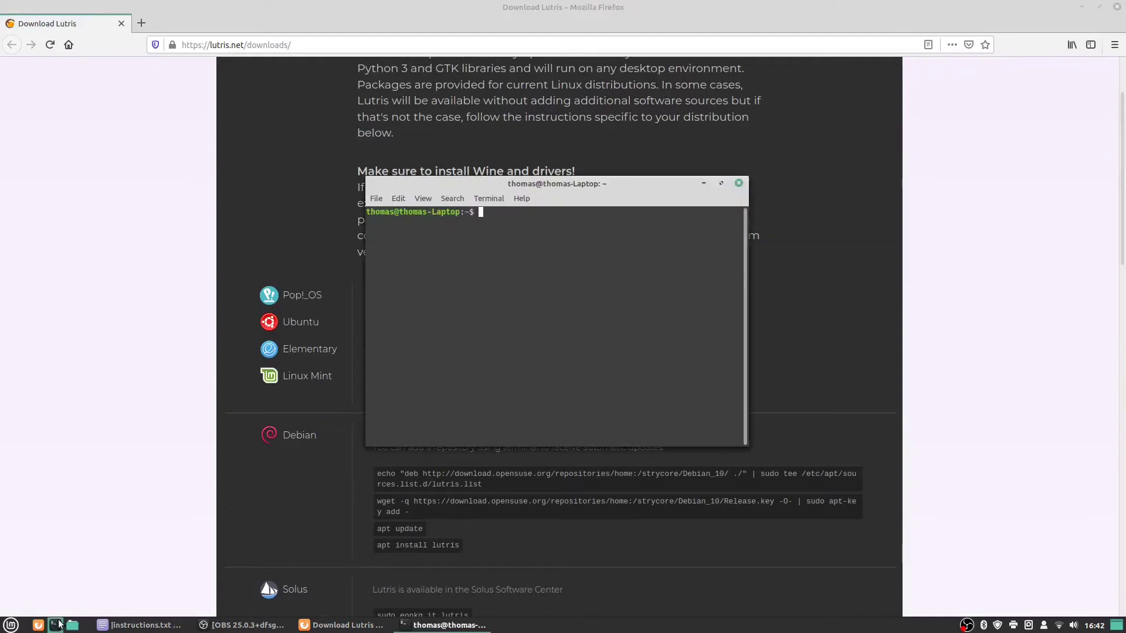
drag(511, 185, 789, 93)
drag(377, 333, 569, 335)
key(super+Left)
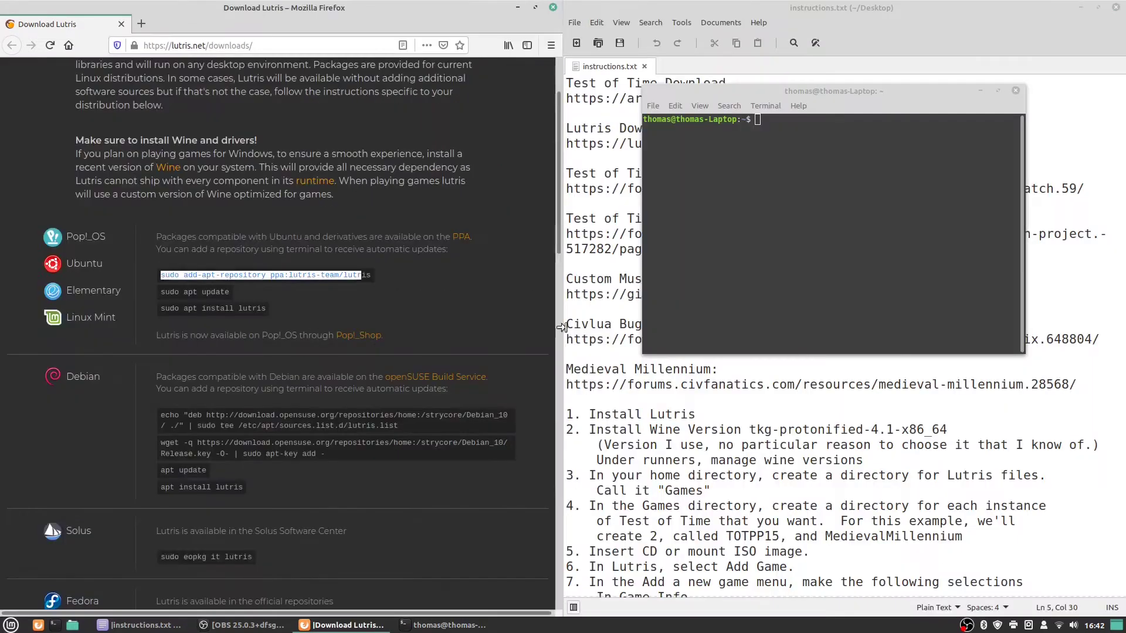
click(214, 271)
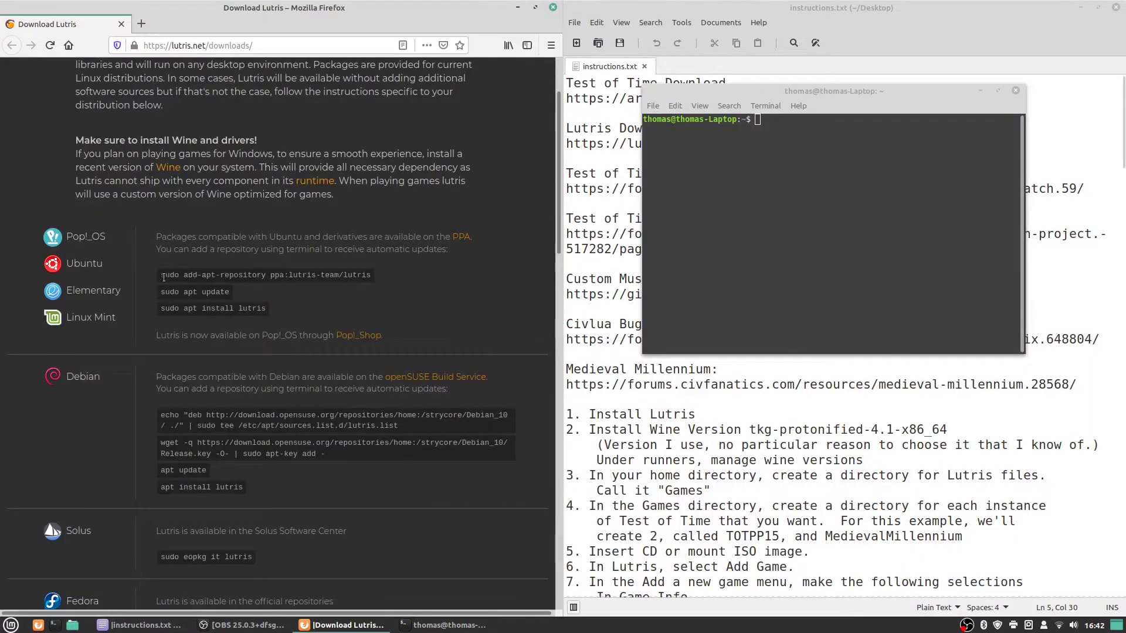
Copy the command sudo add-apt-repository ppa:lutris-team/lutris from the downloads page and run it in the terminal.
drag(160, 276, 381, 280)
right_click(358, 278)
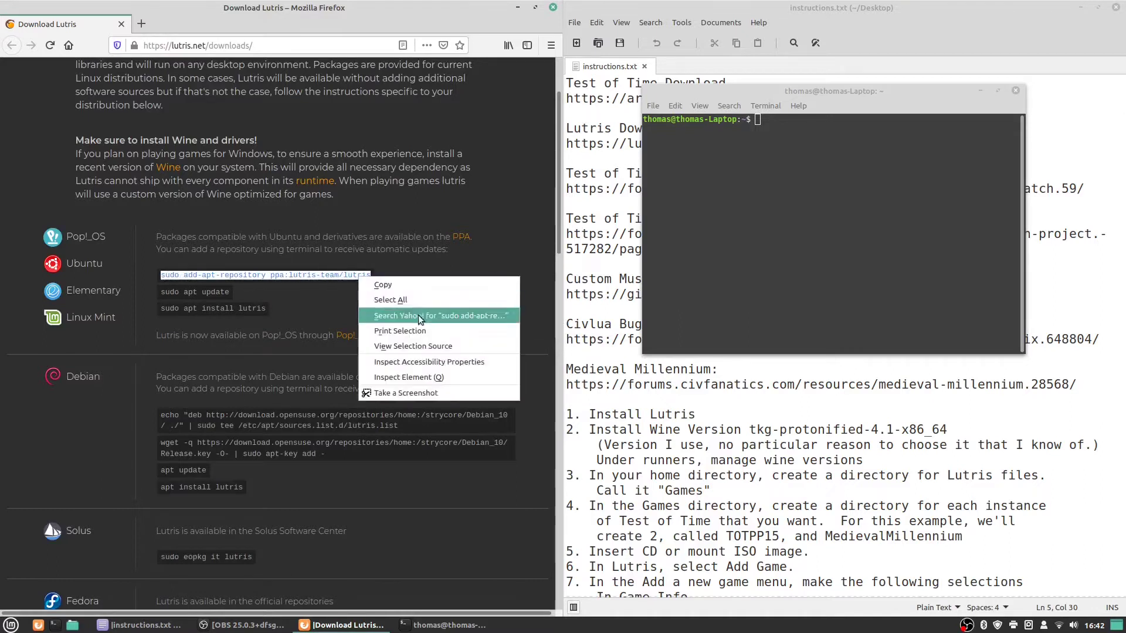
click(417, 286)
click(772, 124)
right_click(771, 124)
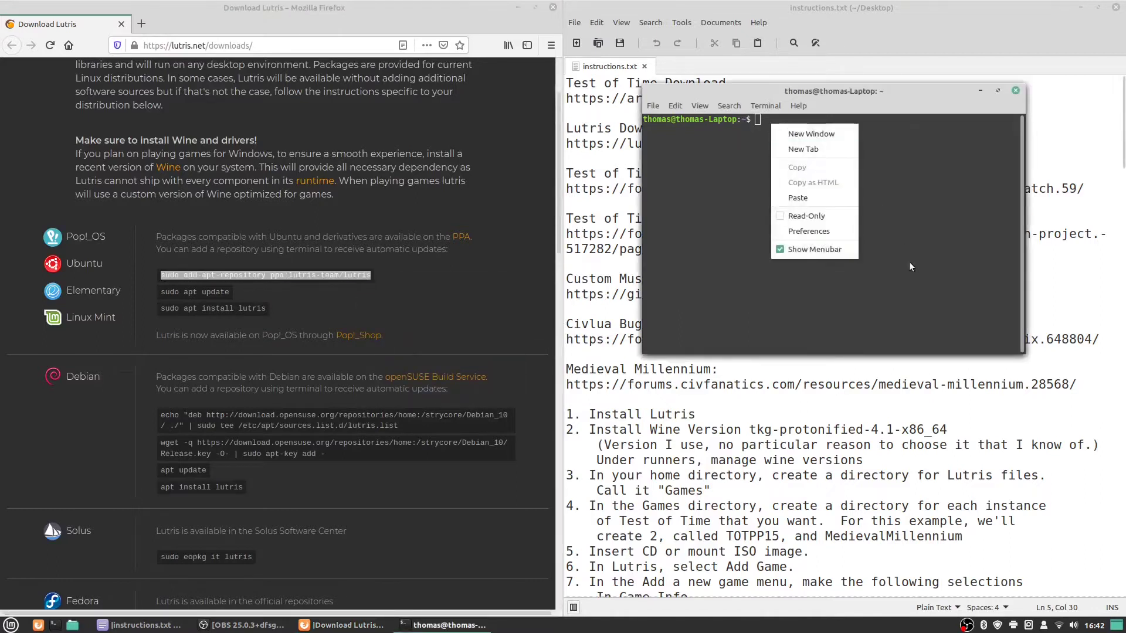
click(819, 195)
key(Return)
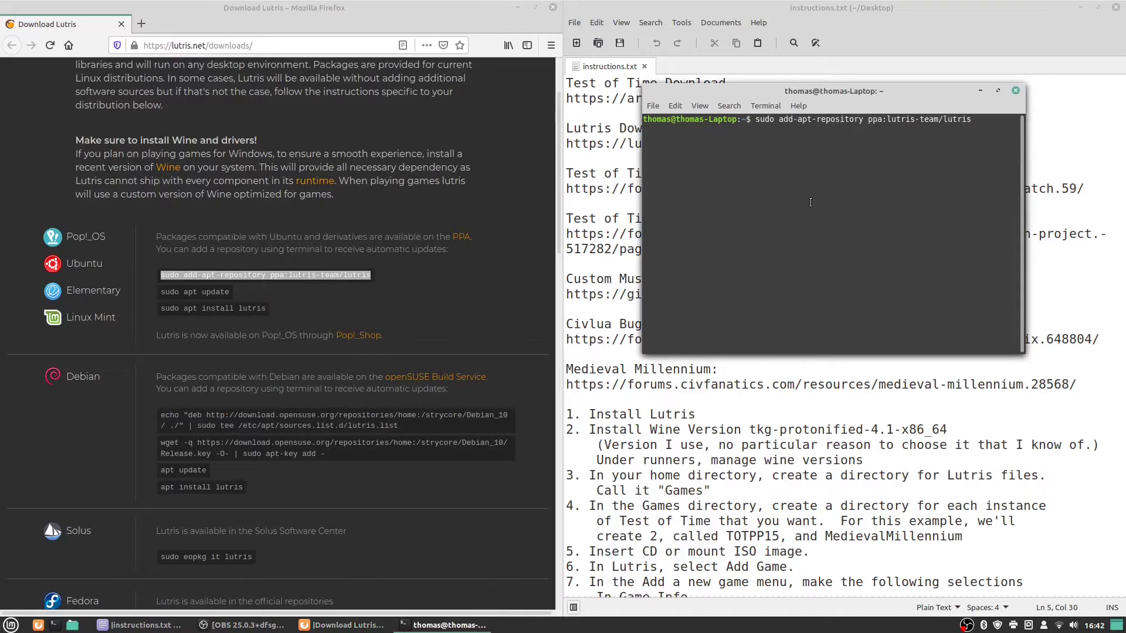
Enter the sudo account password and confirm adding the Lutris PPA.
text(**********)
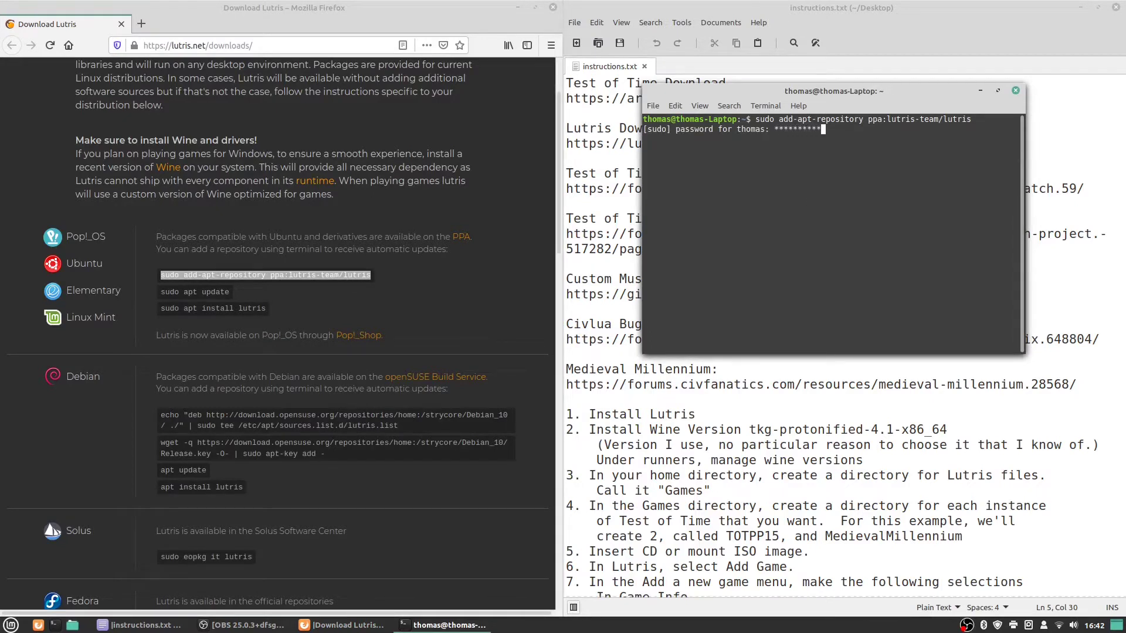
text(*****)
key(Return)
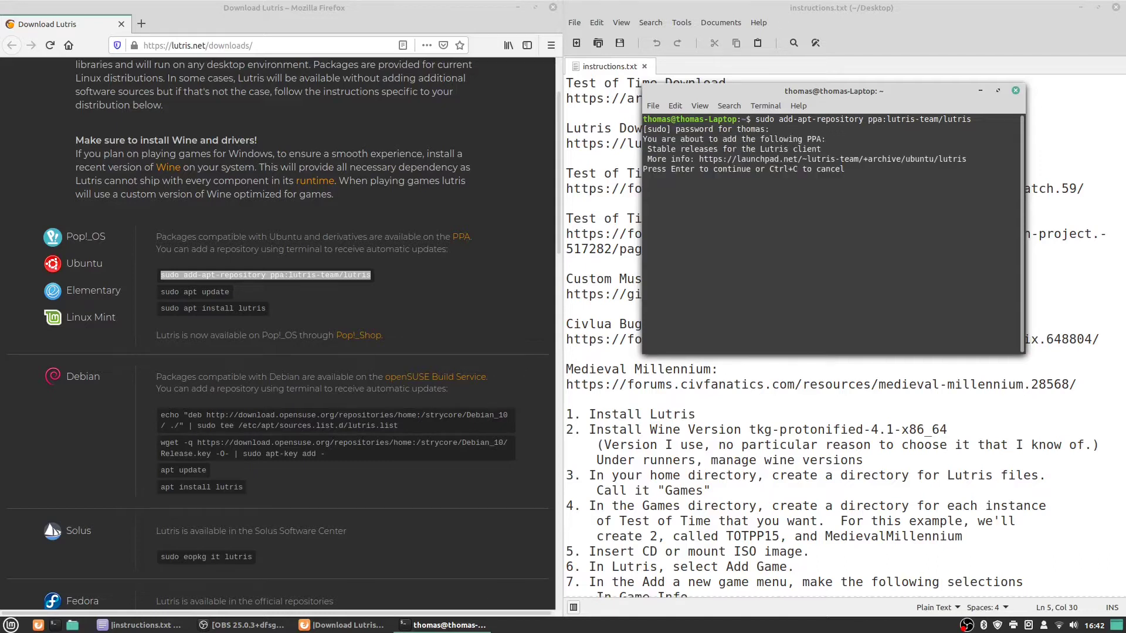
key(Return)
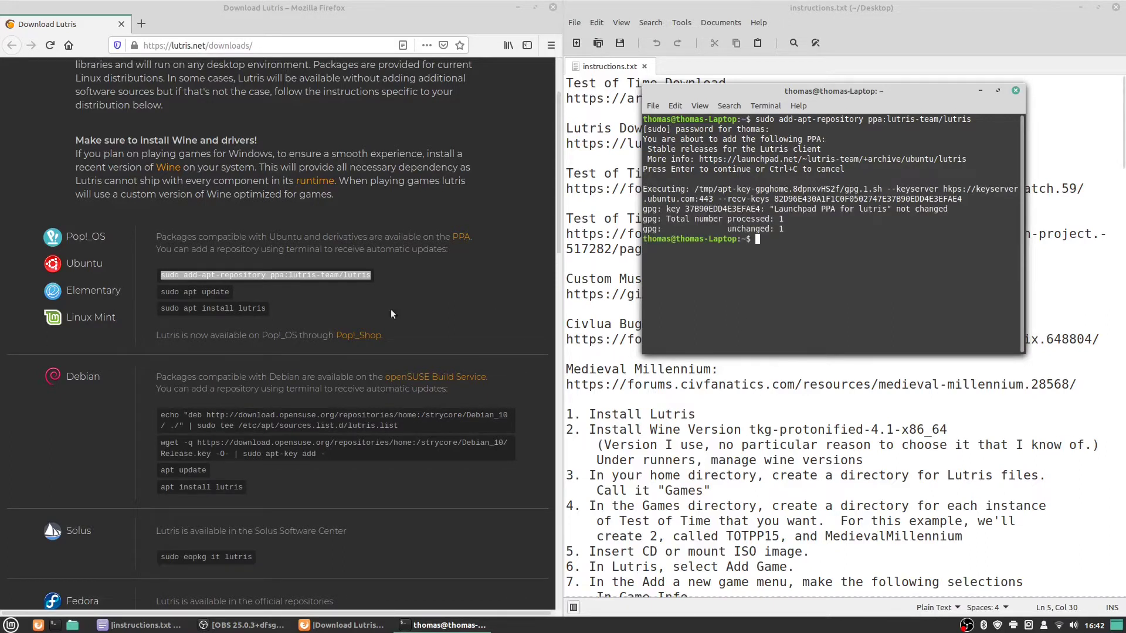
Copy the sudo apt update command from the Lutris page and run it in the terminal.
click(225, 289)
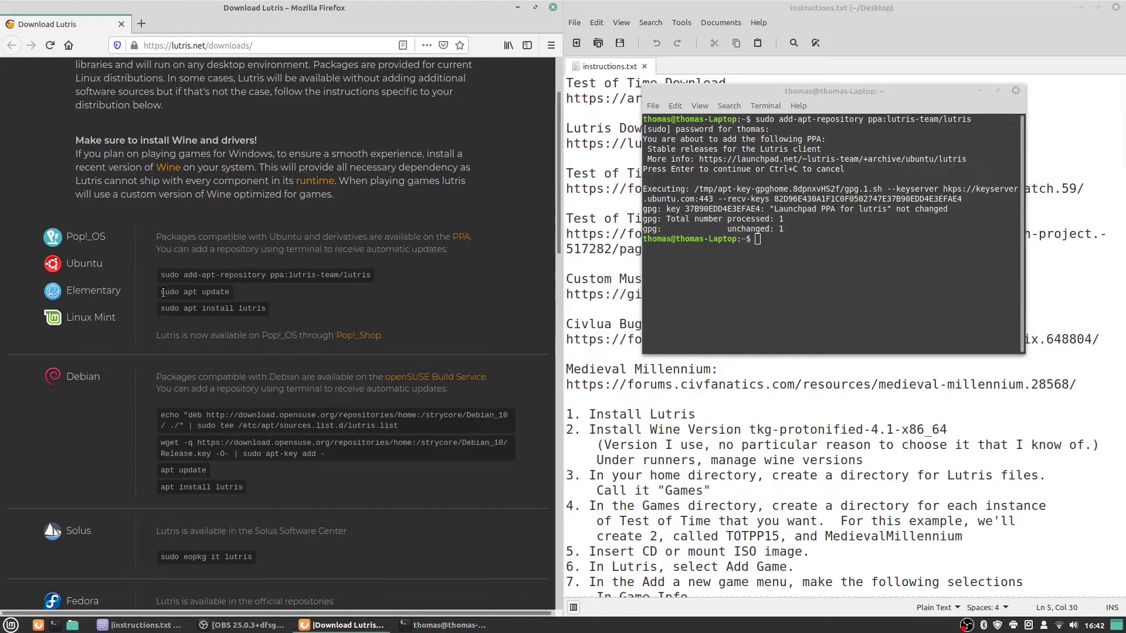
drag(161, 291, 229, 293)
right_click(221, 297)
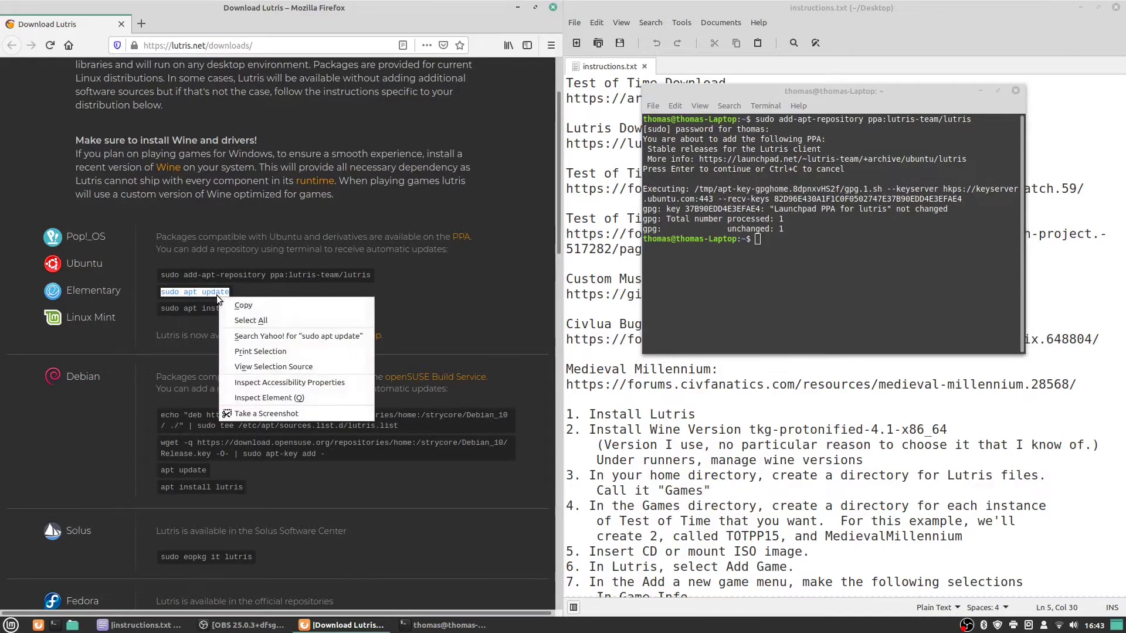
click(263, 307)
right_click(762, 241)
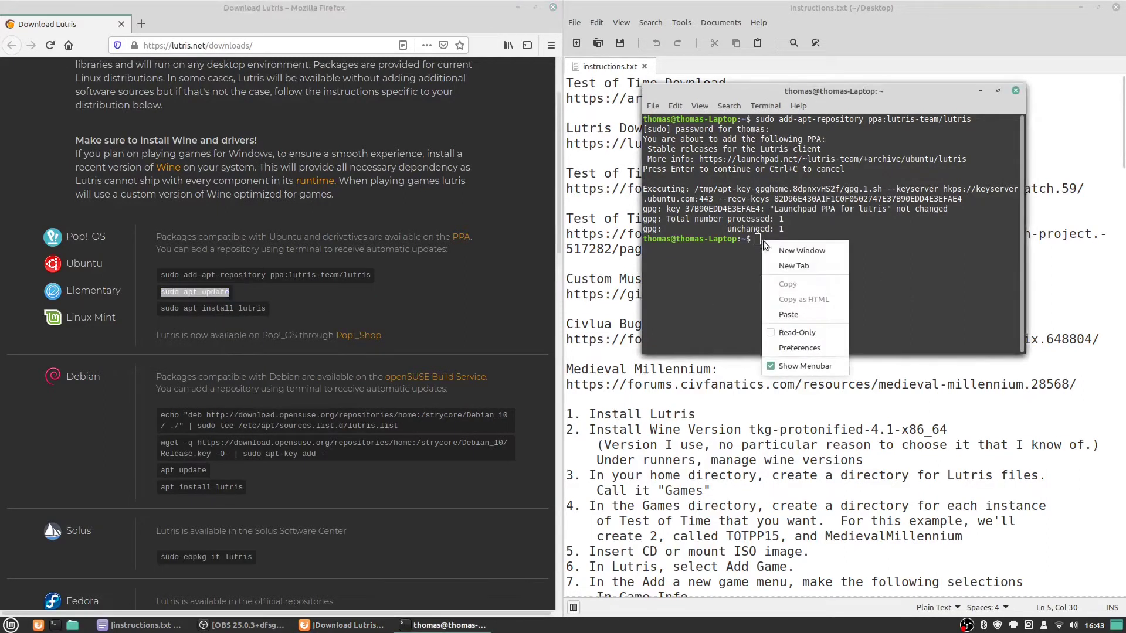
click(782, 308)
key(Return)
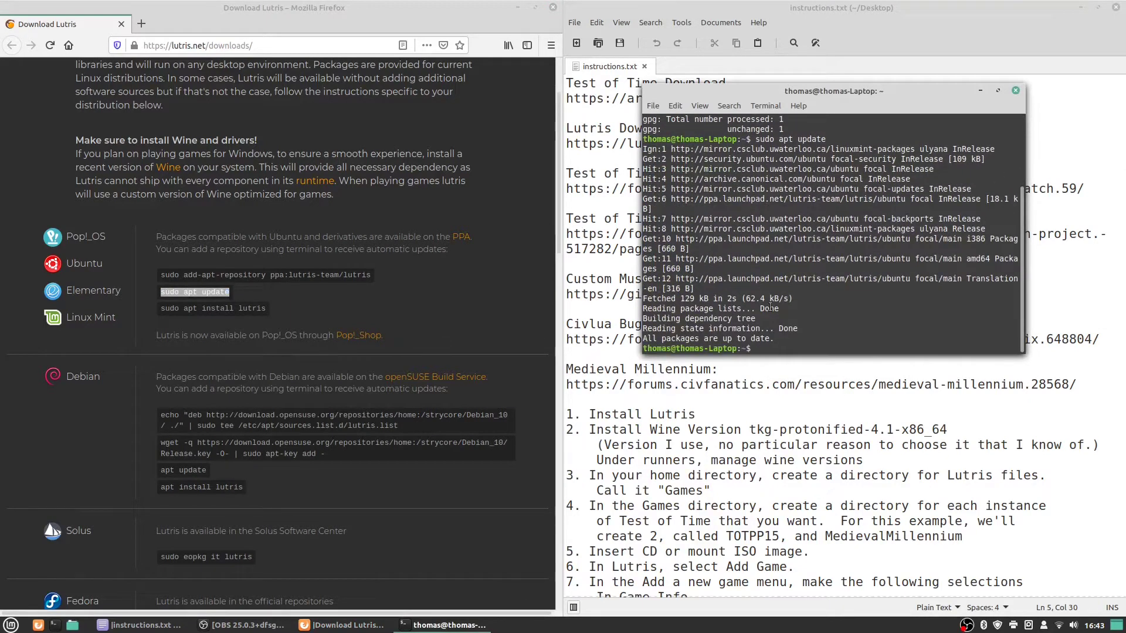
Copy the sudo apt install lutris command from the page, run it in the terminal, and close the terminal.
drag(162, 311, 266, 310)
right_click(245, 308)
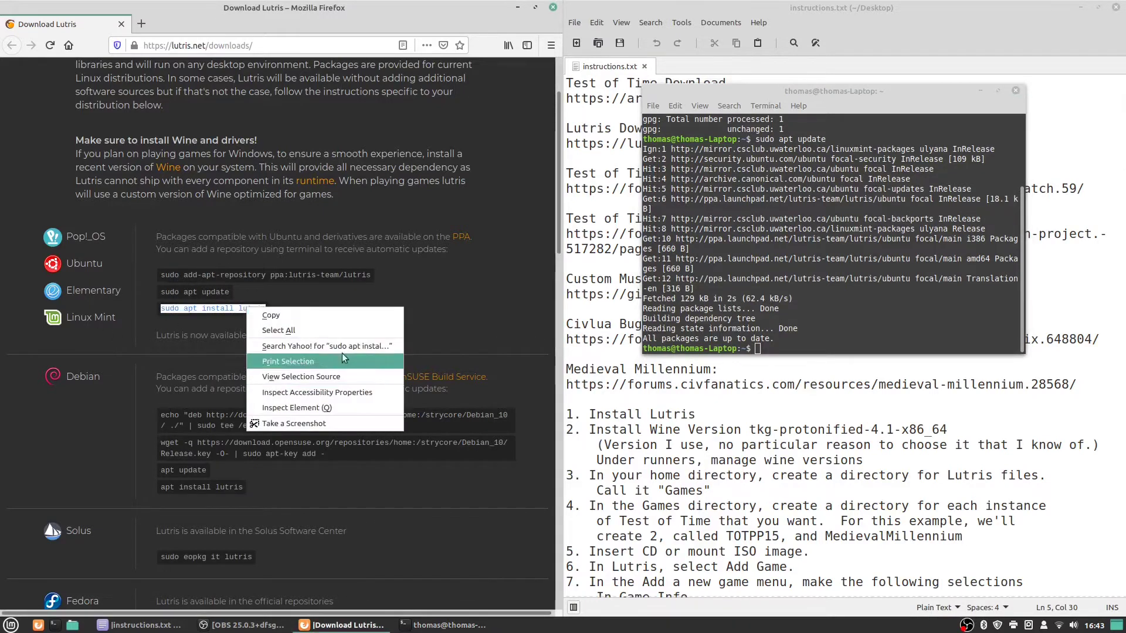
click(307, 317)
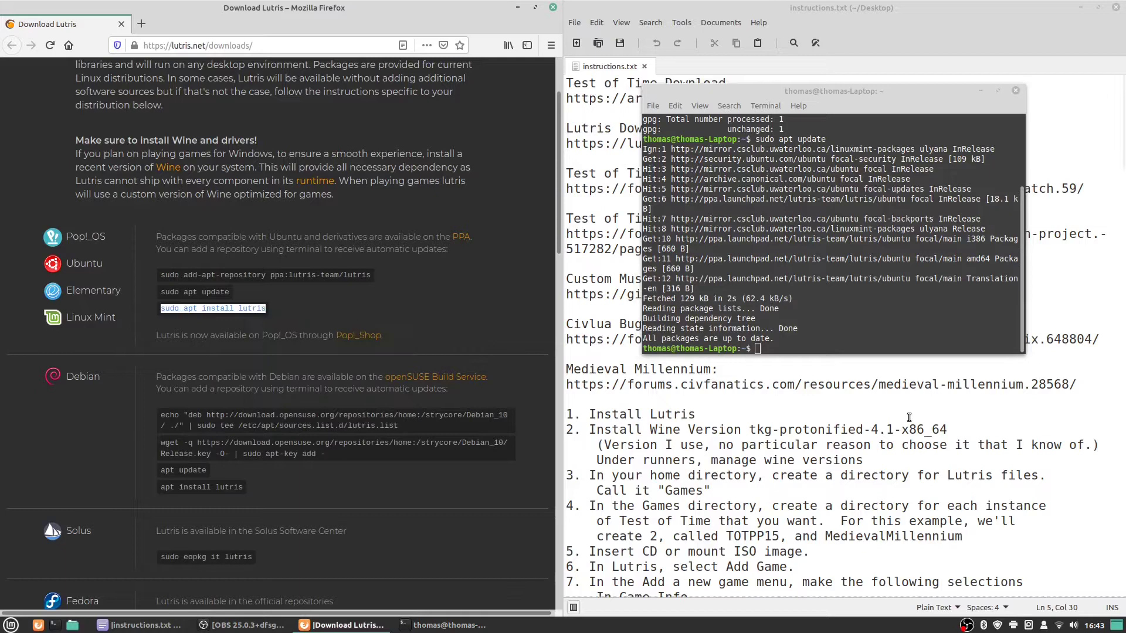
click(759, 348)
right_click(758, 349)
click(798, 424)
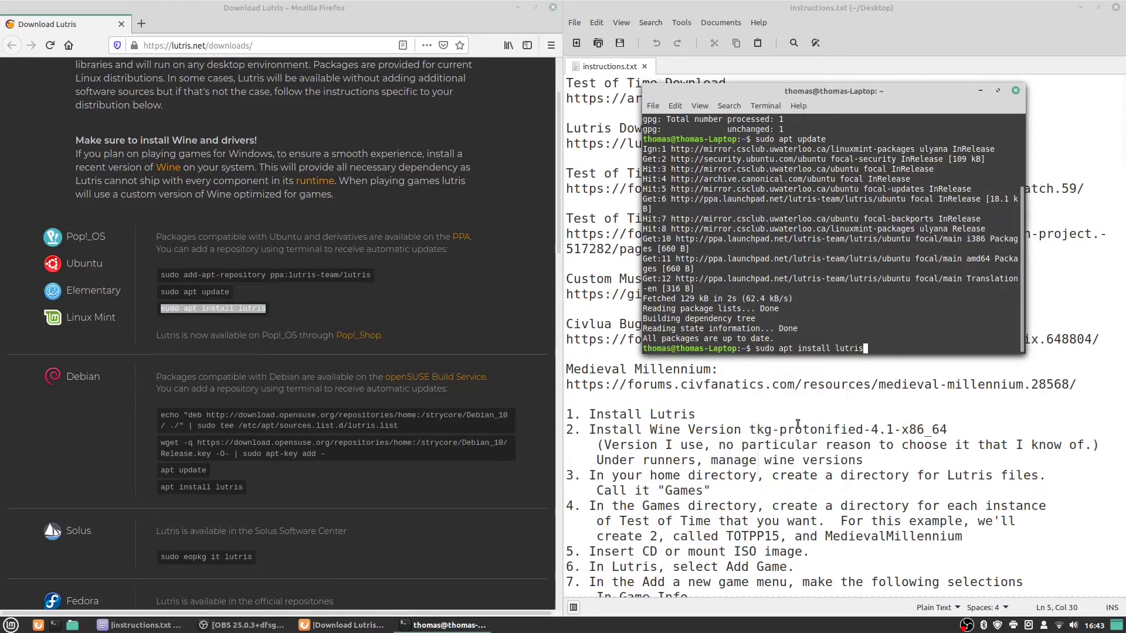
key(Return)
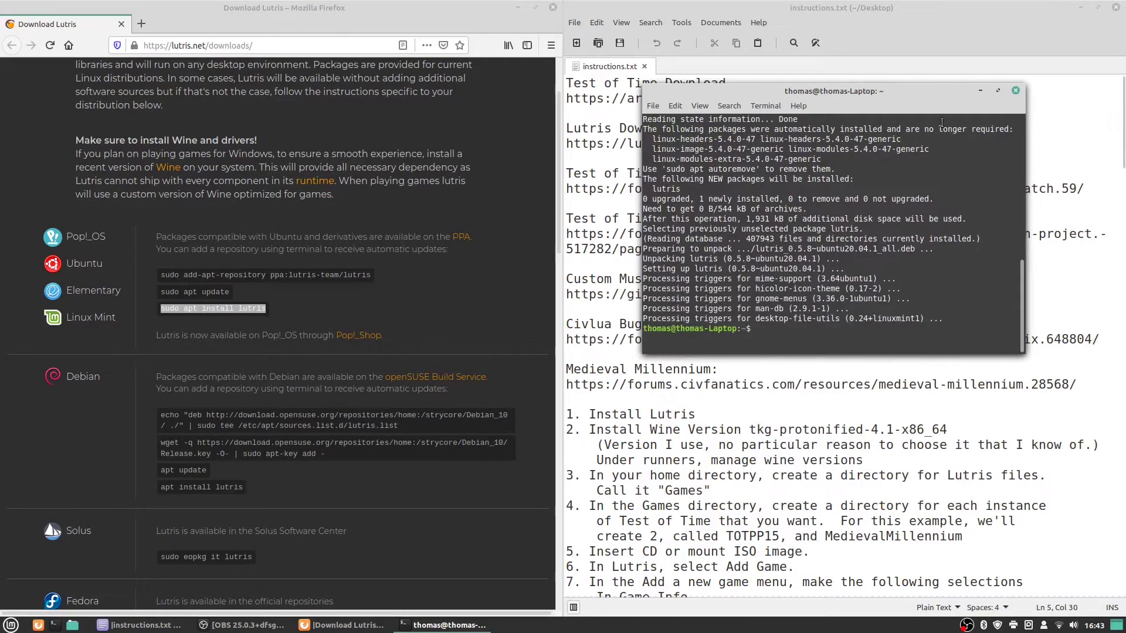
click(1017, 92)
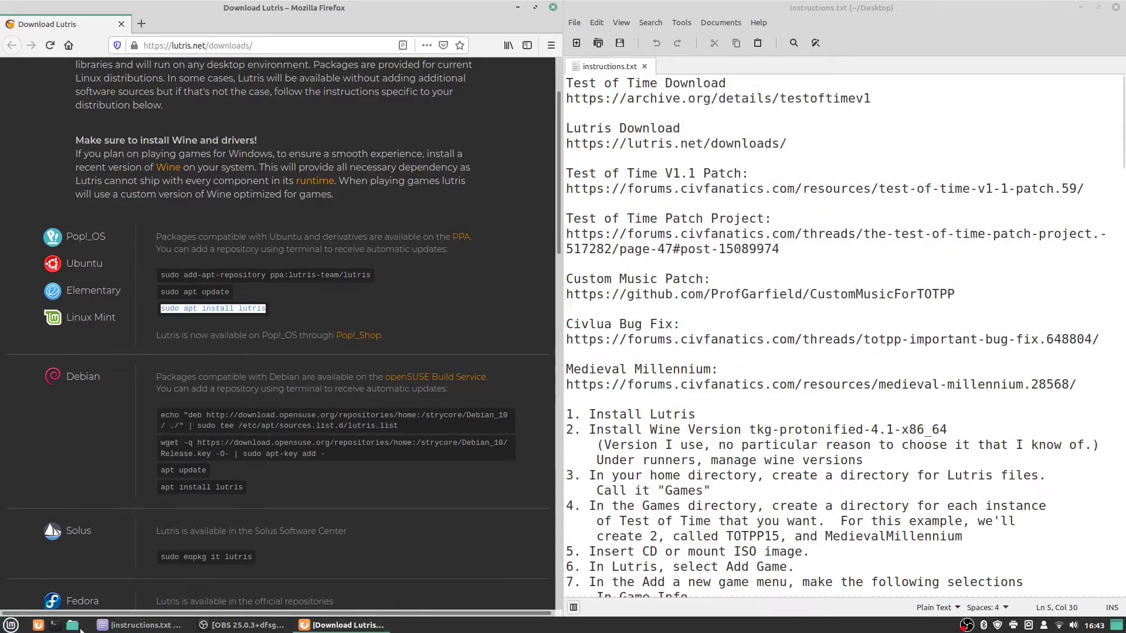
Find Lutris among the installed applications, launch it to check that it starts, and close it.
click(11, 625)
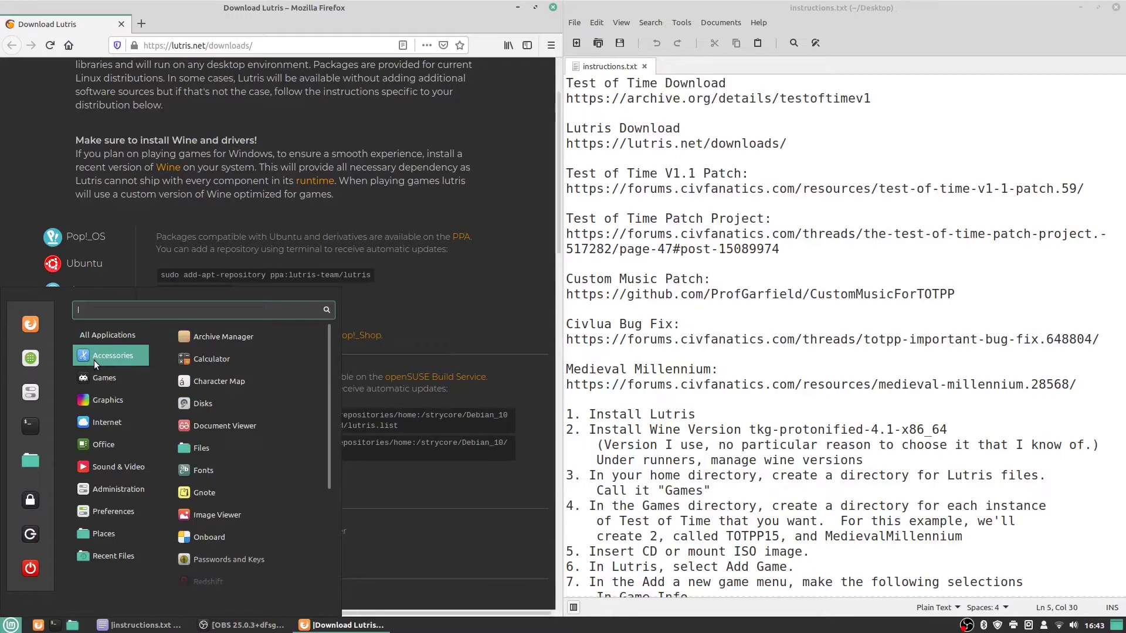
text(lutri)
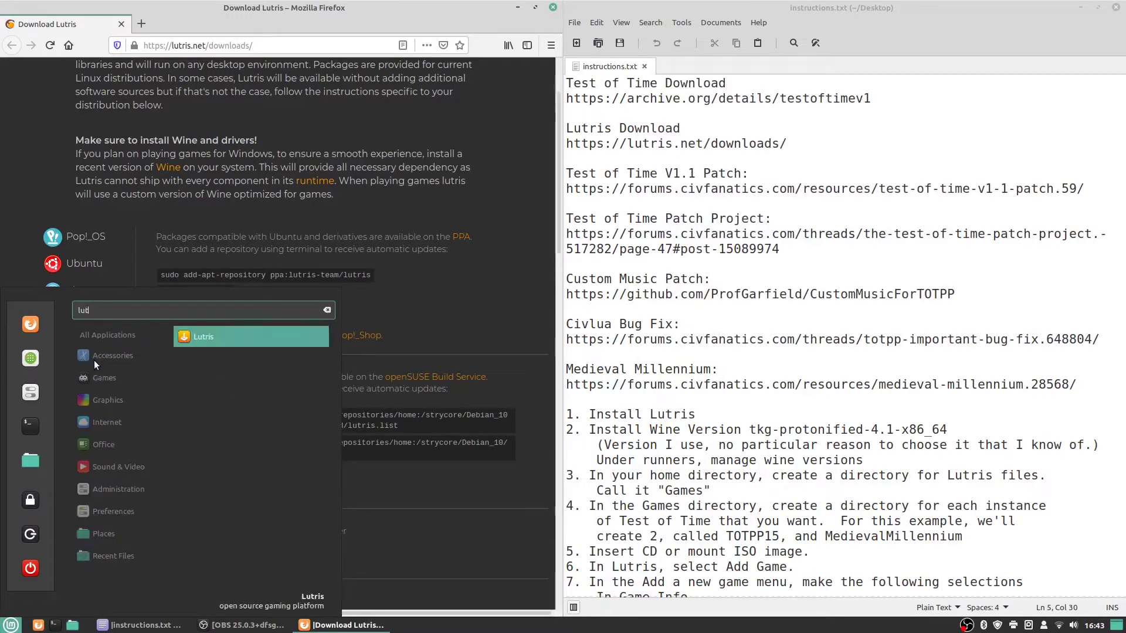
key(BackSpace)
key(BackSpace)
click(209, 339)
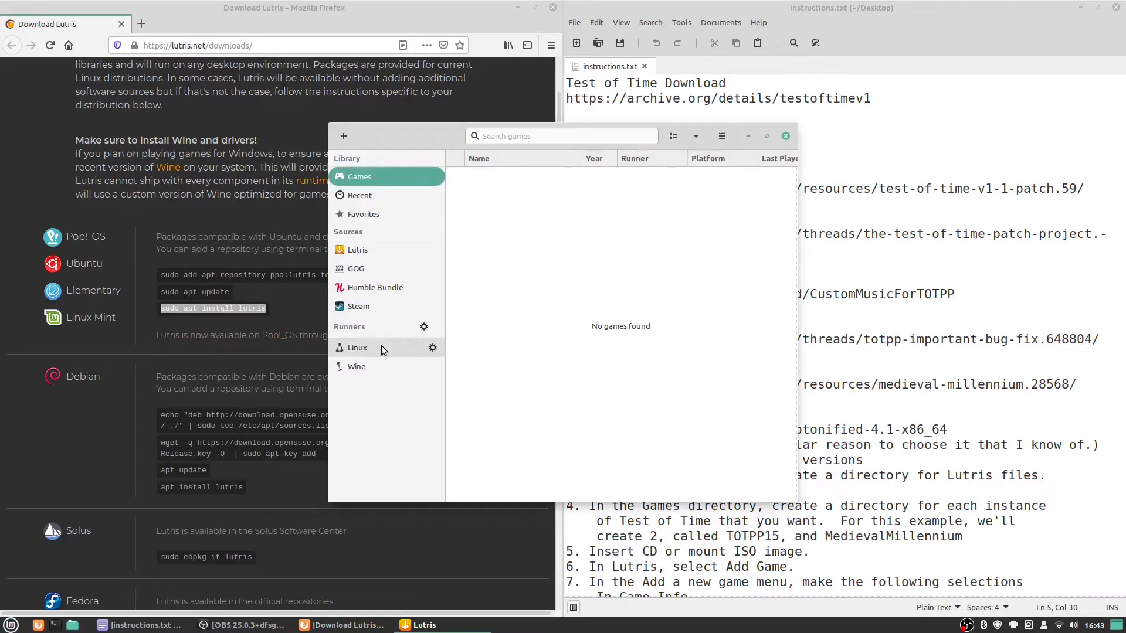
click(786, 136)
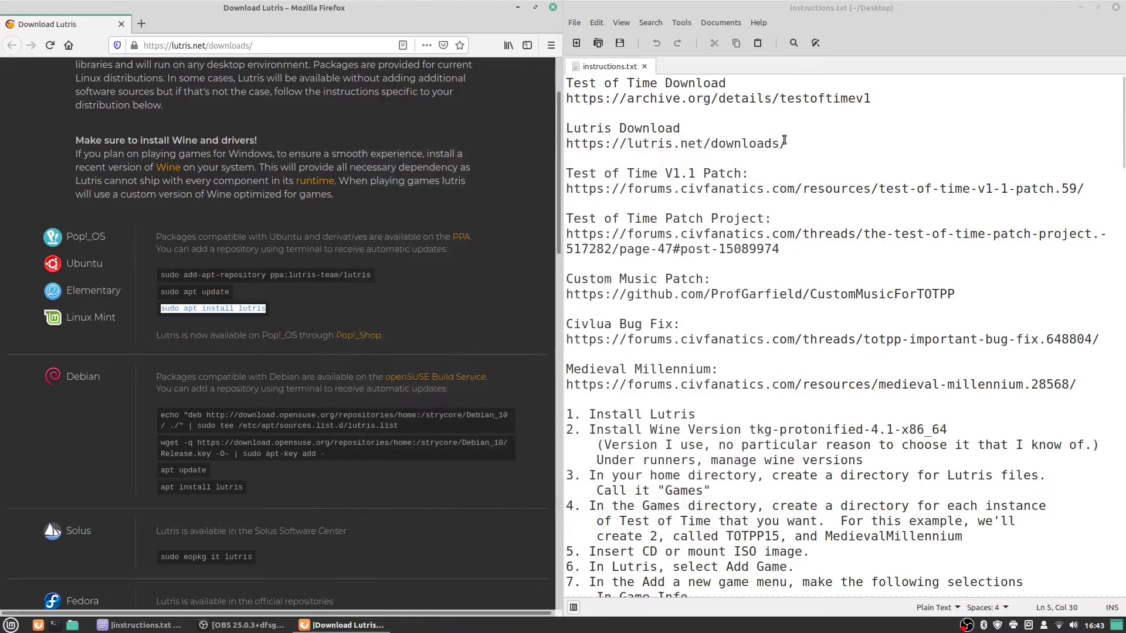
Find Lutris among the installed applications, launch it, and move its window beside the instructions.
click(323, 317)
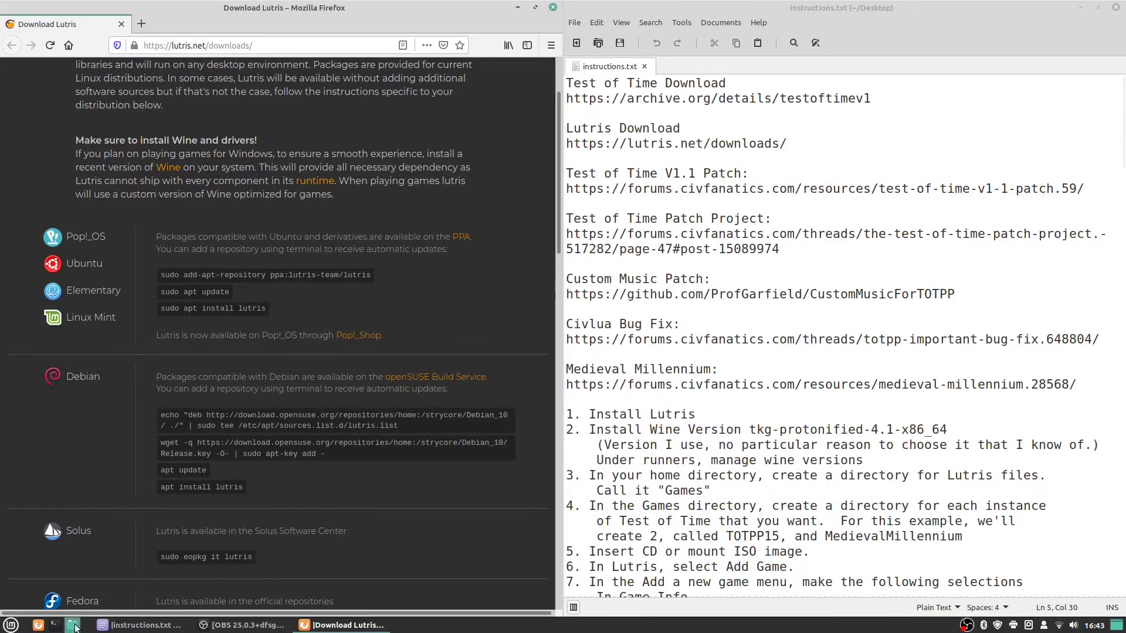
click(11, 625)
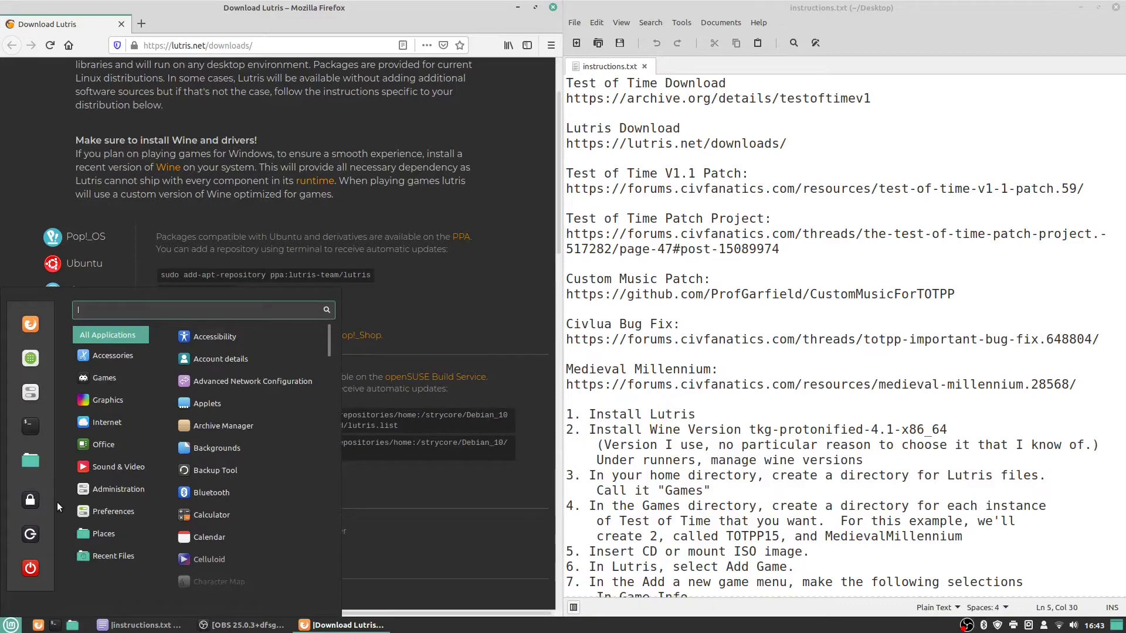
text(lutri)
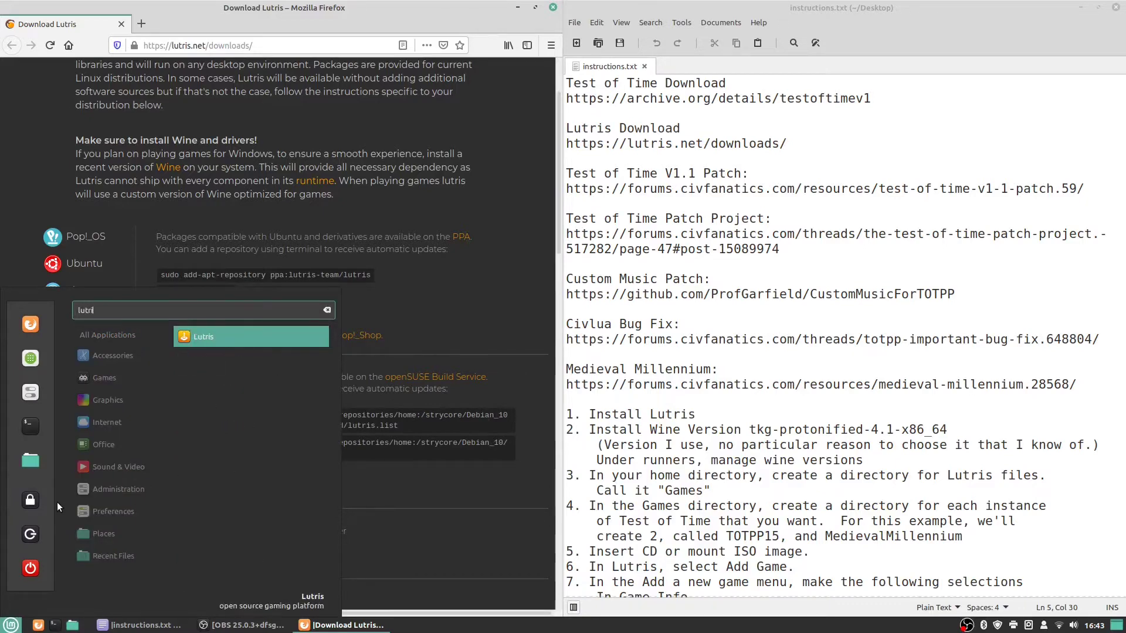
click(216, 336)
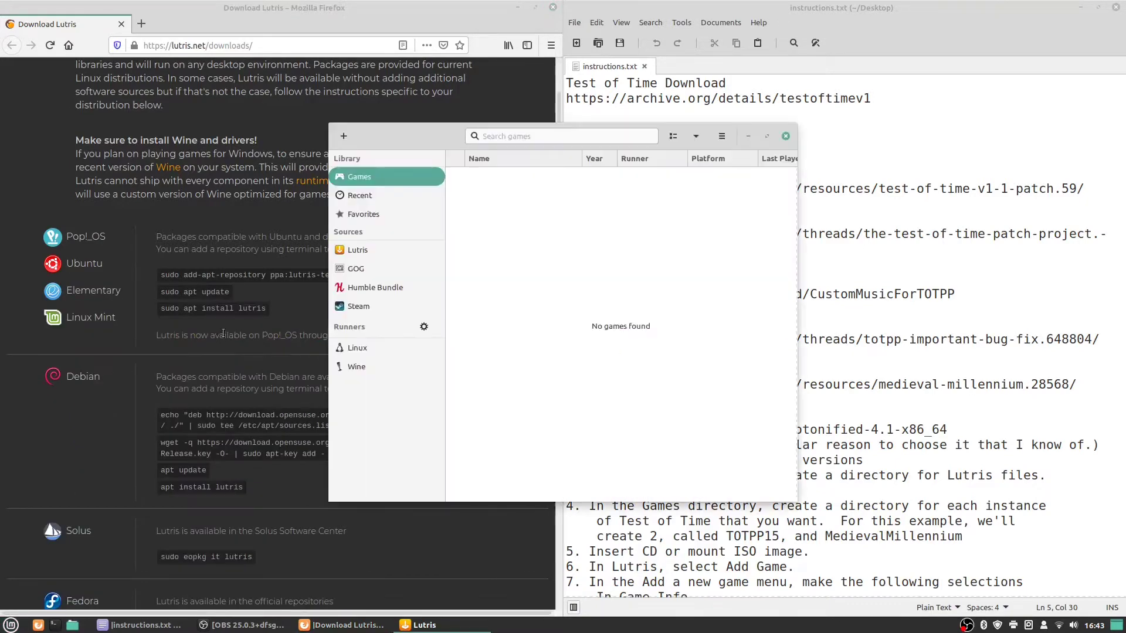
drag(423, 135, 203, 94)
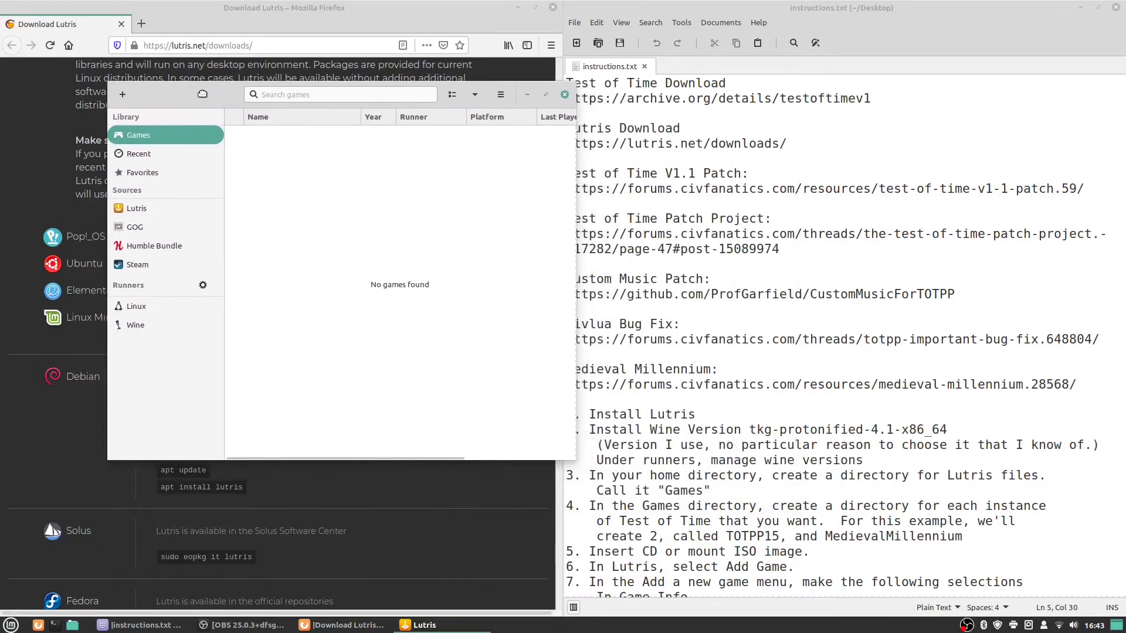
Open the Wine version management for the Wine runner and start installing tkg-protonified-4.1 x86_64.
mouse_move(145, 328)
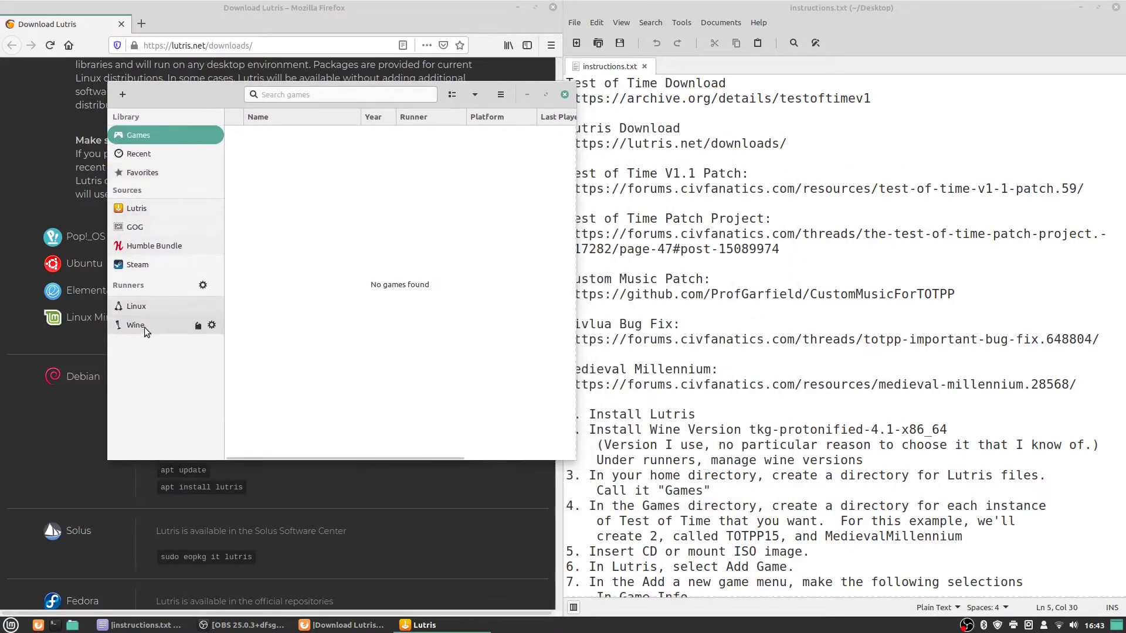
click(197, 326)
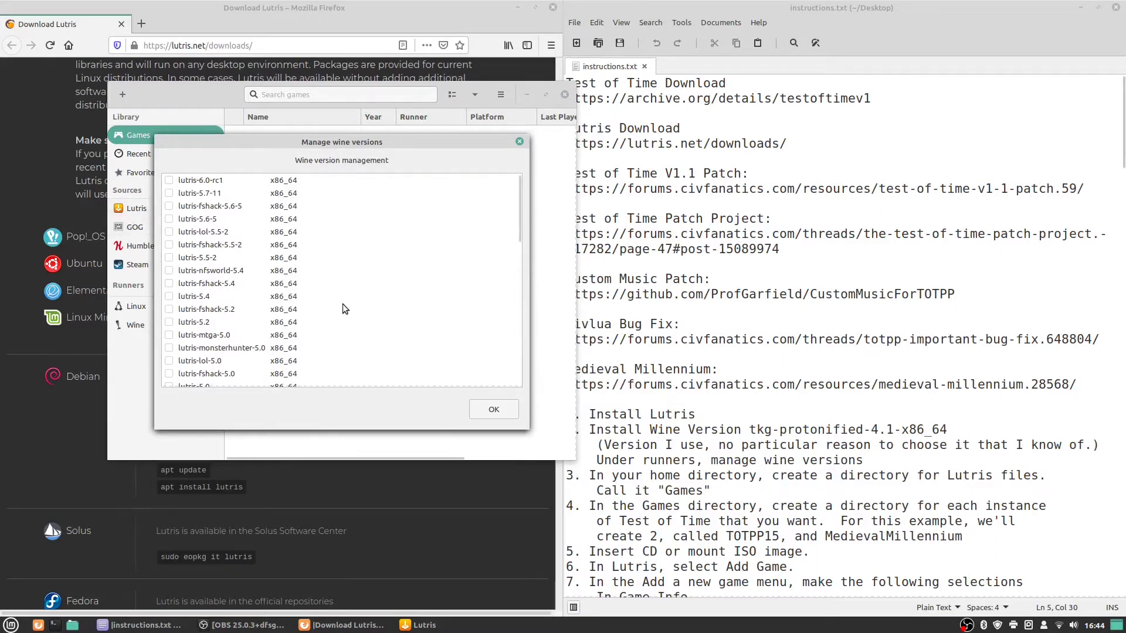
scroll(344, 304, down, 7)
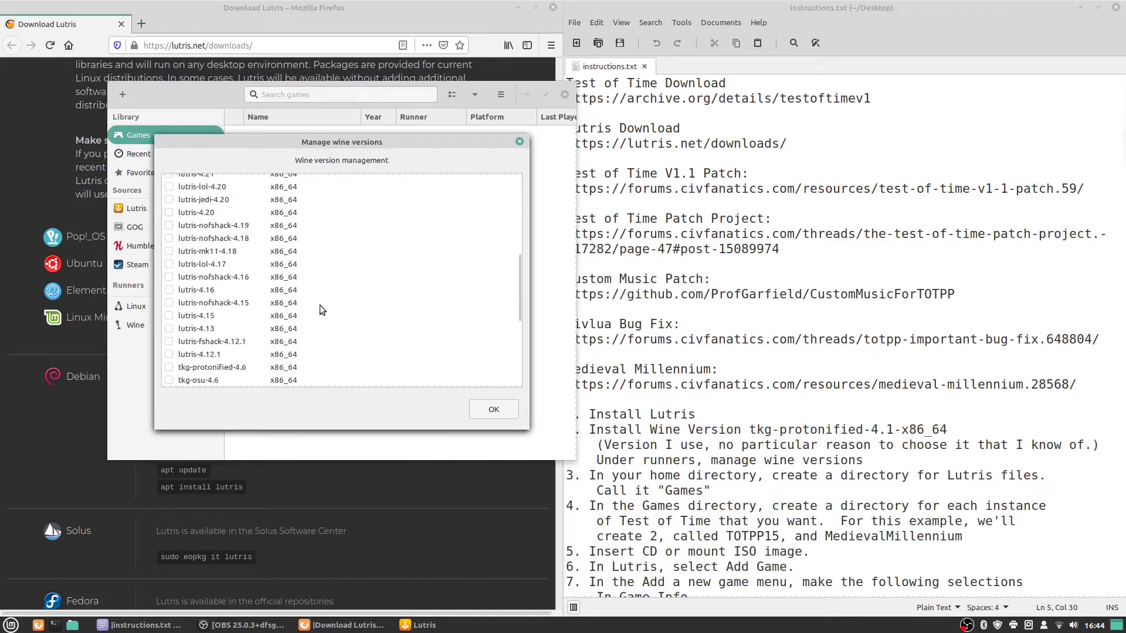
scroll(319, 309, down, 5)
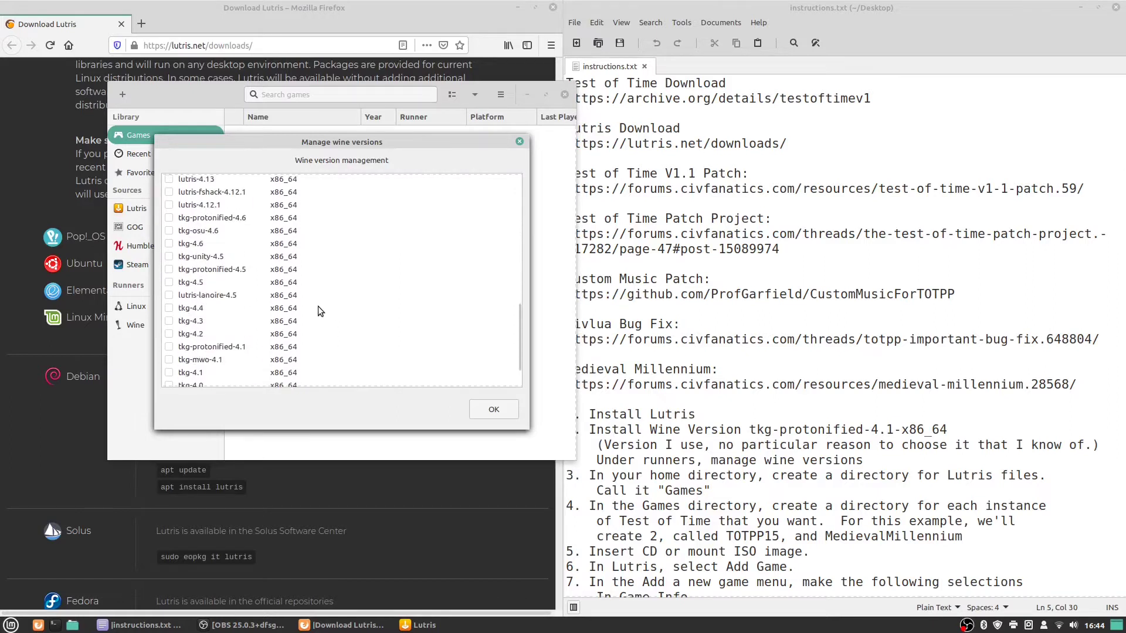
click(168, 347)
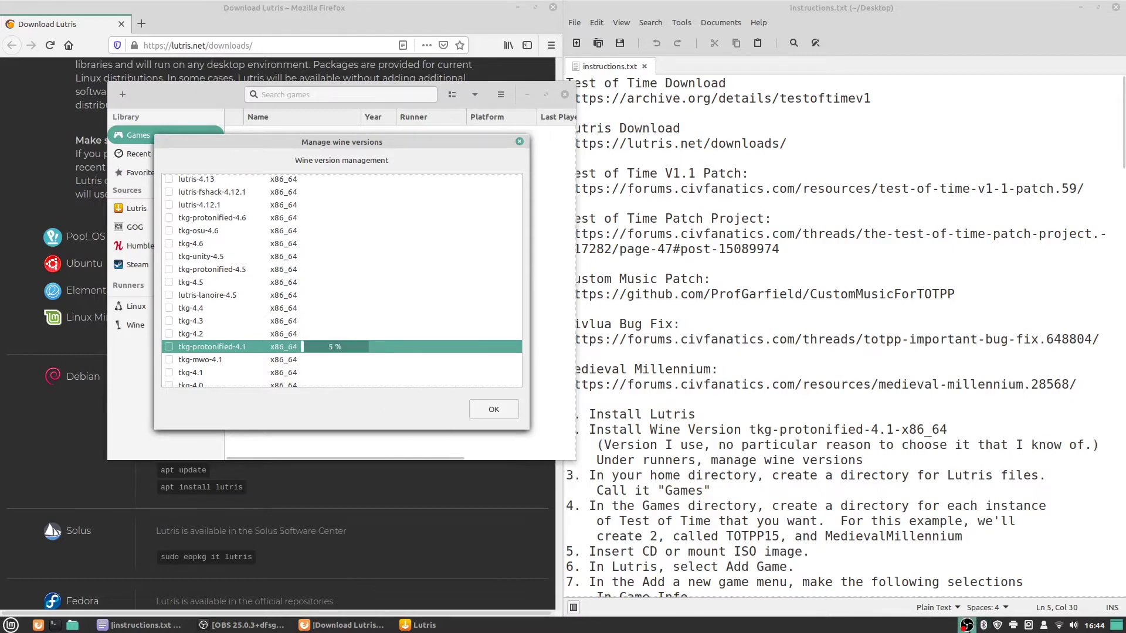
Open the Test of Time download link from instructions.txt in the browser and examine the page's download options.
click(966, 625)
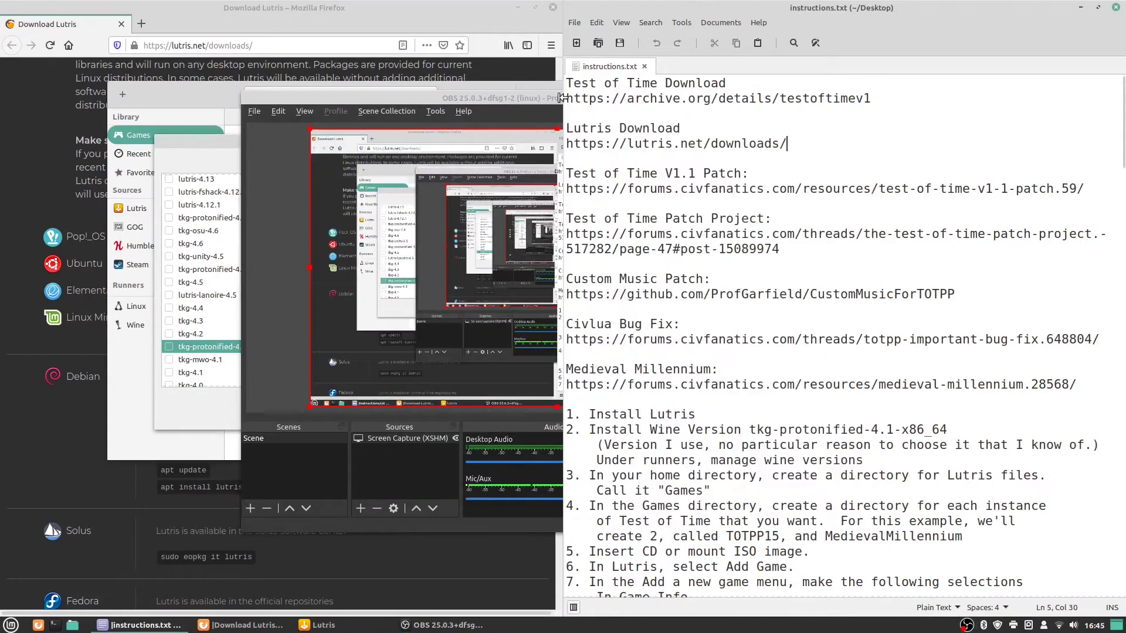
drag(567, 98, 872, 98)
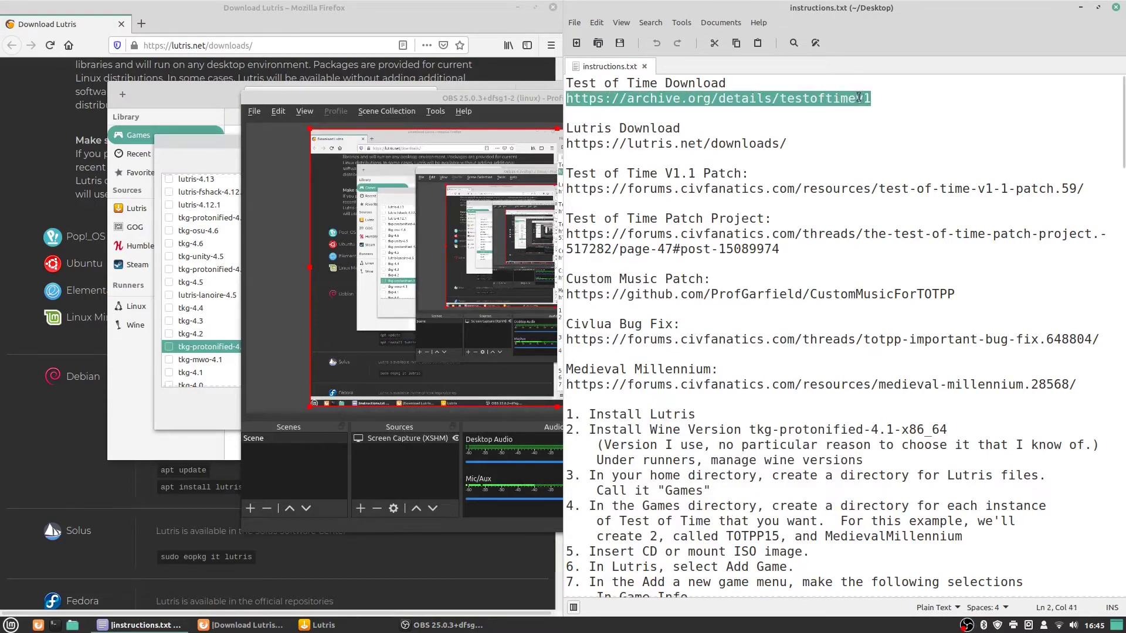
right_click(860, 98)
click(950, 140)
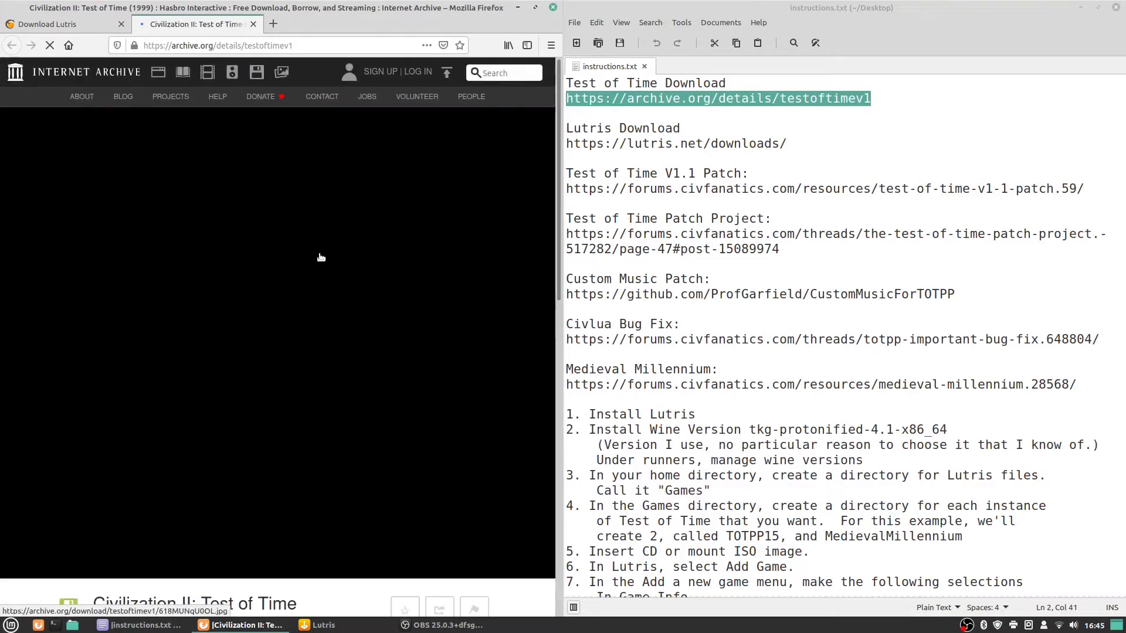
scroll(338, 332, down, 3)
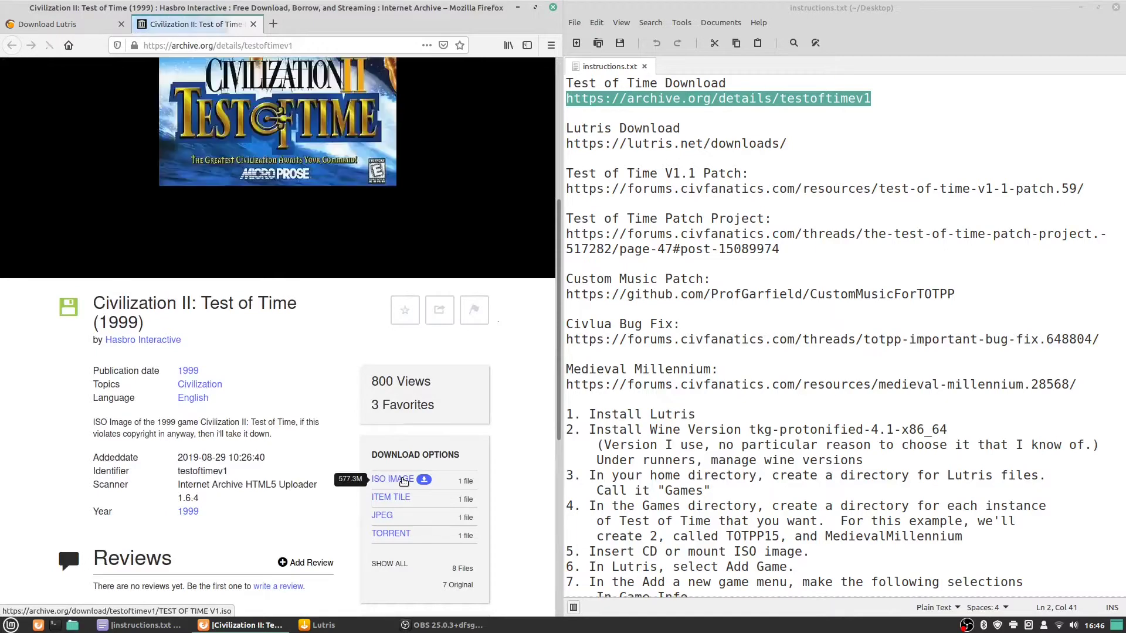
scroll(403, 481, down, 3)
scroll(380, 267, up, 2)
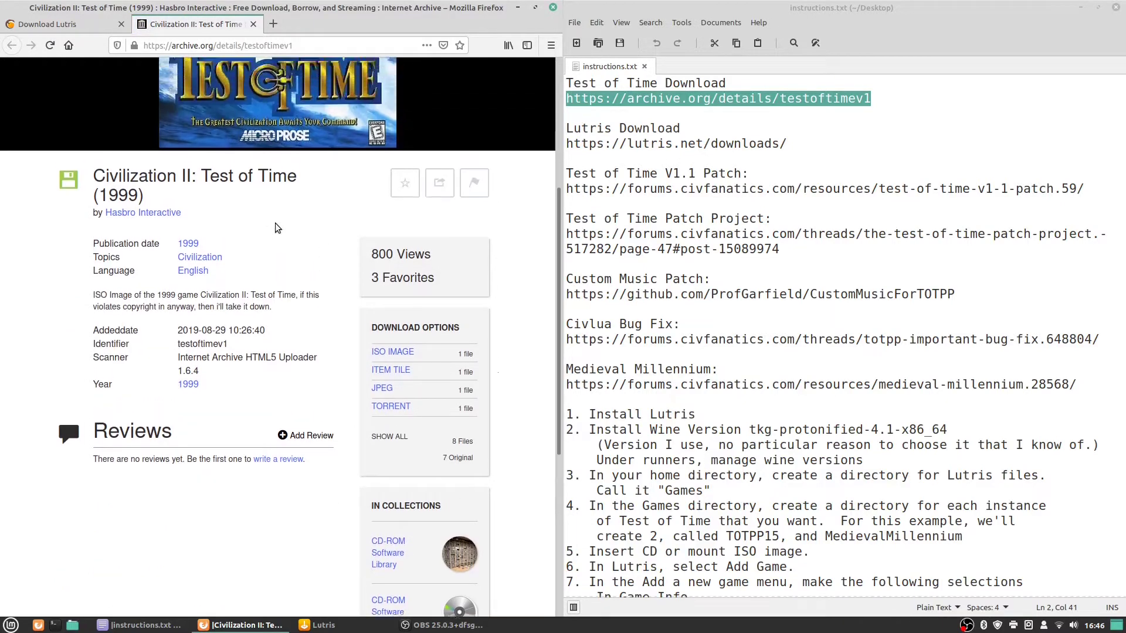
scroll(337, 336, up, 1)
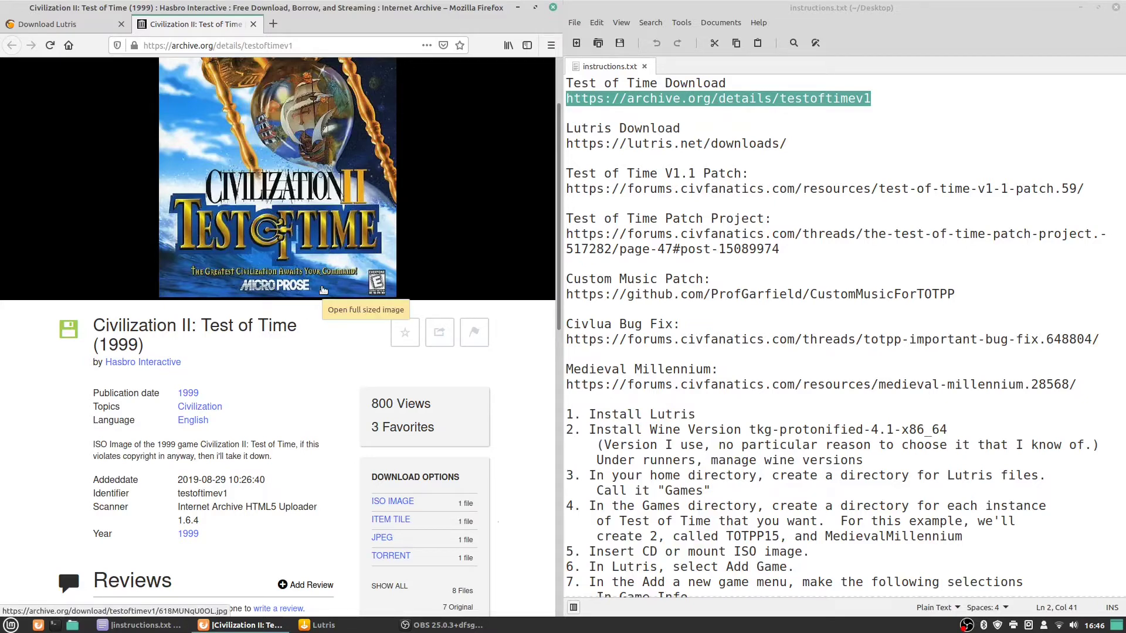
Minimize the browser, check instruction 3 in instructions.txt, and create a folder named Games in the home directory.
click(240, 625)
click(444, 625)
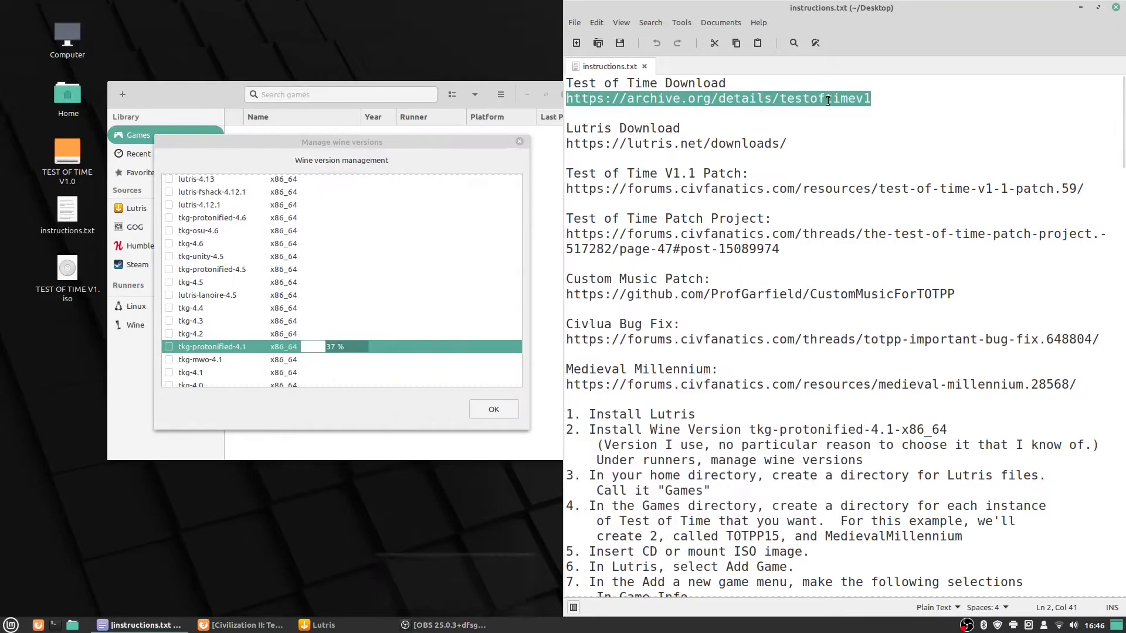
click(829, 97)
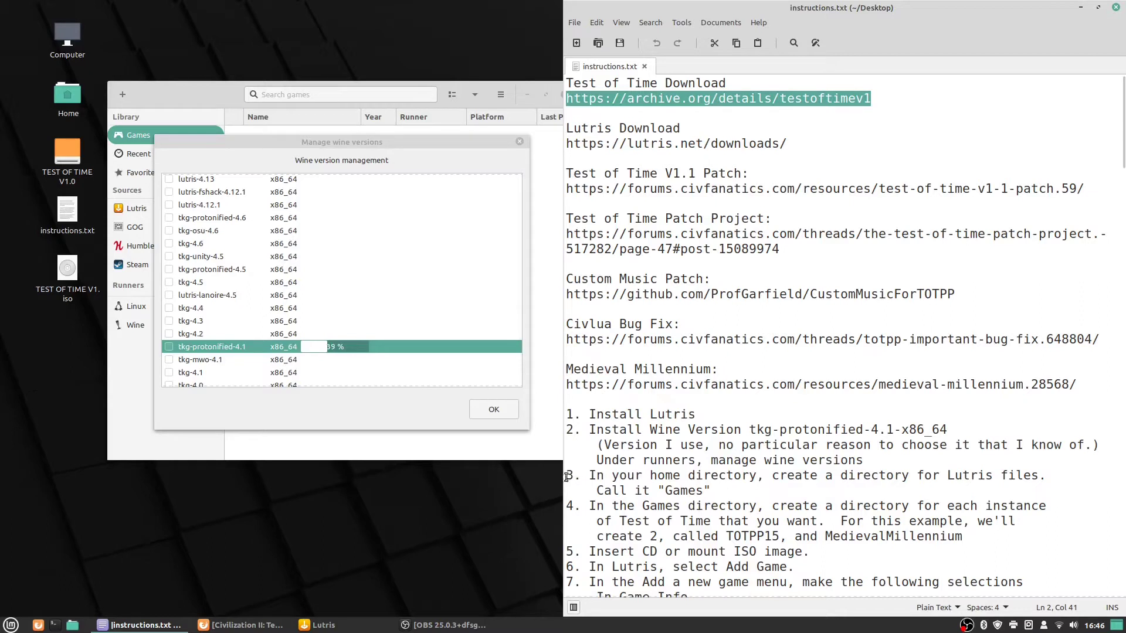
drag(566, 476, 738, 494)
click(748, 487)
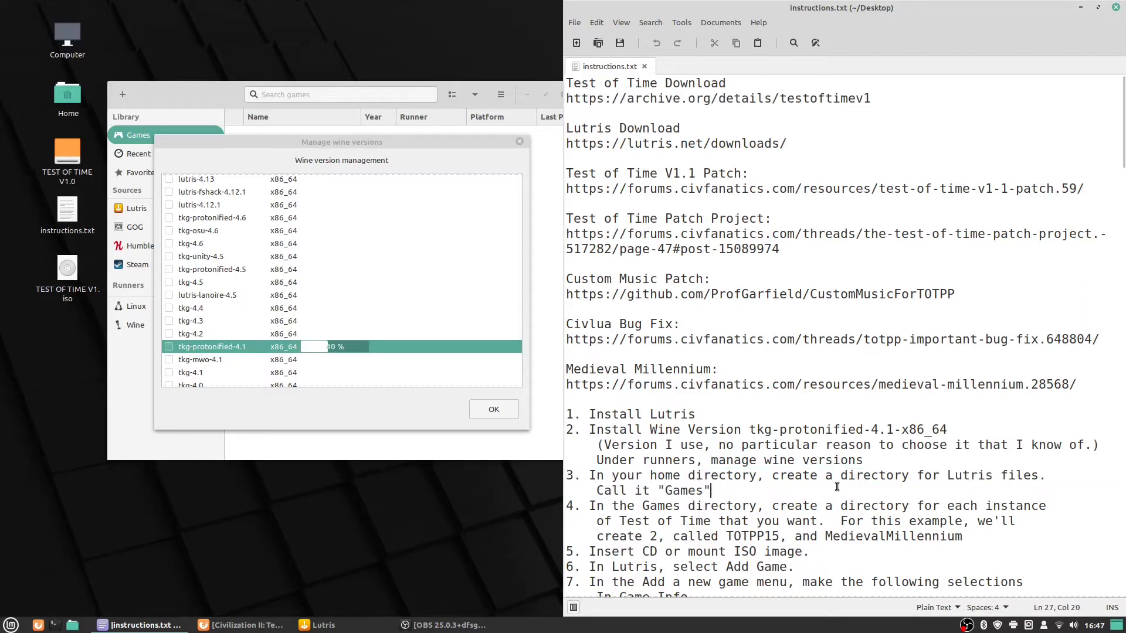
double_click(64, 120)
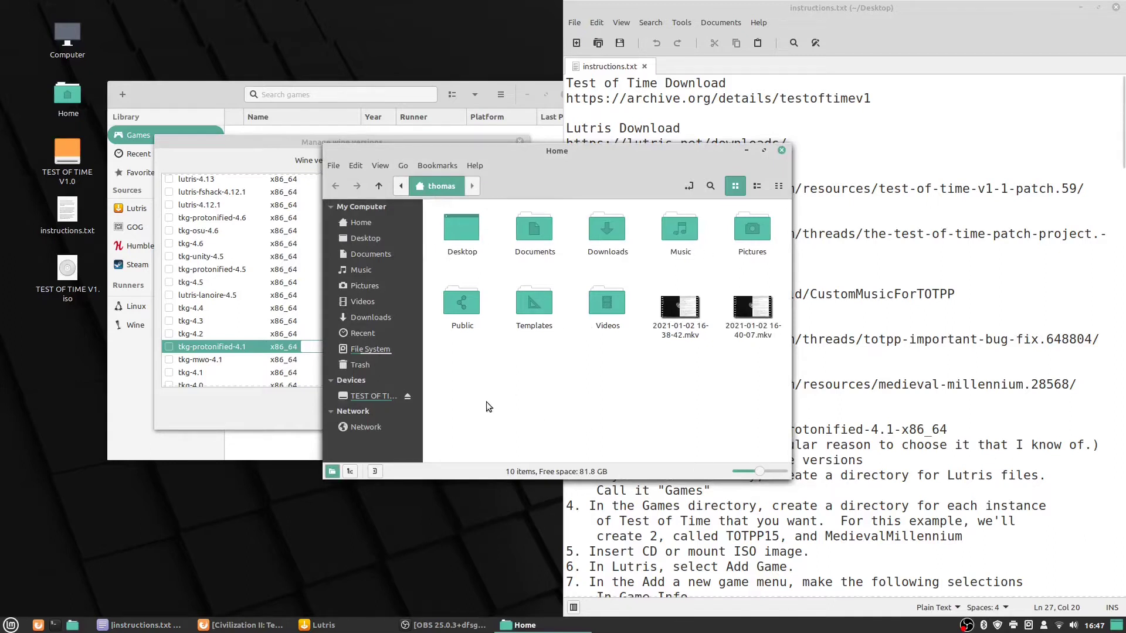
right_click(484, 368)
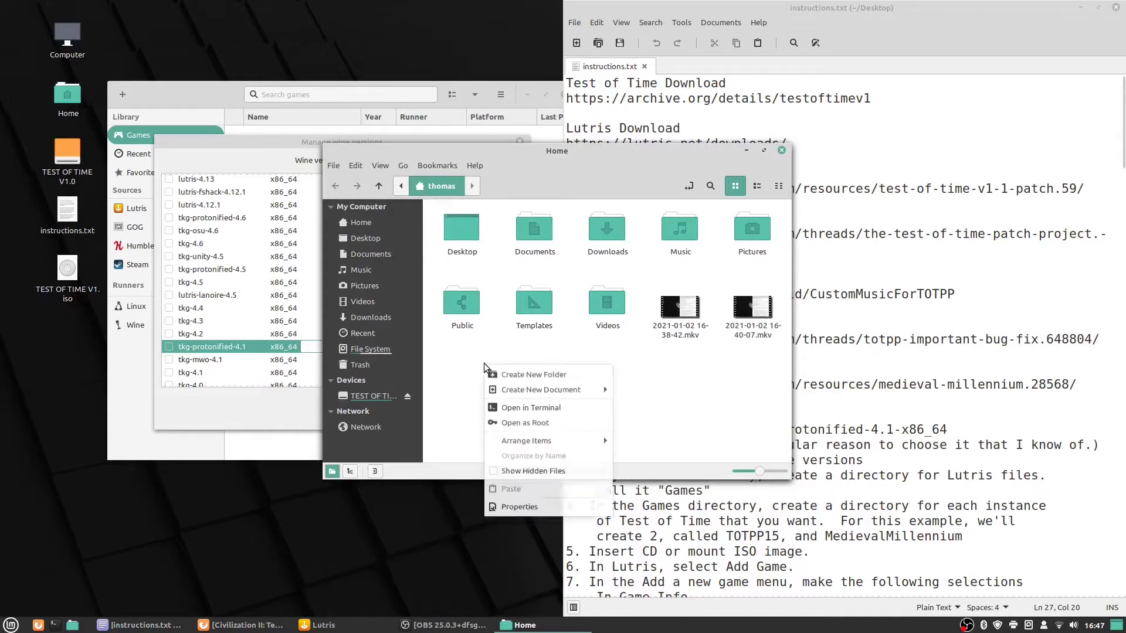
click(545, 375)
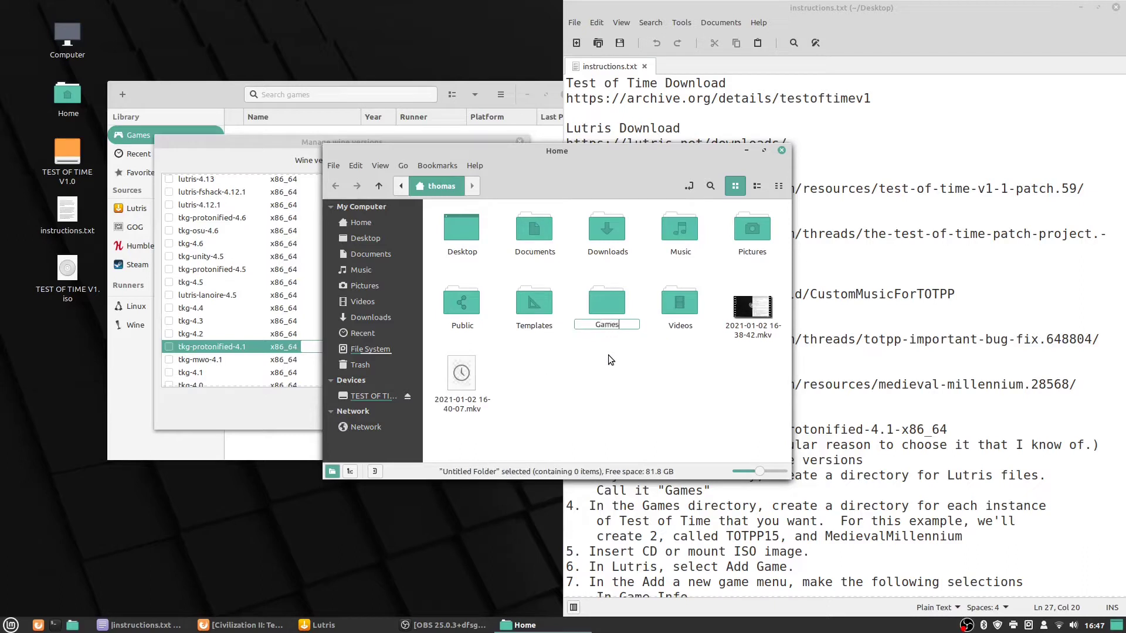
key(Return)
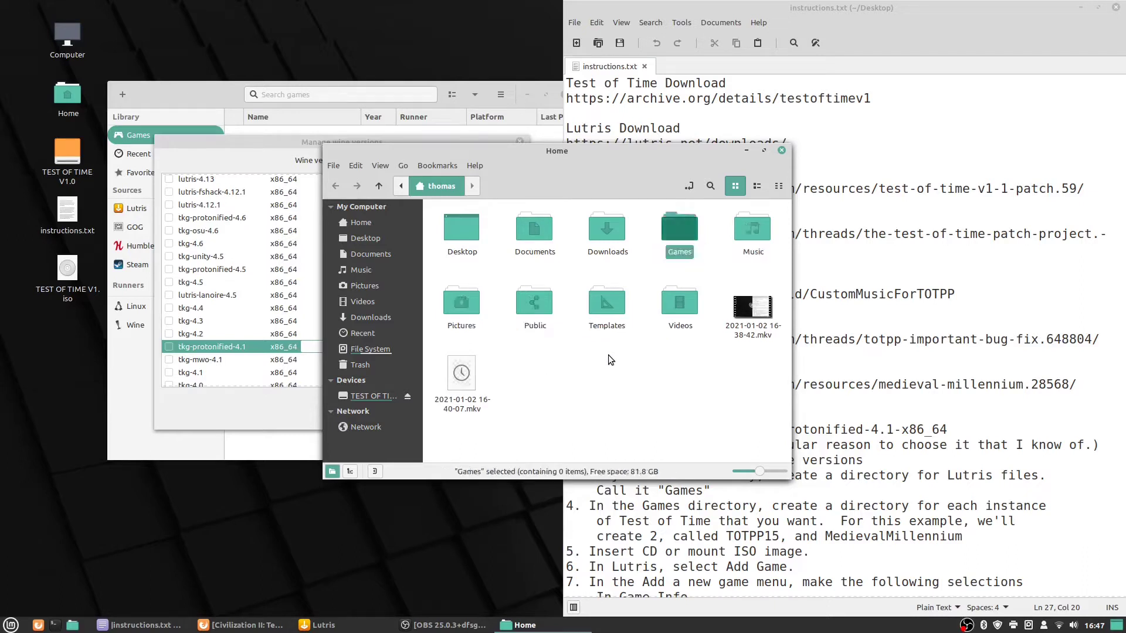
Open the Games folder and create a subfolder named TOTPP15 in it.
drag(608, 148, 403, 116)
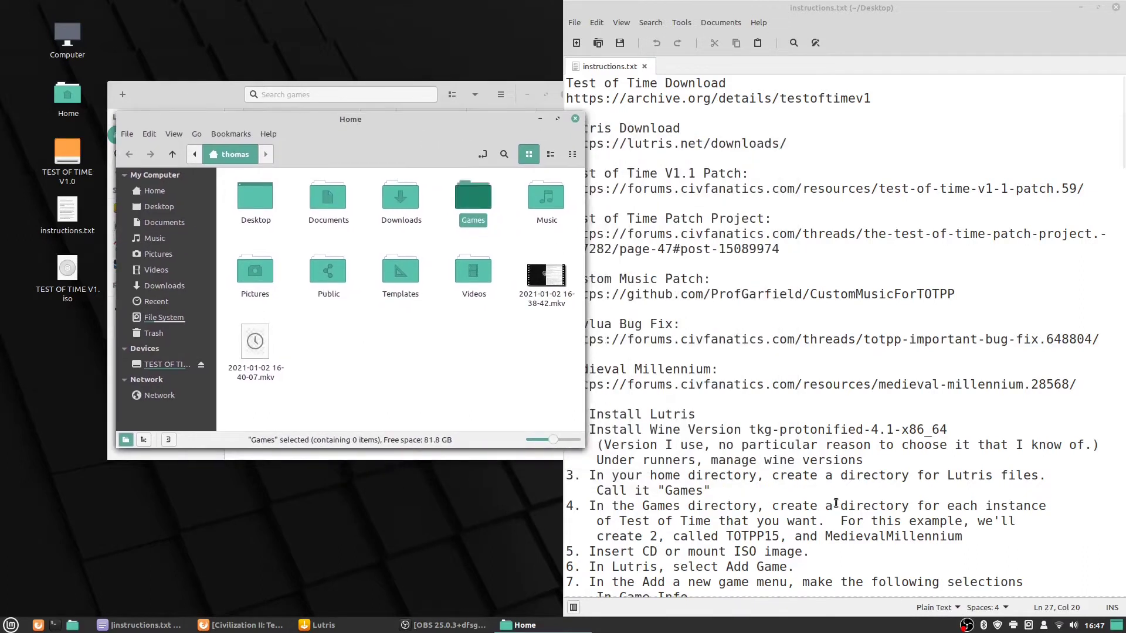
double_click(477, 186)
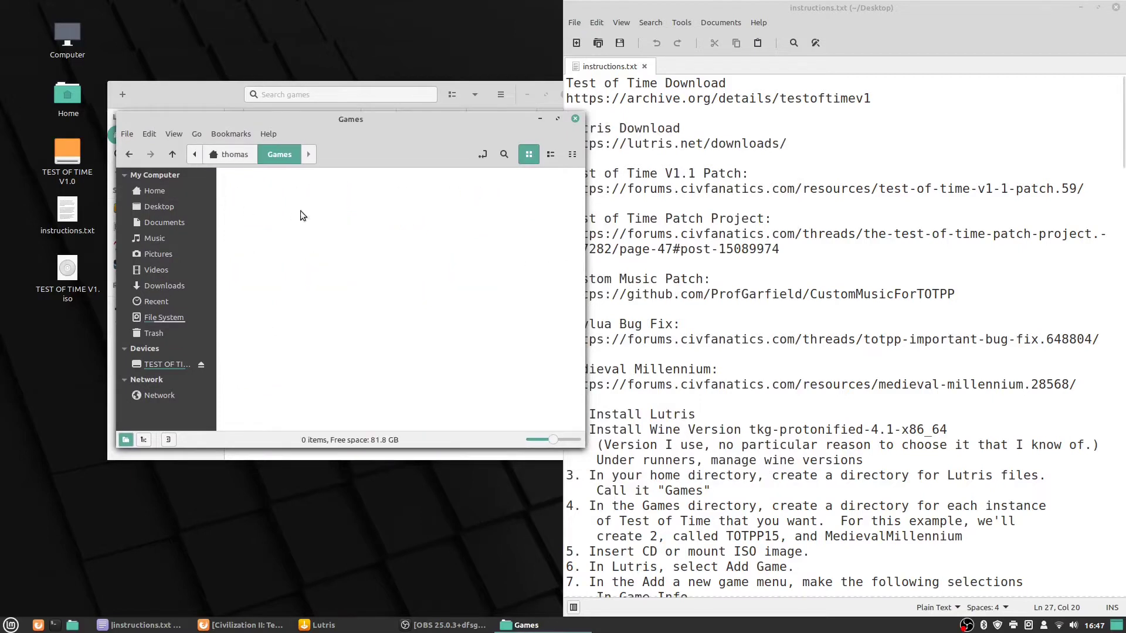
right_click(267, 196)
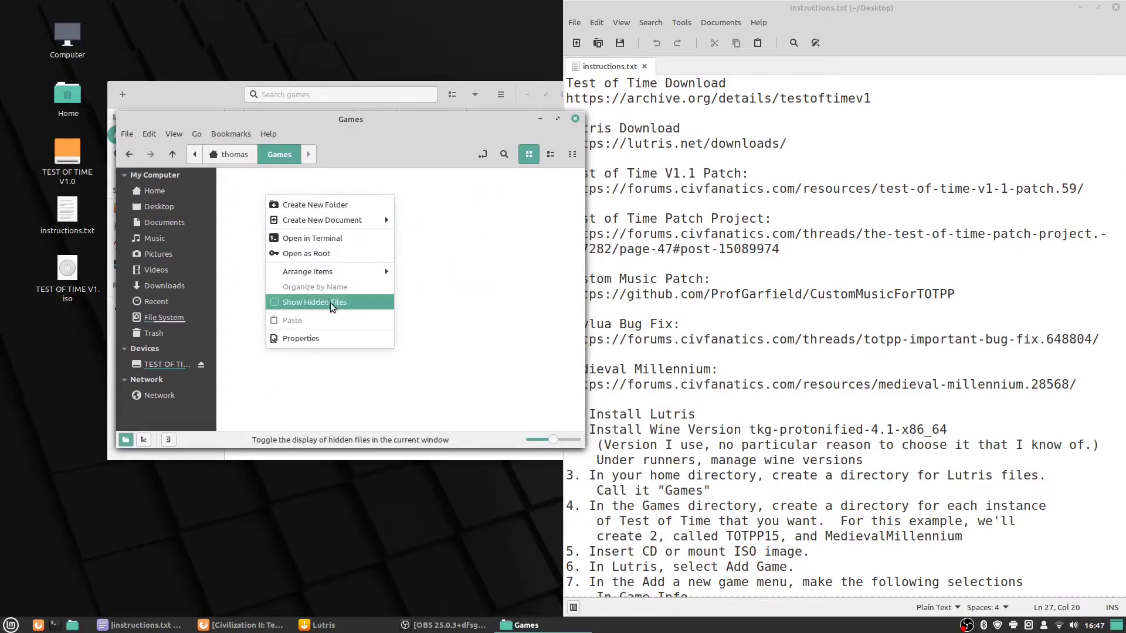
click(340, 209)
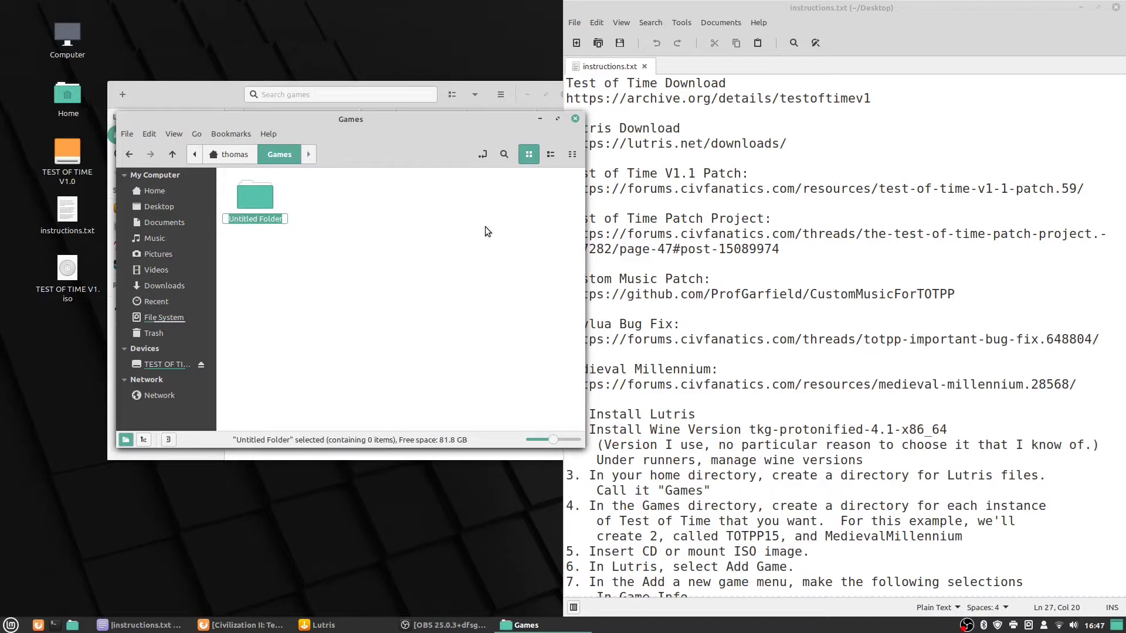
text(TOTPP15)
key(Return)
Create a second subfolder named MedievalMillennium in the Games folder.
right_click(332, 194)
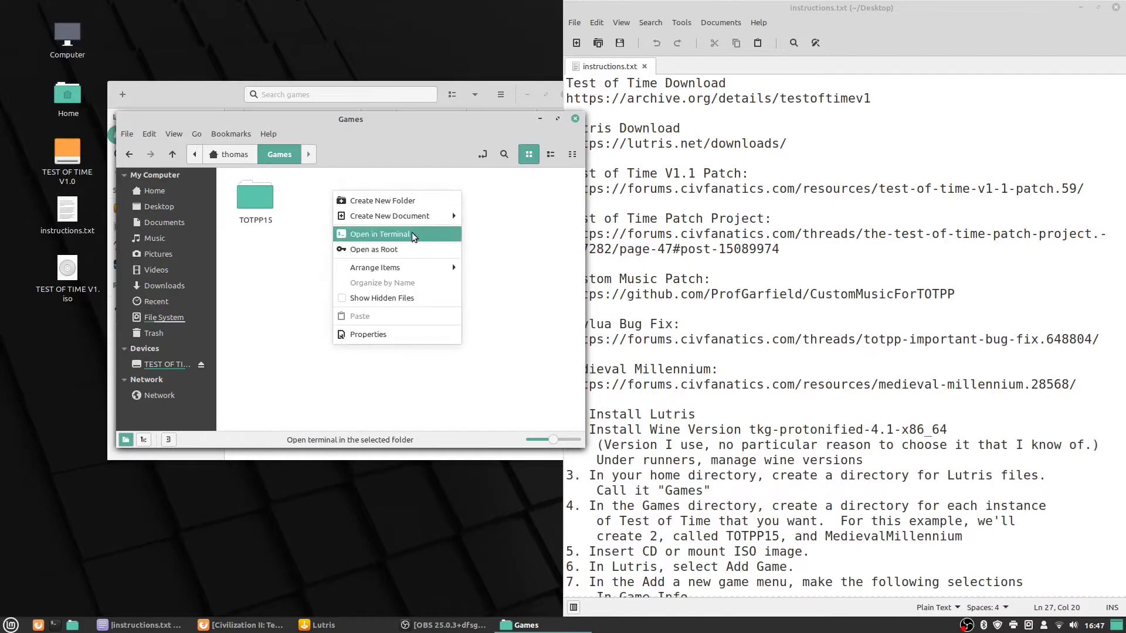
click(403, 205)
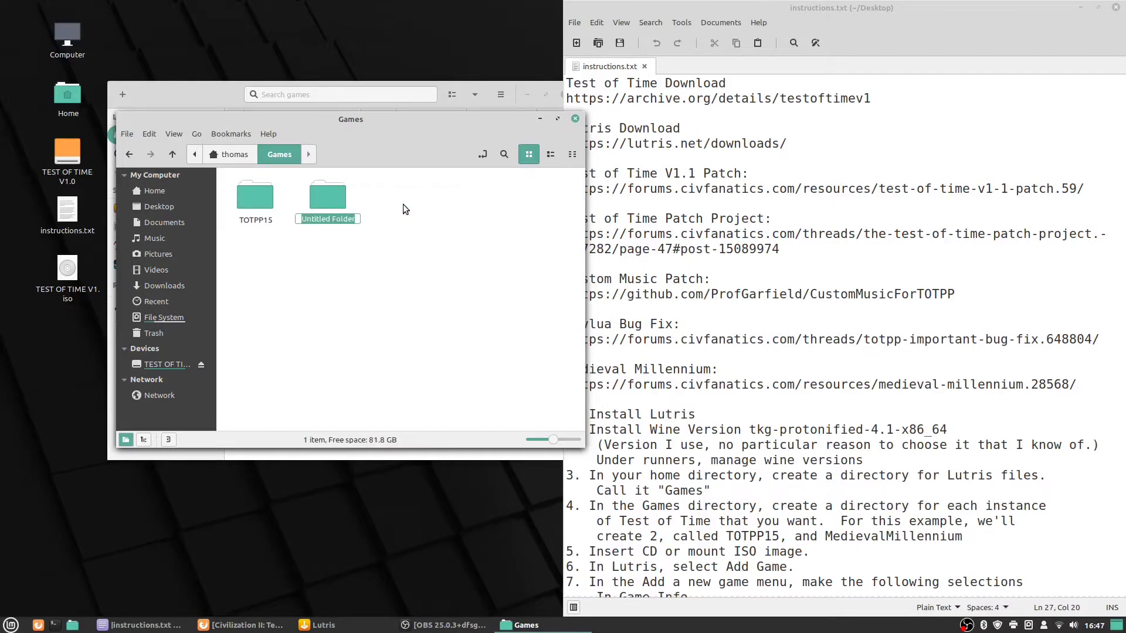
text(M)
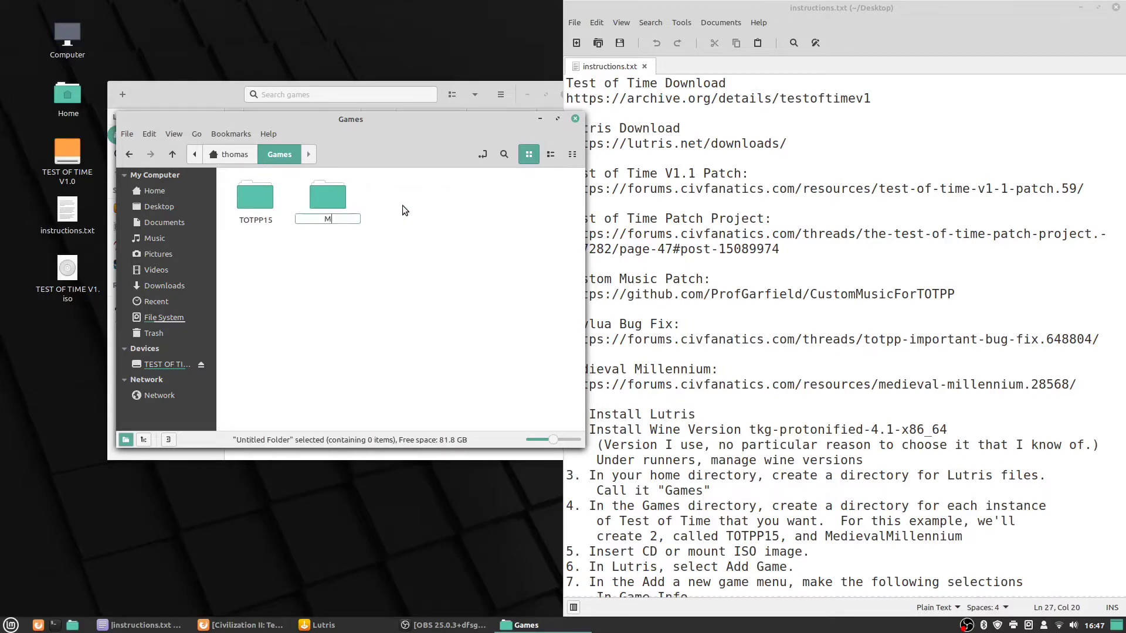
text(edievalMillennium)
key(Return)
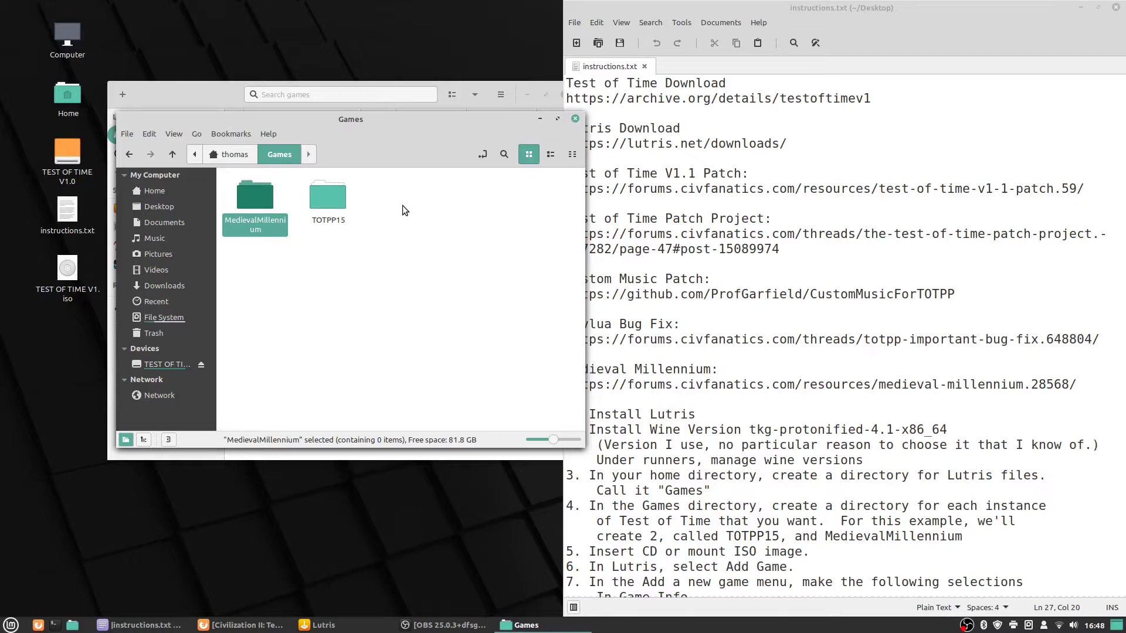
Check the ISO mounting instruction in instructions.txt and close the Wine version management once tkg-protonified-4.1 has finished installing.
click(540, 119)
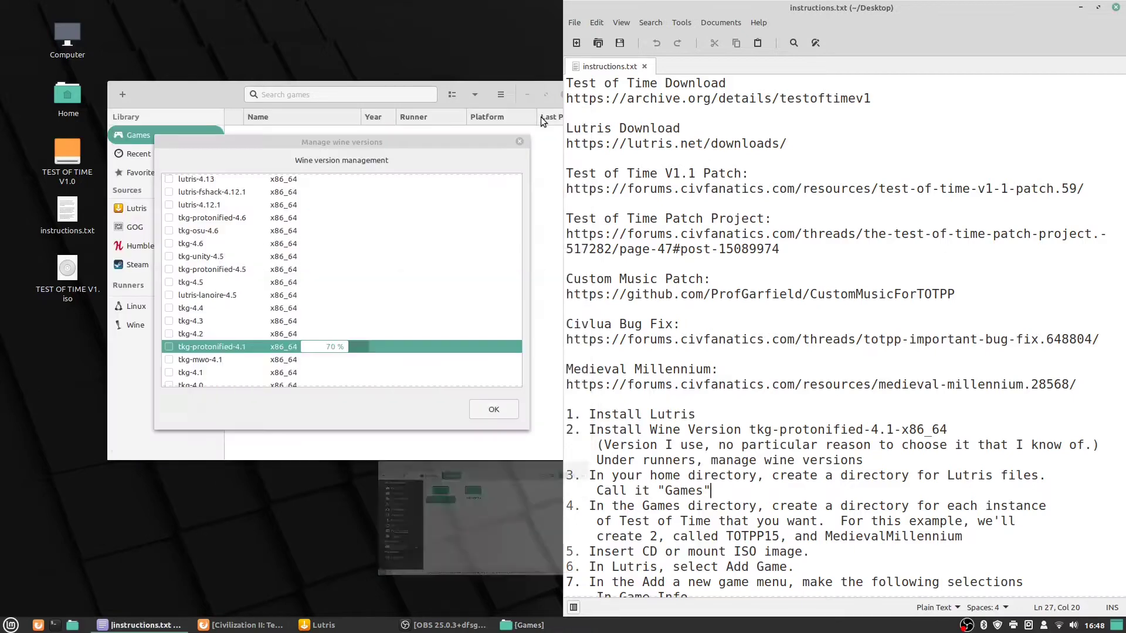
scroll(821, 338, down, 4)
click(814, 345)
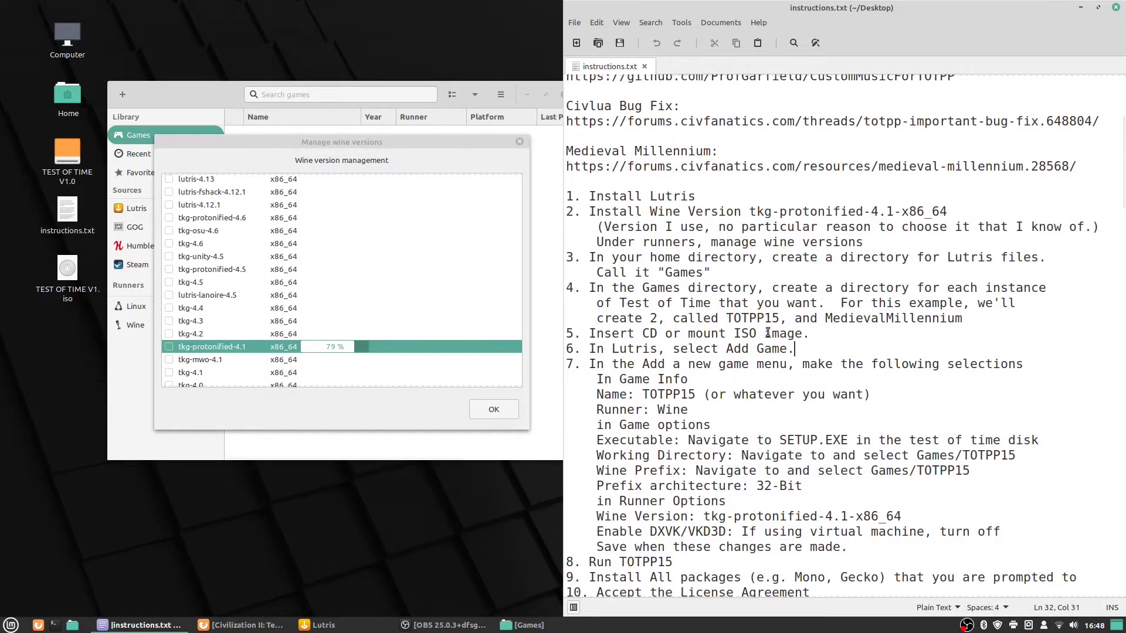
drag(689, 333, 828, 334)
click(829, 335)
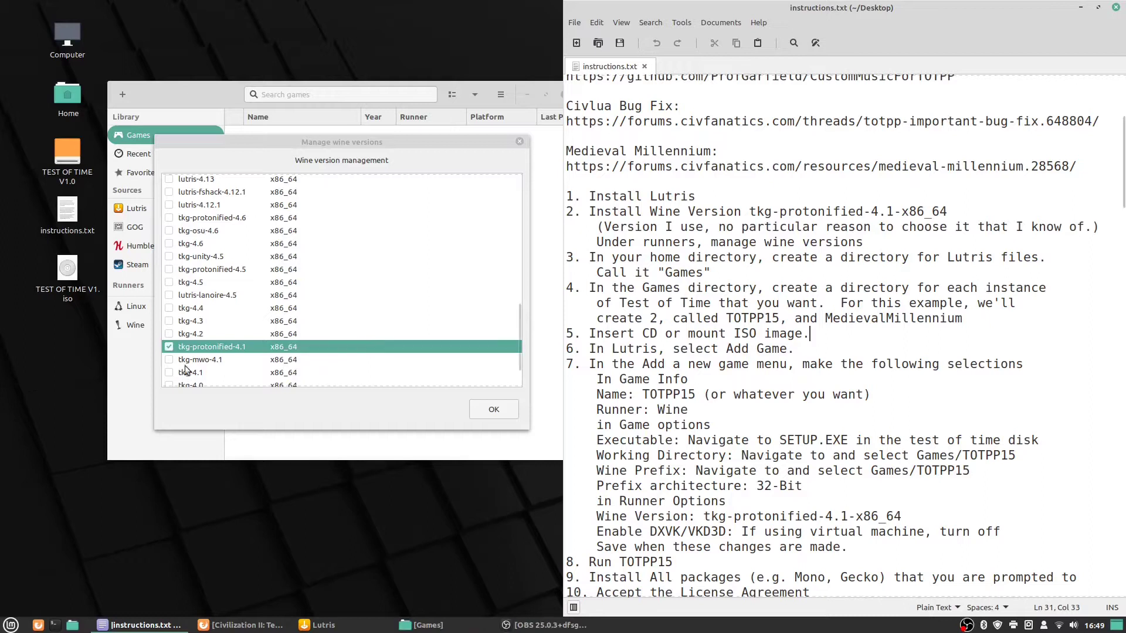
click(494, 409)
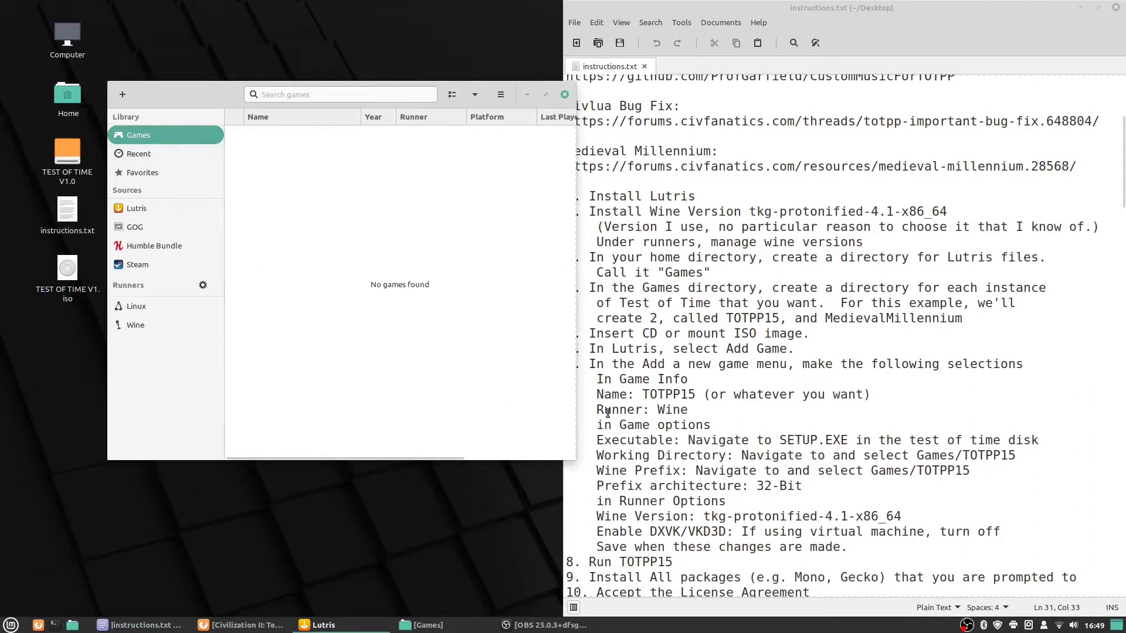
Add a new game to Lutris named Test of Time 15 with Wine (Runs Windows games) as its runner.
click(122, 93)
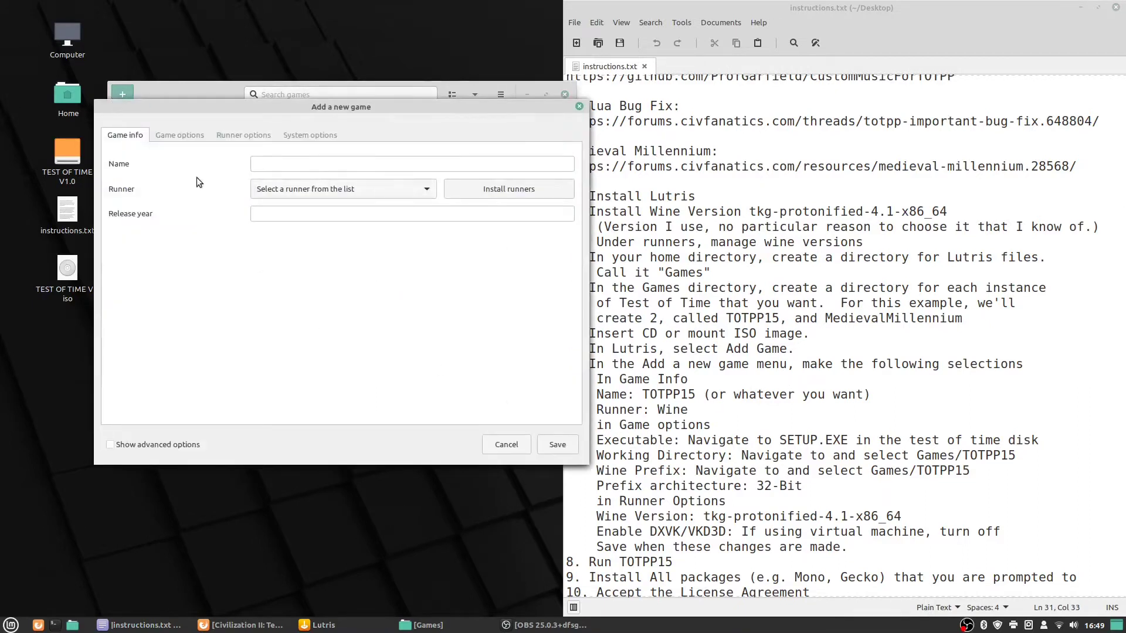
click(332, 162)
text(T)
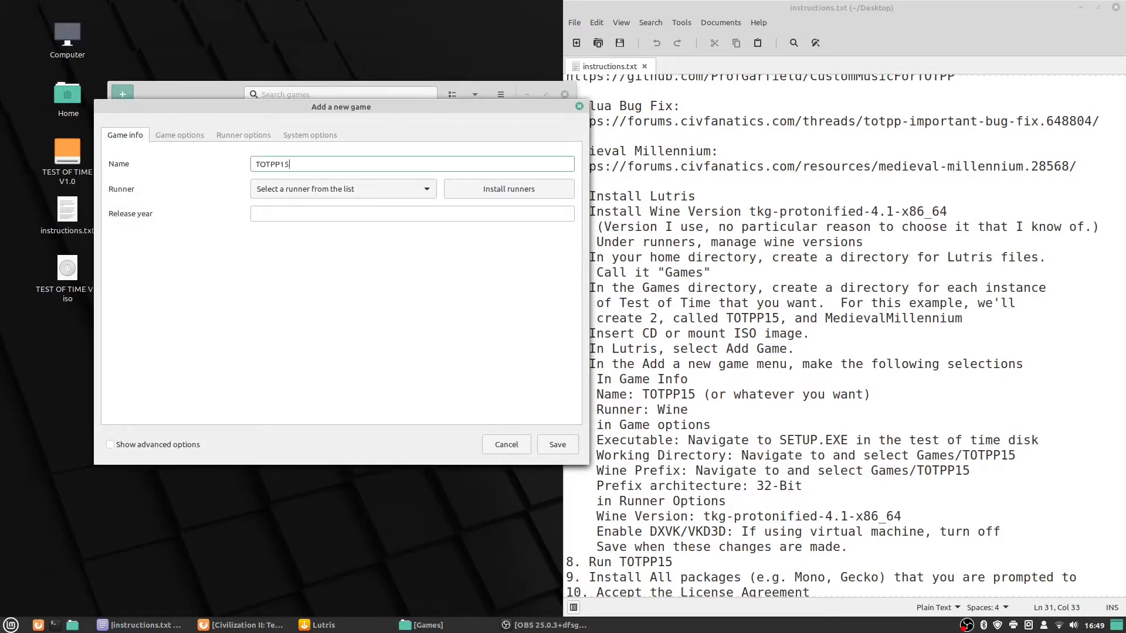
text(OTPP15)
key(BackSpace)
key(BackSpace)
key(BackSpace)
key(BackSpace)
key(BackSpace)
key(BackSpace)
text(est of Time 15)
click(360, 195)
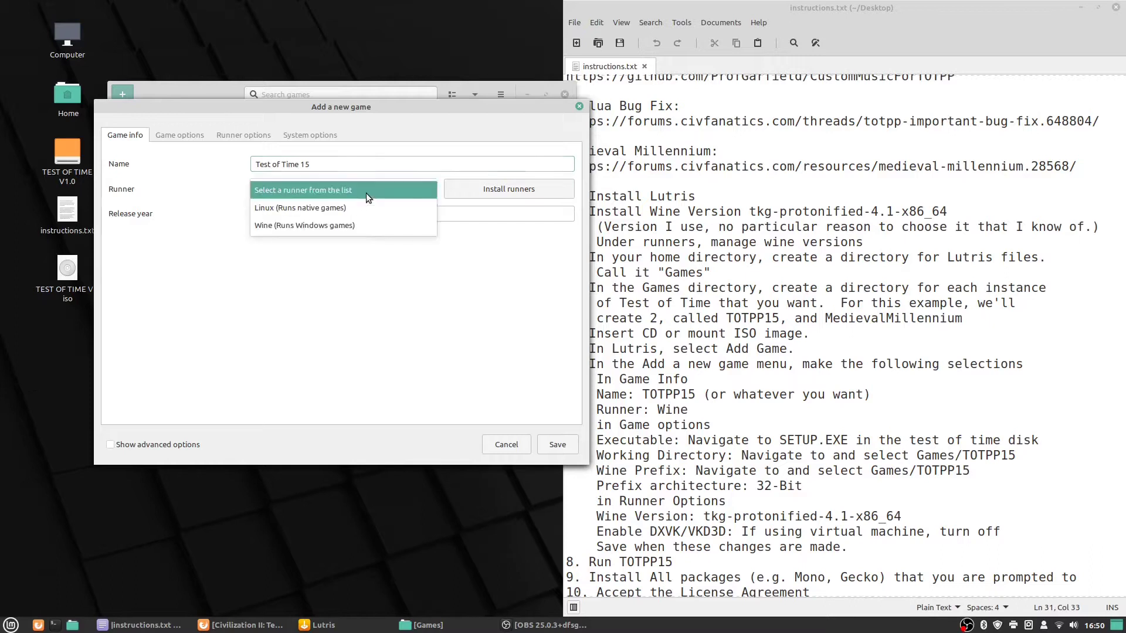
click(317, 226)
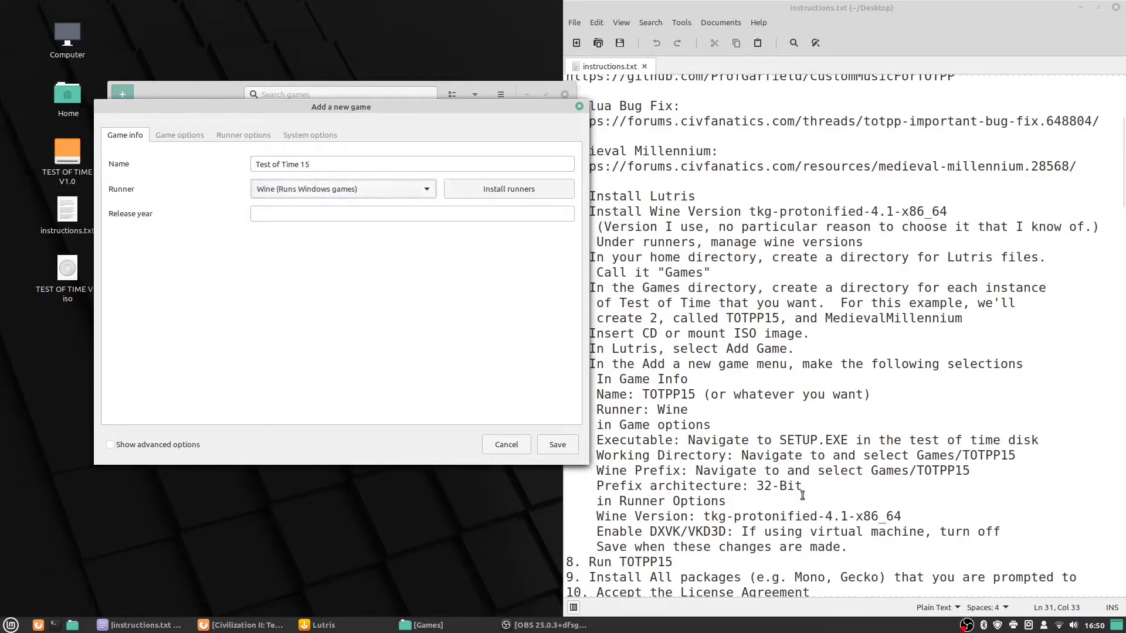
Set the game's executable to SETUP.EXE from the mounted TEST OF TIME V1.0 disc.
click(176, 137)
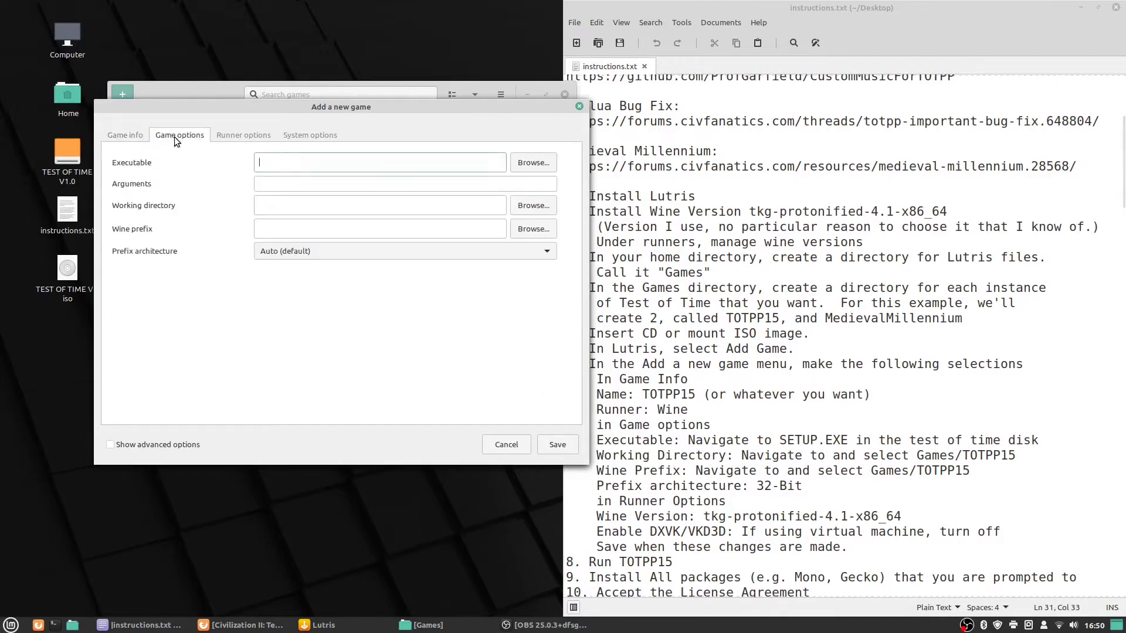
click(533, 168)
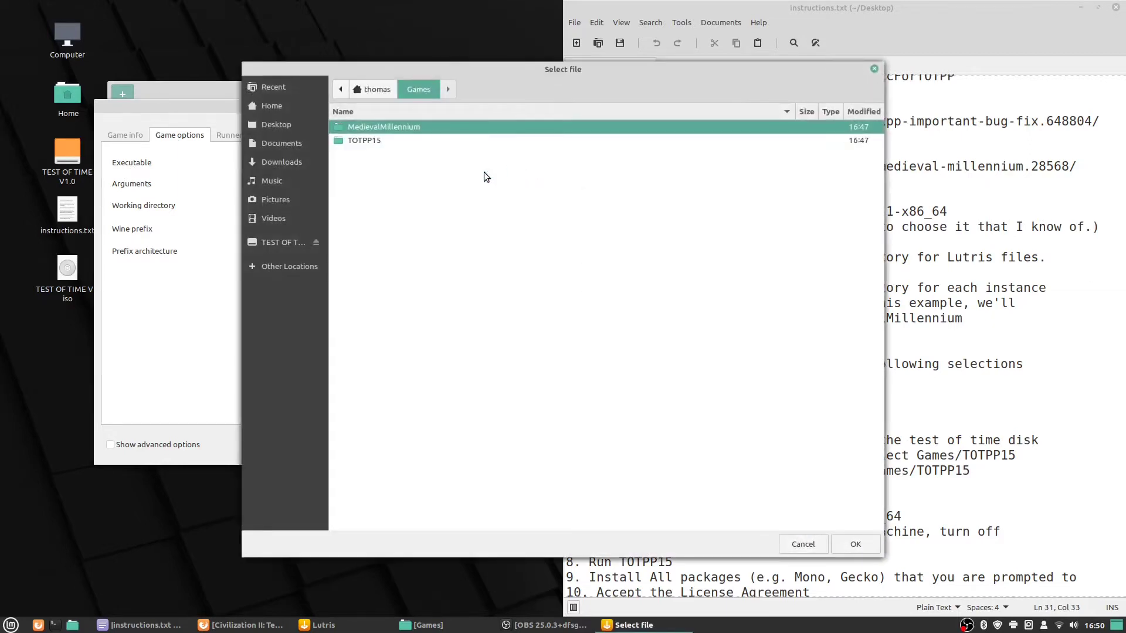
click(279, 242)
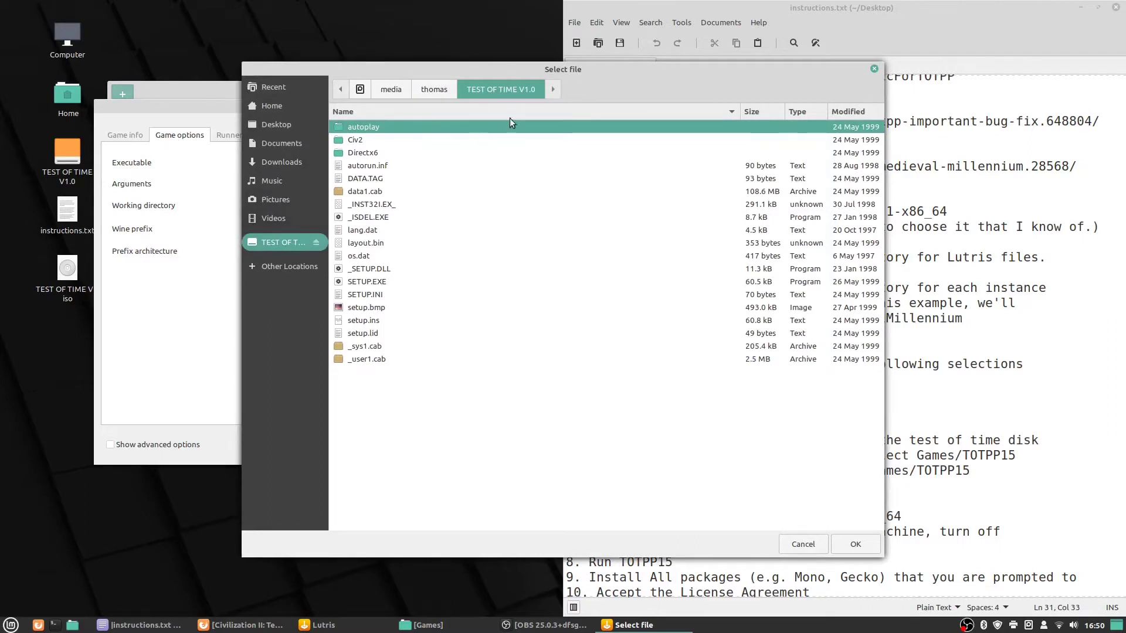
click(285, 243)
drag(452, 78, 308, 47)
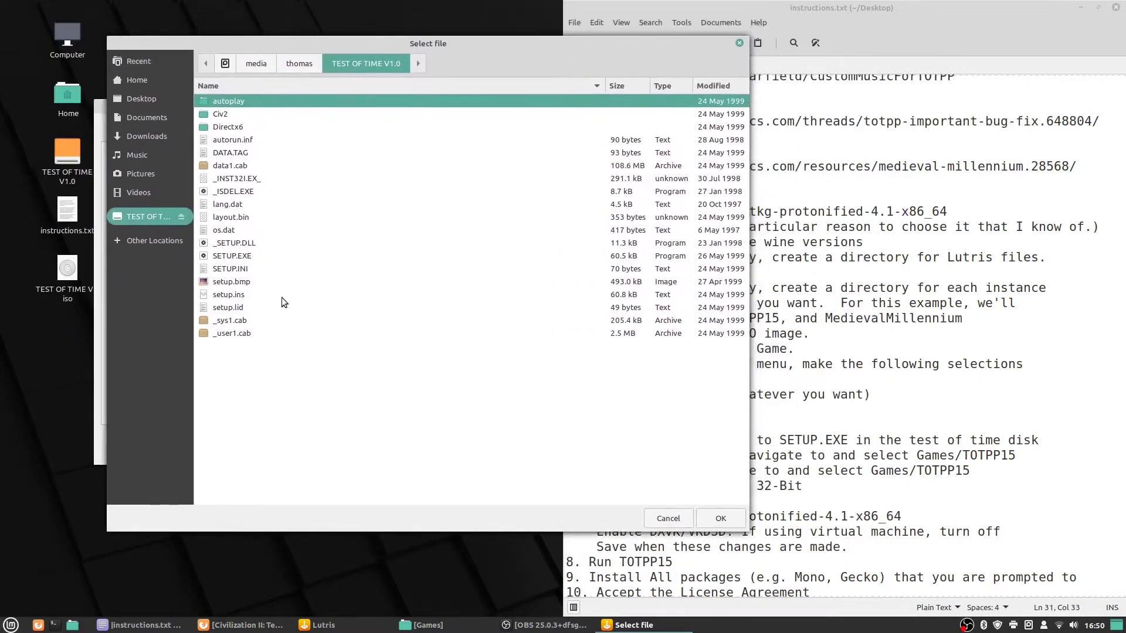
click(231, 259)
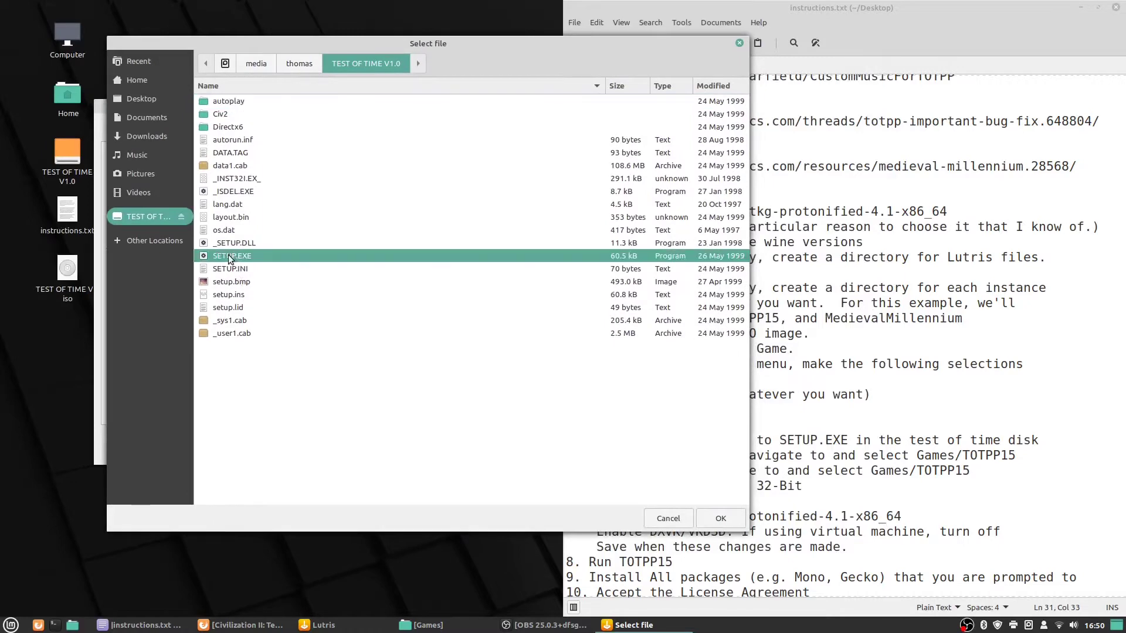
click(703, 520)
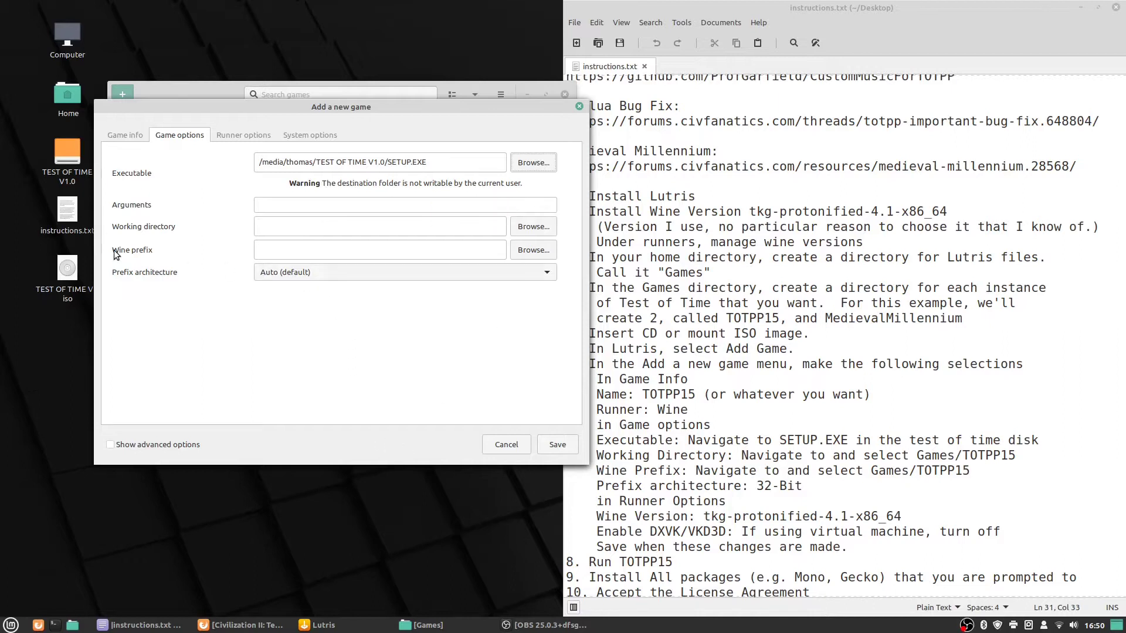
Set the game's working directory to the TOTPP15 folder inside Games in the home directory.
click(535, 227)
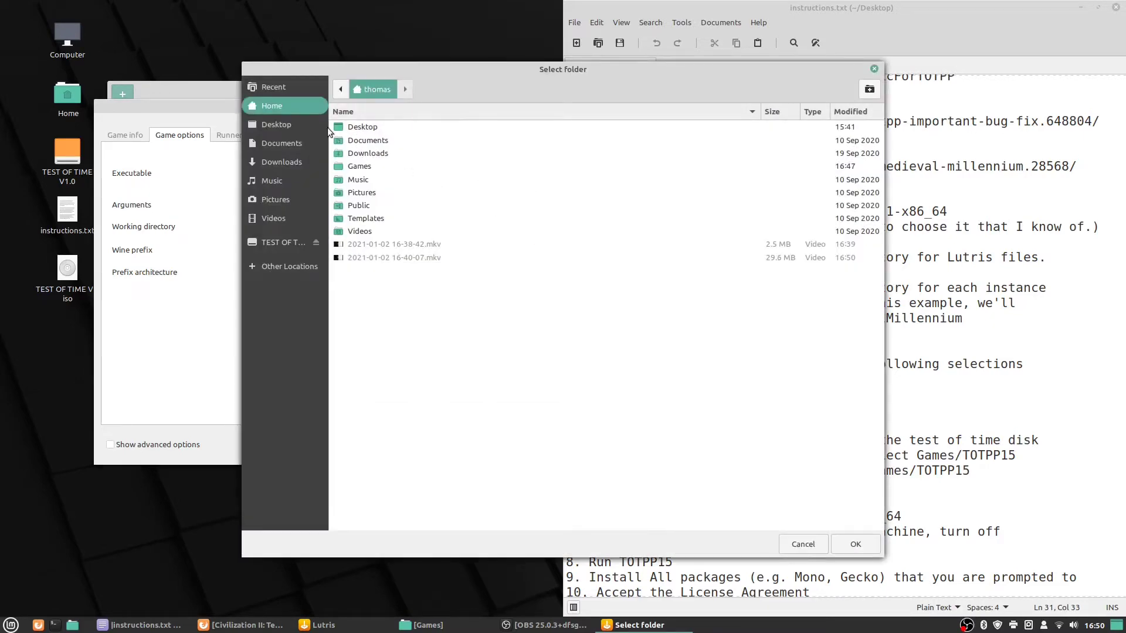
double_click(362, 169)
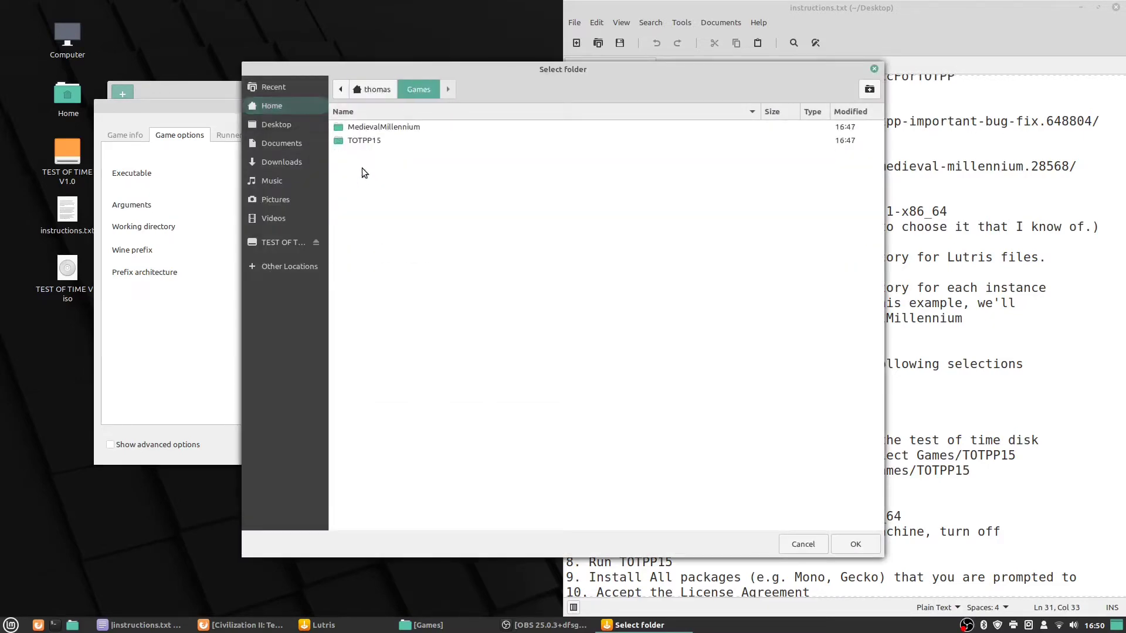
click(365, 143)
double_click(364, 142)
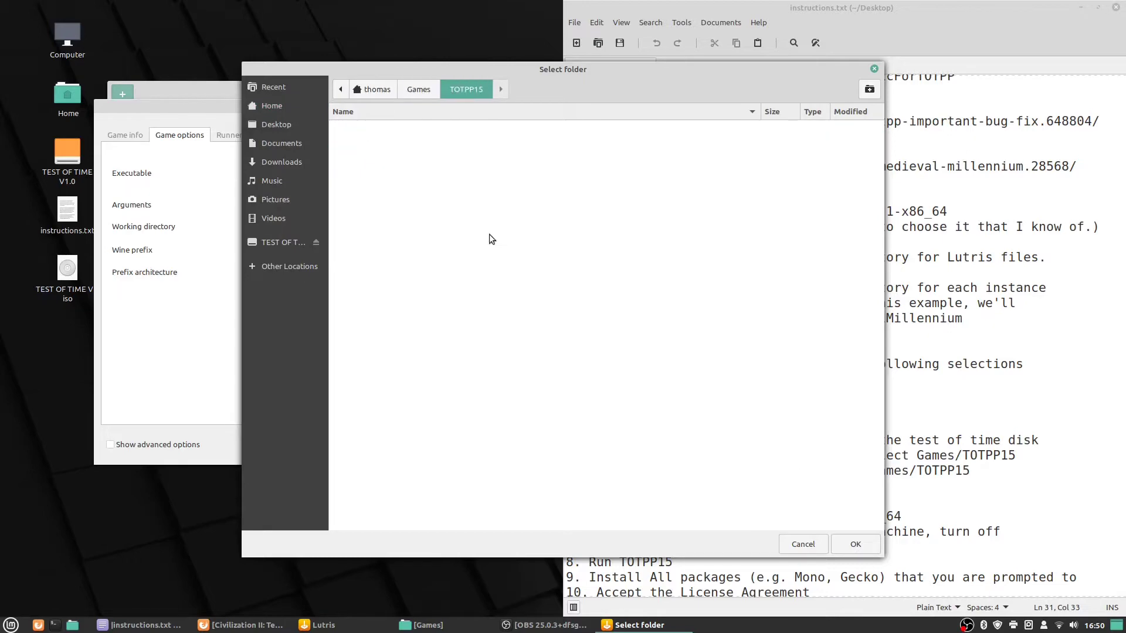
click(855, 544)
Set the Wine prefix to the Games/TOTPP15 folder and the prefix architecture to 32-bit.
click(524, 251)
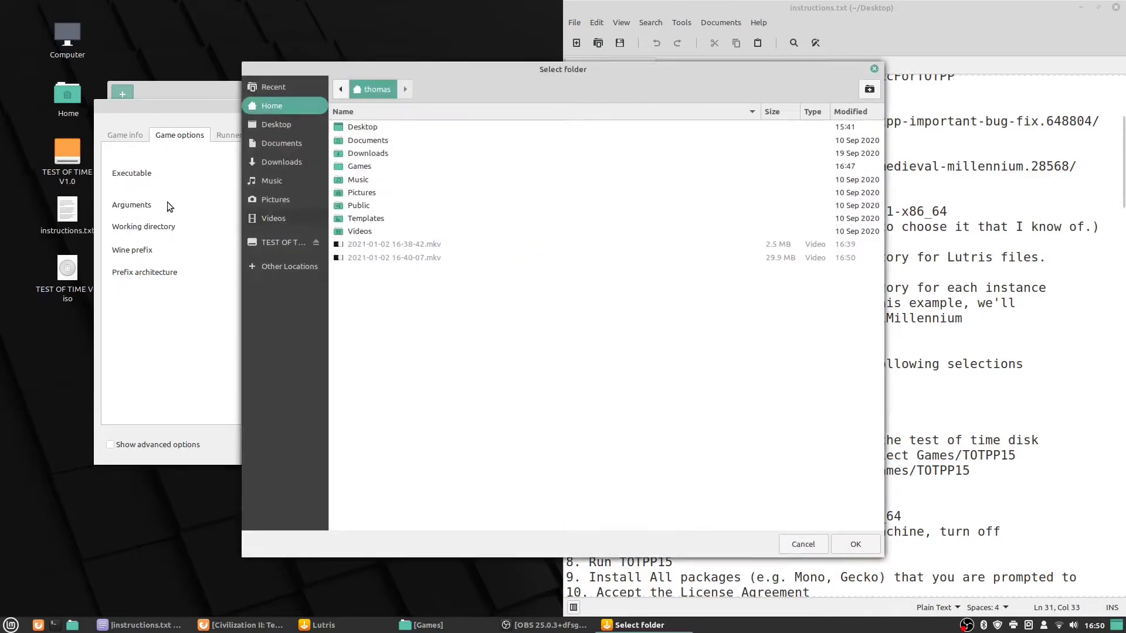
double_click(362, 169)
double_click(358, 144)
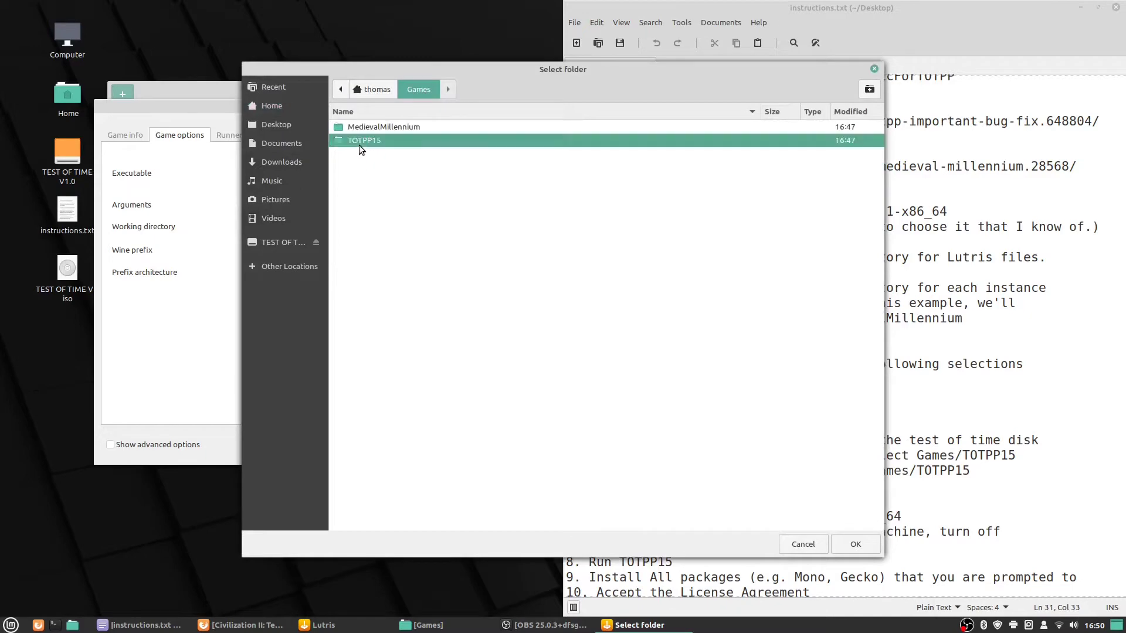
click(857, 544)
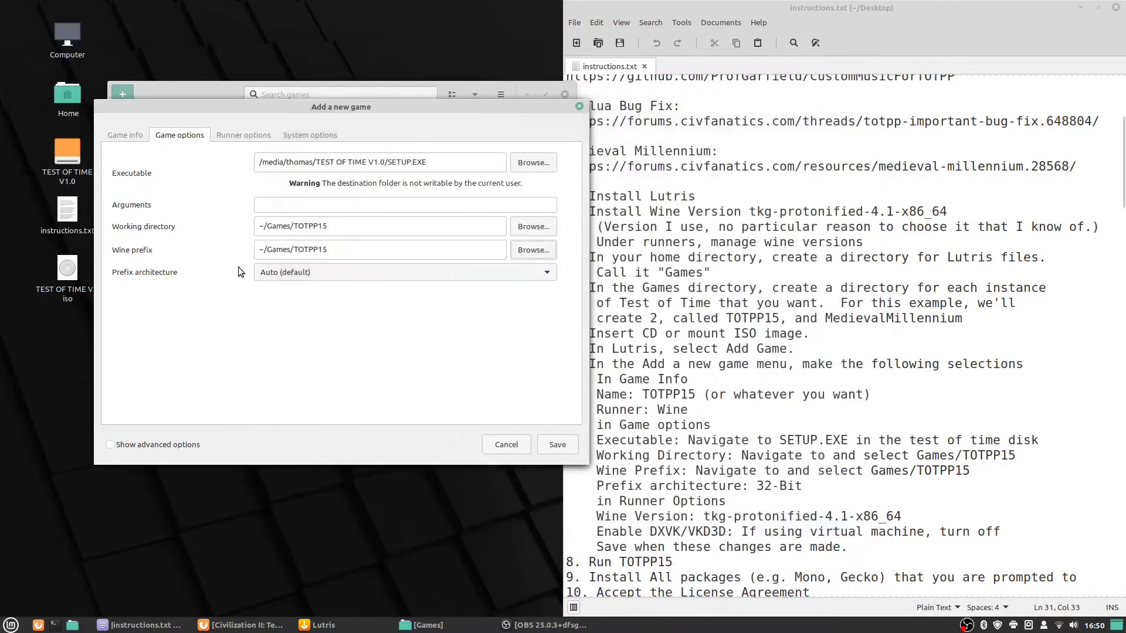
click(322, 271)
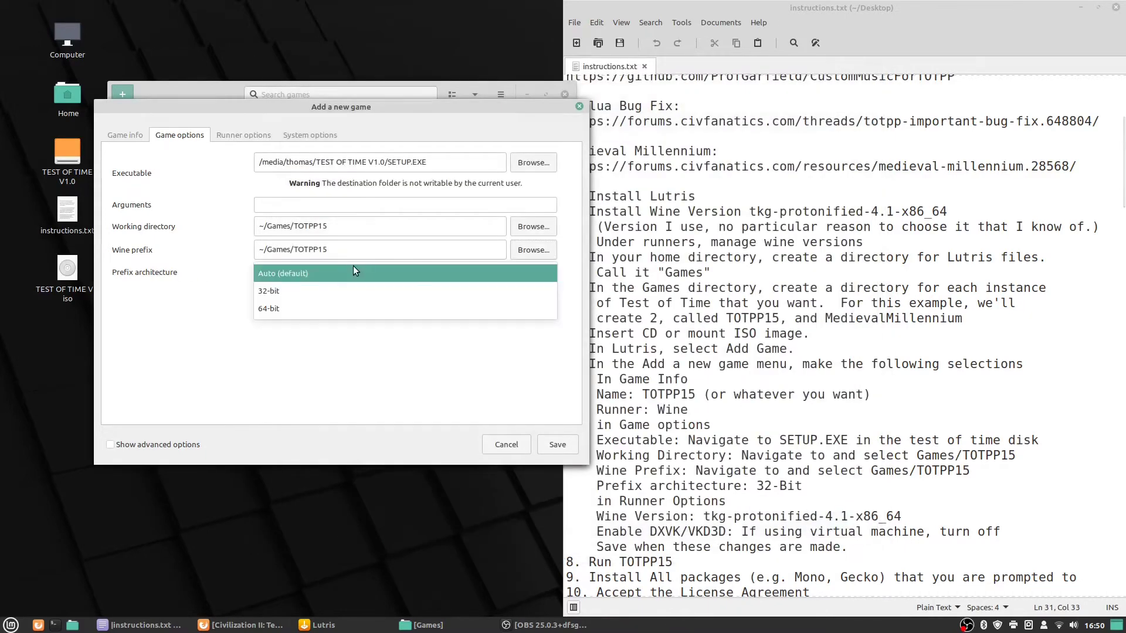
click(283, 291)
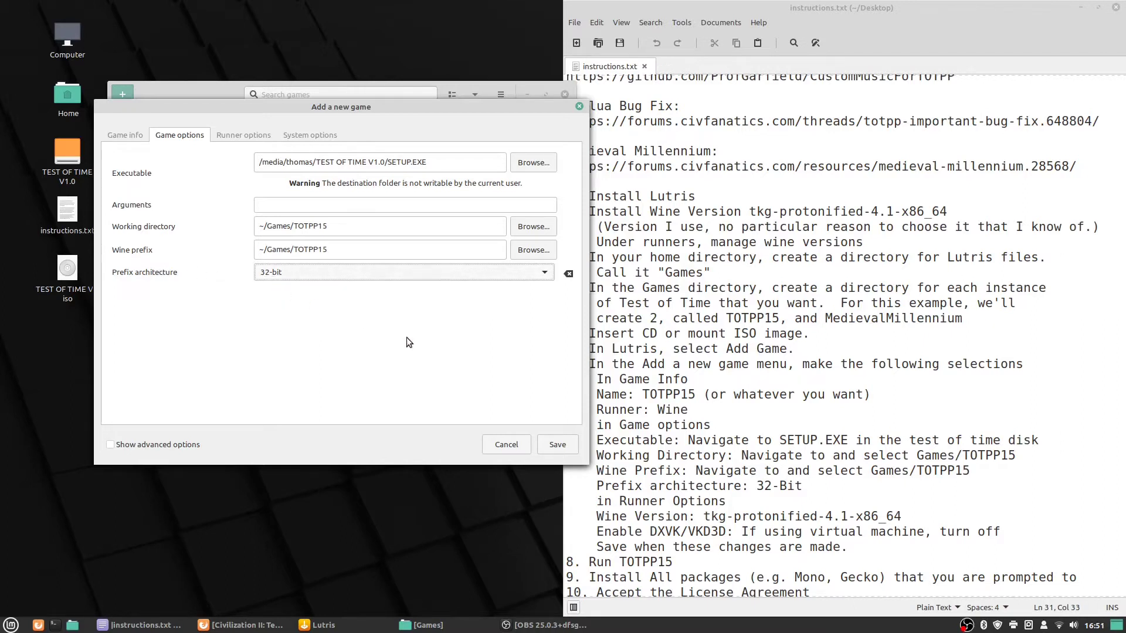
Select tkg-protonified-4.1-x86_64 as the game's Wine version, check the system options and save the new game.
click(233, 134)
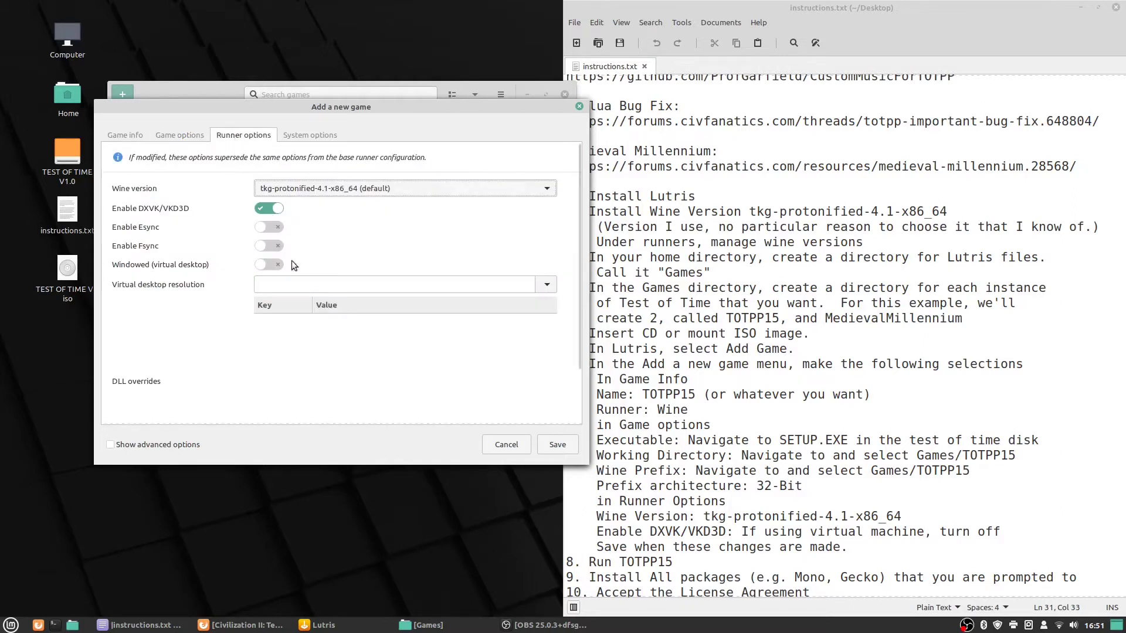
click(337, 189)
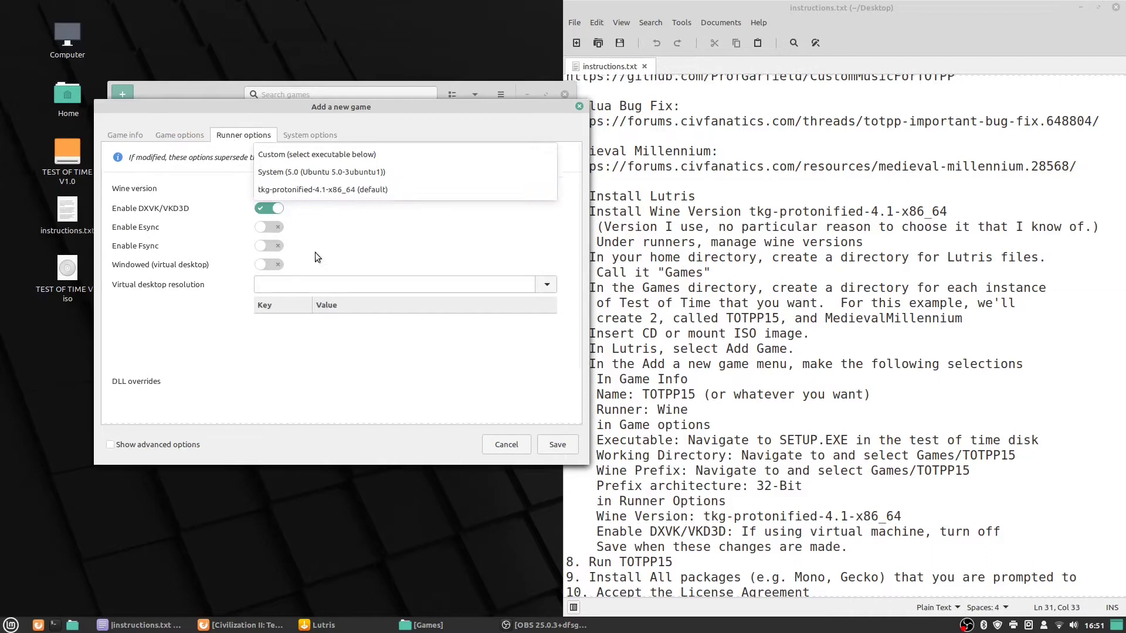
click(283, 190)
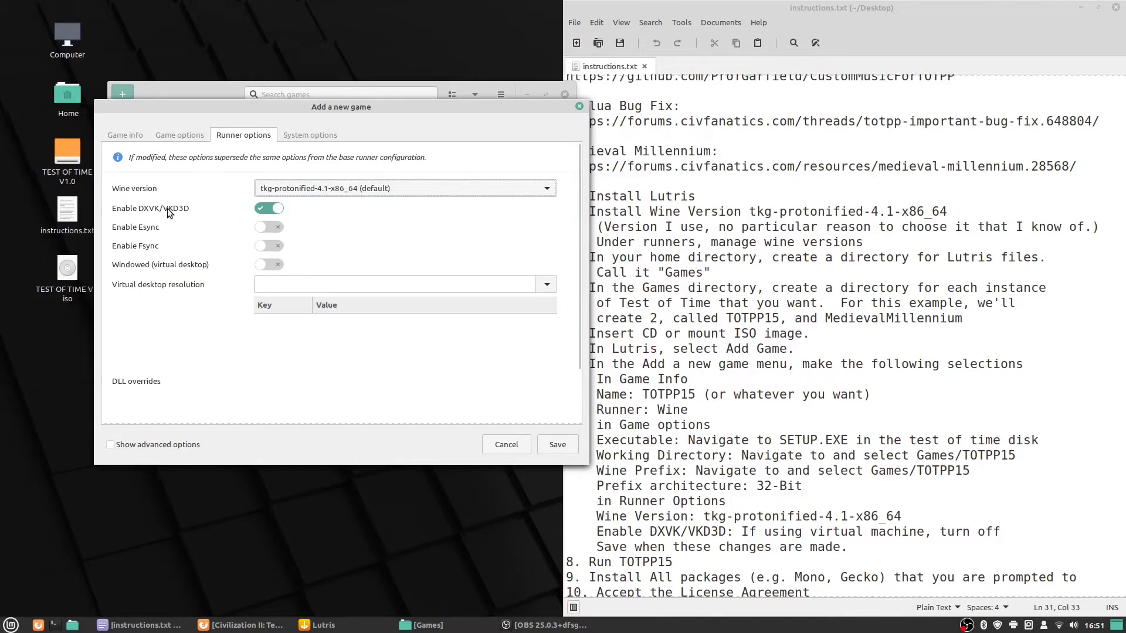
mouse_move(166, 211)
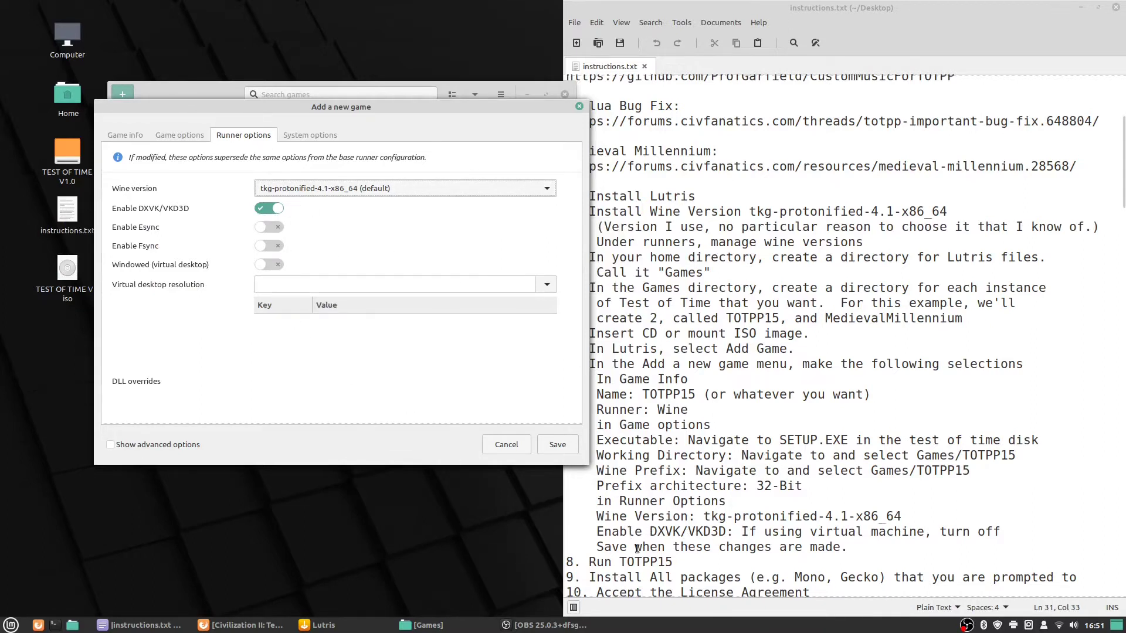
click(309, 135)
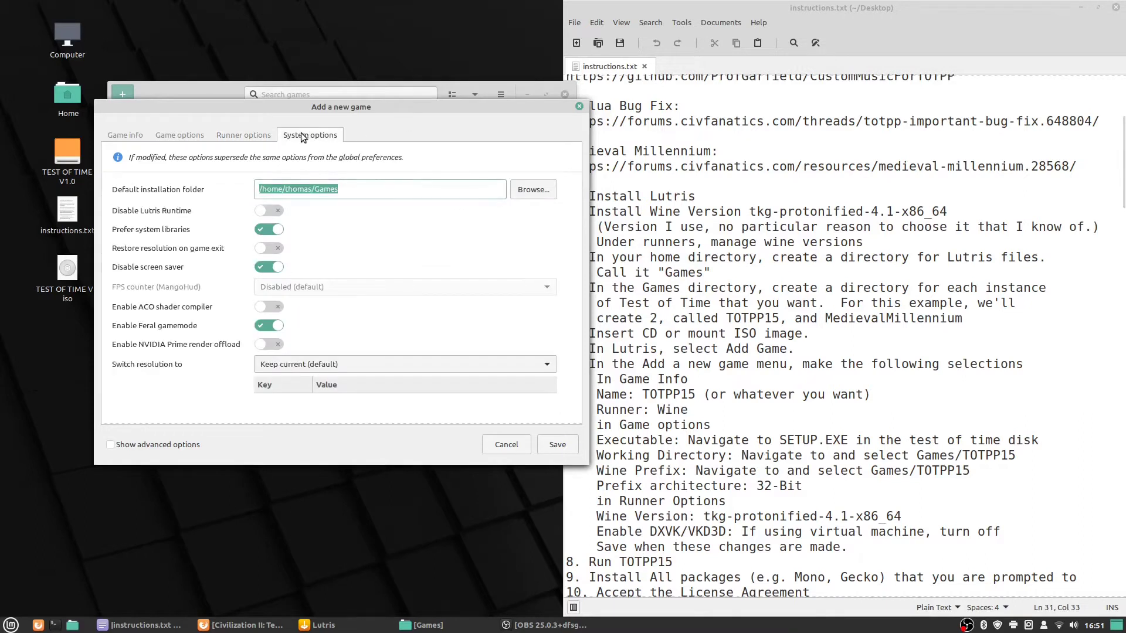
click(556, 445)
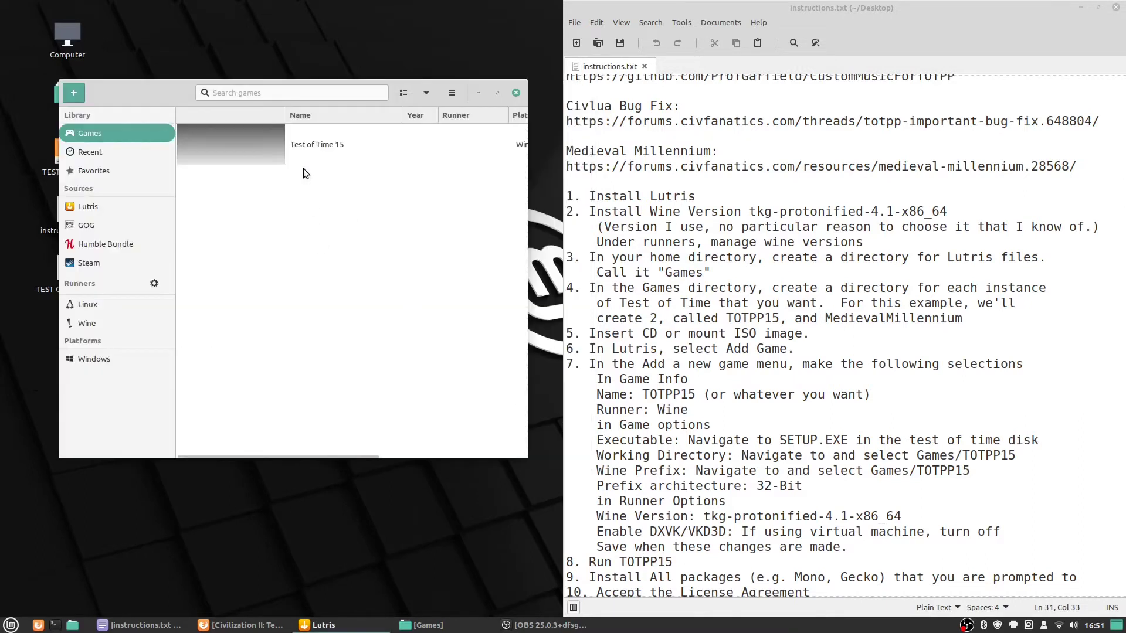
Launch Test of Time 15 and install the Wine Mono package.
click(248, 144)
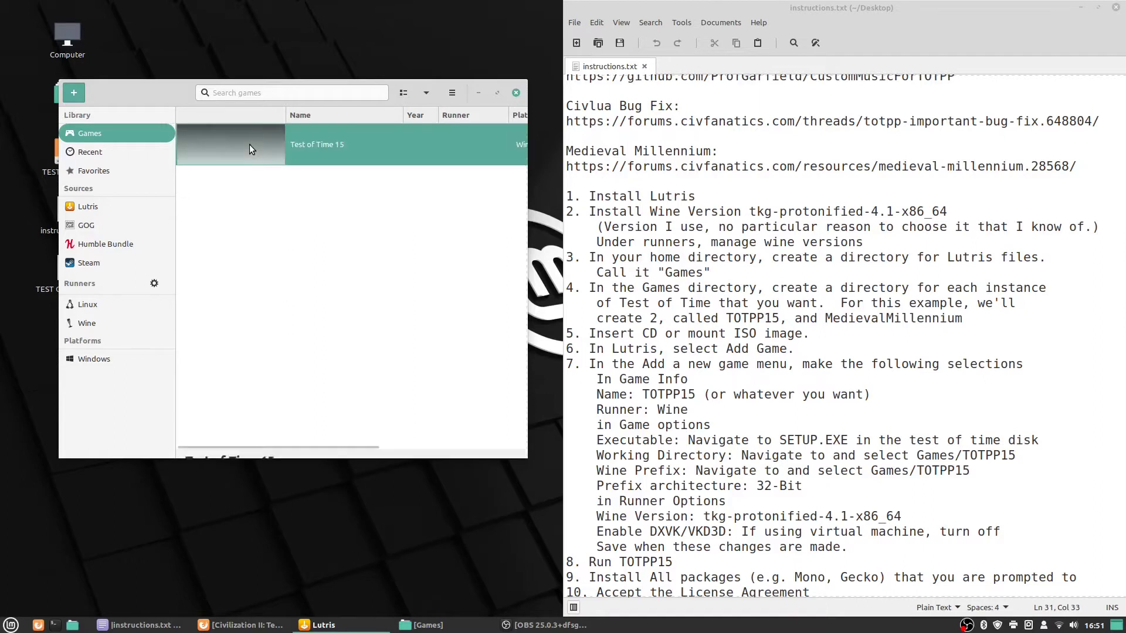
double_click(244, 146)
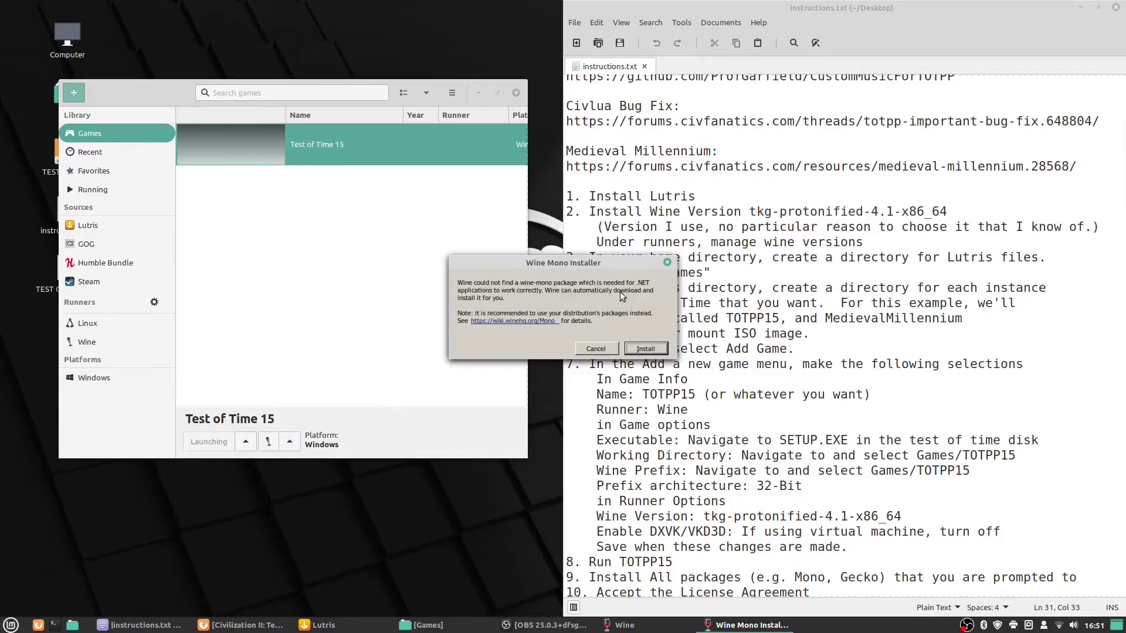
click(640, 350)
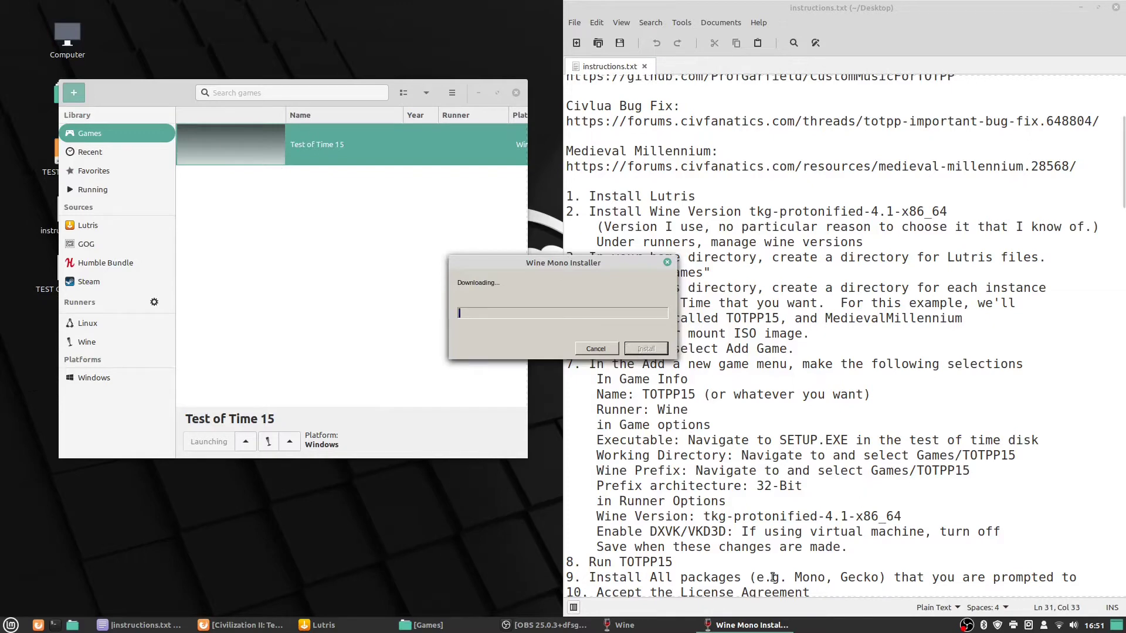
Check the next installation instructions in instructions.txt, install the Wine Gecko package and minimize the OBS window.
scroll(855, 539, down, 2)
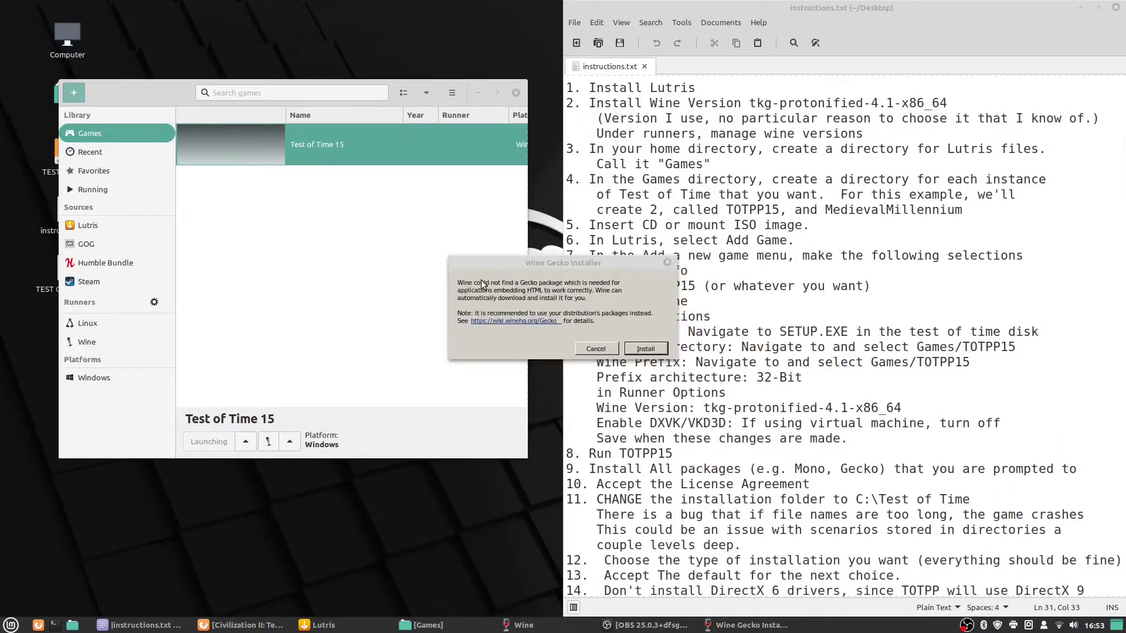
click(645, 349)
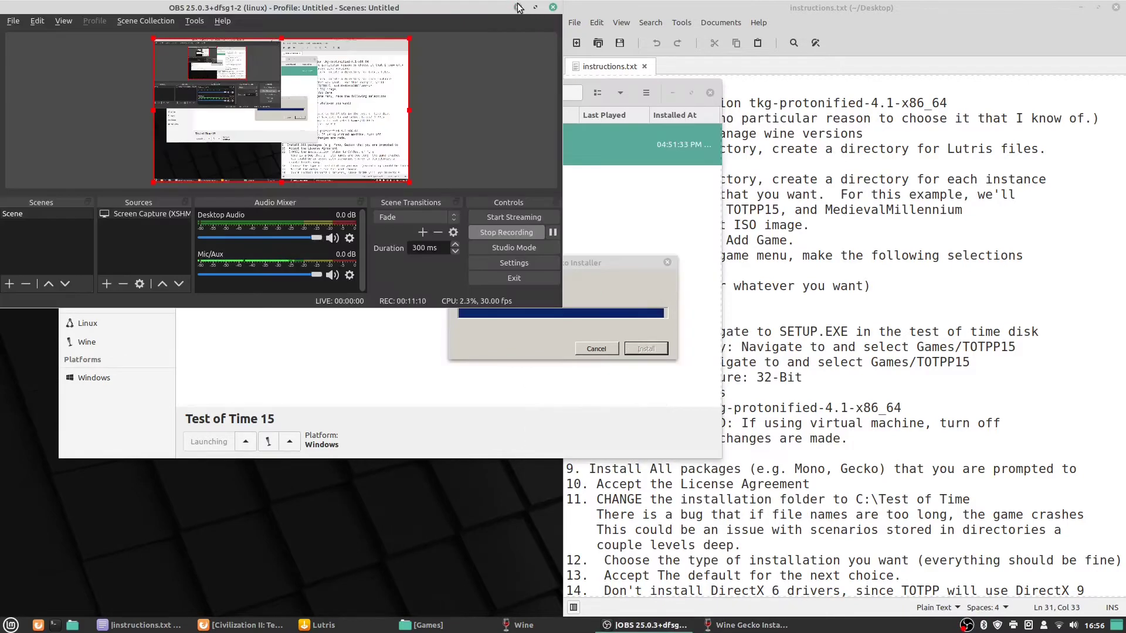
click(518, 7)
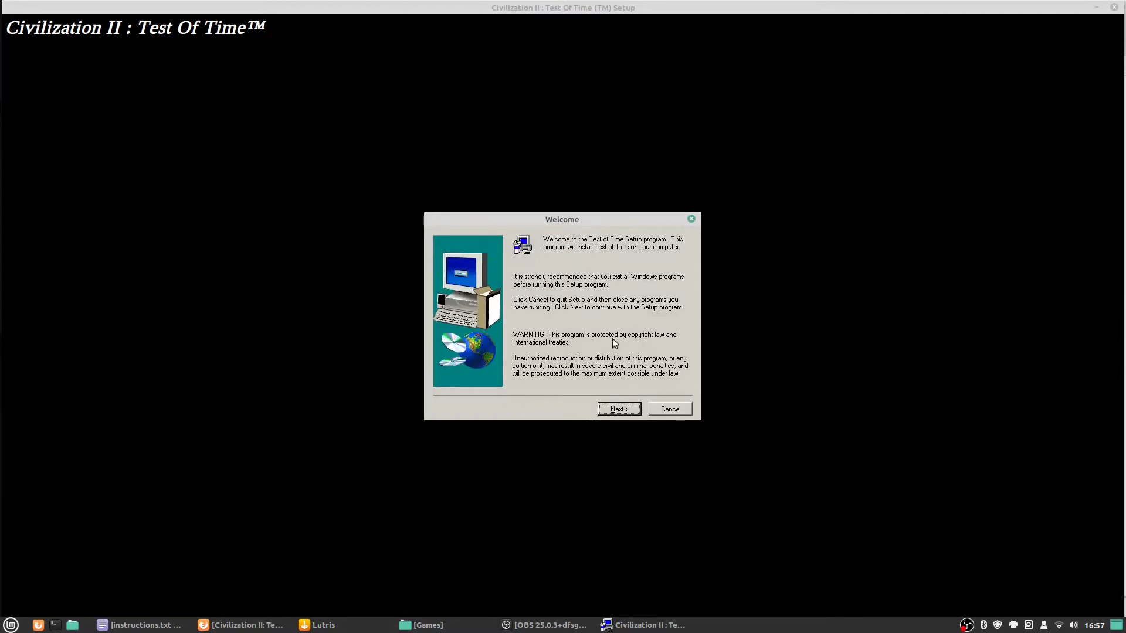
Continue past the Test of Time setup's welcome page and accept the software license agreement.
click(613, 409)
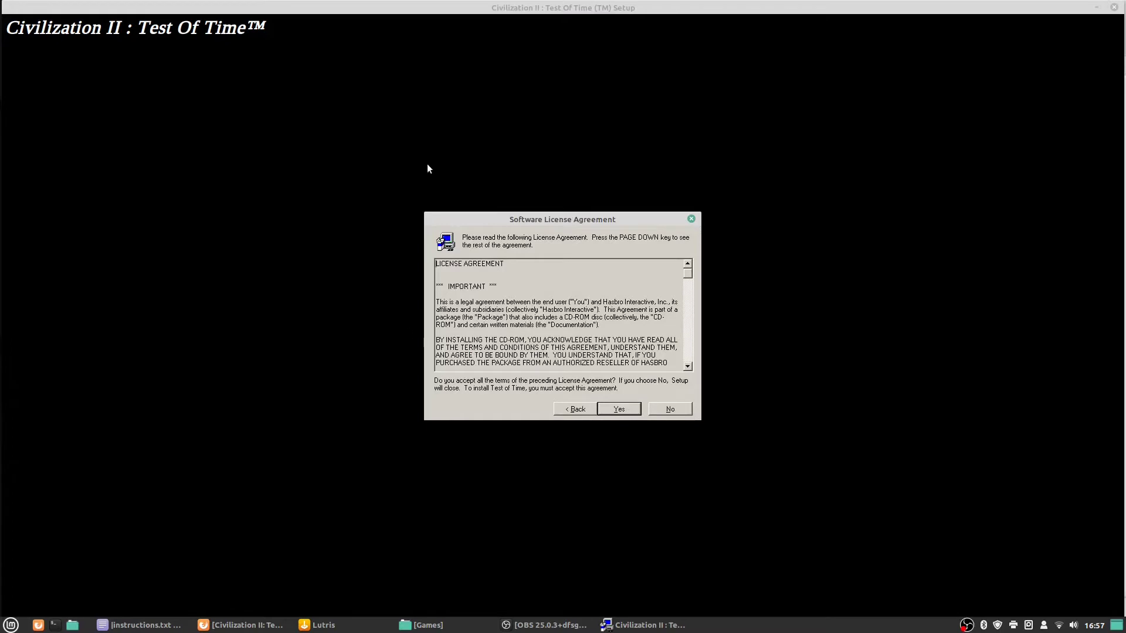
click(619, 409)
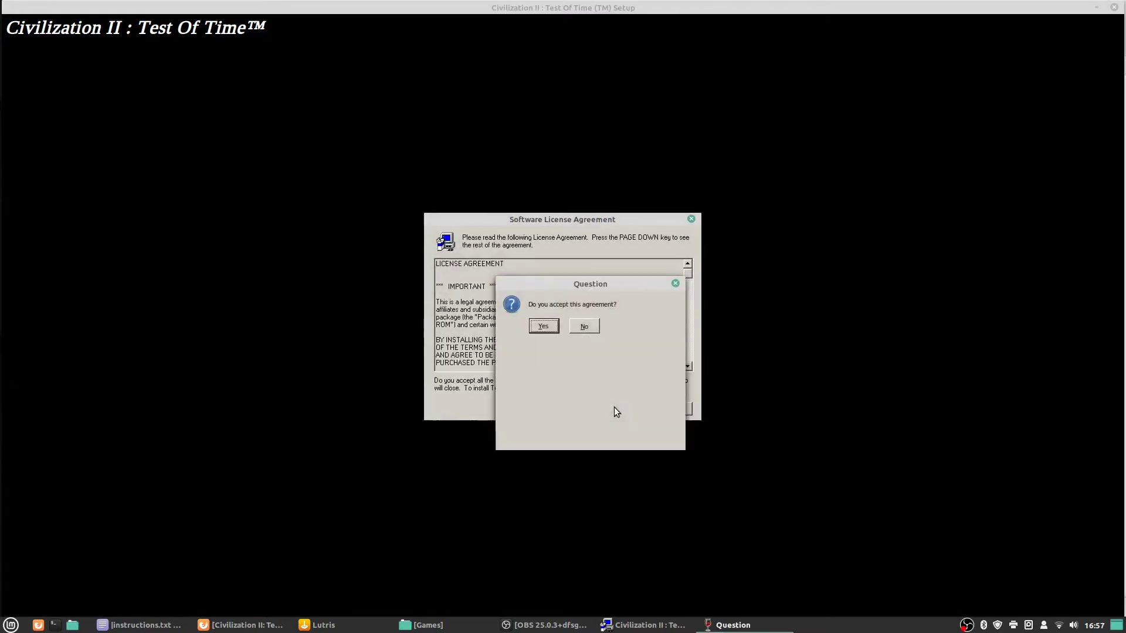
click(542, 325)
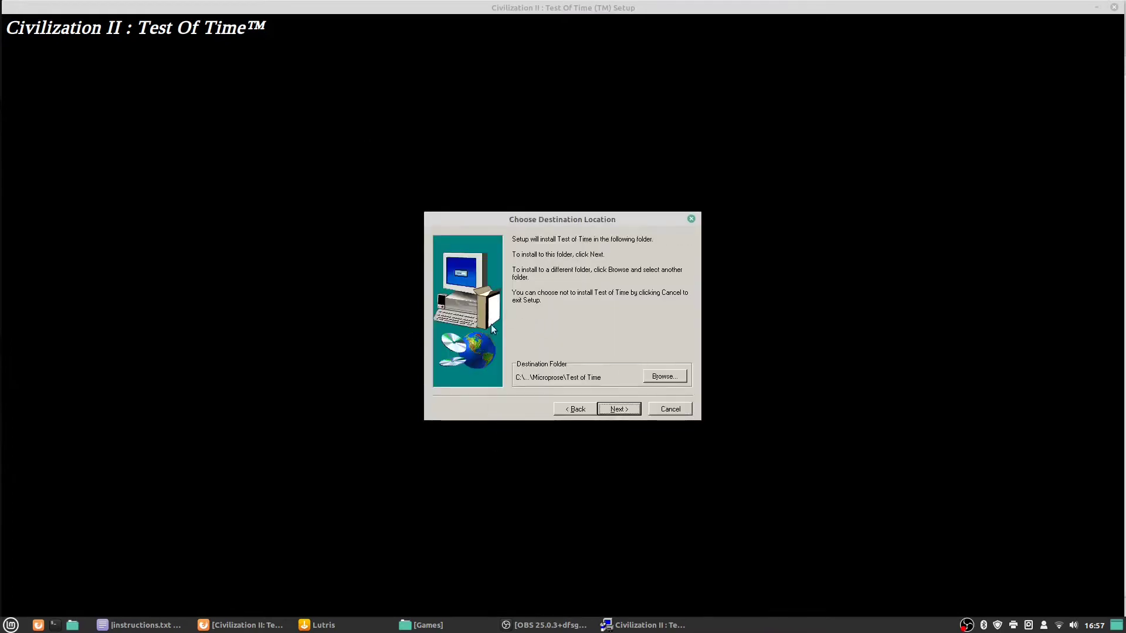
Change the installation destination to C:\Test of Time, agree to create that folder and continue the setup.
click(658, 381)
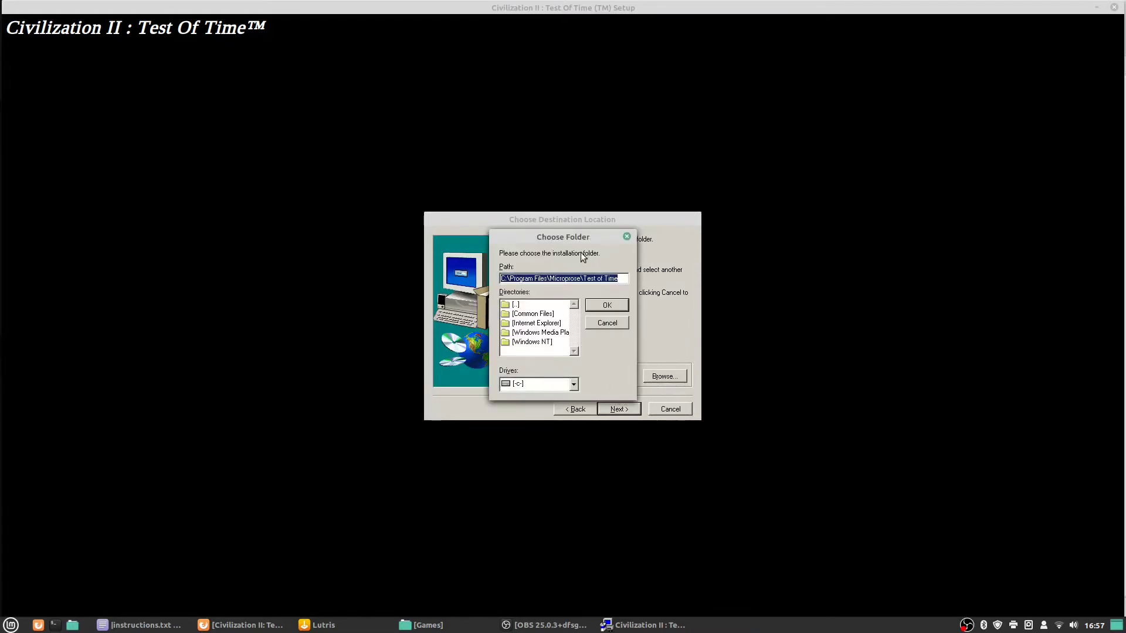
click(581, 279)
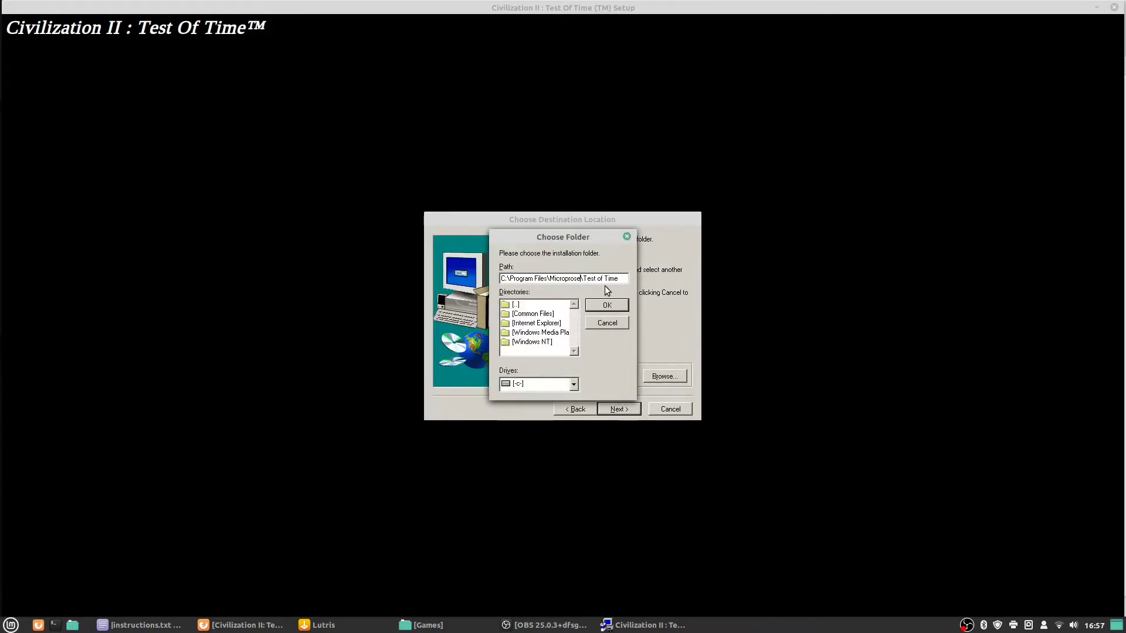
key(BackSpace)
key(BackSpace)
key(BackSpace)
key(BackSpace)
key(BackSpace)
key(BackSpace)
key(BackSpace)
key(BackSpace)
key(BackSpace)
key(BackSpace)
key(BackSpace)
key(BackSpace)
key(BackSpace)
key(BackSpace)
key(BackSpace)
key(BackSpace)
key(BackSpace)
key(BackSpace)
key(BackSpace)
key(BackSpace)
key(BackSpace)
click(601, 308)
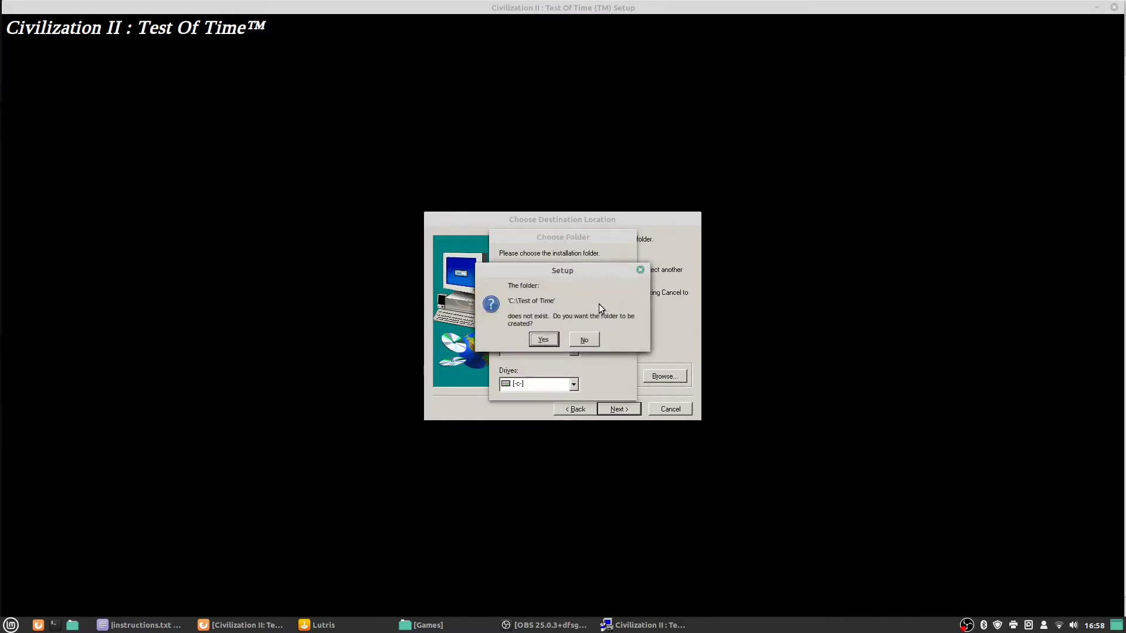
click(544, 340)
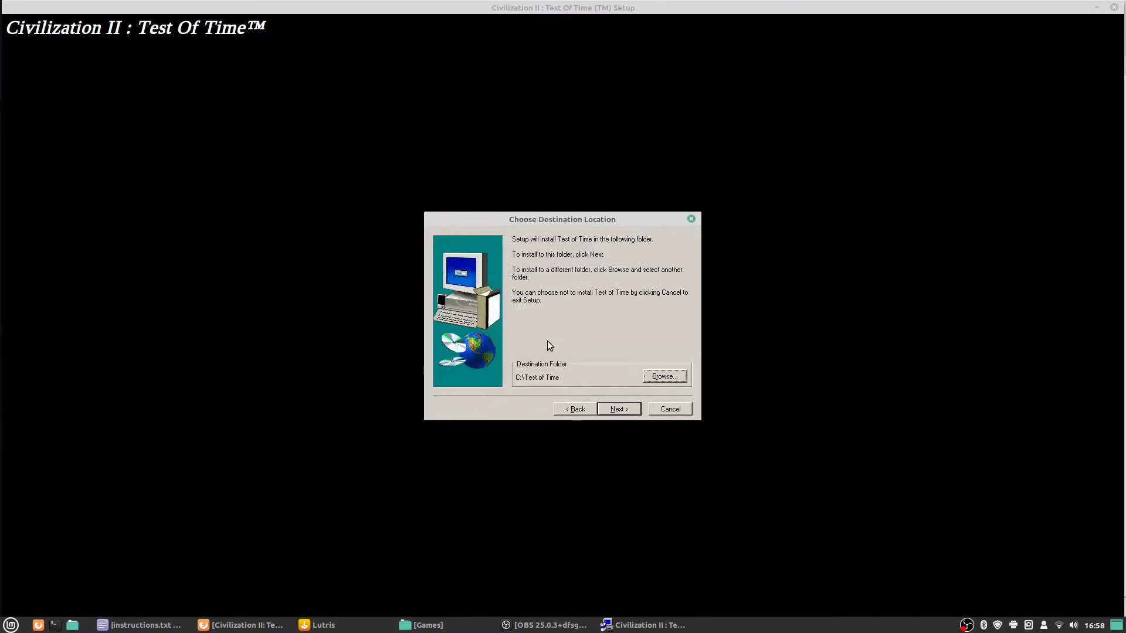
click(618, 410)
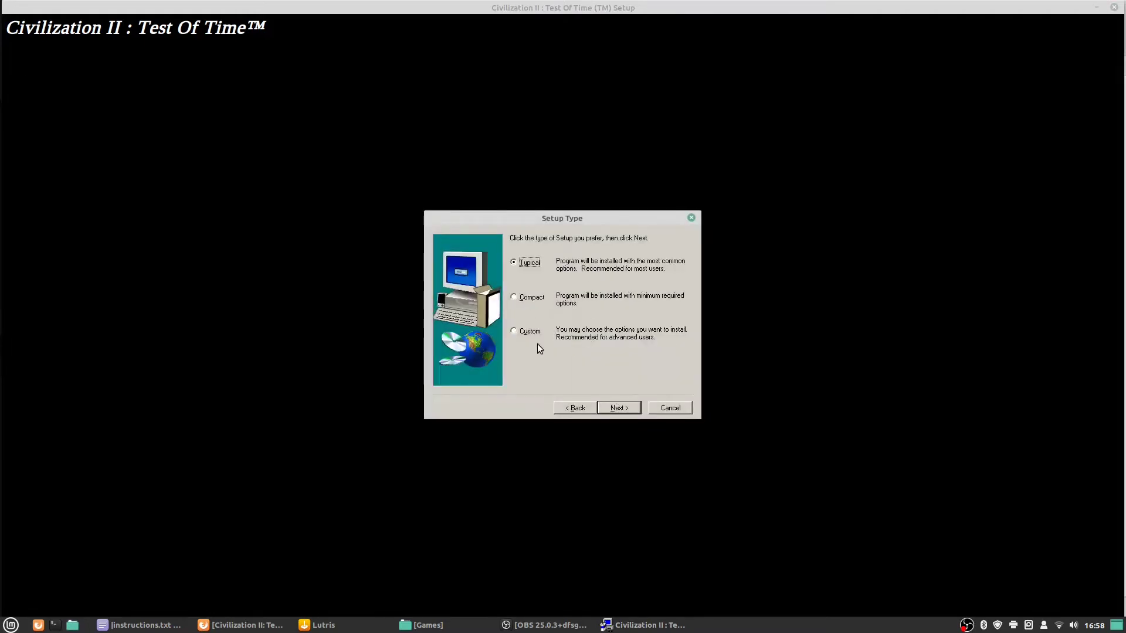
Choose a Custom setup including the Fantasy, Science Fiction and Animation files, and install with the default program folder Test Of Time.
click(528, 333)
click(621, 409)
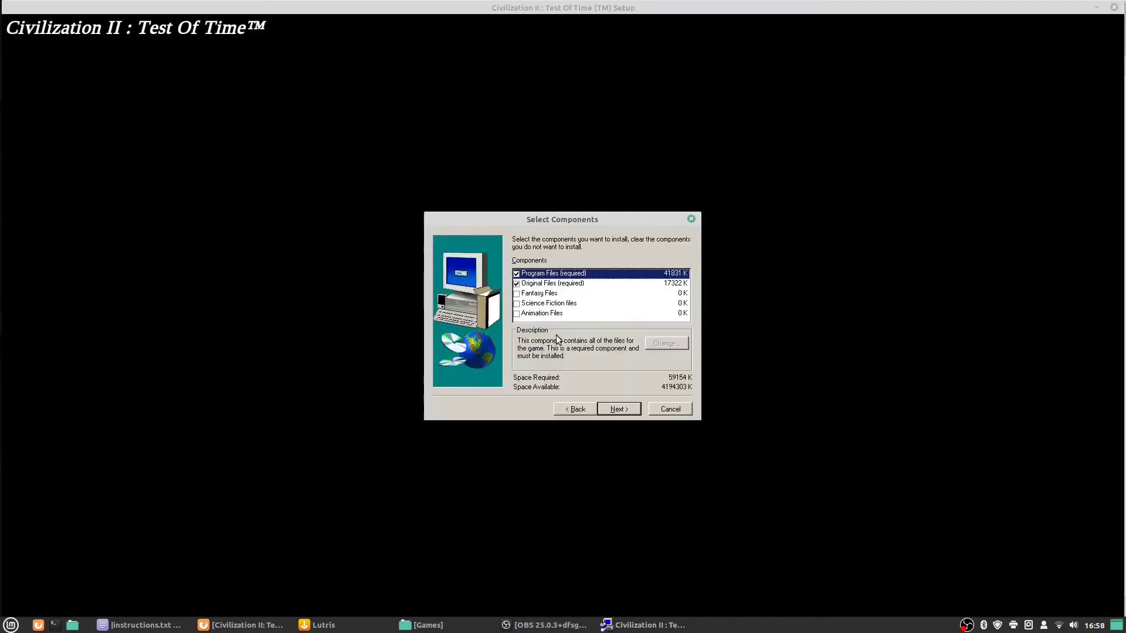
click(516, 293)
click(516, 303)
click(516, 313)
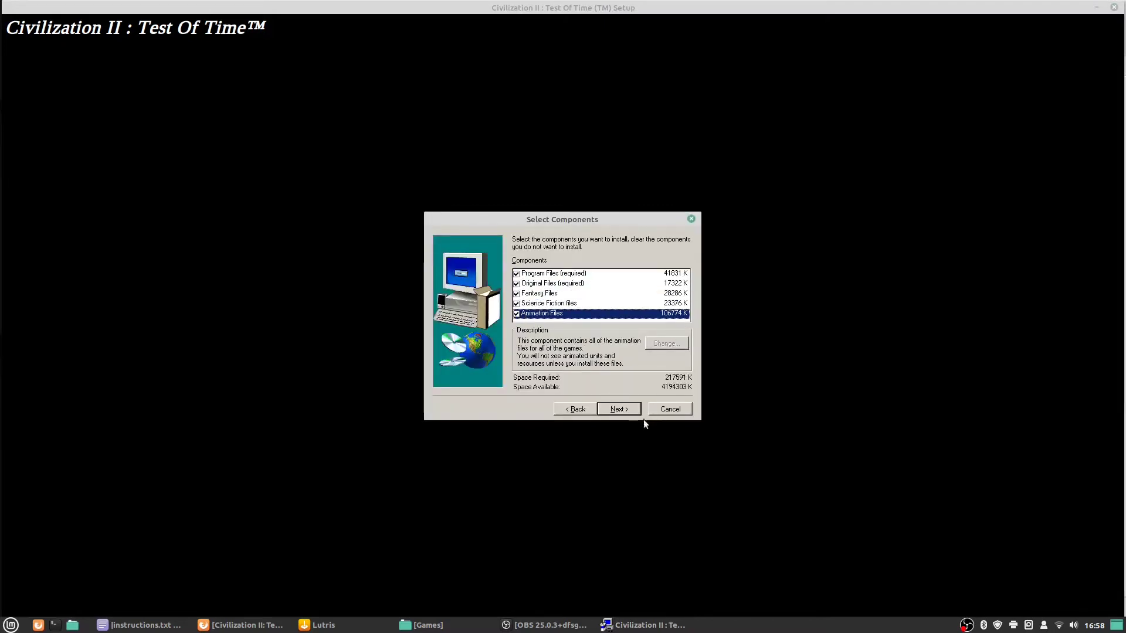
click(622, 409)
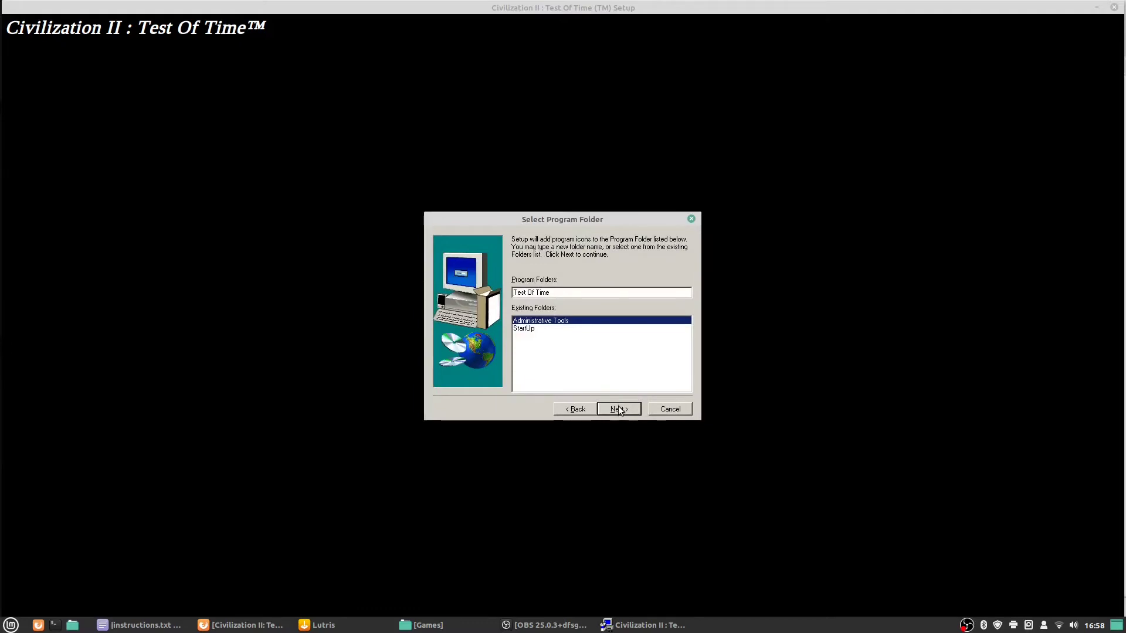
click(620, 409)
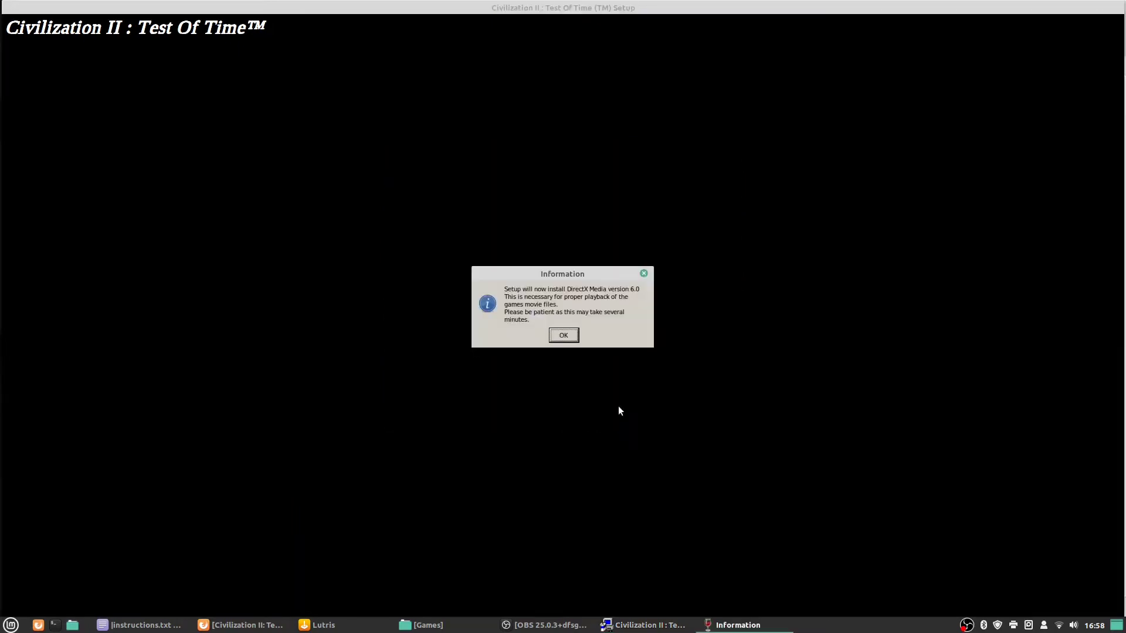
Accept the DirectX Media installation, decline the DirectX 6 drivers, choose never to register and finish the setup without launching the game.
click(553, 337)
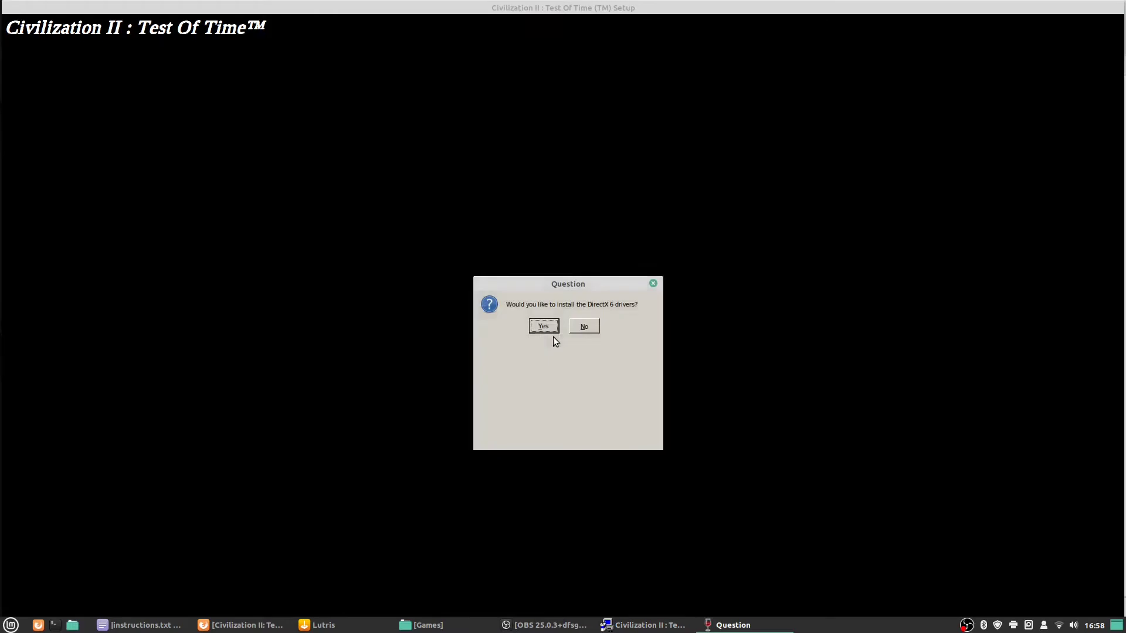
click(584, 326)
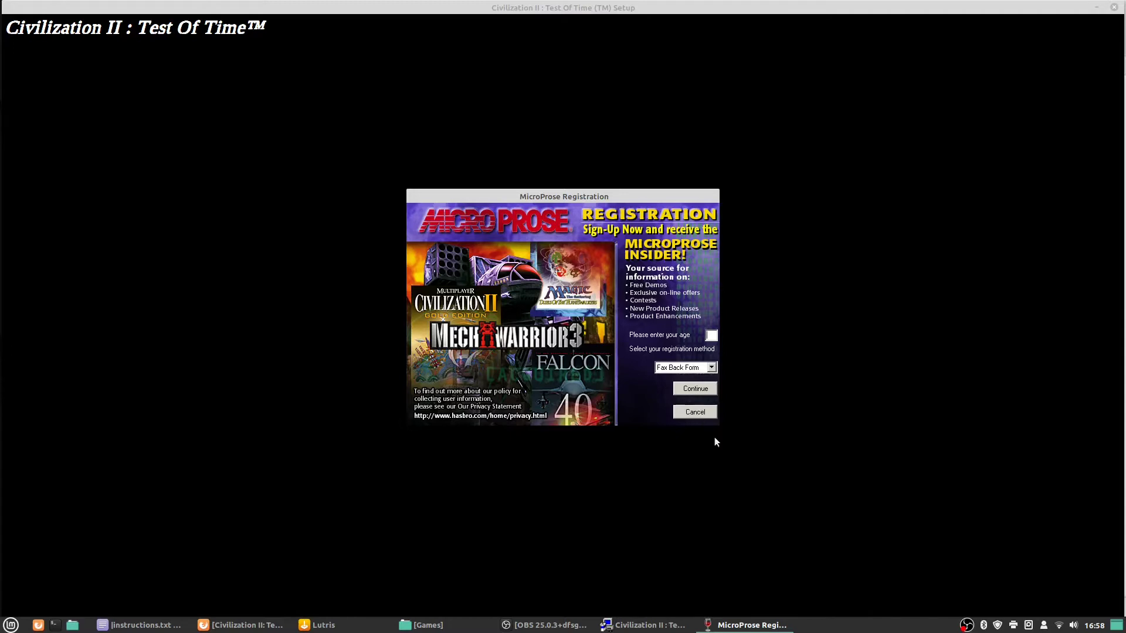
click(694, 413)
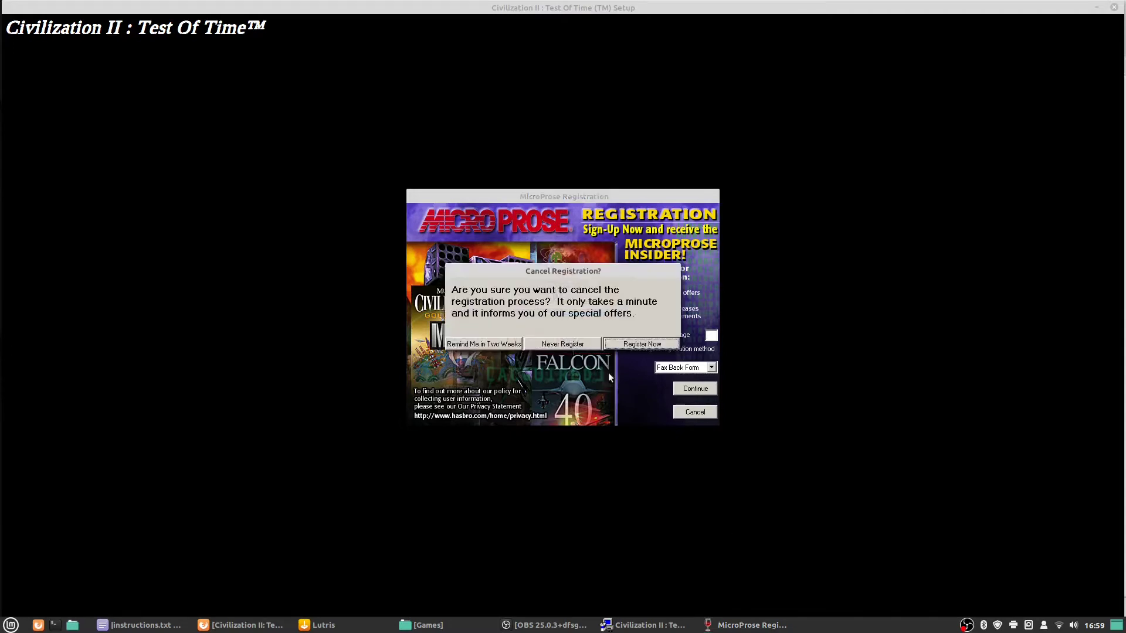
click(571, 343)
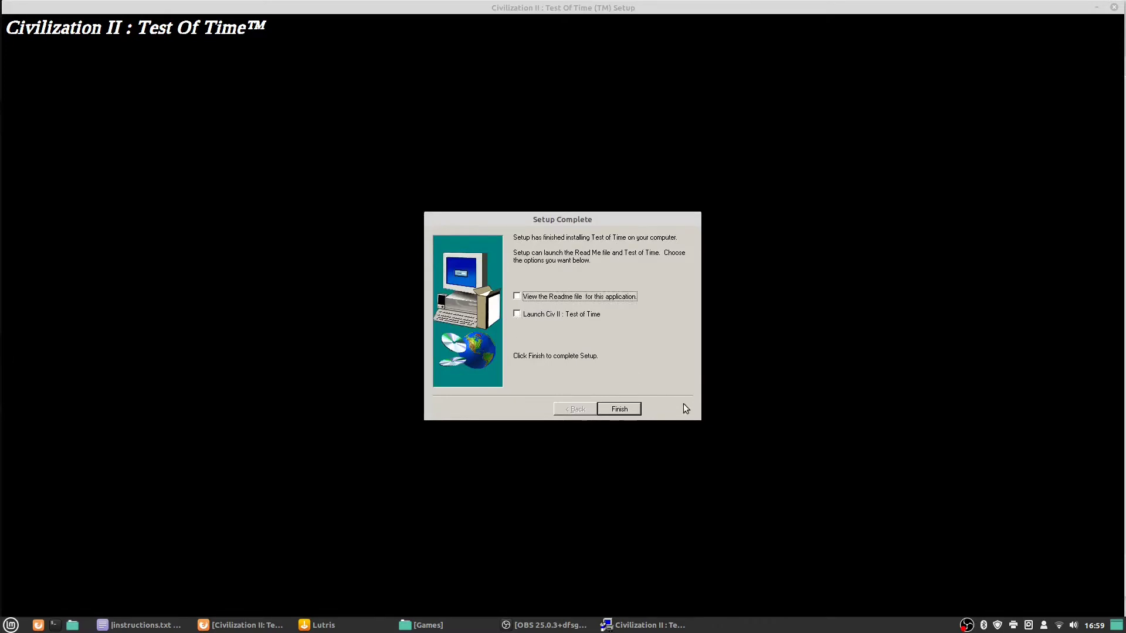
click(620, 410)
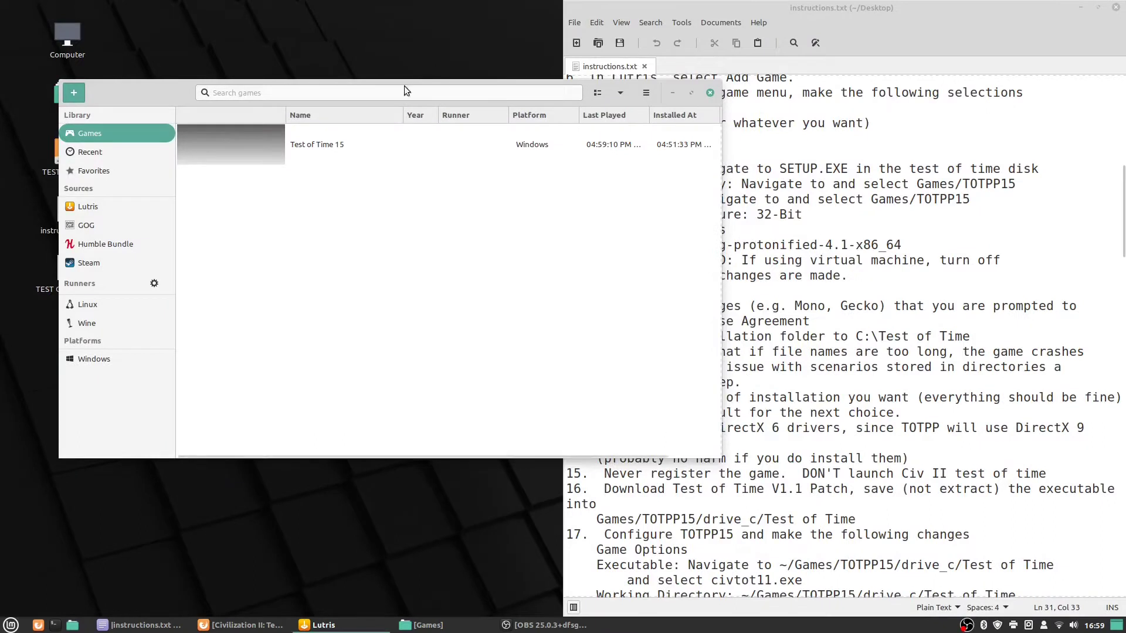
Minimize Lutris and open the Test of Time V1.1 Patch link from instructions.txt in the browser.
drag(130, 96, 83, 61)
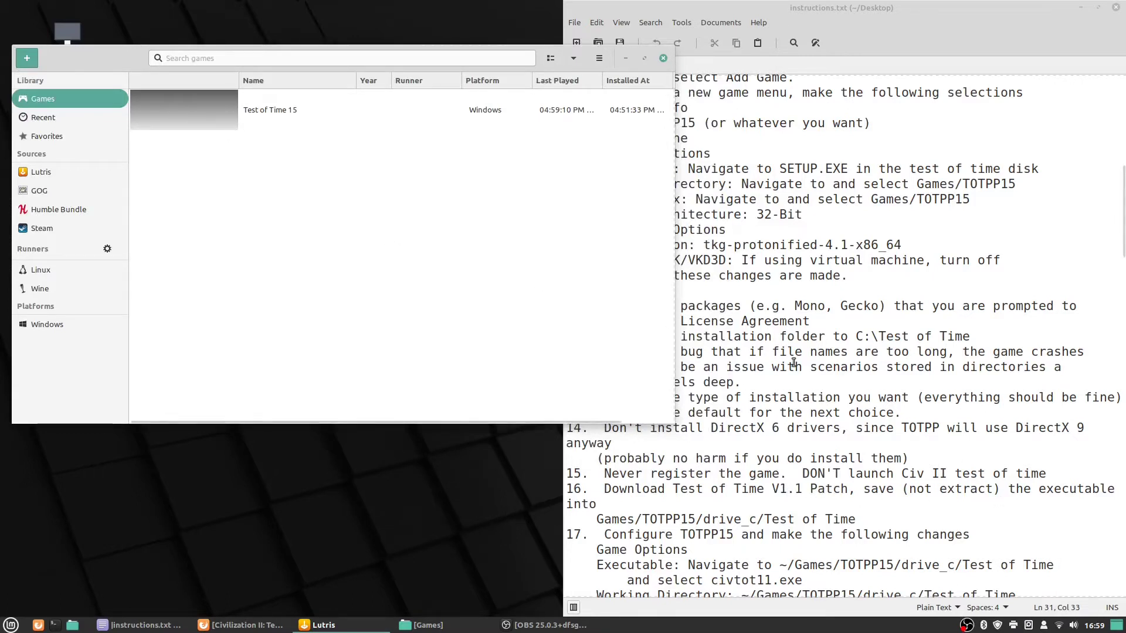
scroll(799, 360, up, 8)
scroll(799, 360, up, 3)
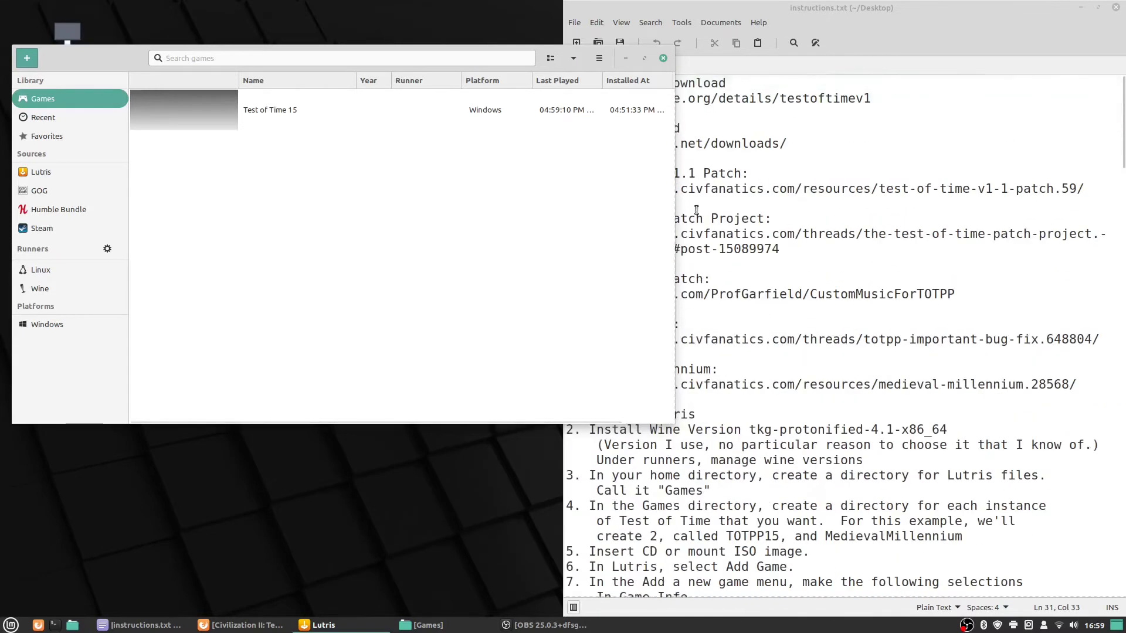
click(626, 57)
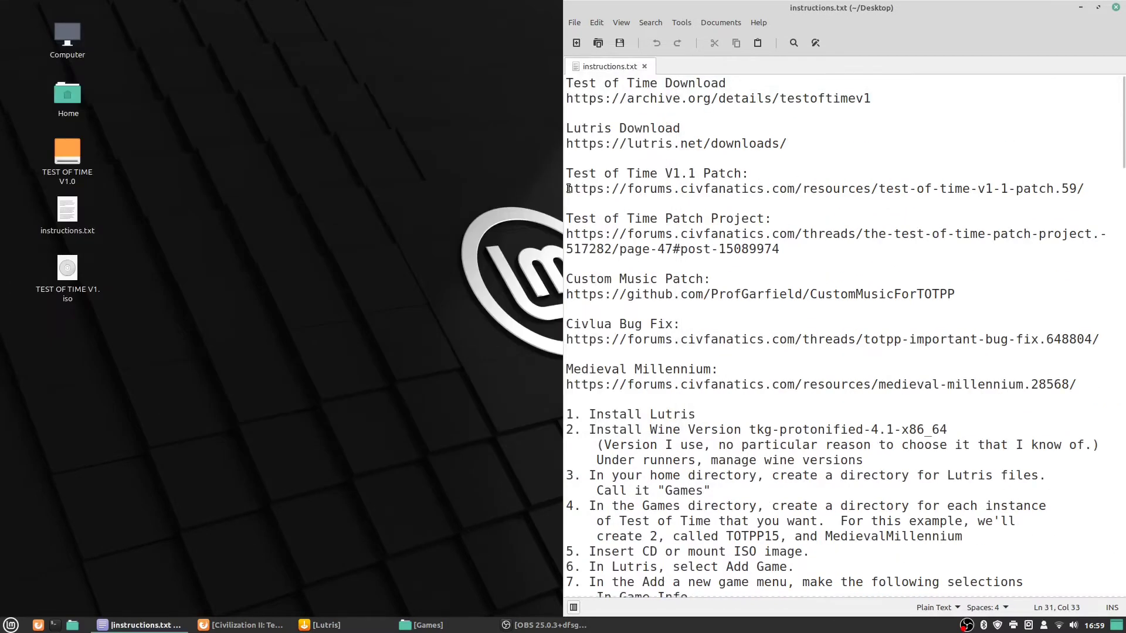
drag(566, 189, 1086, 188)
right_click(940, 192)
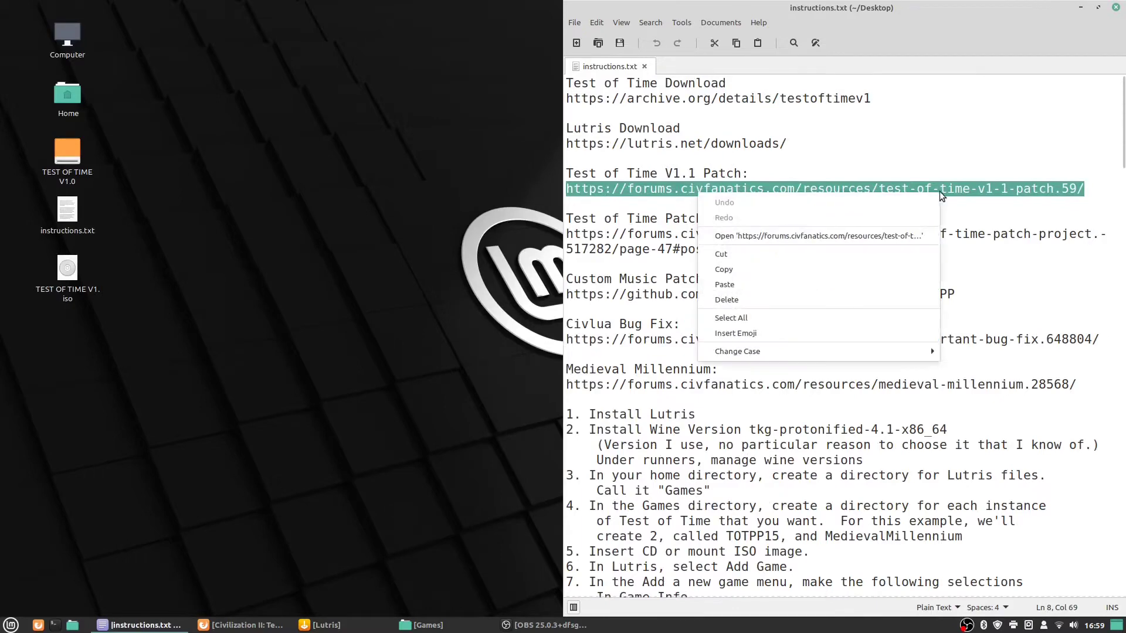
click(875, 239)
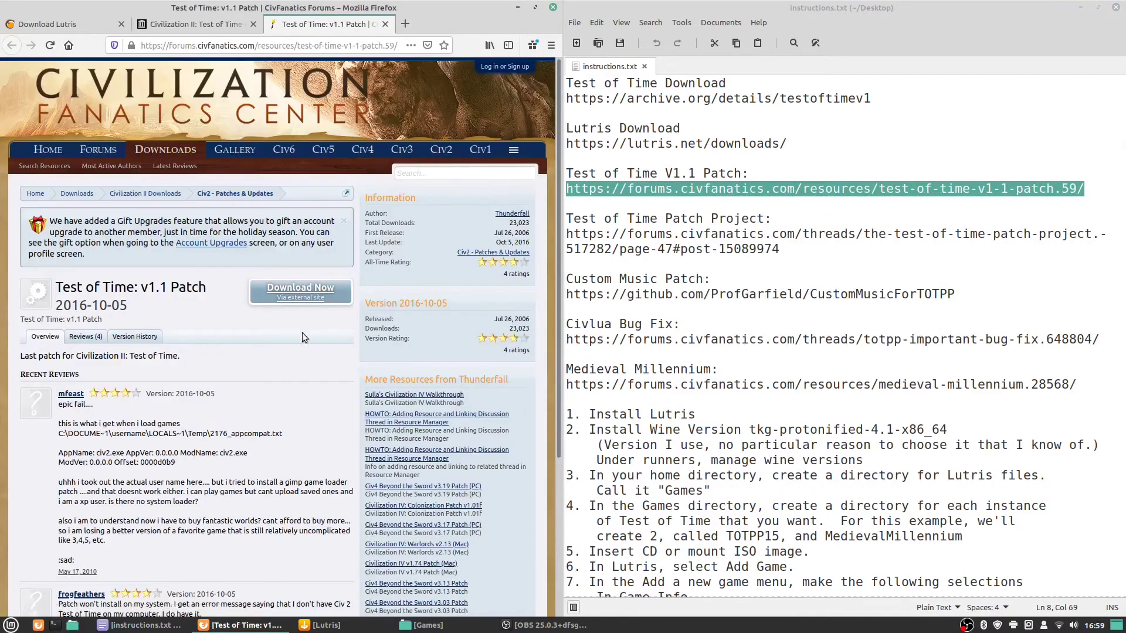
Download the v1.1 patch civtot11.exe with the Archive Manager option and close the archive without extracting it.
click(288, 290)
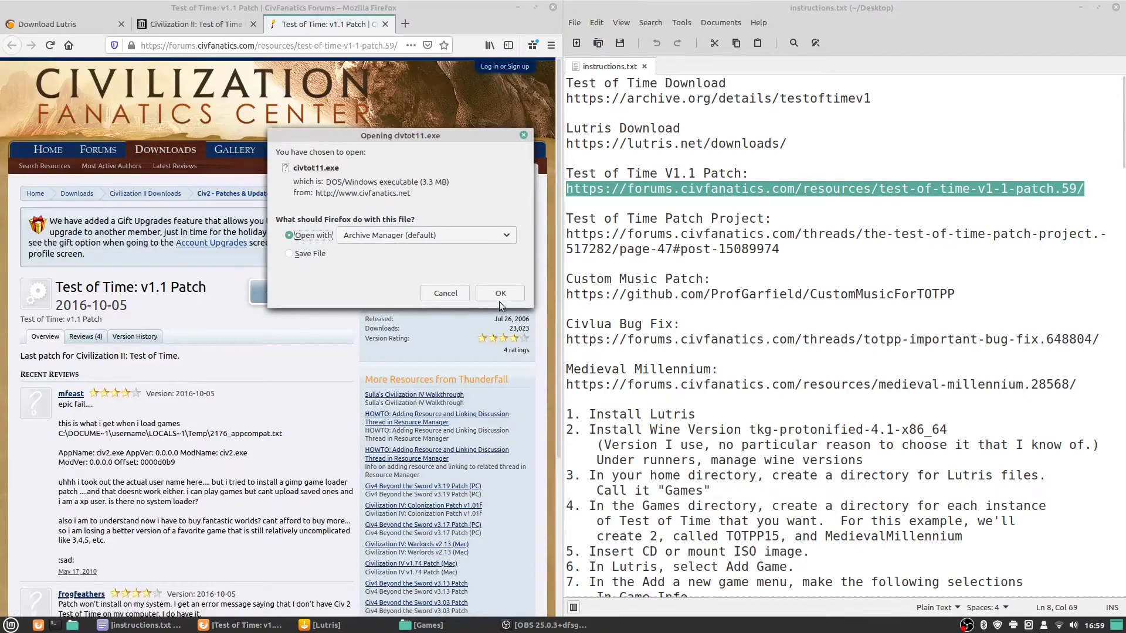
click(502, 295)
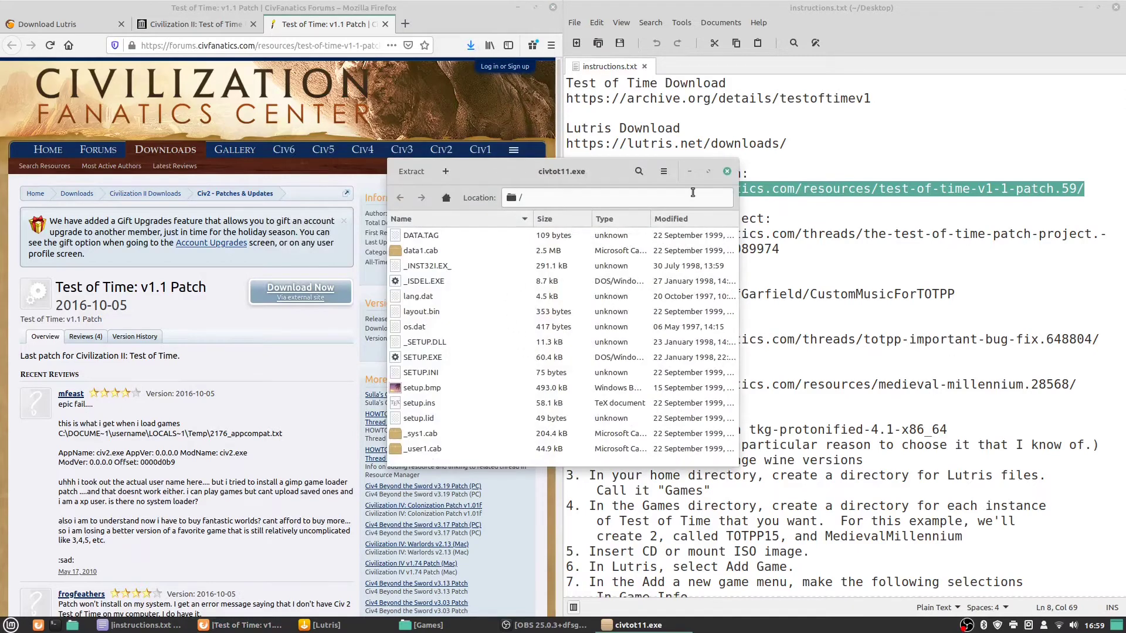
drag(511, 171, 411, 171)
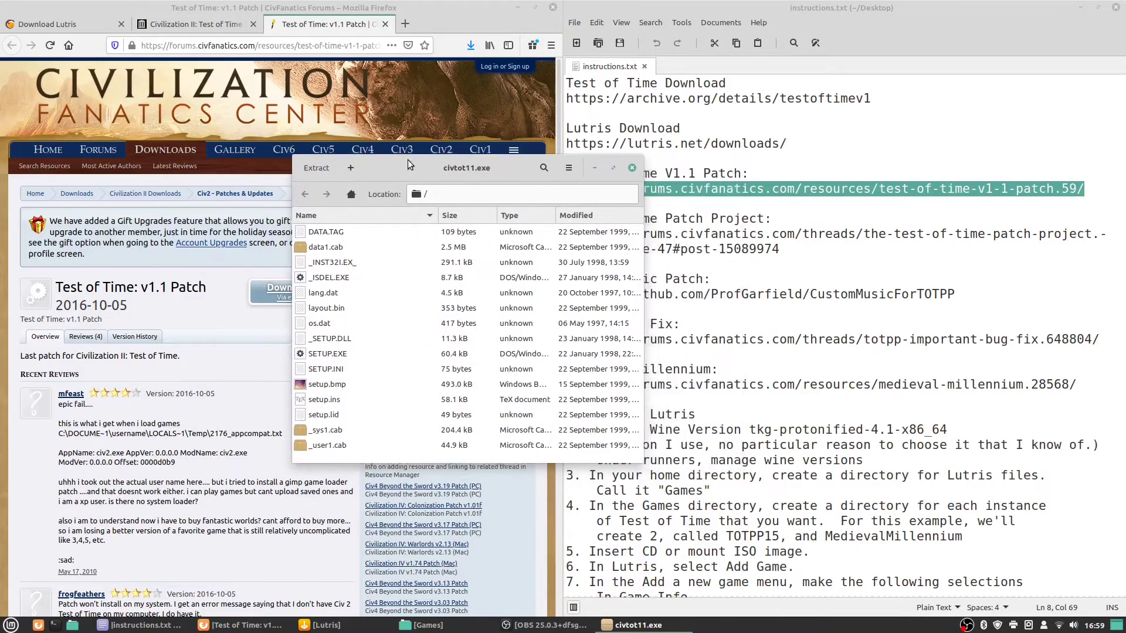
click(635, 172)
Move civtot11.exe from its download folder into Games/TOTPP15/drive_c/Test of Time and close the file manager and browser.
click(470, 45)
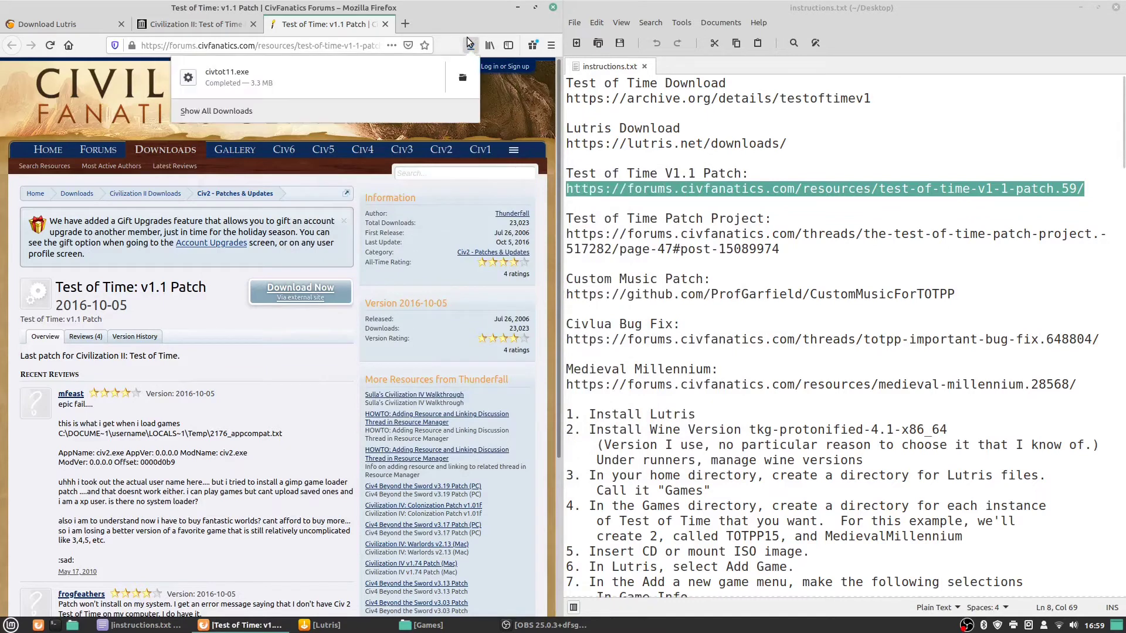
click(463, 75)
right_click(455, 236)
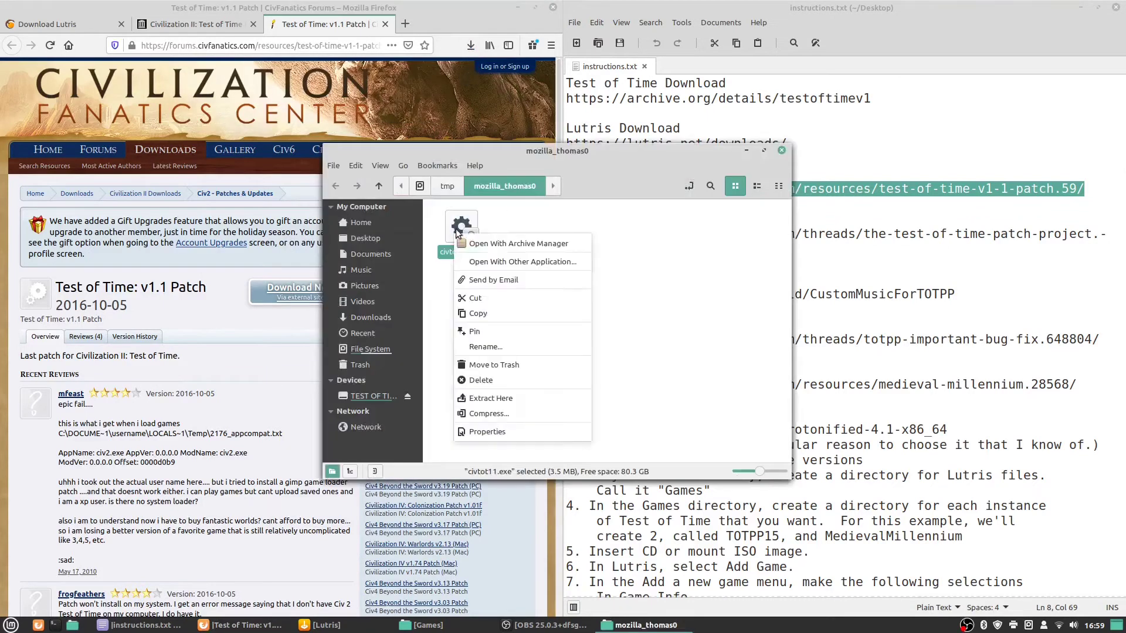
click(487, 297)
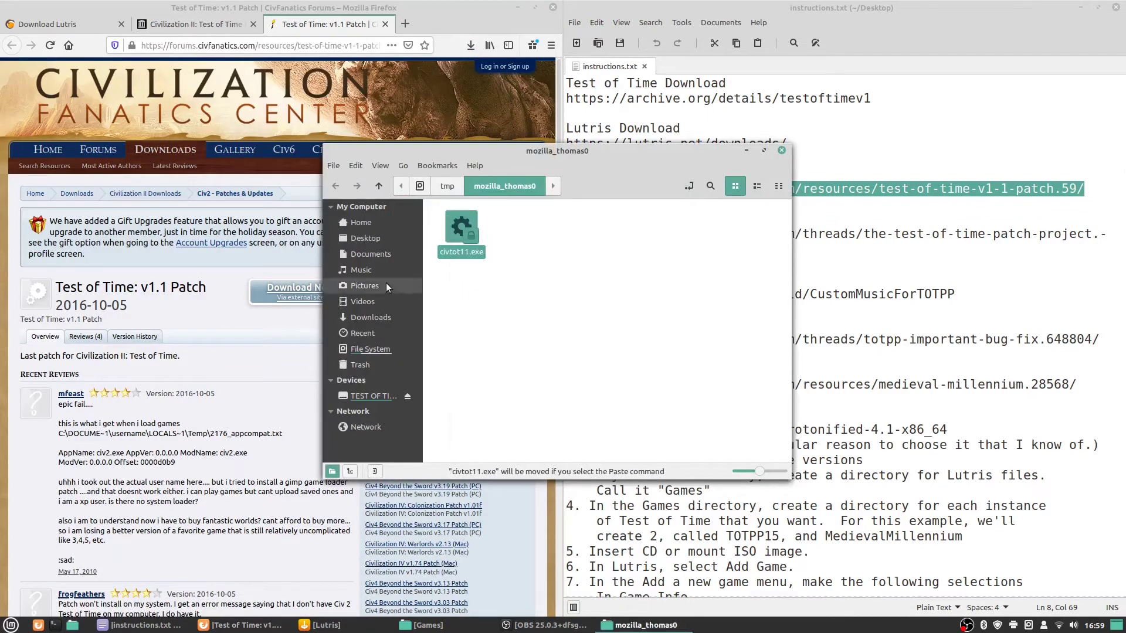
click(361, 223)
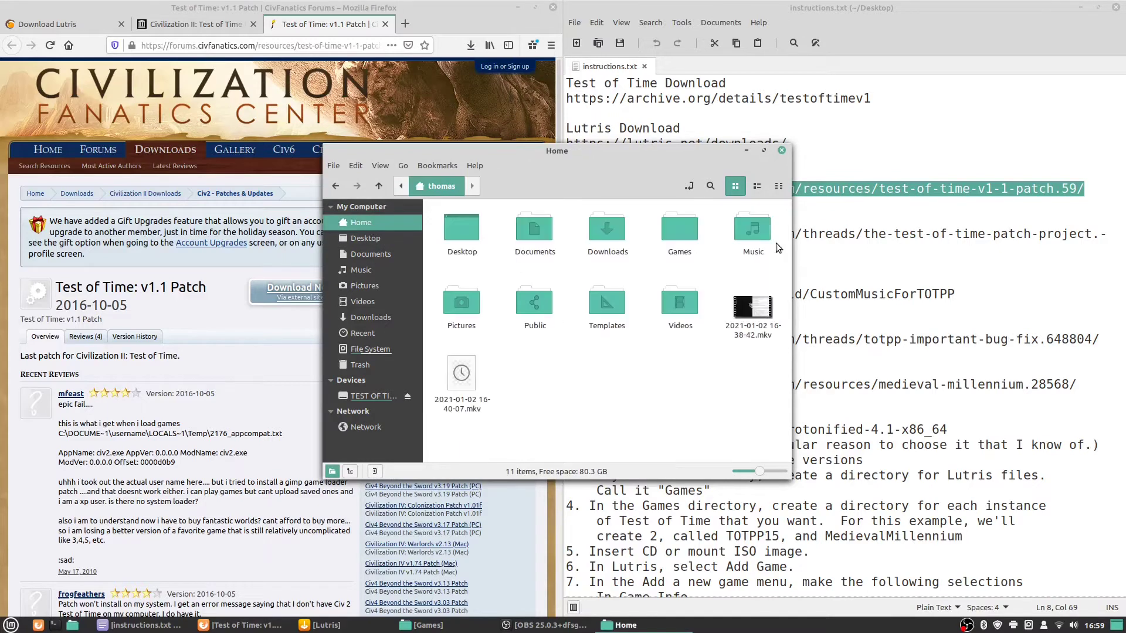
double_click(677, 227)
double_click(534, 227)
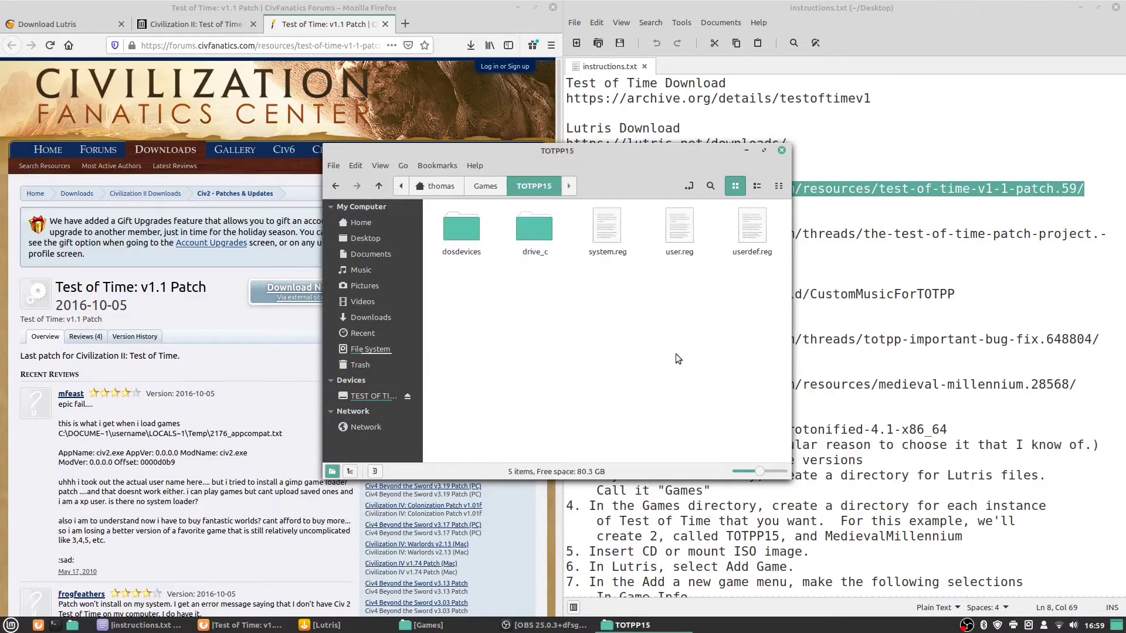
double_click(544, 231)
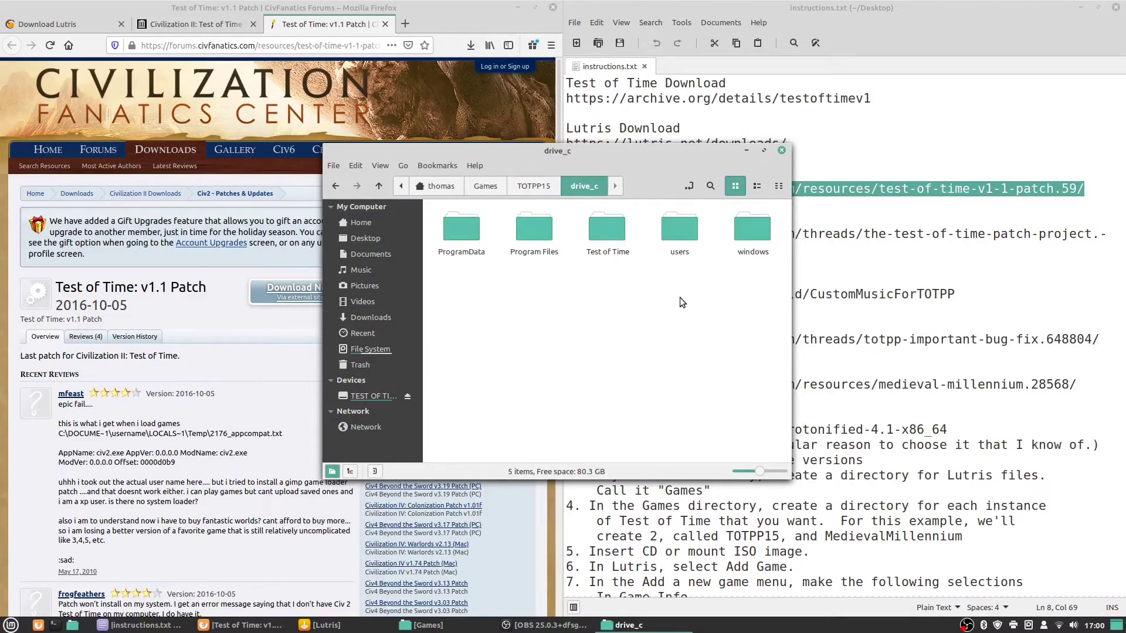
double_click(607, 229)
right_click(575, 343)
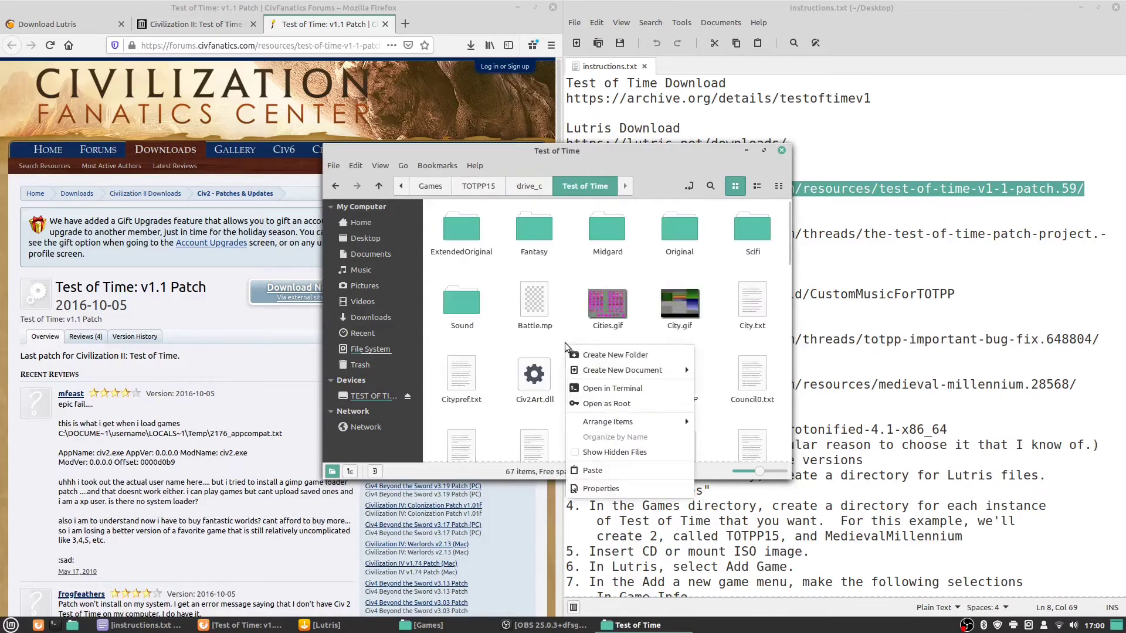
click(633, 477)
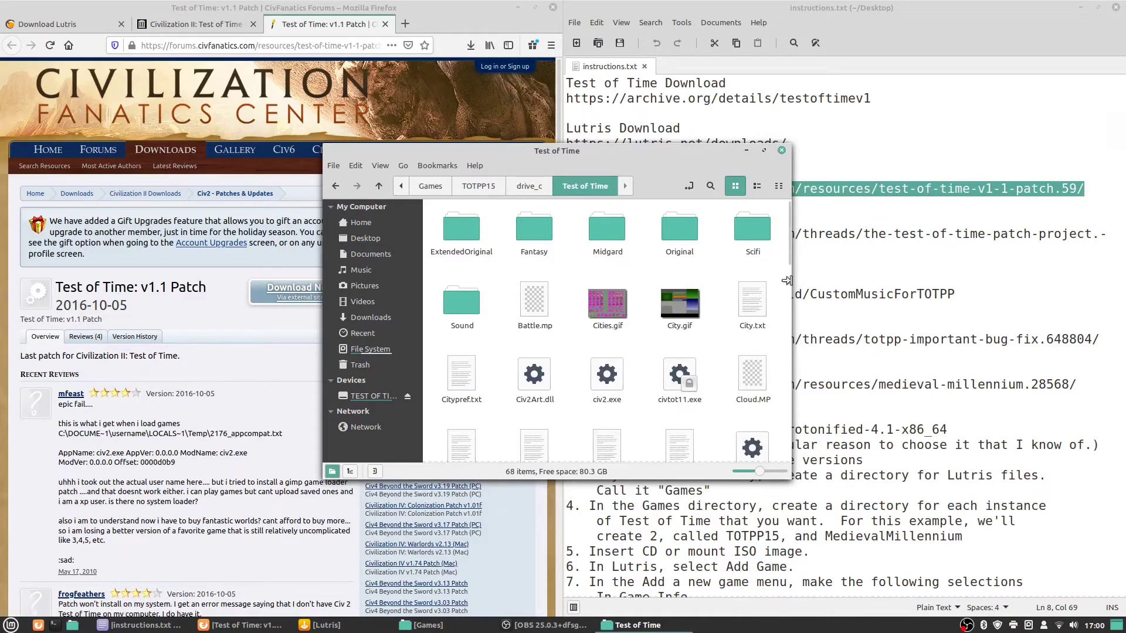
click(783, 153)
key(alt+F4)
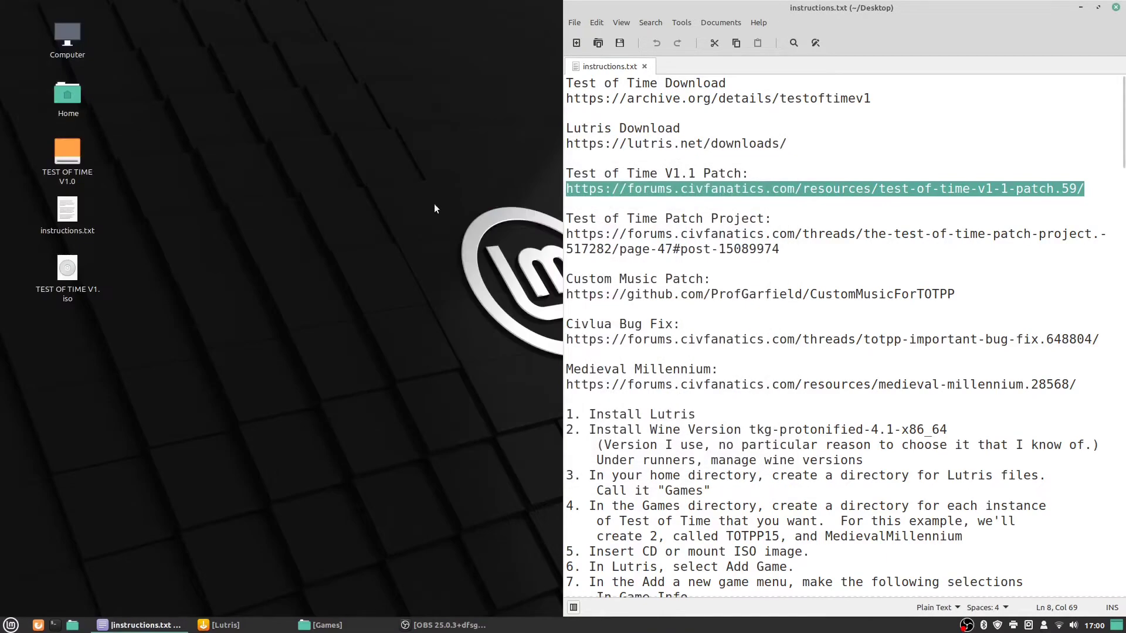
Switch Lutris to the grid layout and open the game options in the configuration of Test of Time 15.
scroll(865, 346, down, 10)
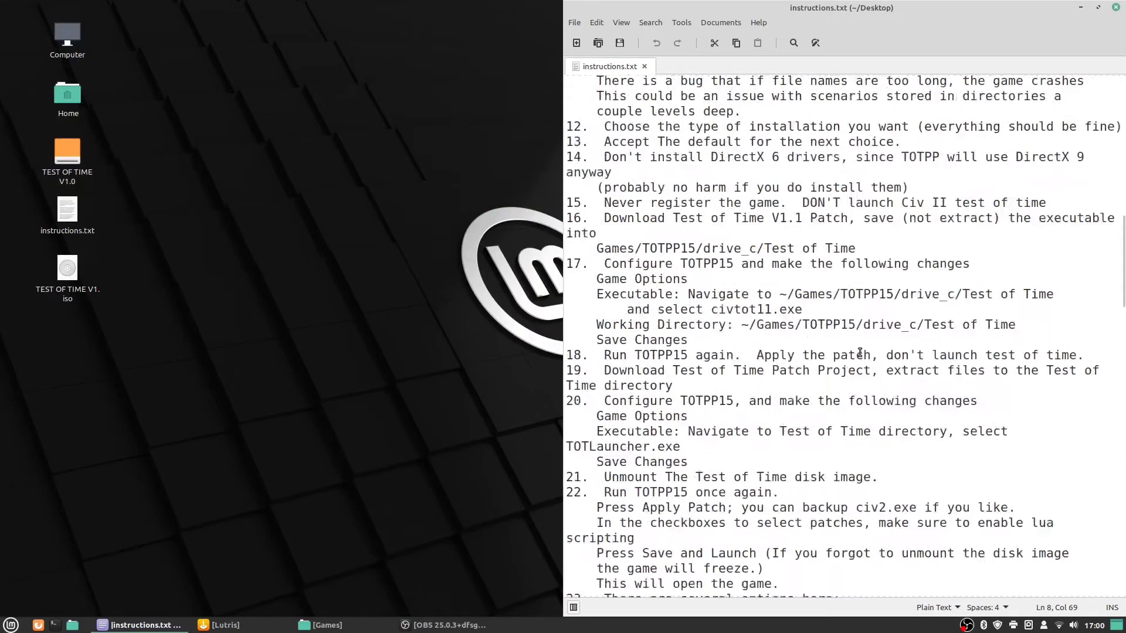
scroll(865, 347, up, 2)
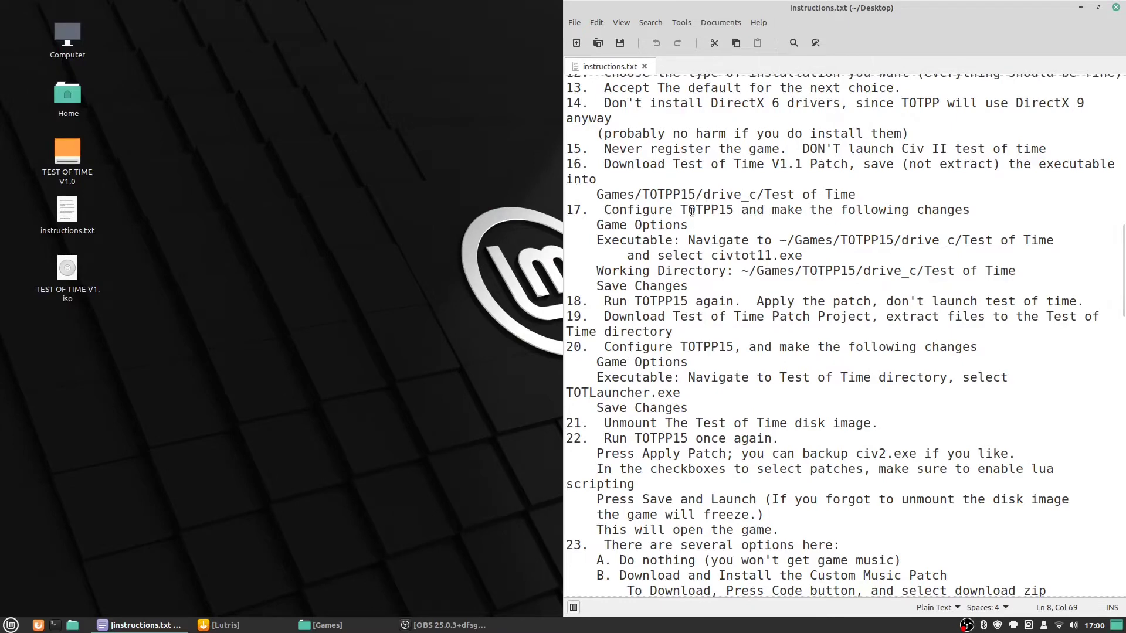
click(222, 625)
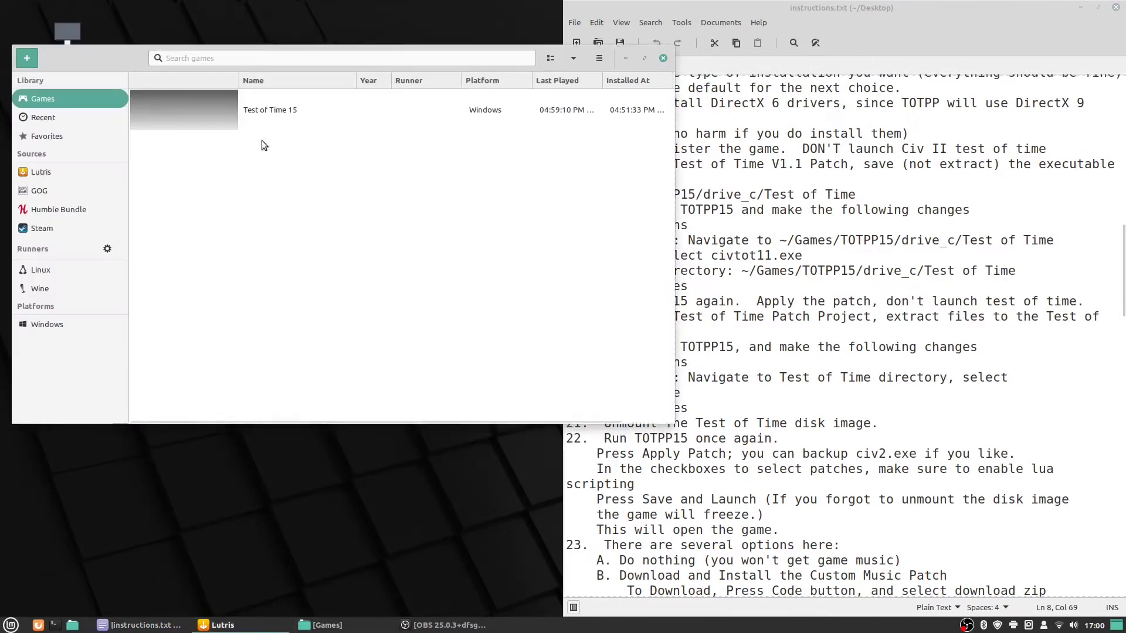
right_click(185, 123)
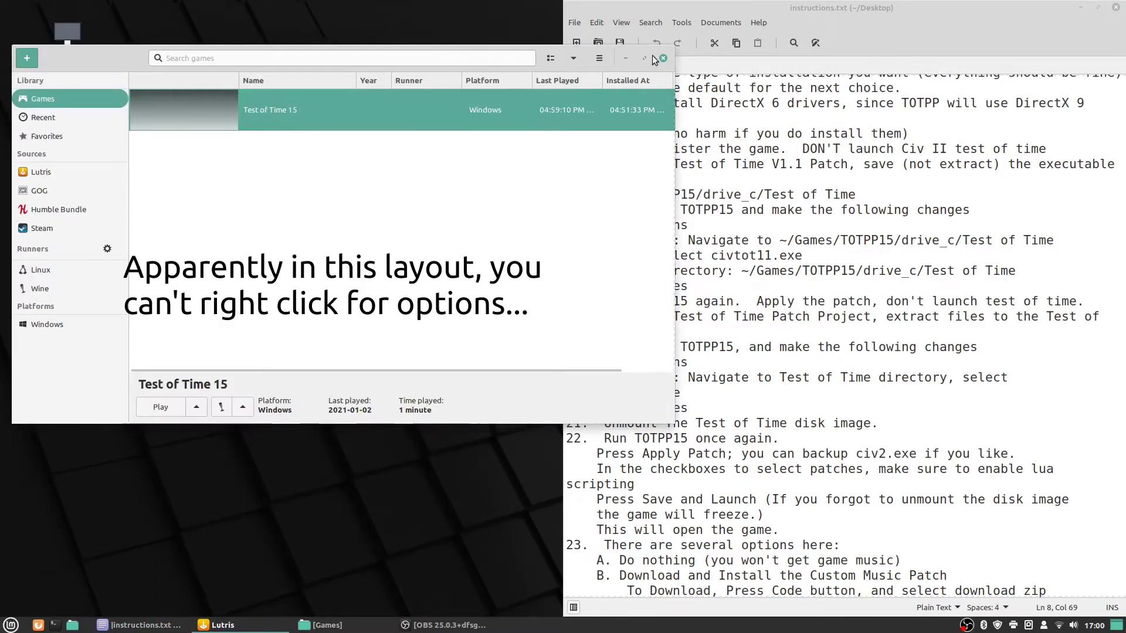
click(545, 63)
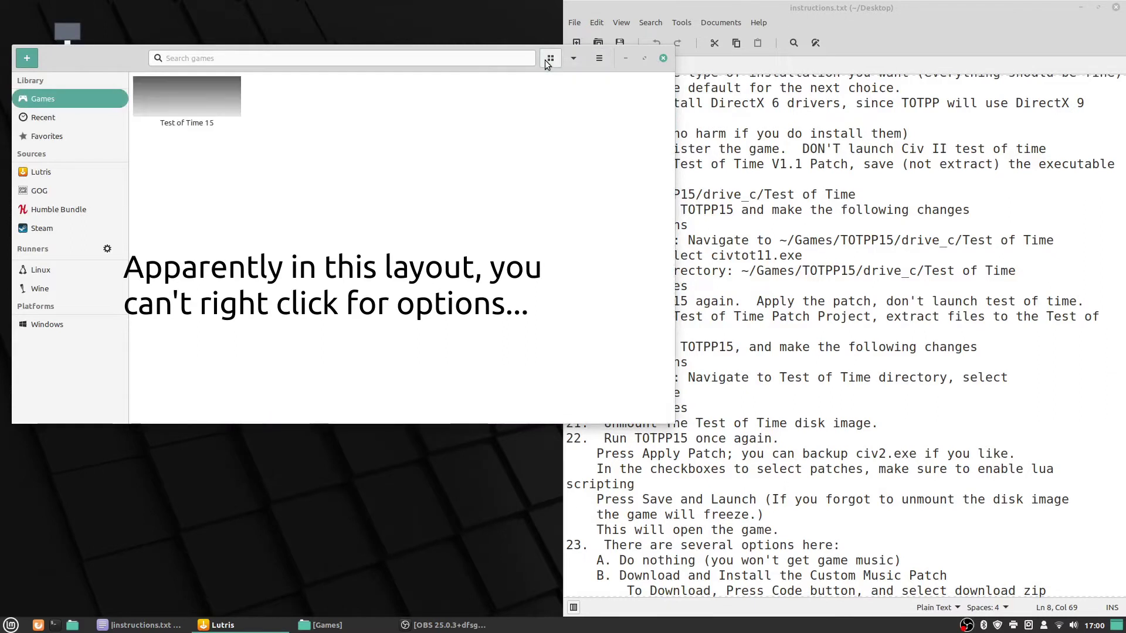
right_click(186, 90)
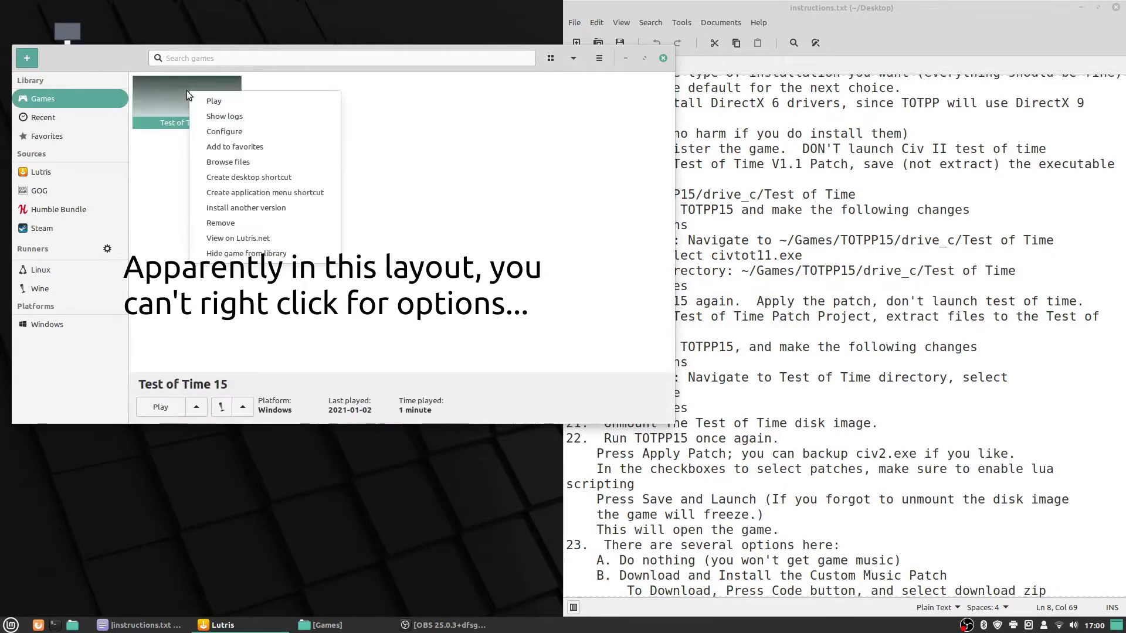
click(242, 133)
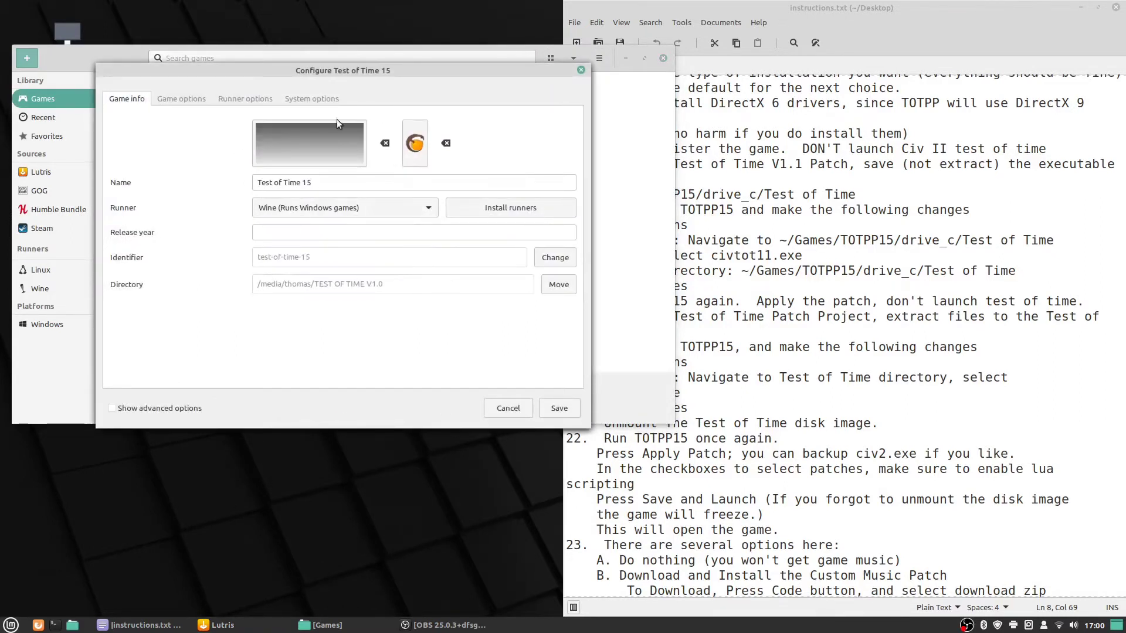
click(188, 100)
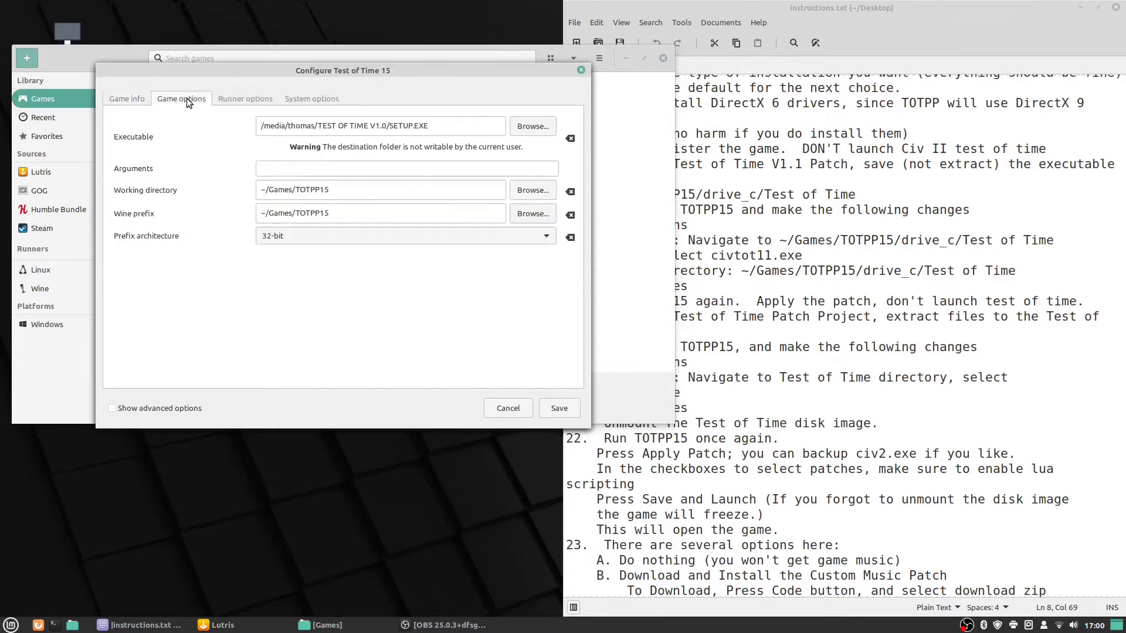
Set the executable to civtot11.exe in Games/TOTPP15/drive_c/Test of Time and save the configuration.
click(534, 127)
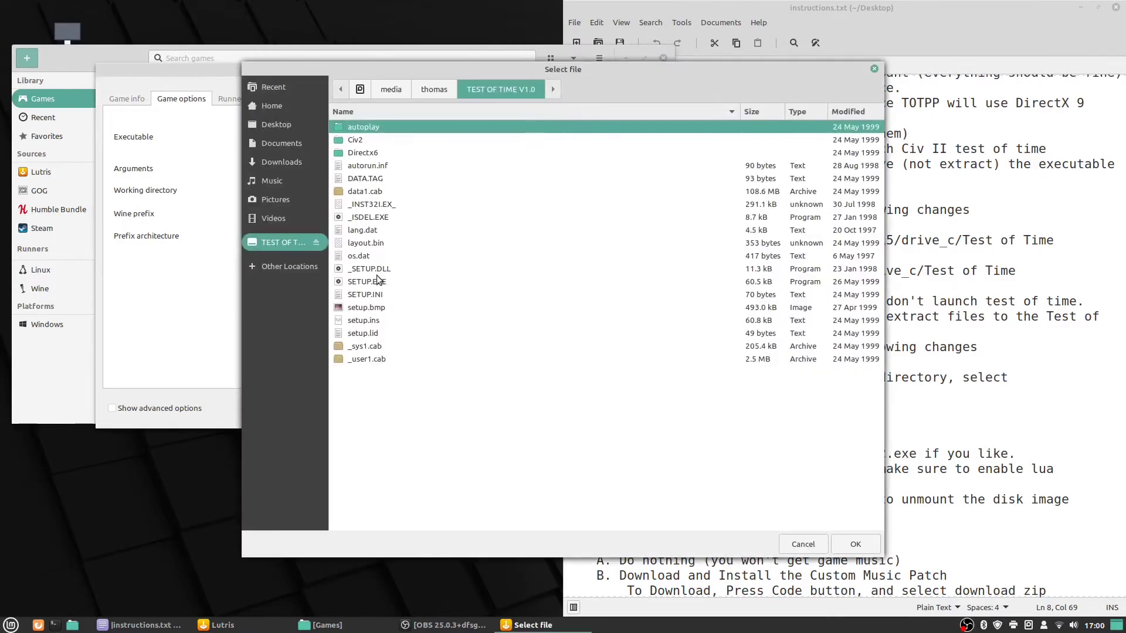
click(299, 123)
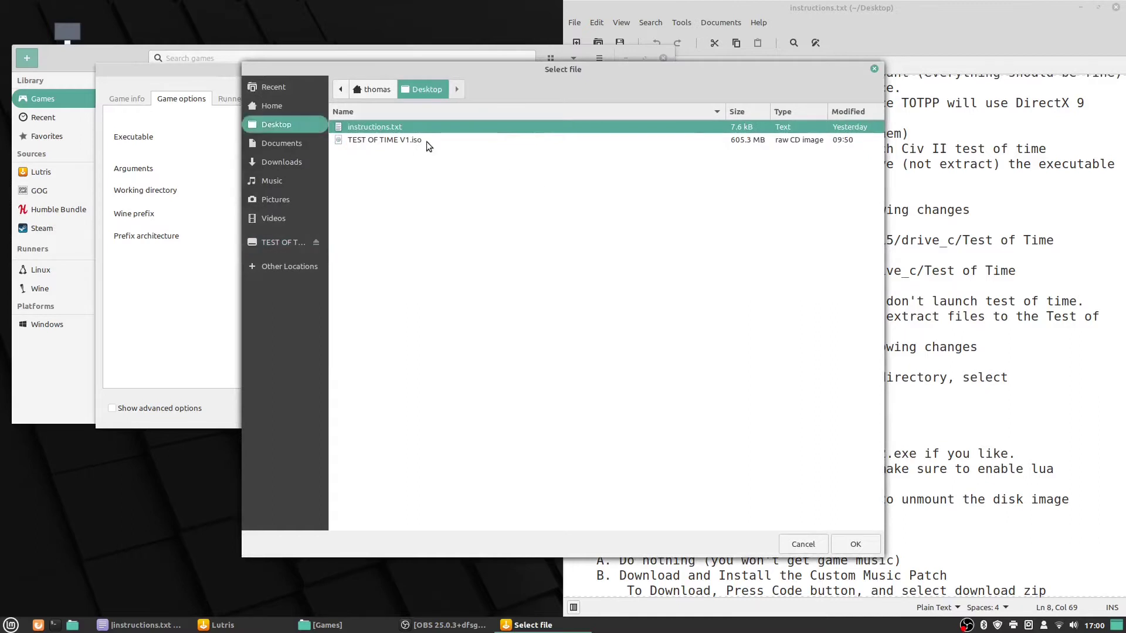
click(309, 105)
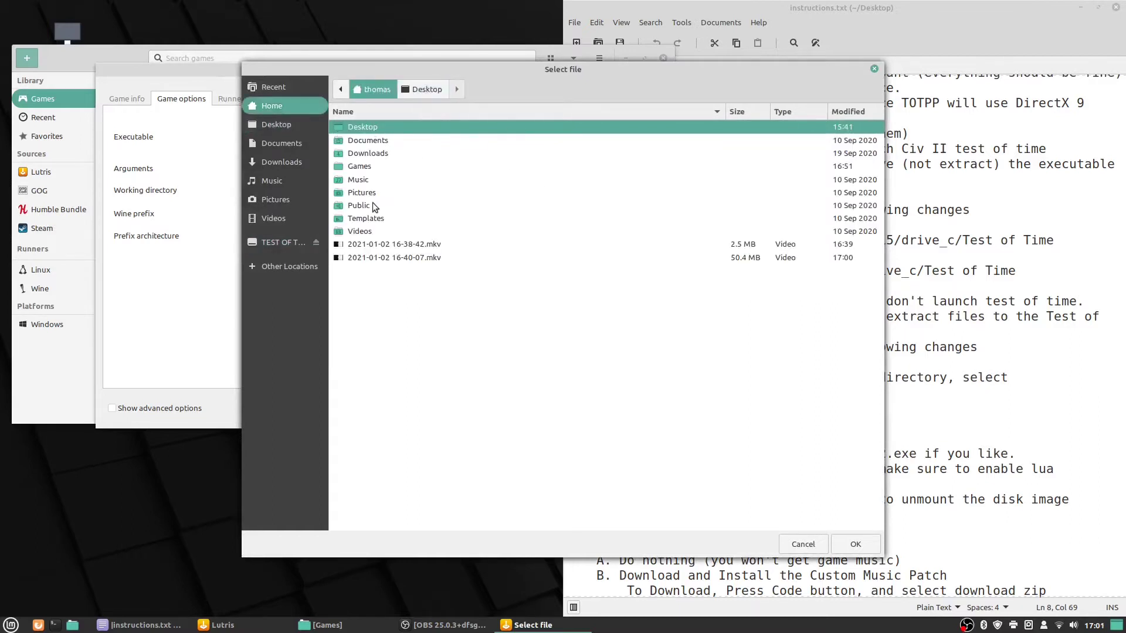
double_click(364, 166)
double_click(369, 141)
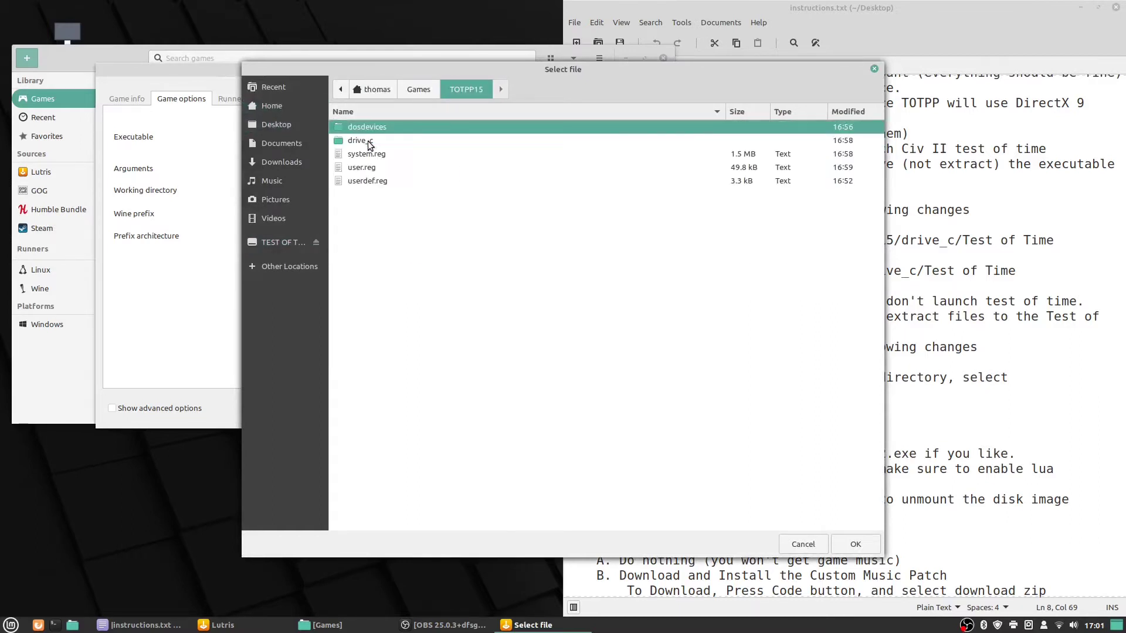
double_click(369, 141)
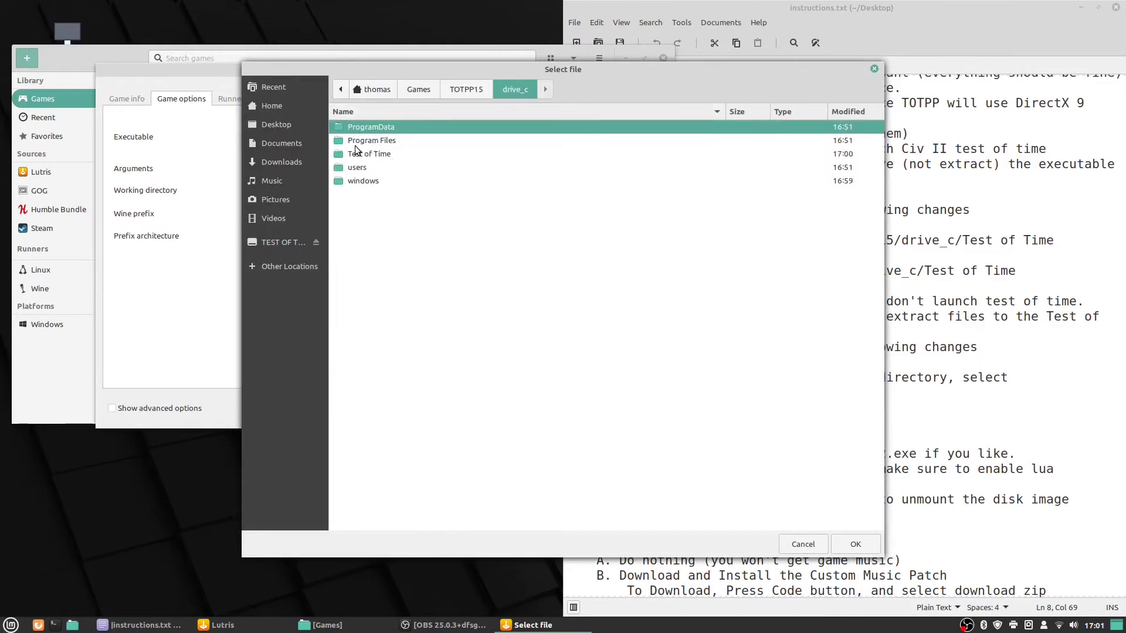
double_click(355, 154)
drag(479, 72, 349, 53)
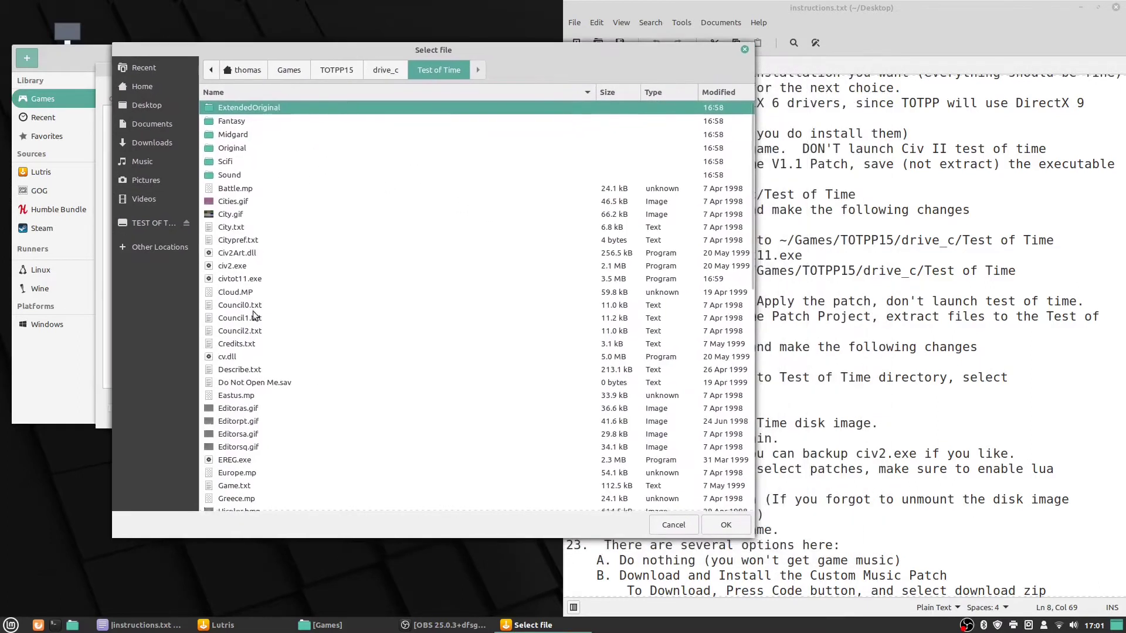
click(240, 279)
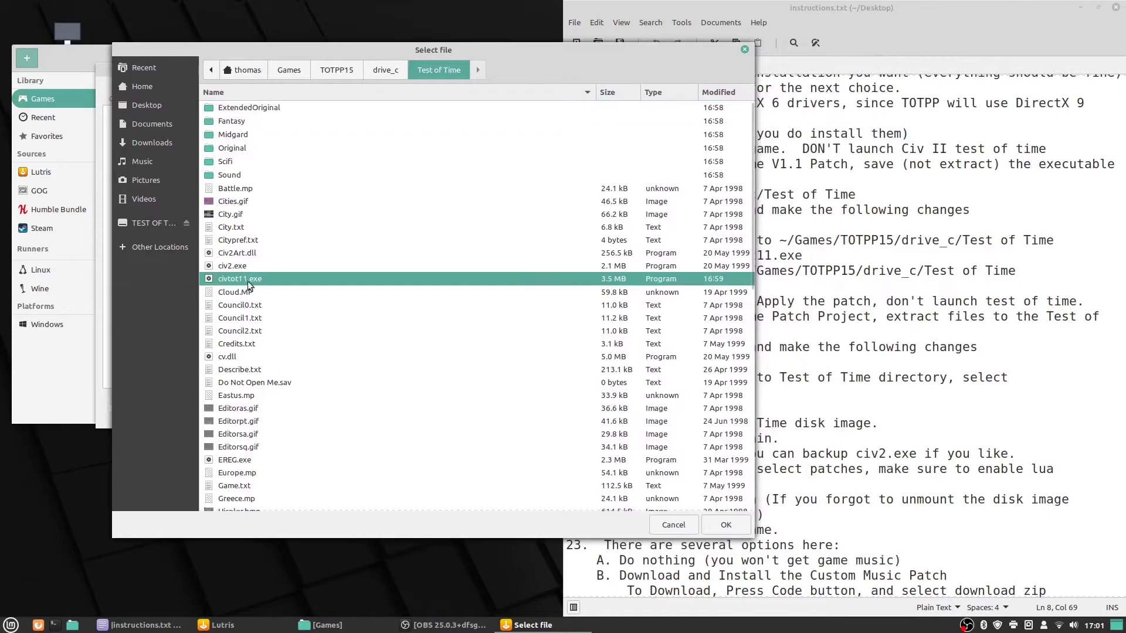
click(725, 526)
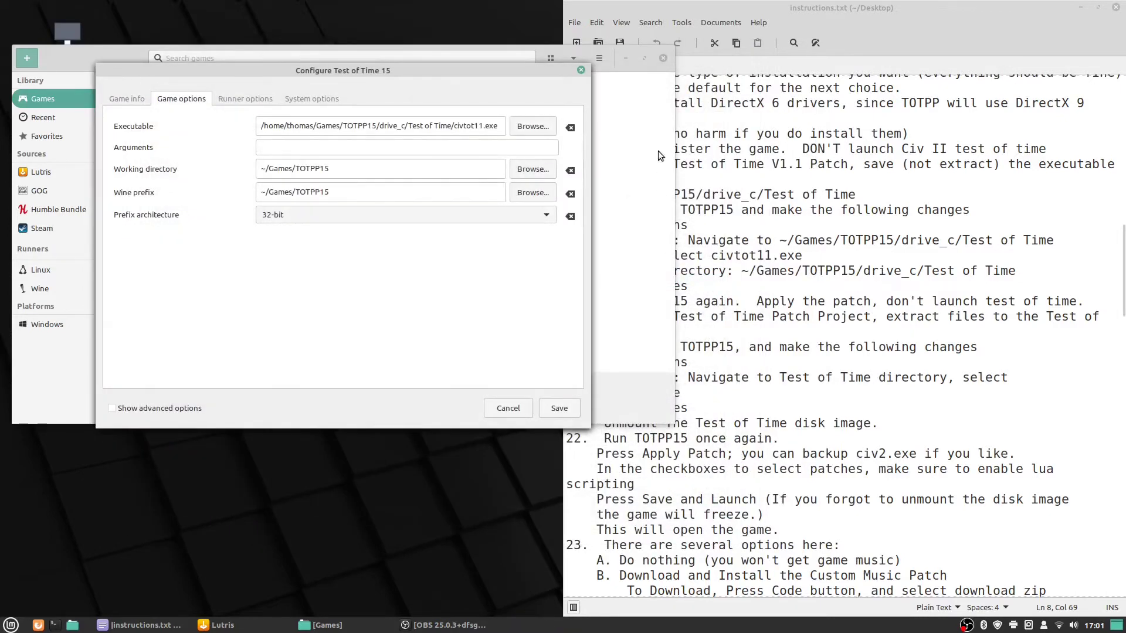
click(548, 411)
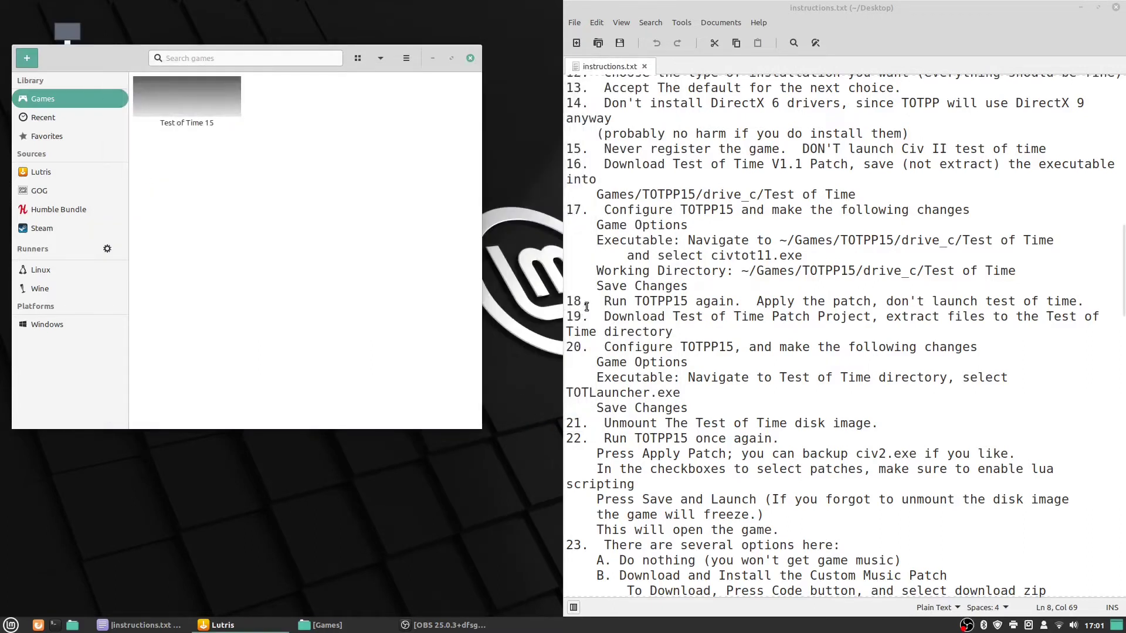
Run Test of Time 15 to apply the v1.1 patch and finish setup without viewing the readme or launching the game.
double_click(193, 100)
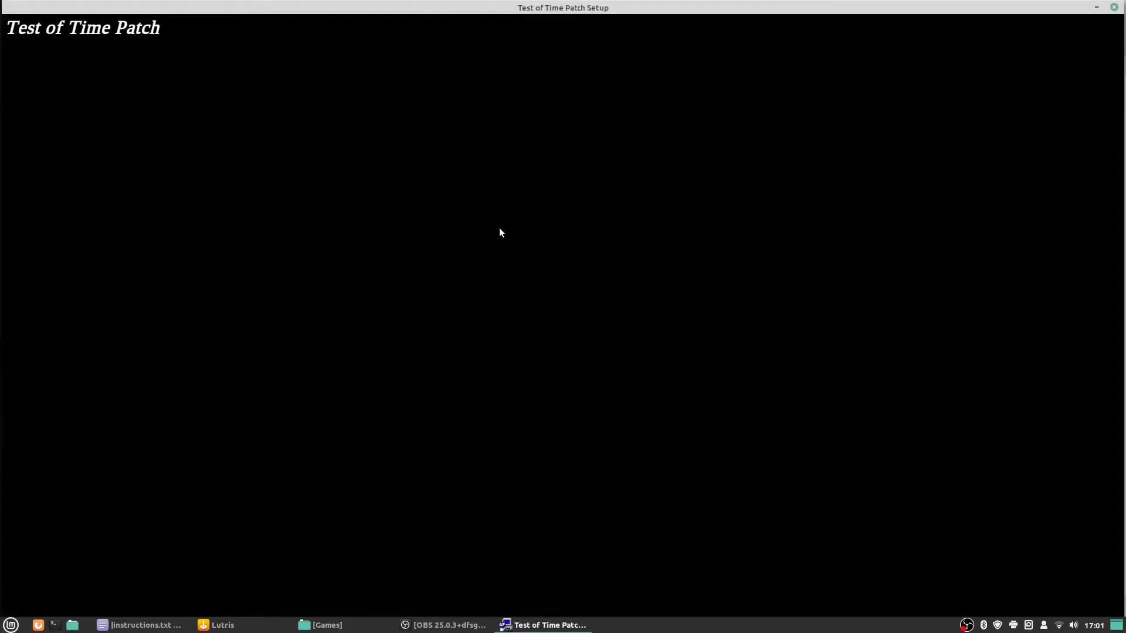
click(619, 412)
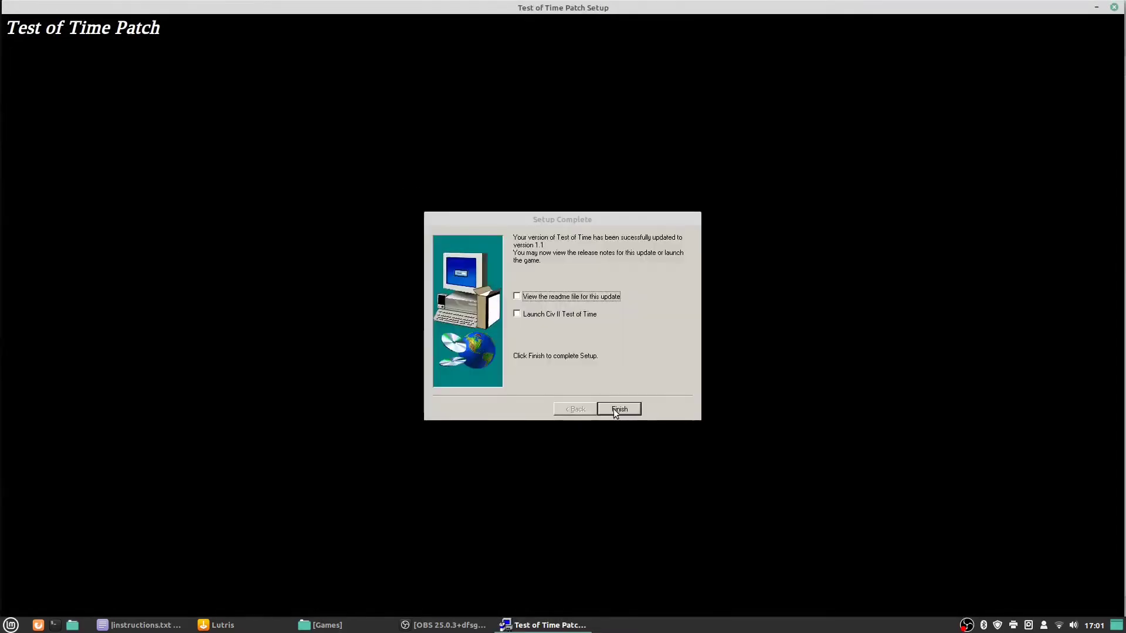
click(620, 409)
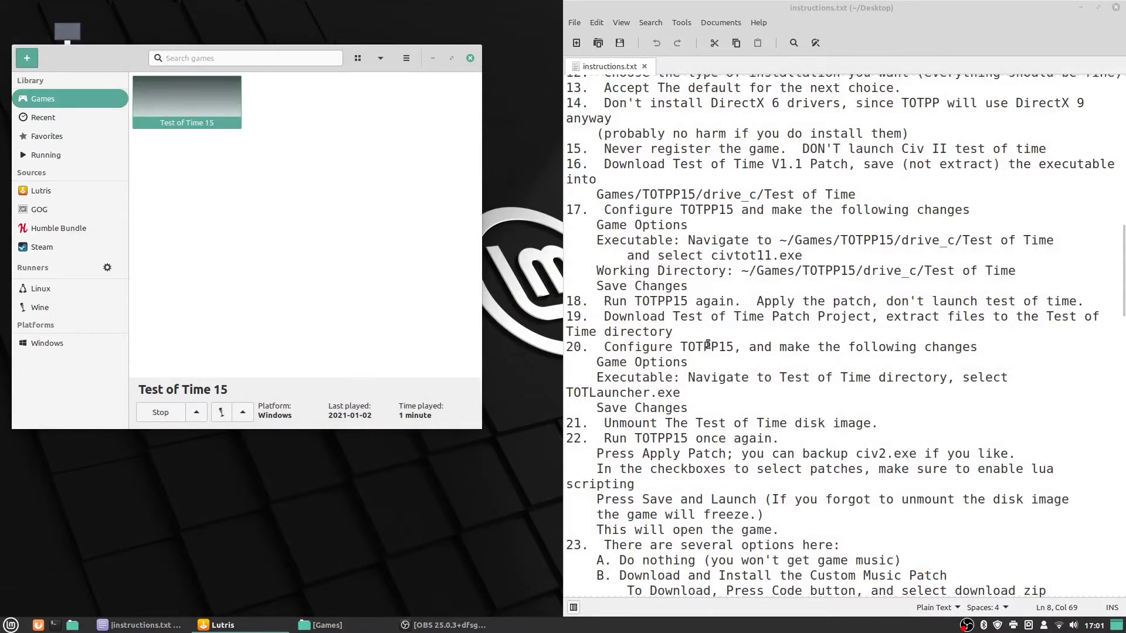
Open the Test of Time Patch Project link from instructions.txt in the browser and download TOTPPv015.1.zip with the Archive Manager option.
scroll(702, 338, up, 15)
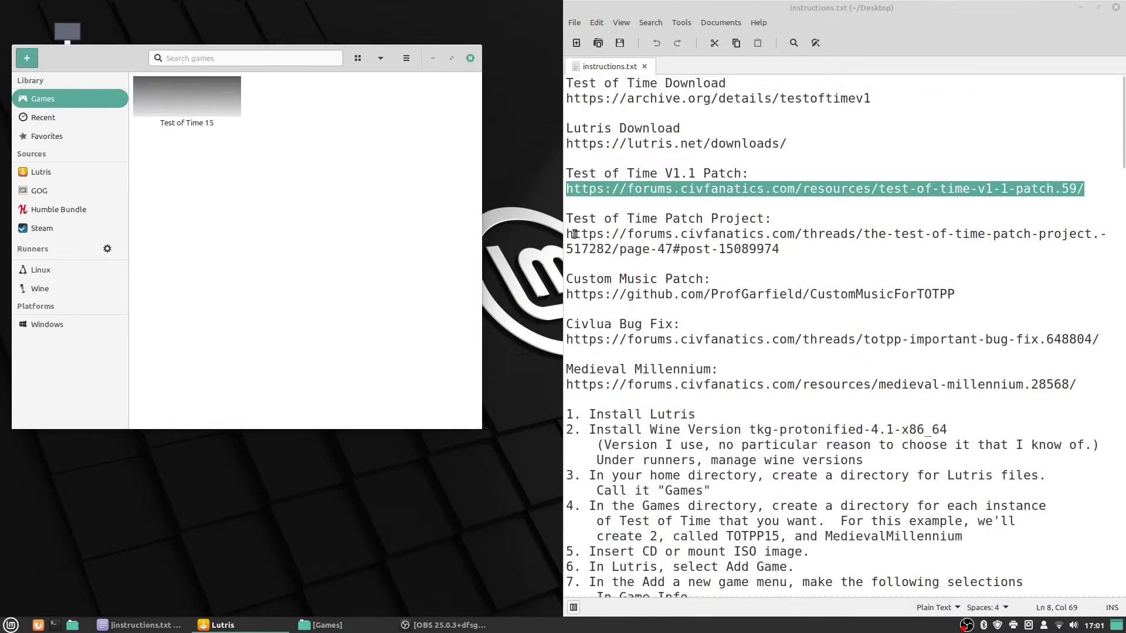
mouse_move(567, 234)
mouse_down()
mouse_move(814, 256)
mouse_move(566, 235)
mouse_up()
right_click(695, 259)
click(857, 265)
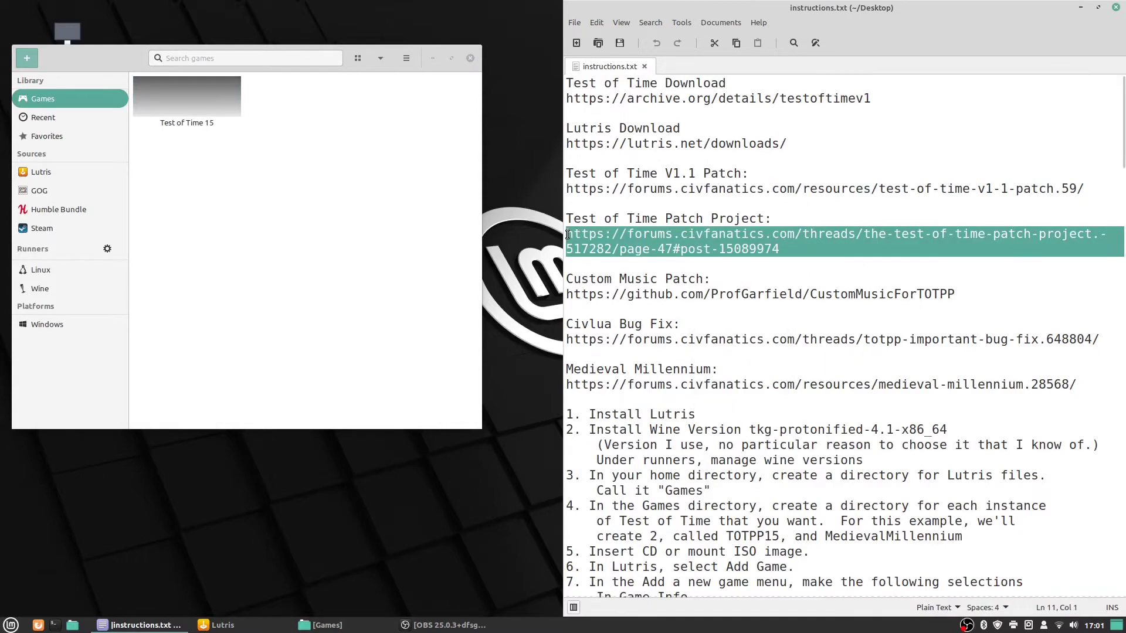
right_click(592, 239)
click(618, 283)
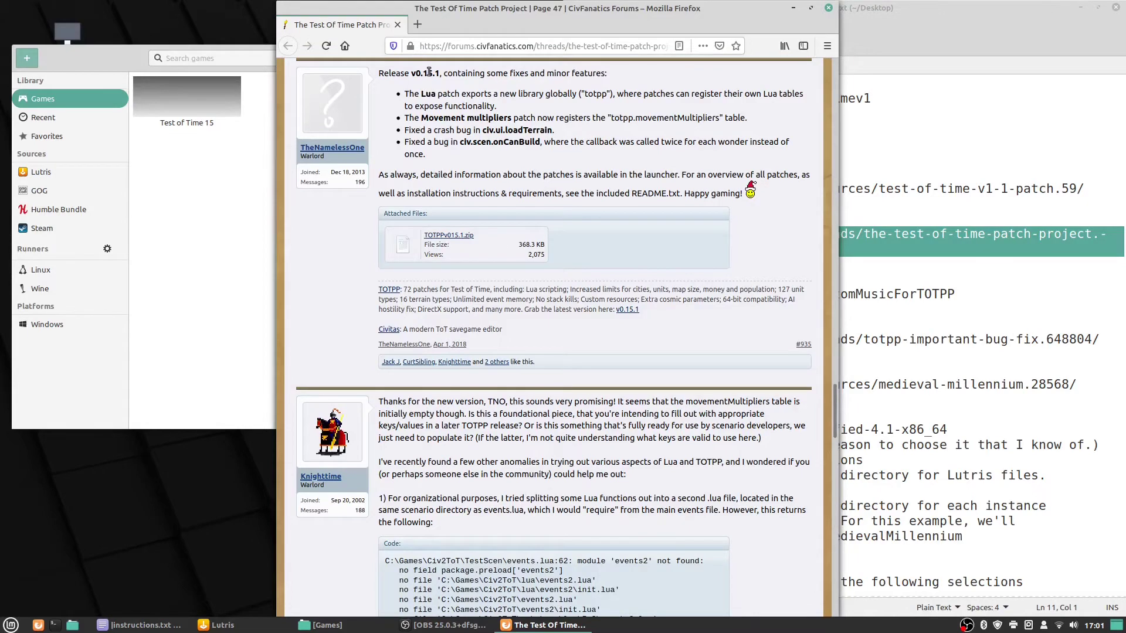
click(449, 236)
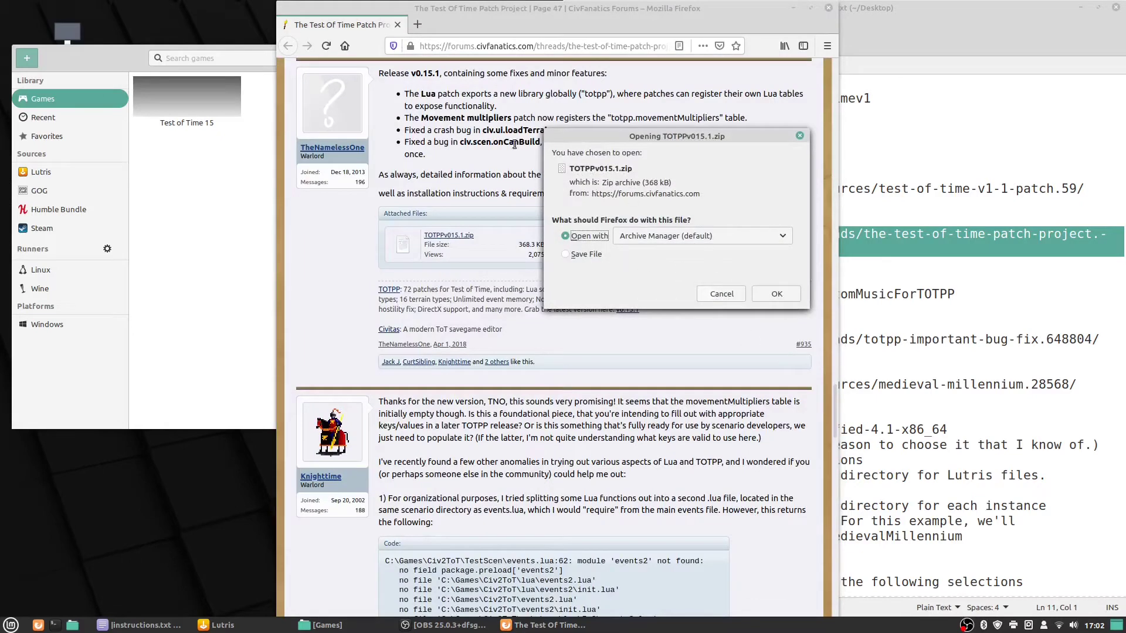
click(776, 294)
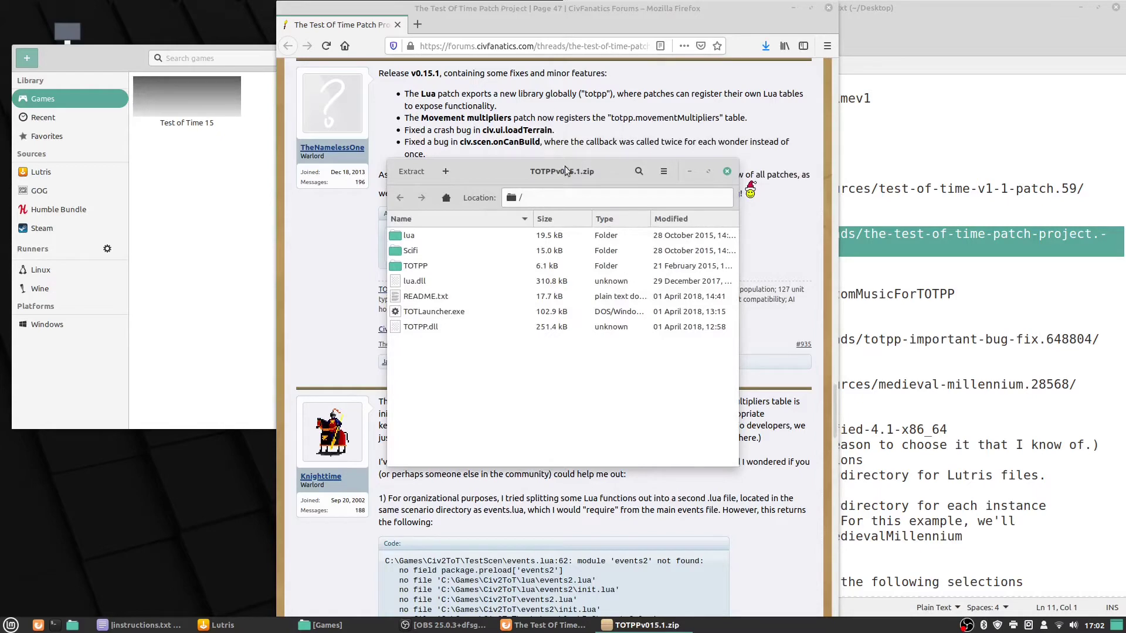
Go to page 1 of the Test of Time Patch Project thread and review the project and technical information.
click(528, 8)
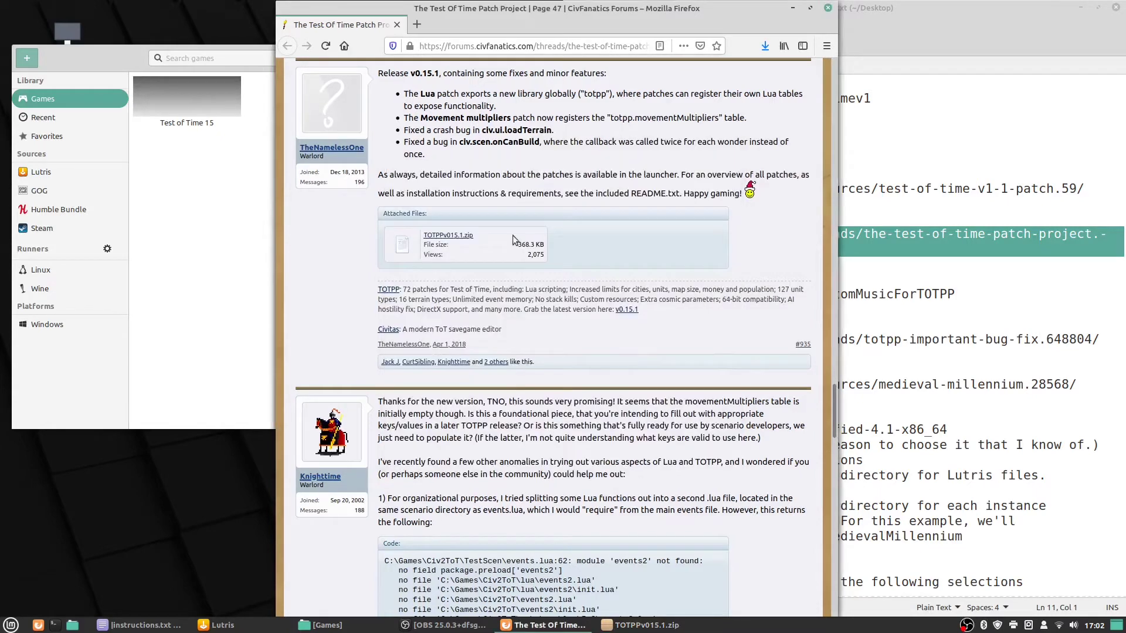
click(833, 66)
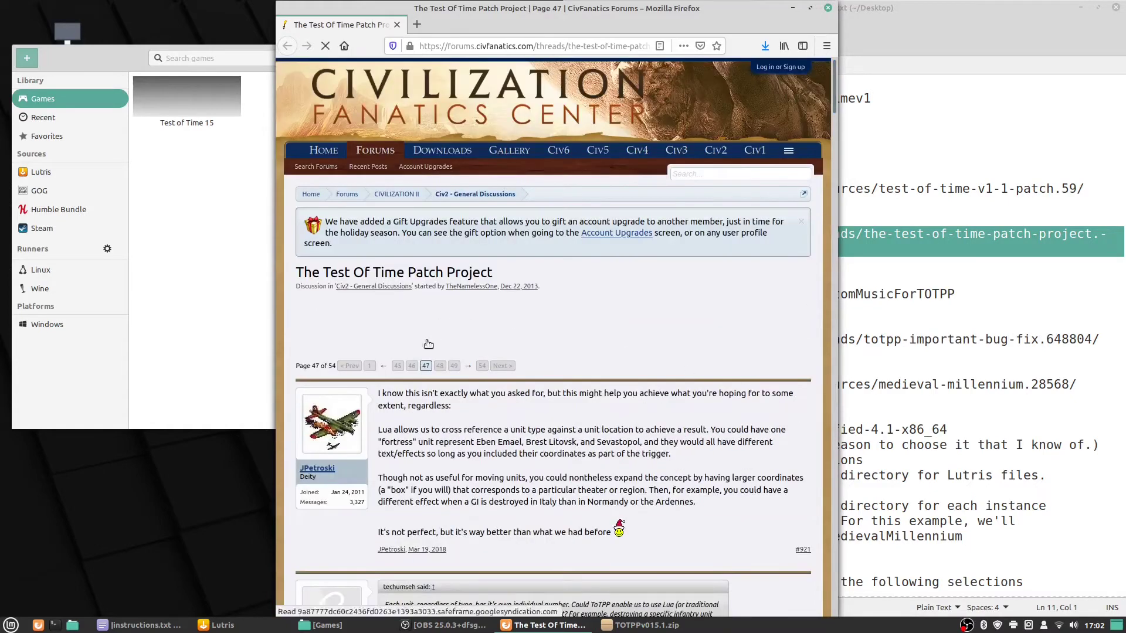
click(372, 365)
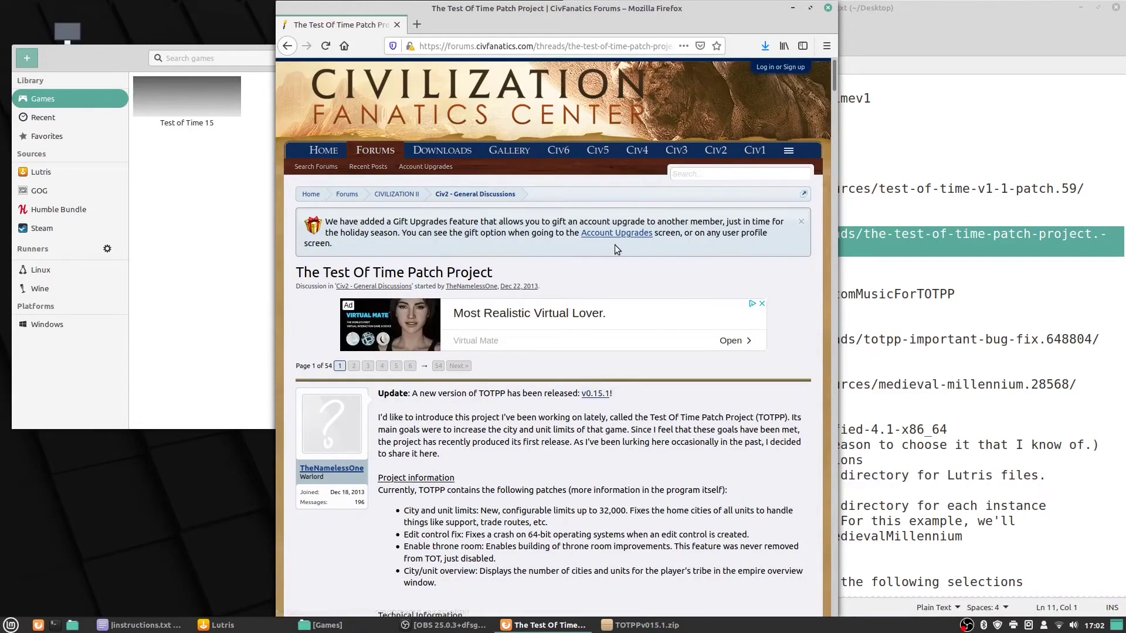
scroll(612, 245, down, 5)
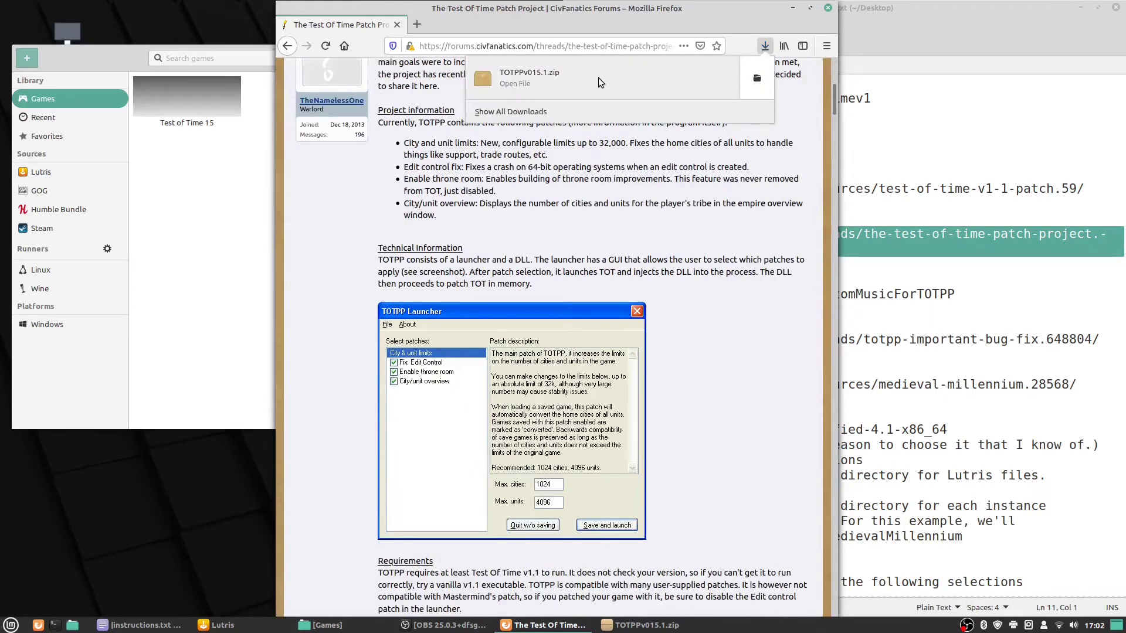
Reopen the downloaded TOTPPv015.1.zip and extract all files into Games/TOTPP15/drive_c/Test of Time.
click(598, 77)
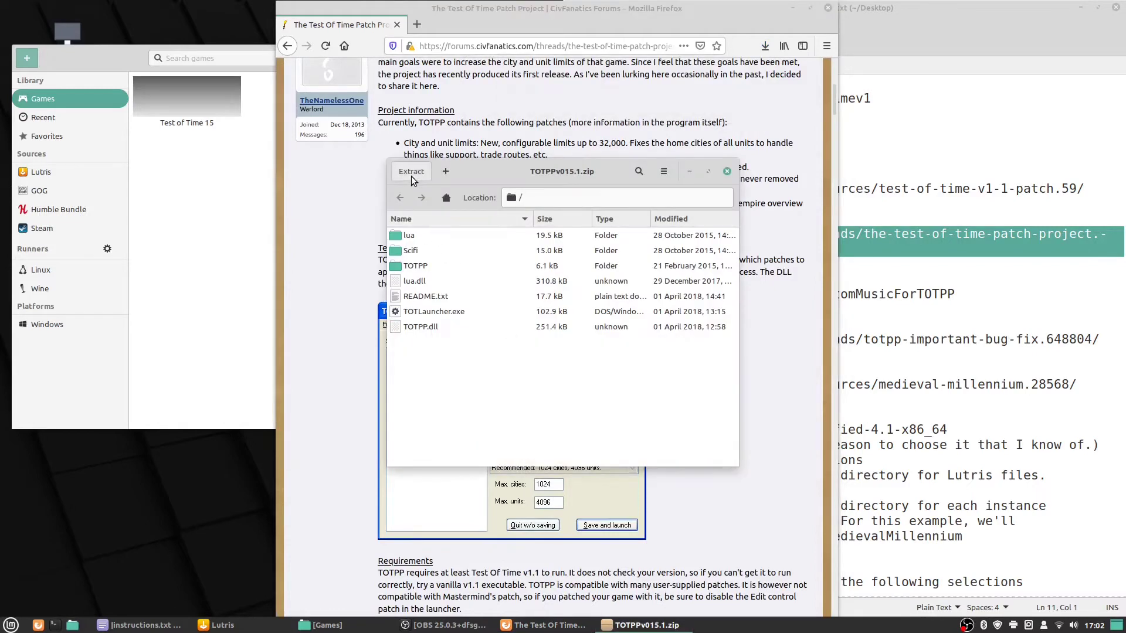
click(411, 175)
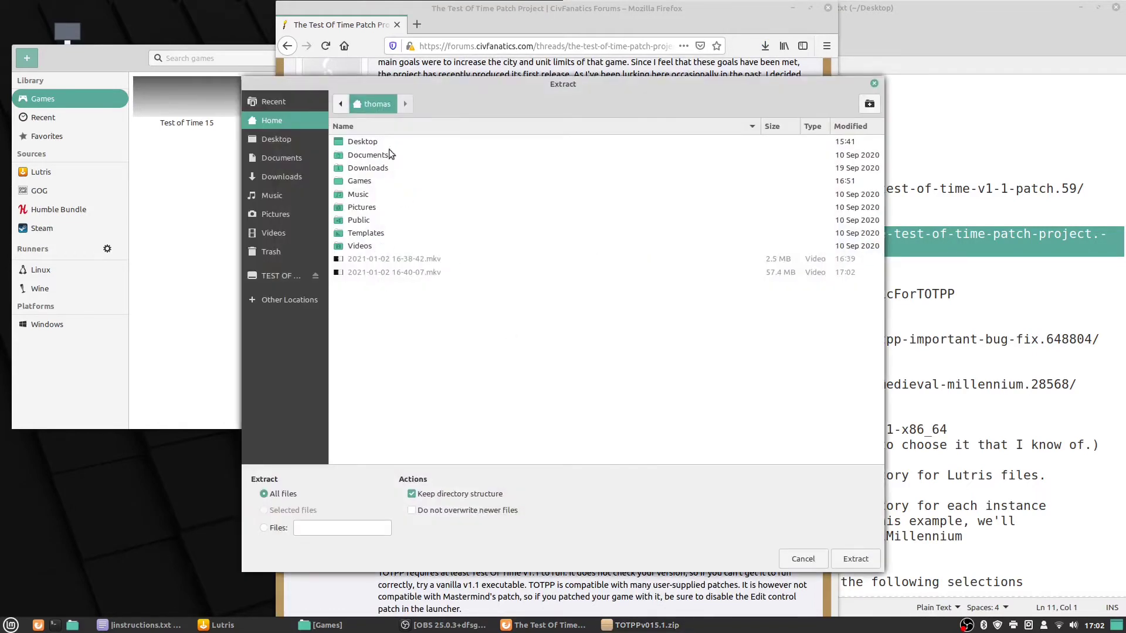
double_click(359, 181)
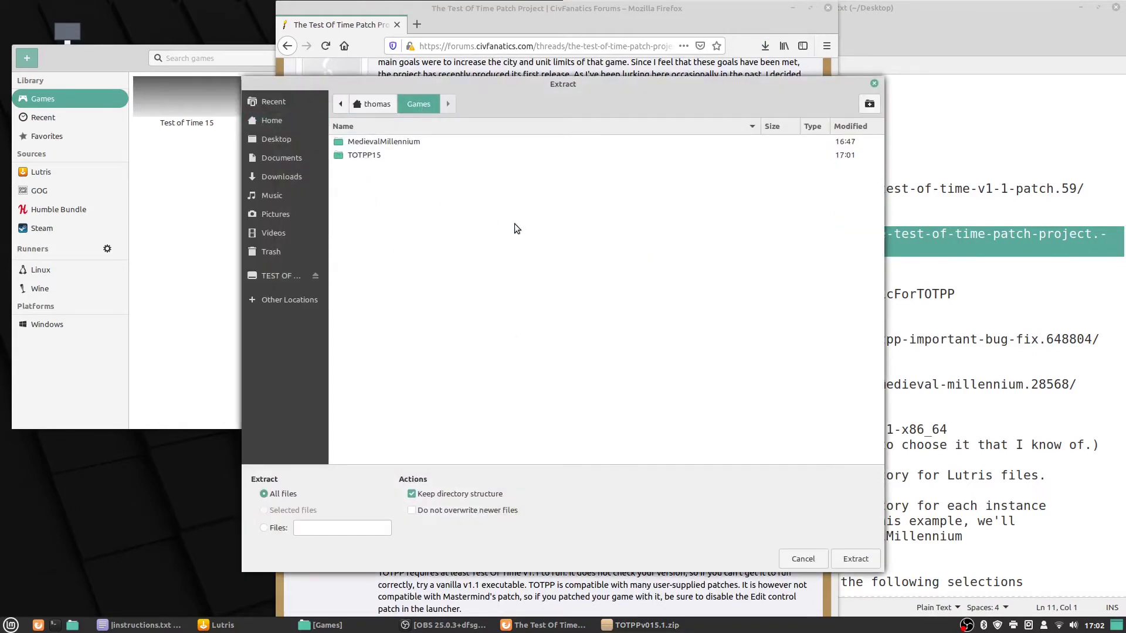
double_click(365, 156)
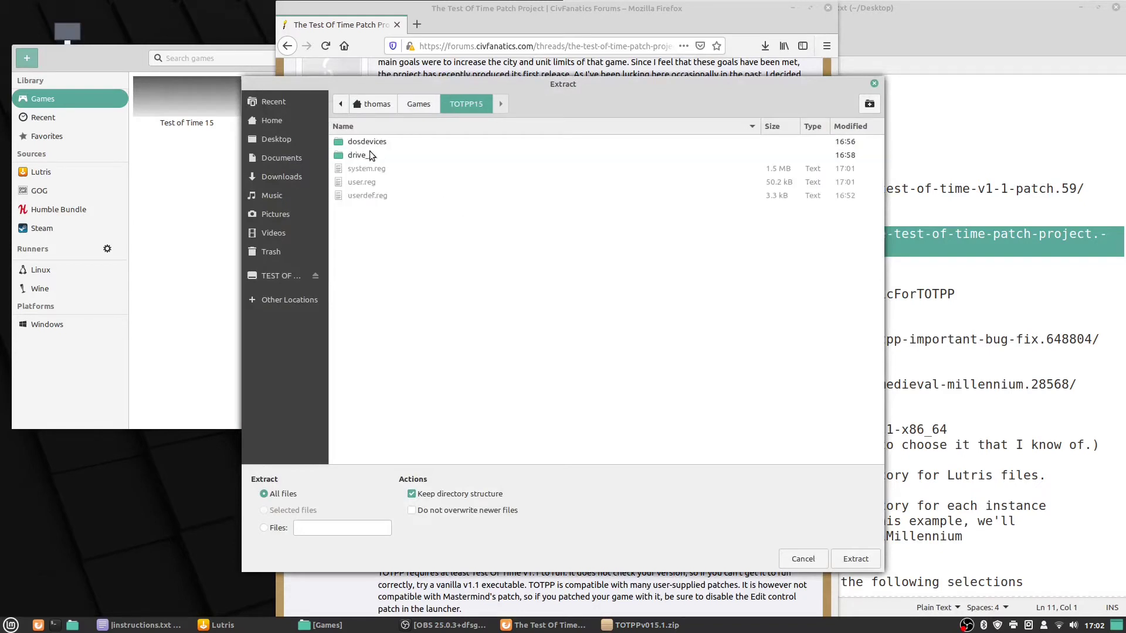
double_click(368, 153)
double_click(381, 167)
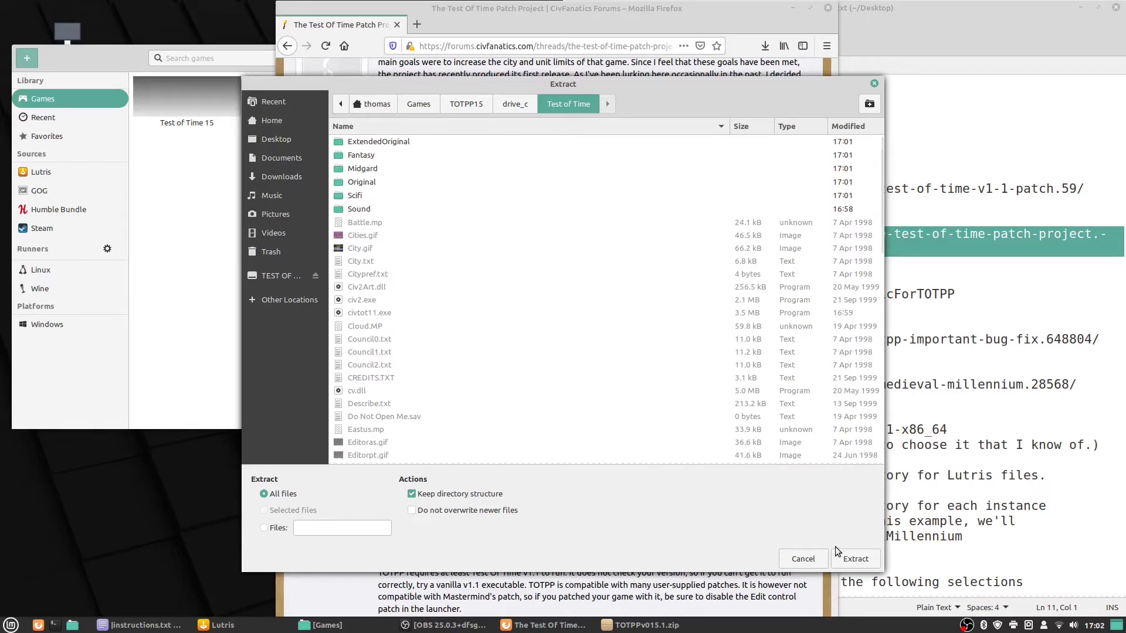
click(849, 556)
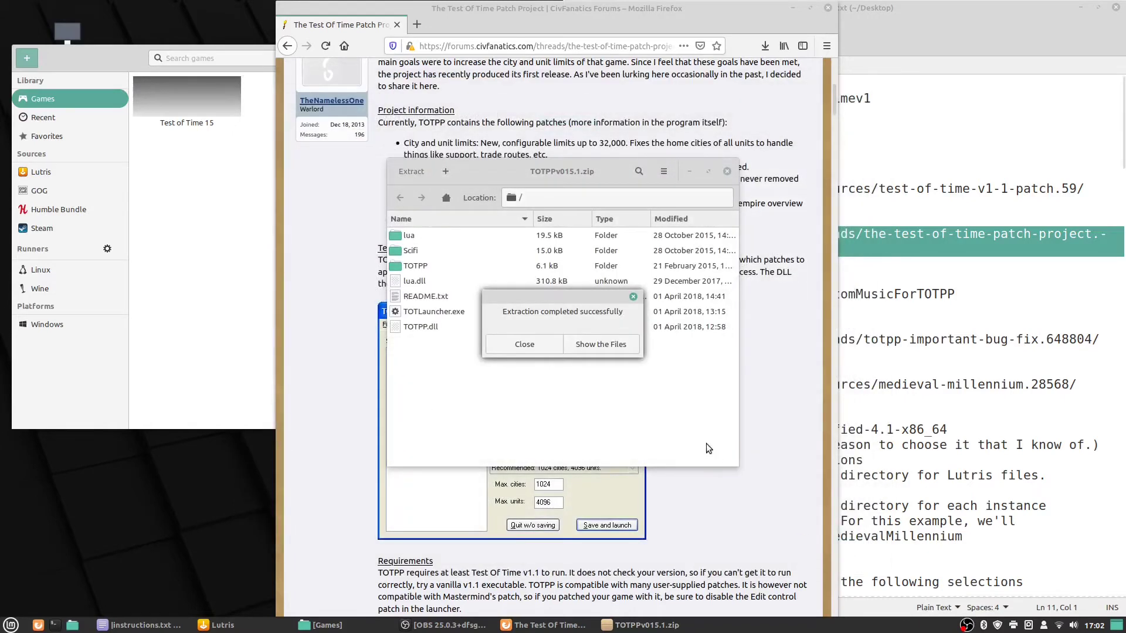
Close the extraction message and set the Test of Time 15 executable to TOTLauncher.exe in TOTPP15/drive_c/Test of Time.
click(530, 346)
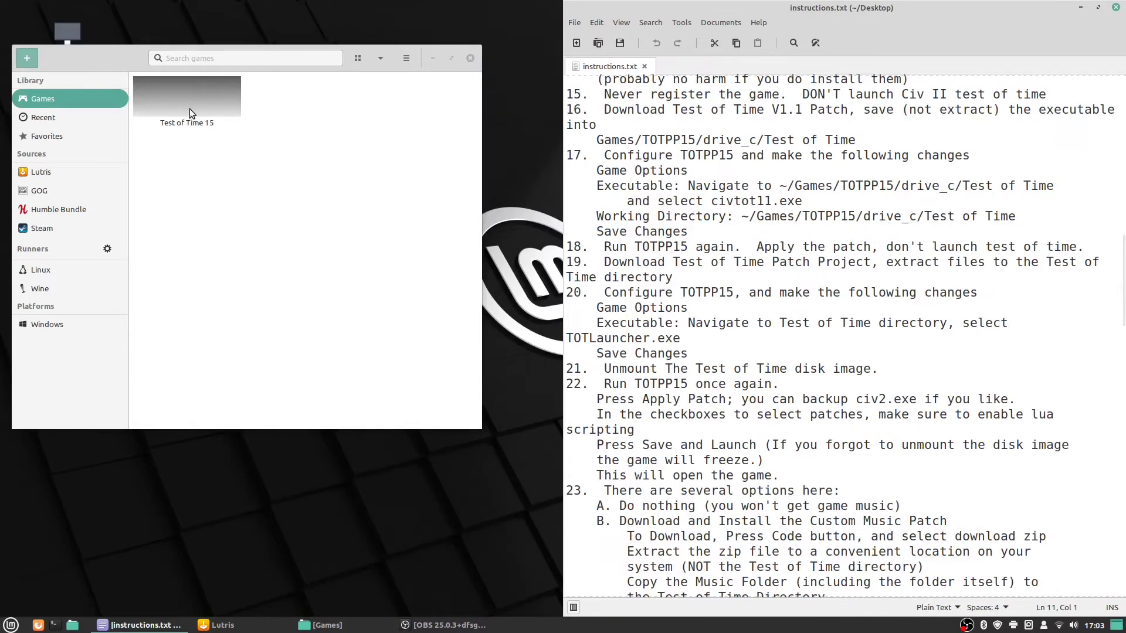
right_click(189, 108)
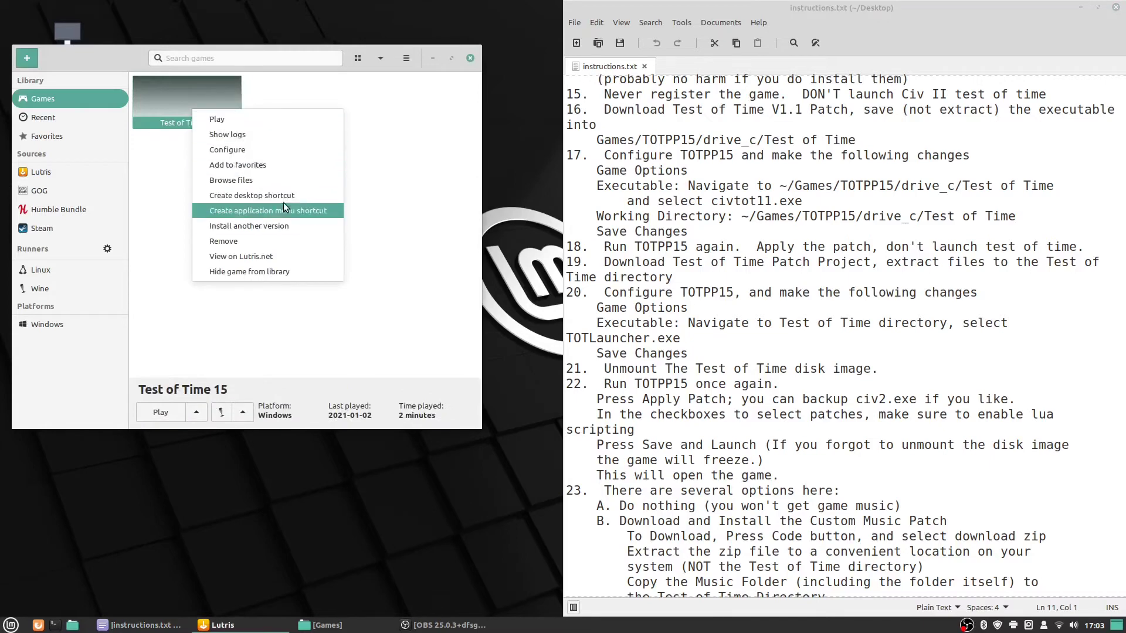
click(260, 153)
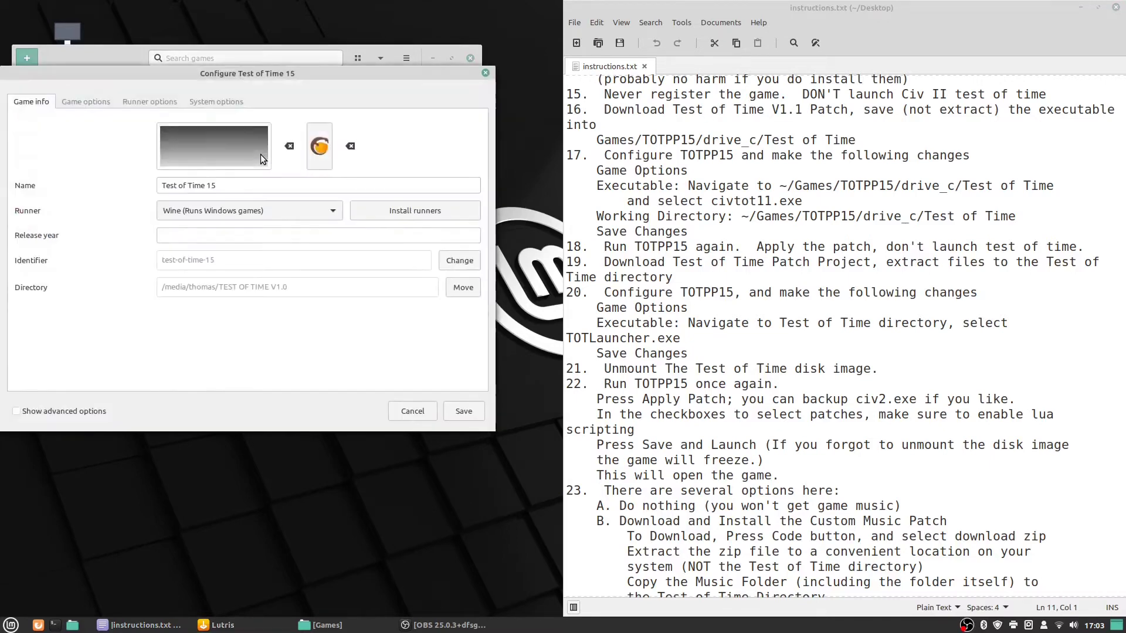
click(86, 102)
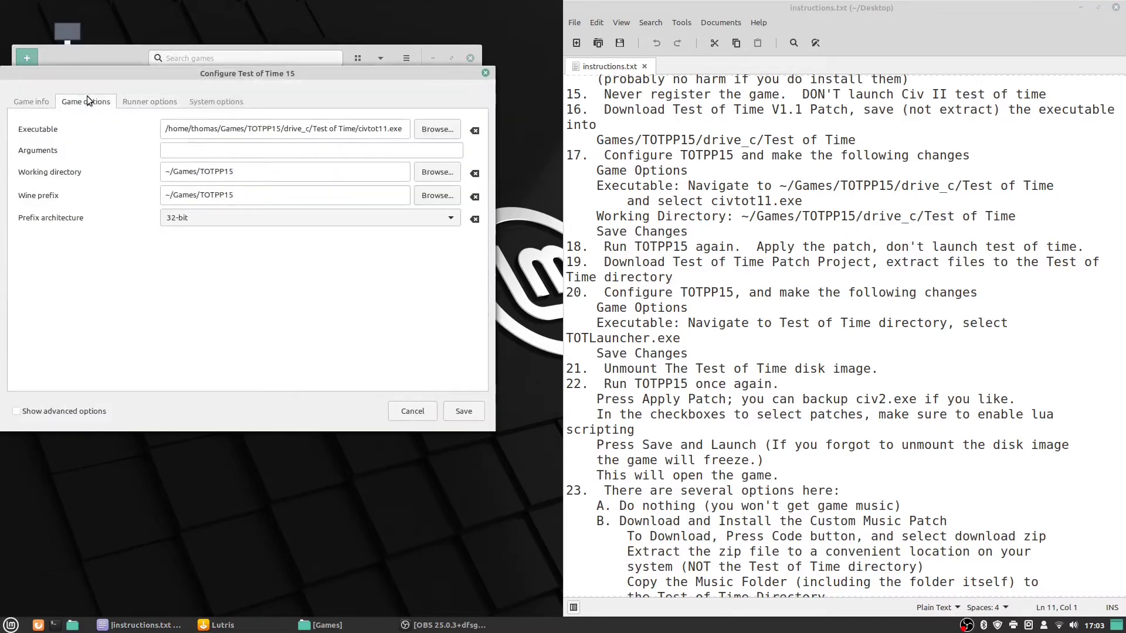
click(437, 129)
drag(467, 69, 279, 81)
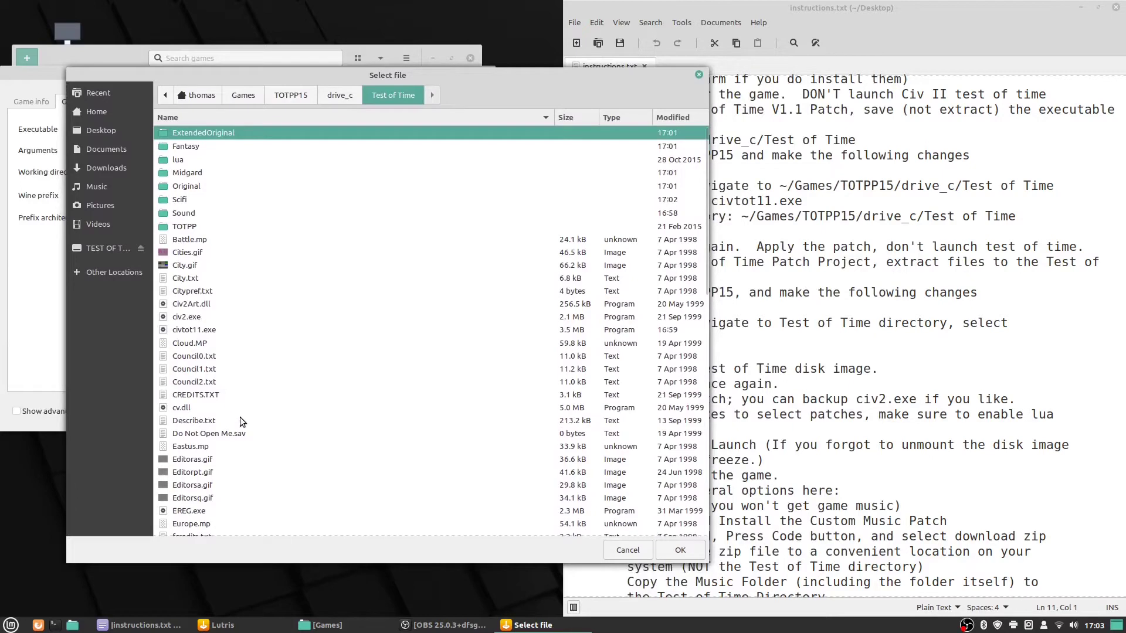
scroll(254, 412, down, 3)
scroll(254, 411, down, 8)
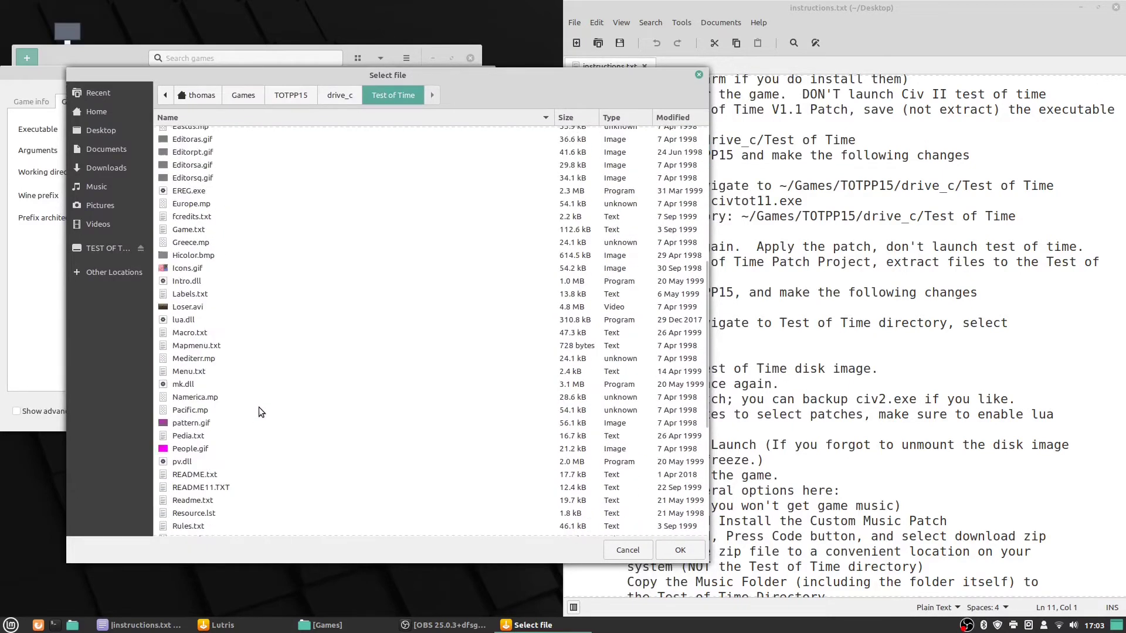
scroll(259, 407, up, 6)
scroll(255, 336, down, 6)
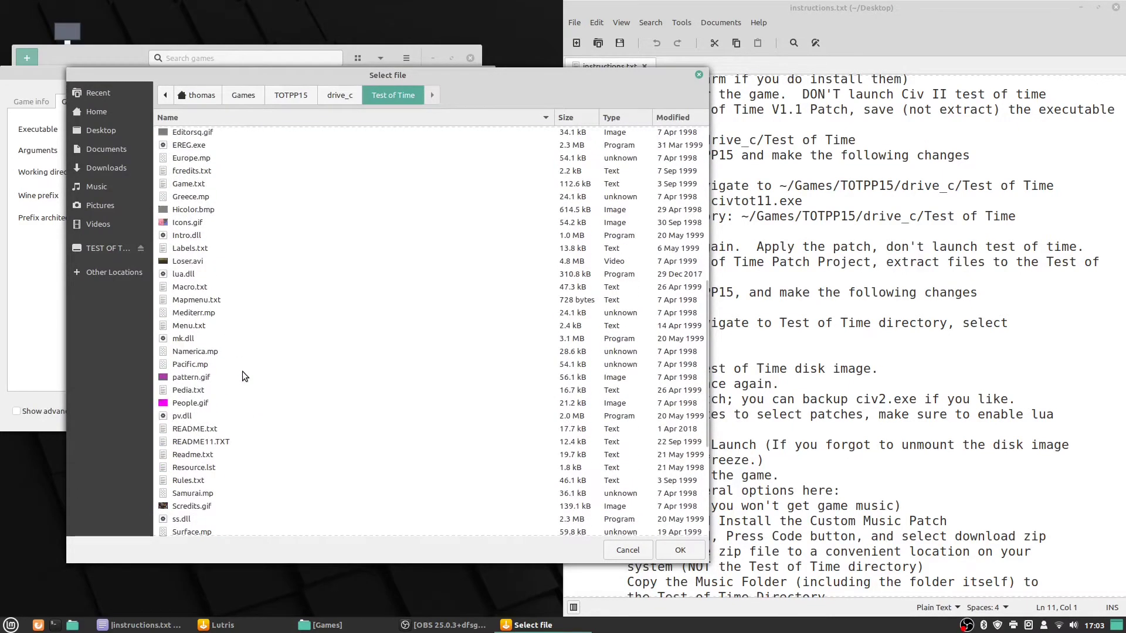
scroll(244, 368, down, 4)
click(209, 458)
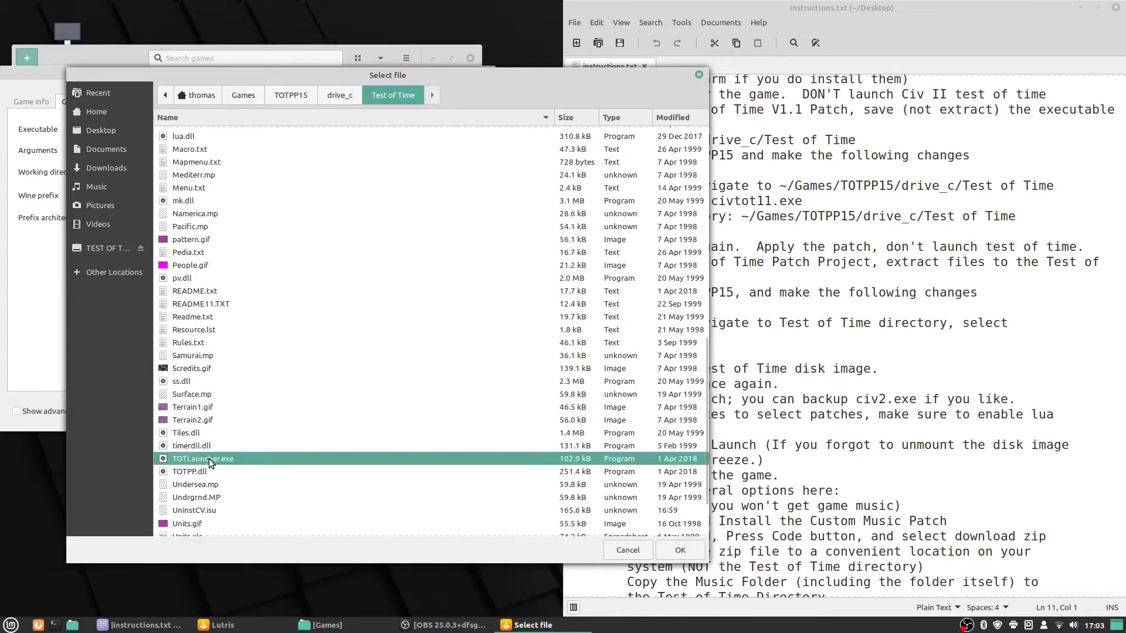
click(677, 550)
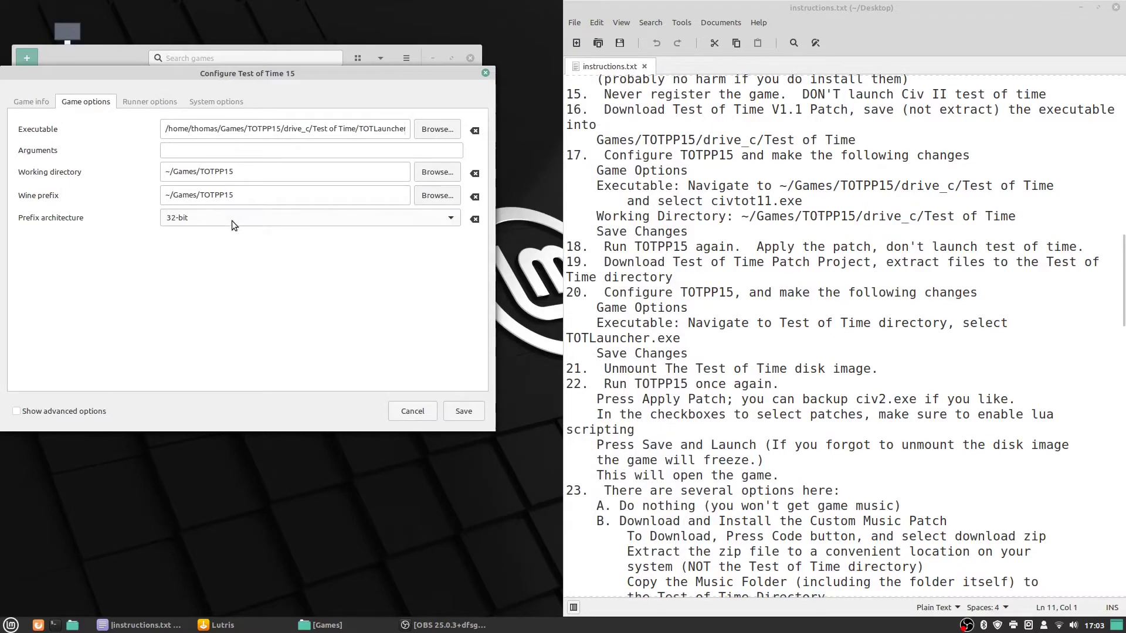
Set the working directory to ~/Games/TOTPP15/drive_c/Test of Time and save the game configuration.
click(436, 175)
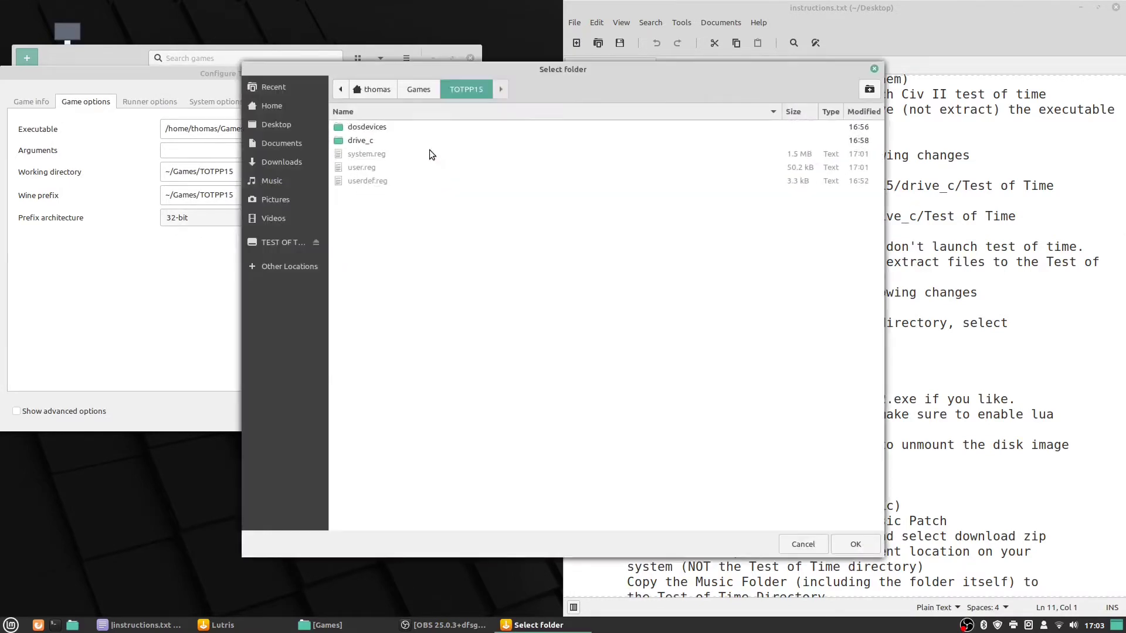
double_click(364, 141)
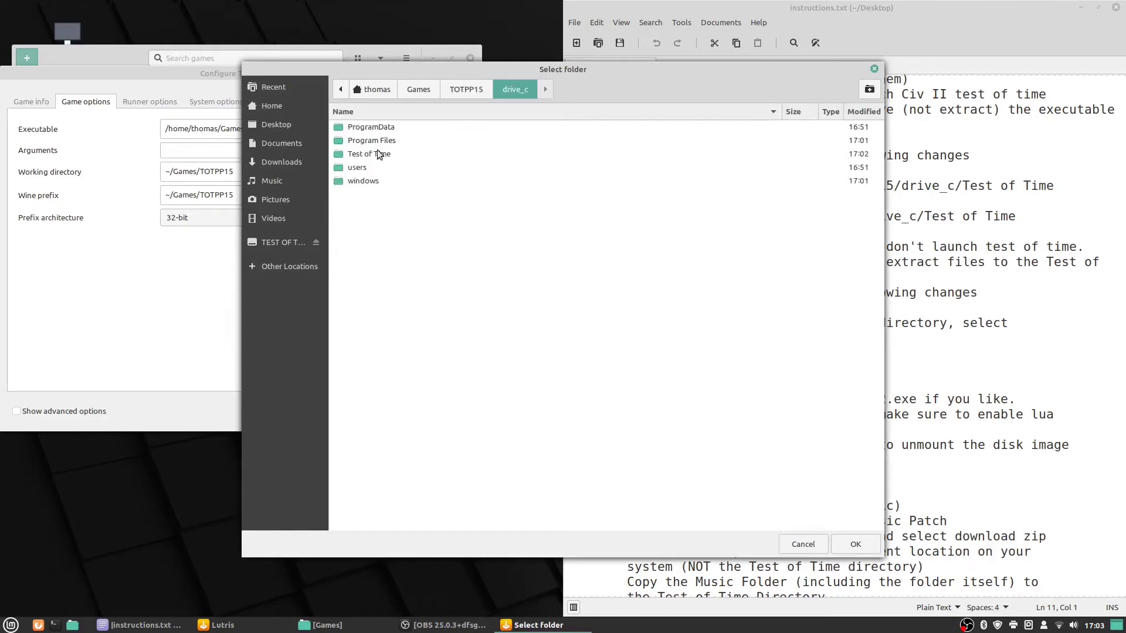
double_click(375, 154)
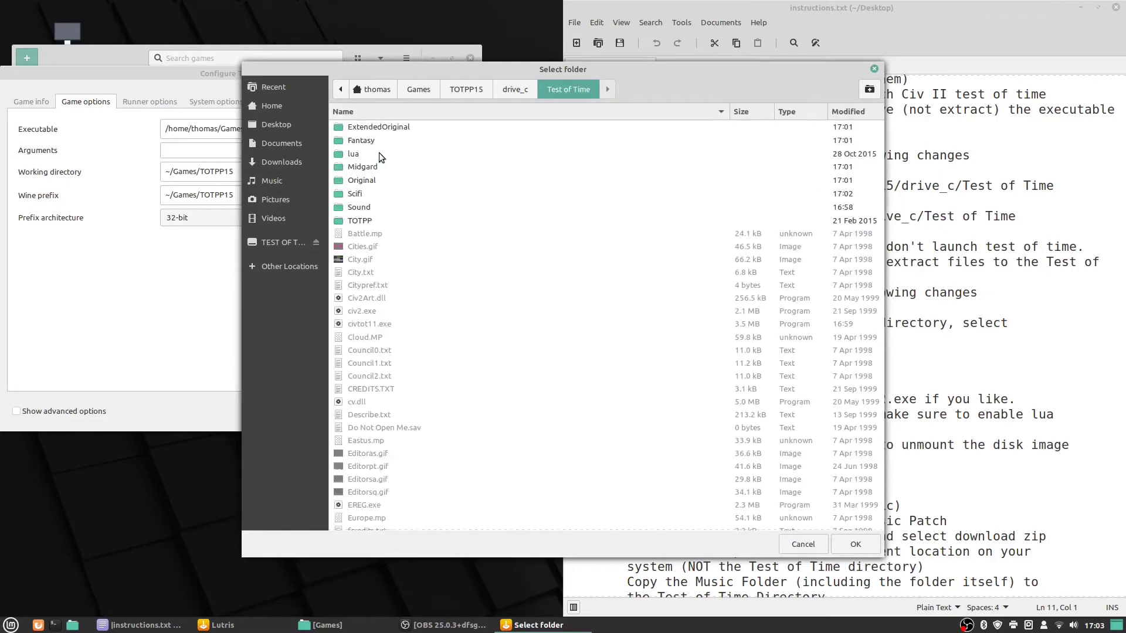
click(859, 546)
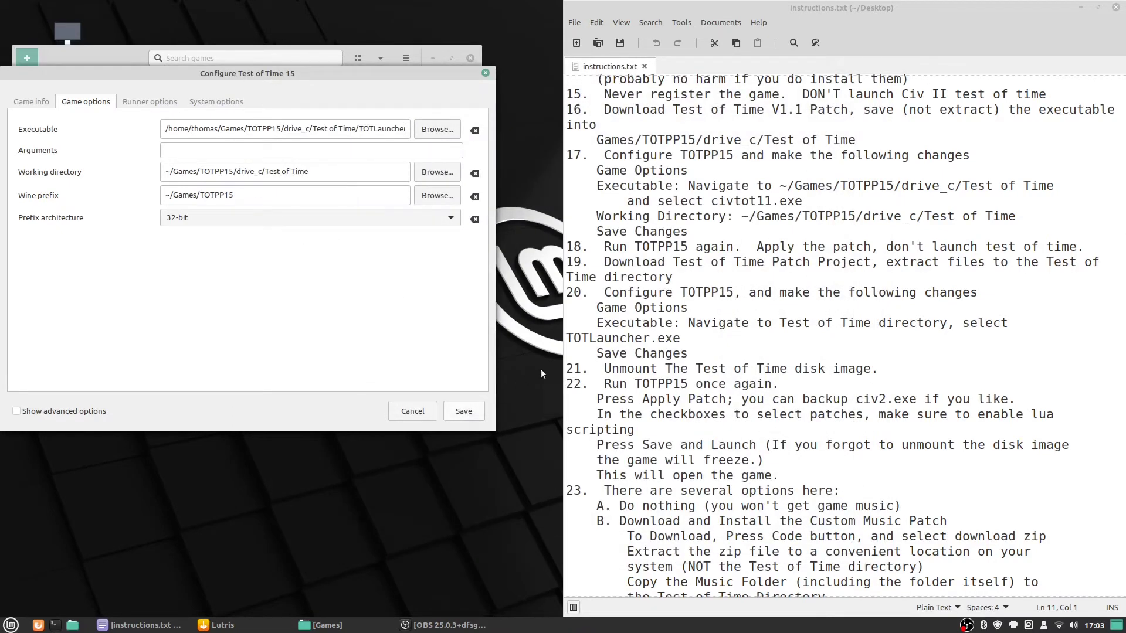
click(463, 411)
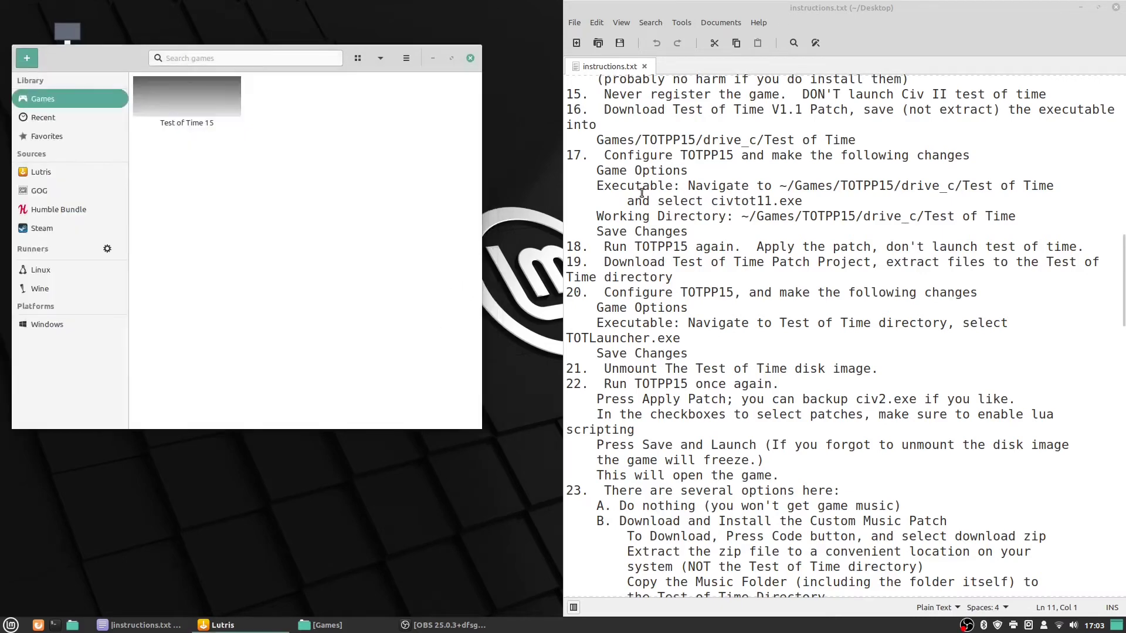
Run Test of Time 15 and apply the TOTPP patch, making a backup of civ2.exe.
double_click(191, 103)
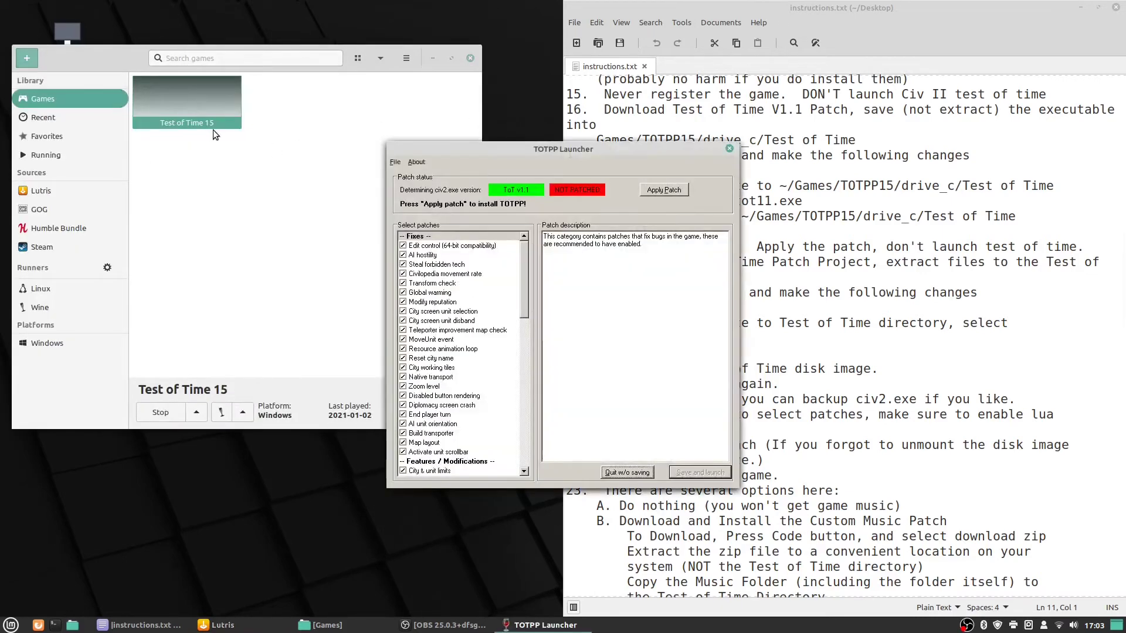
drag(513, 148, 306, 121)
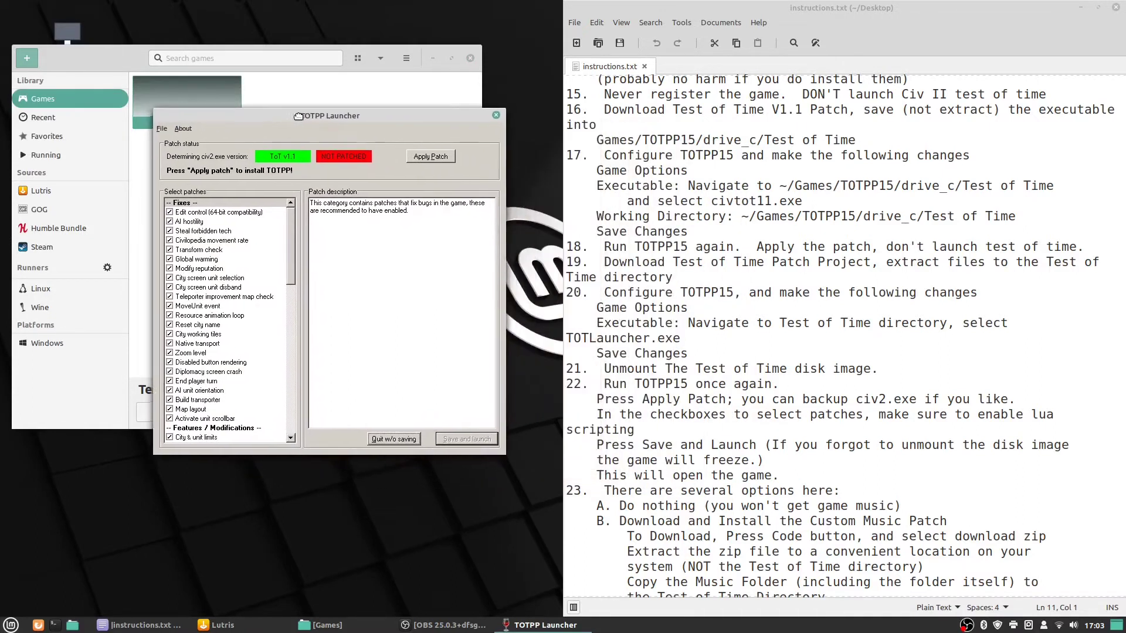
click(421, 158)
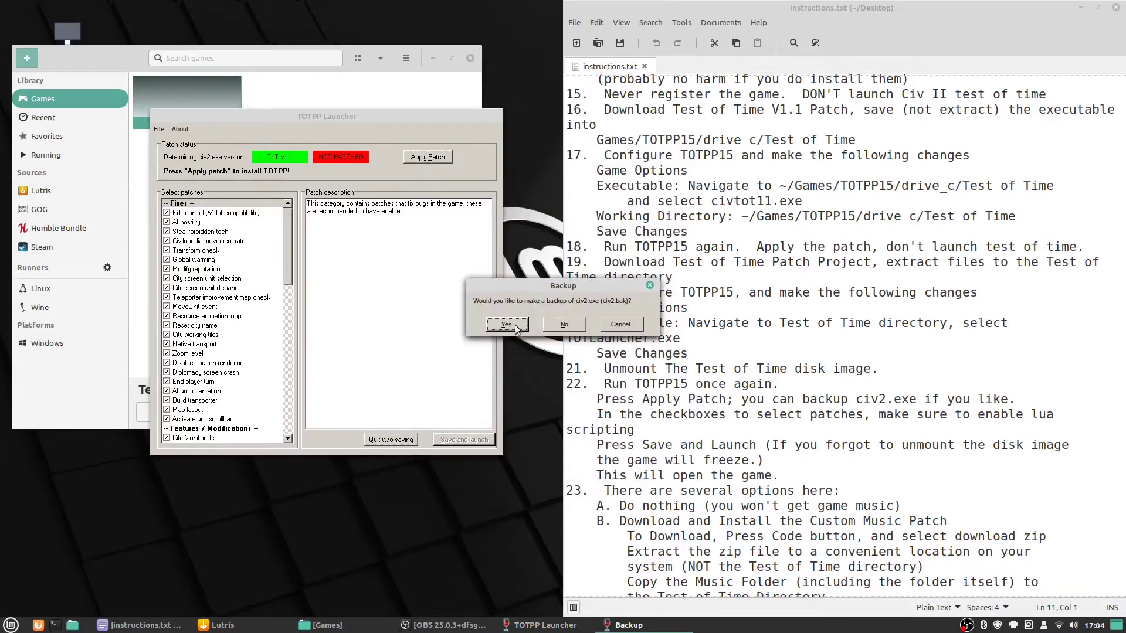
click(516, 329)
Enable the Lua scripting and Lua scenario events patches, leaving DirectShow music off, and save and launch.
scroll(288, 286, down, 3)
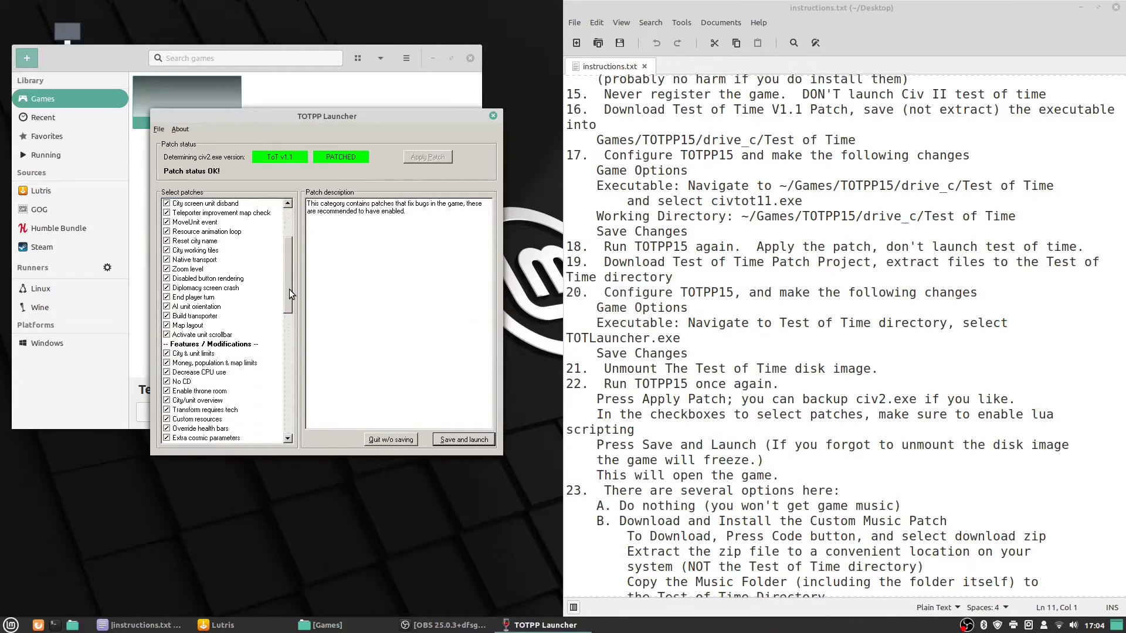
drag(290, 290, 296, 409)
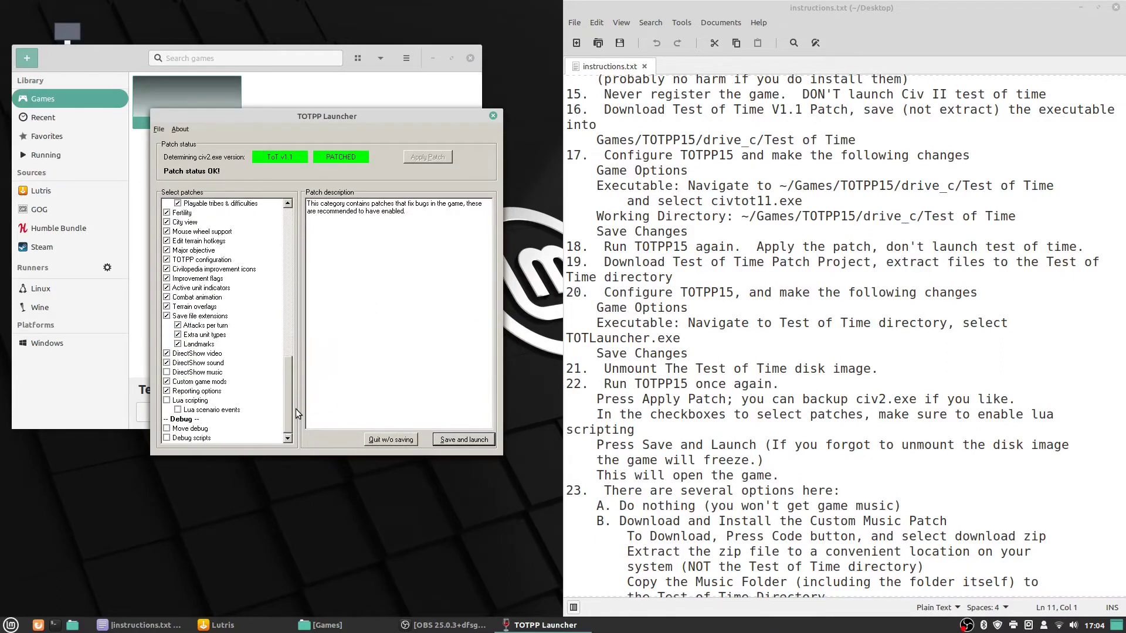
click(167, 376)
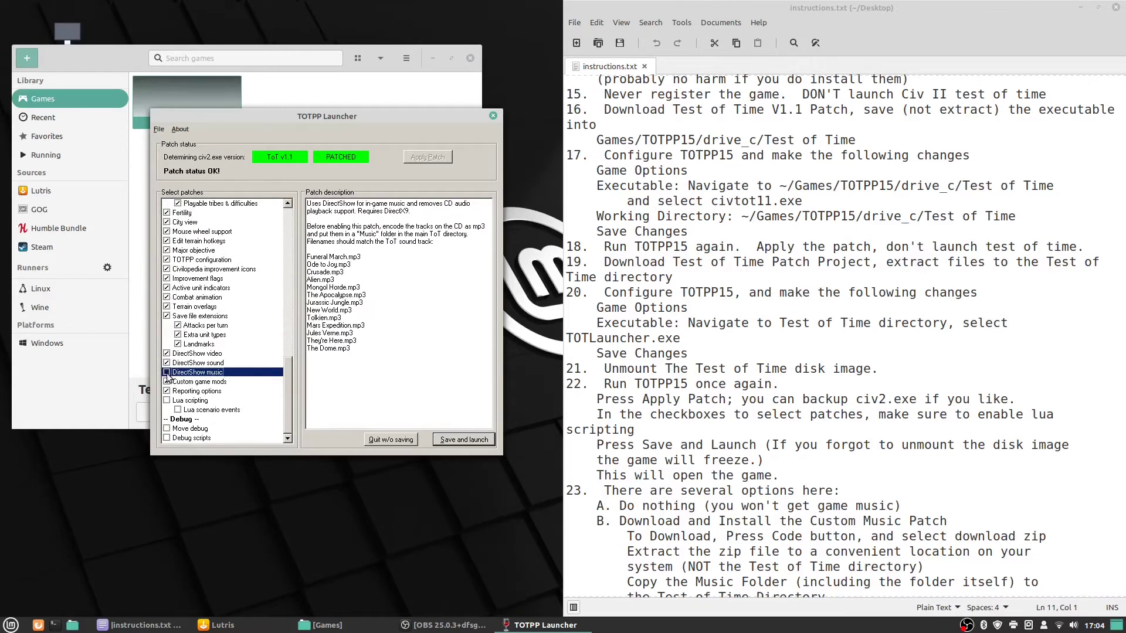
click(167, 373)
click(194, 391)
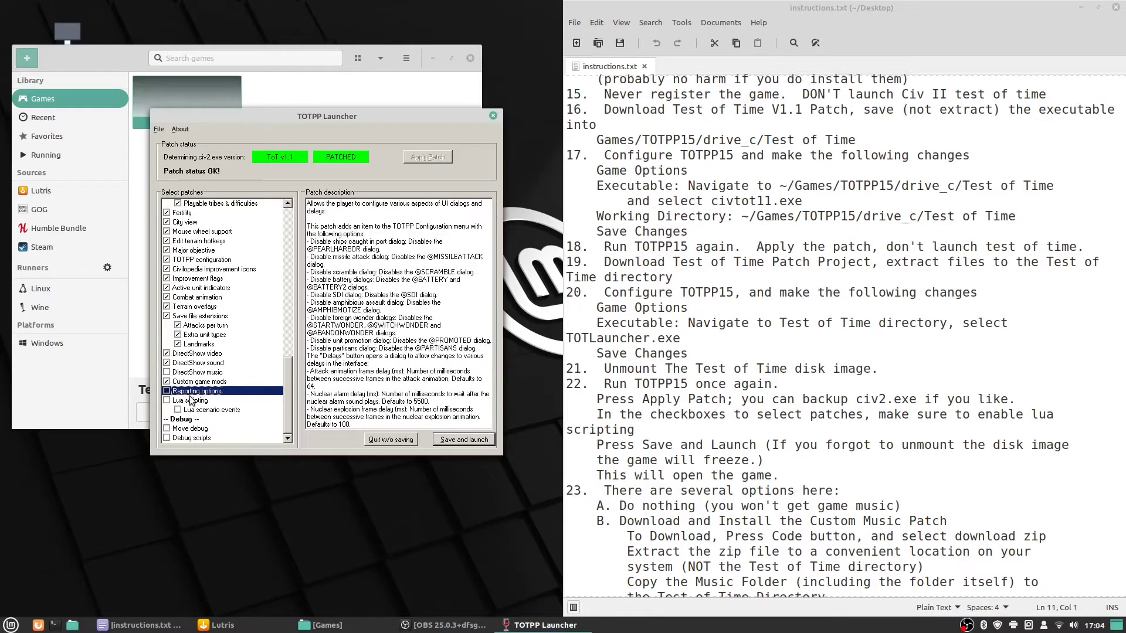
click(174, 401)
click(180, 411)
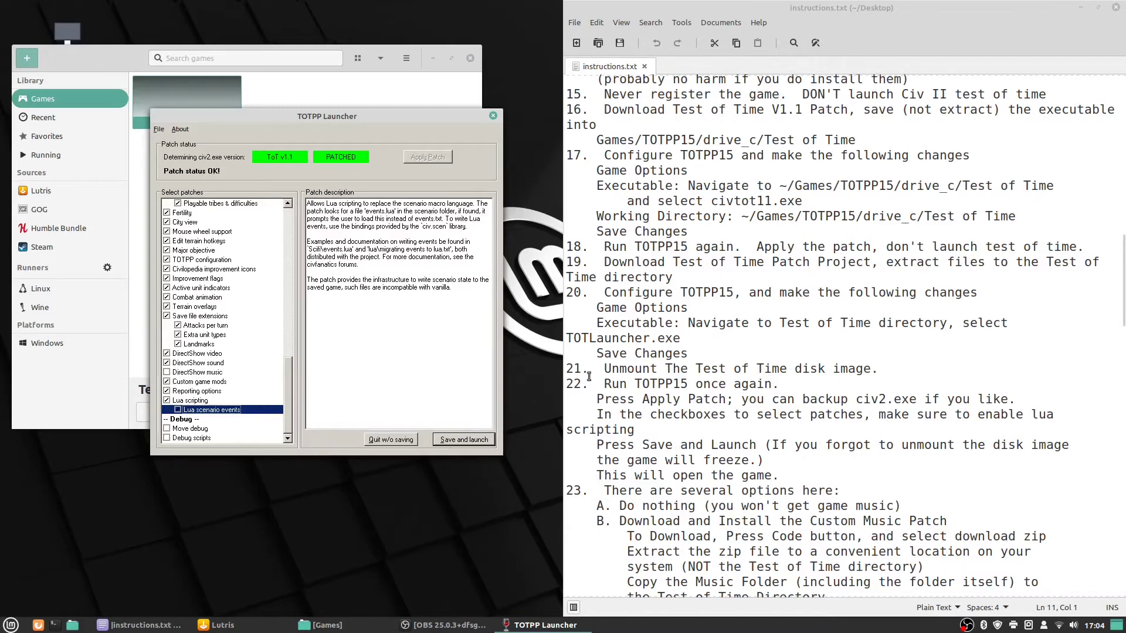
drag(580, 370, 928, 366)
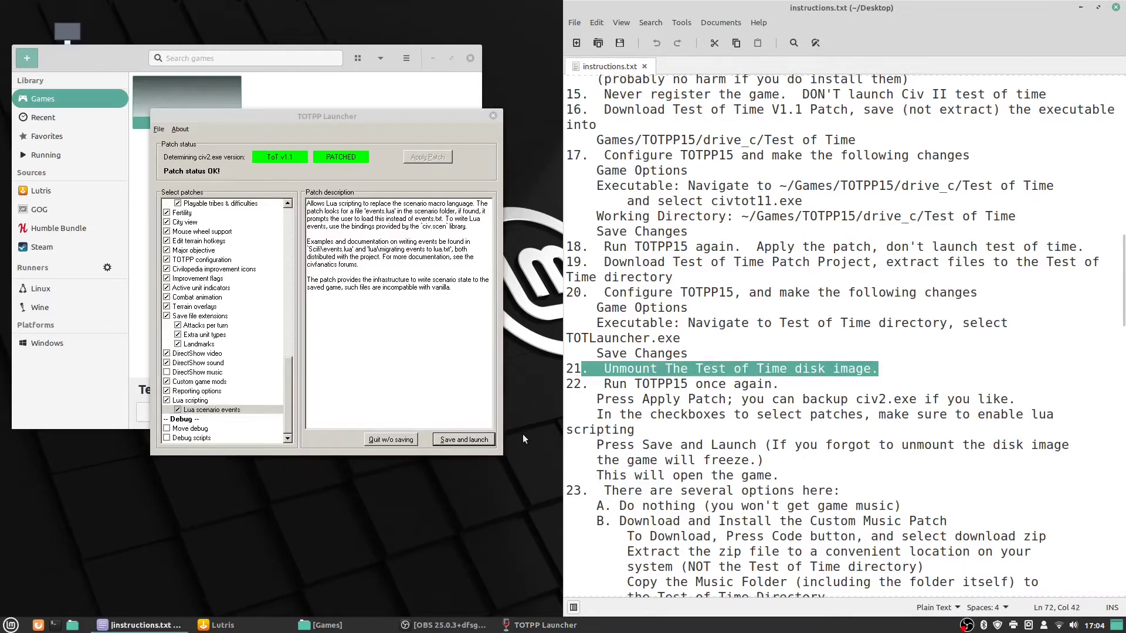
click(465, 440)
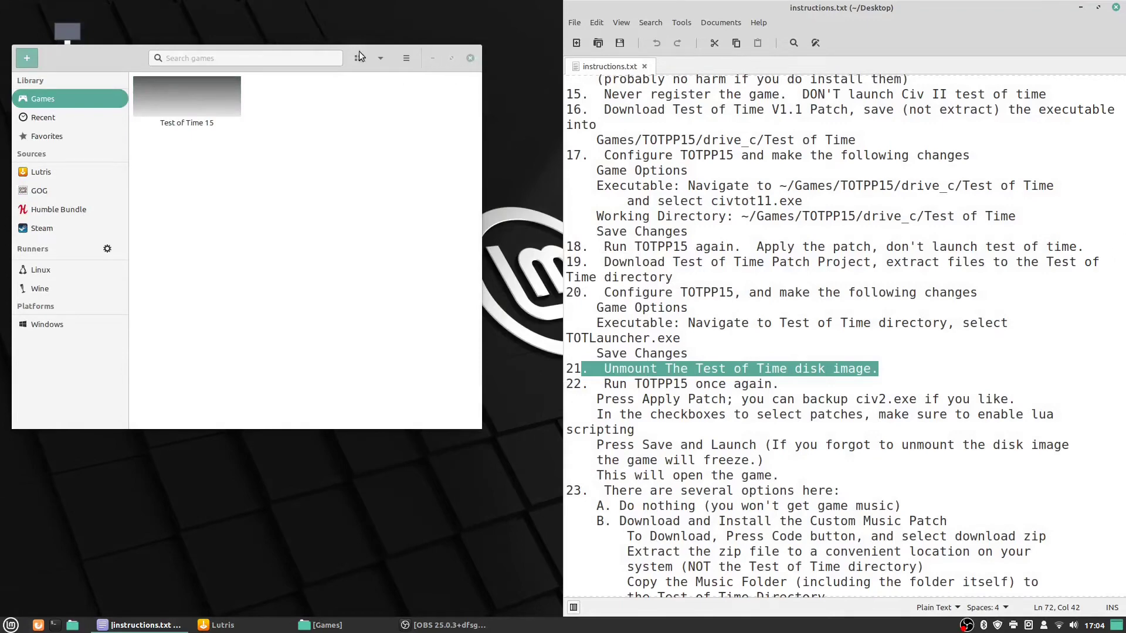
Move the Lutris window off the desktop icons and unmount the Test of Time disk image.
drag(359, 51, 487, 205)
right_click(55, 147)
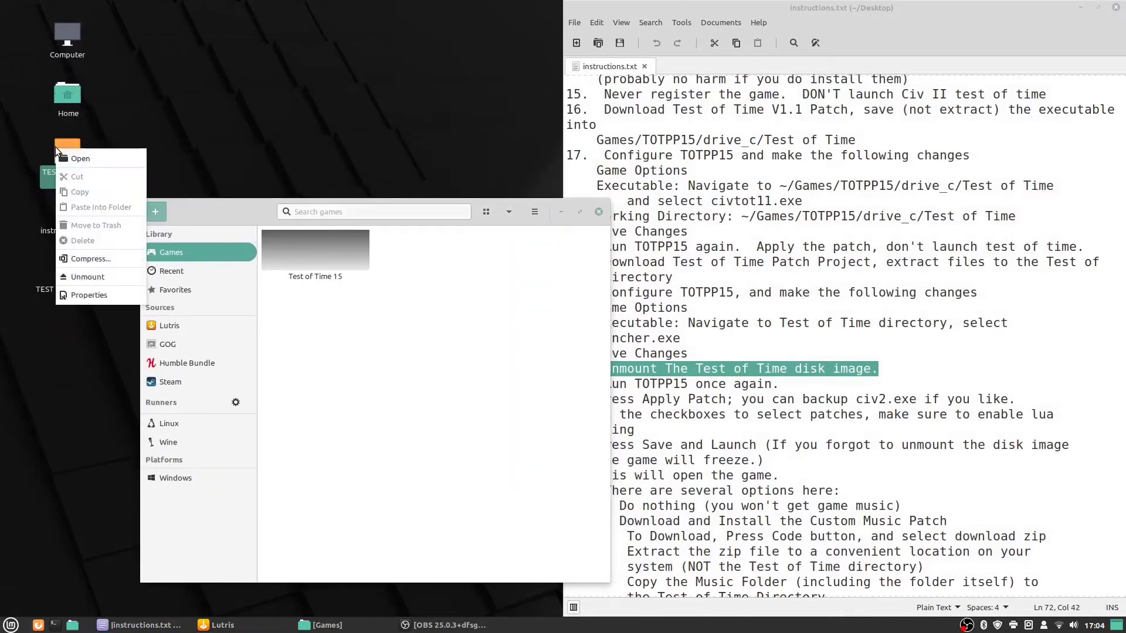
click(88, 277)
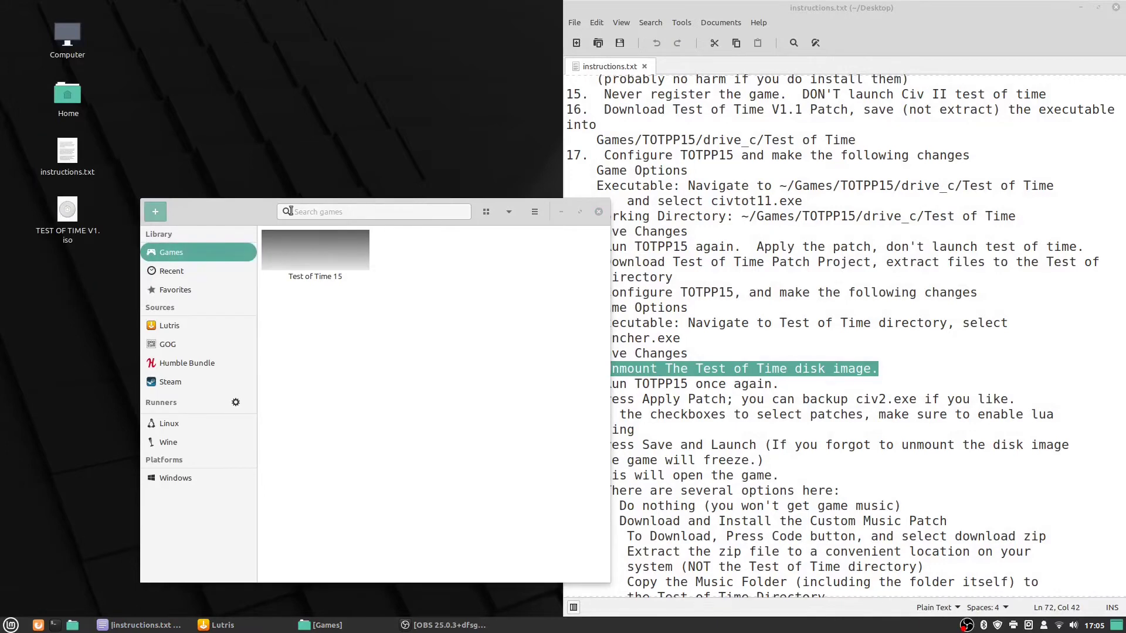
Run Test of Time 15 again, save and launch the game from TOTPP Launcher, and exit from its opening menu.
drag(237, 211, 124, 80)
double_click(219, 114)
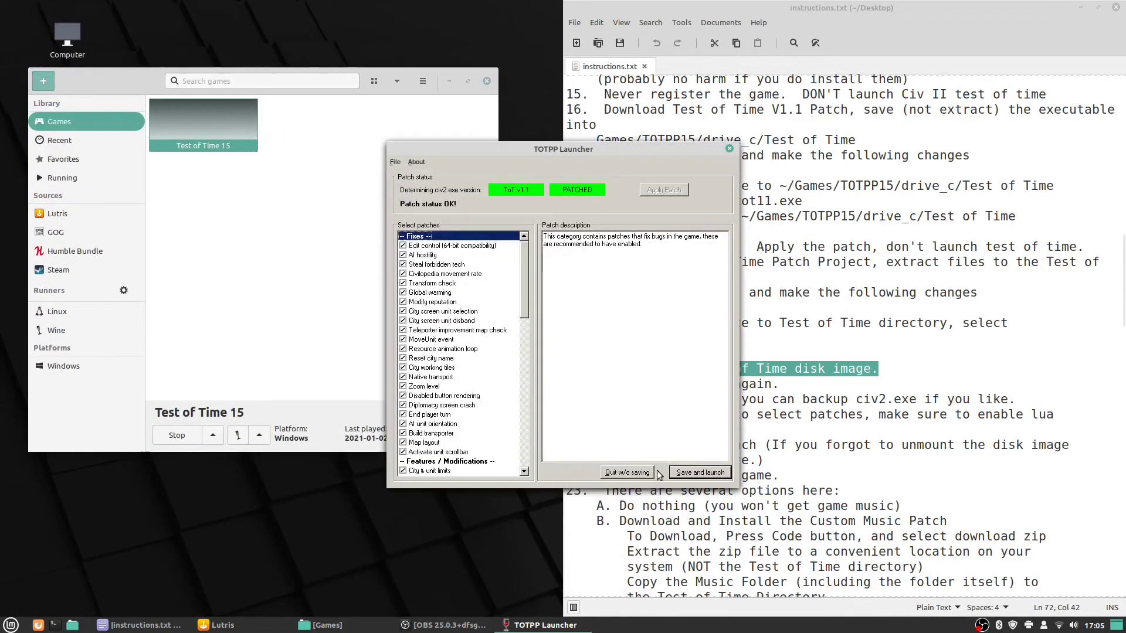
click(695, 473)
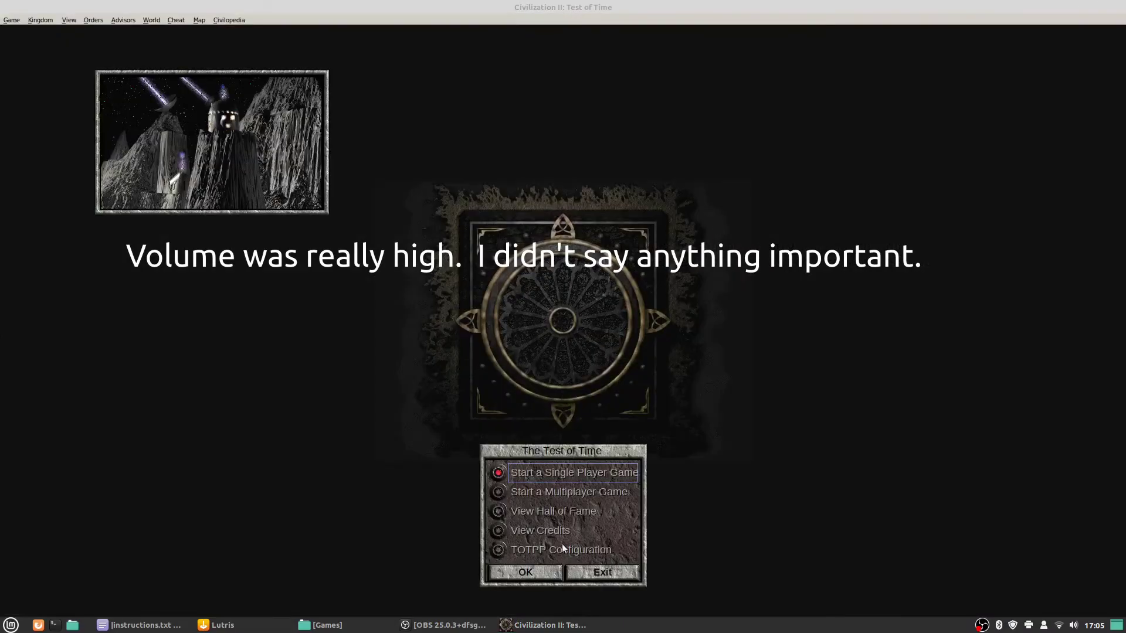
click(595, 577)
Review the music options under step 23 of the instructions and open the Custom Music Patch link in Firefox.
scroll(821, 352, down, 7)
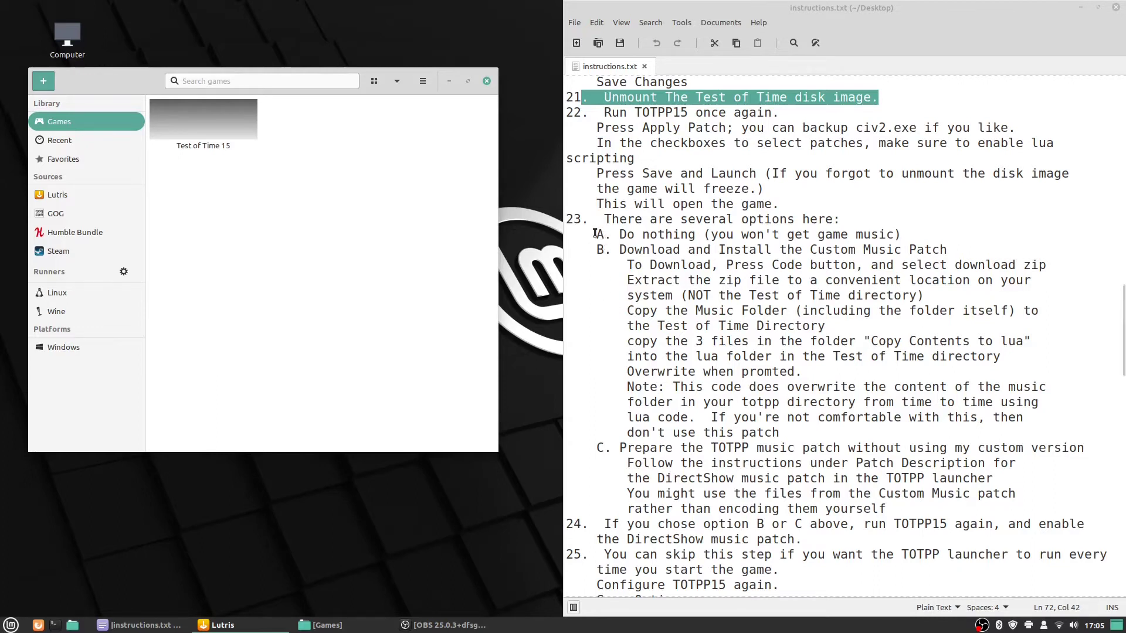
drag(597, 231, 929, 239)
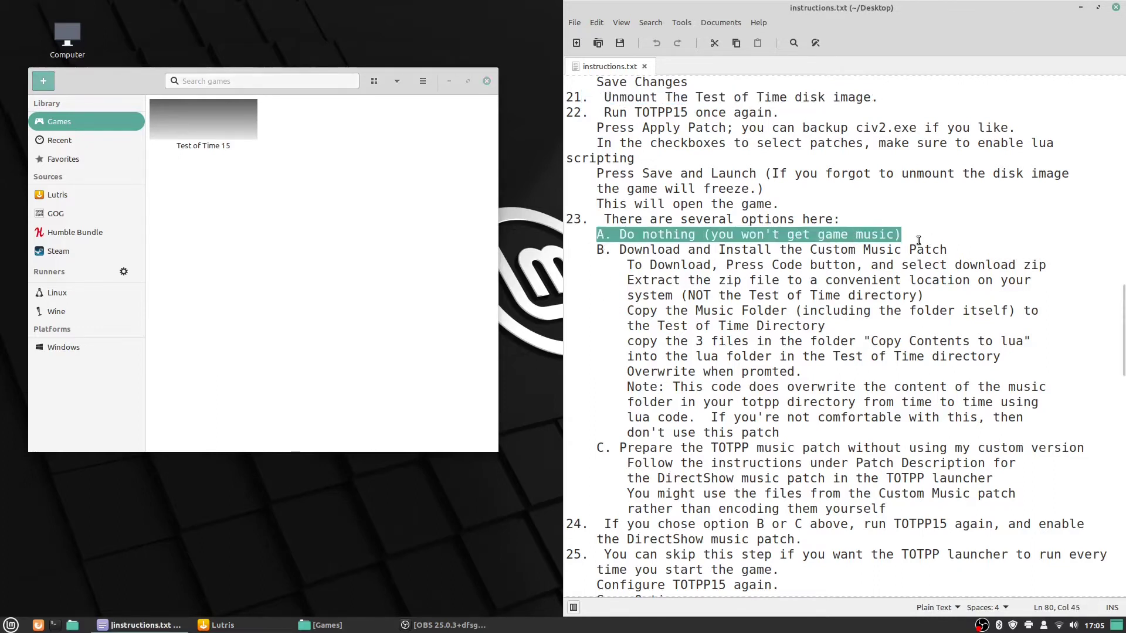
click(597, 280)
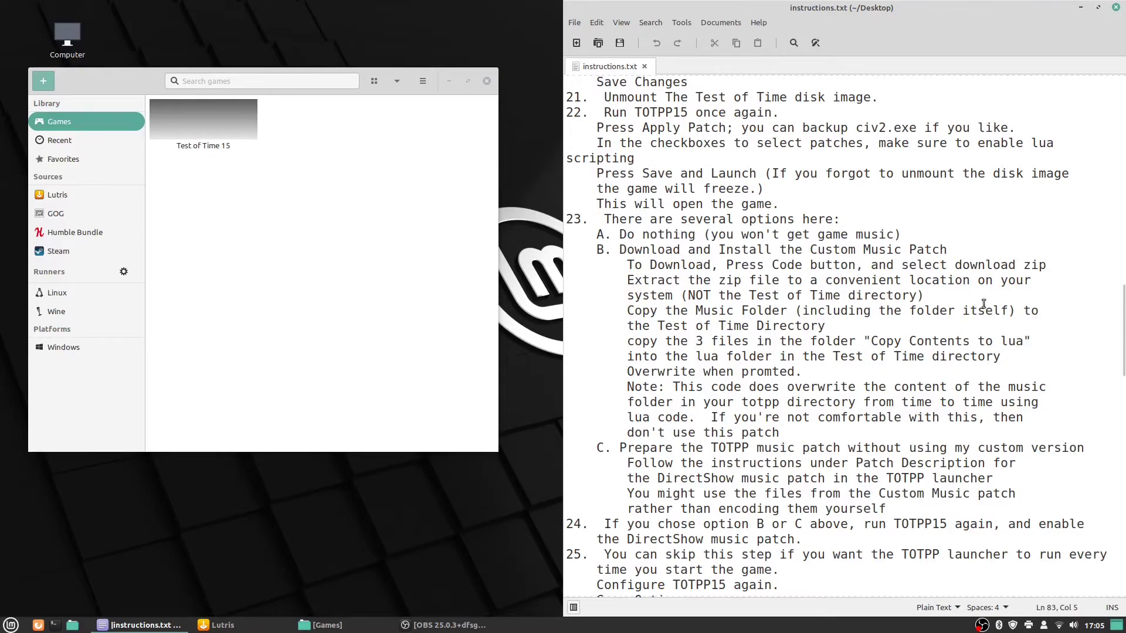
scroll(722, 323, up, 20)
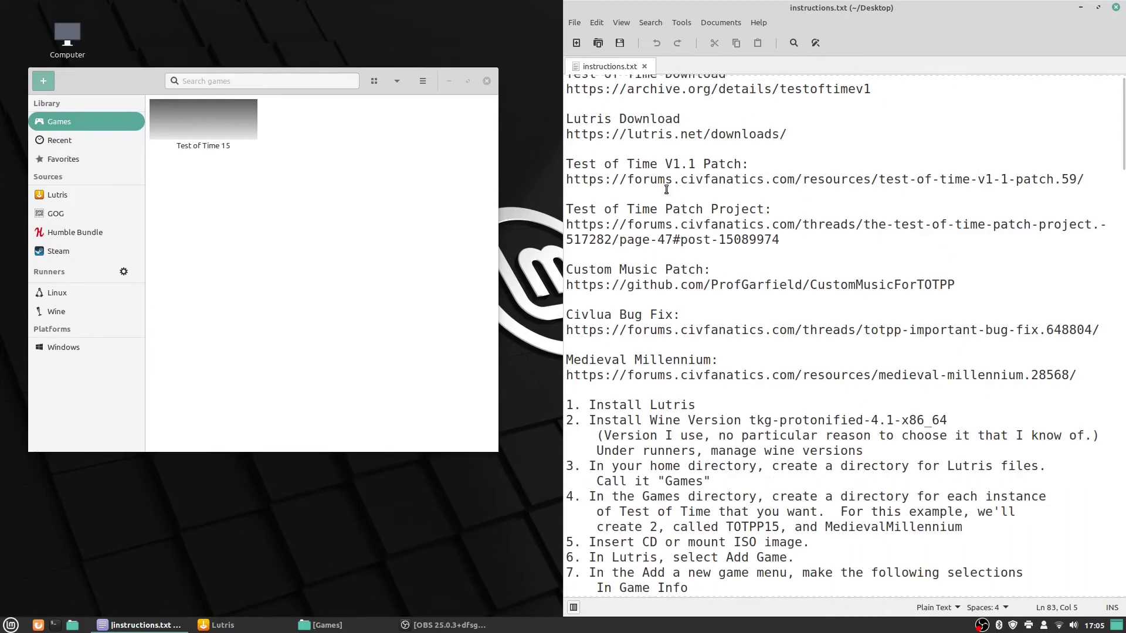
drag(568, 287, 952, 287)
right_click(753, 291)
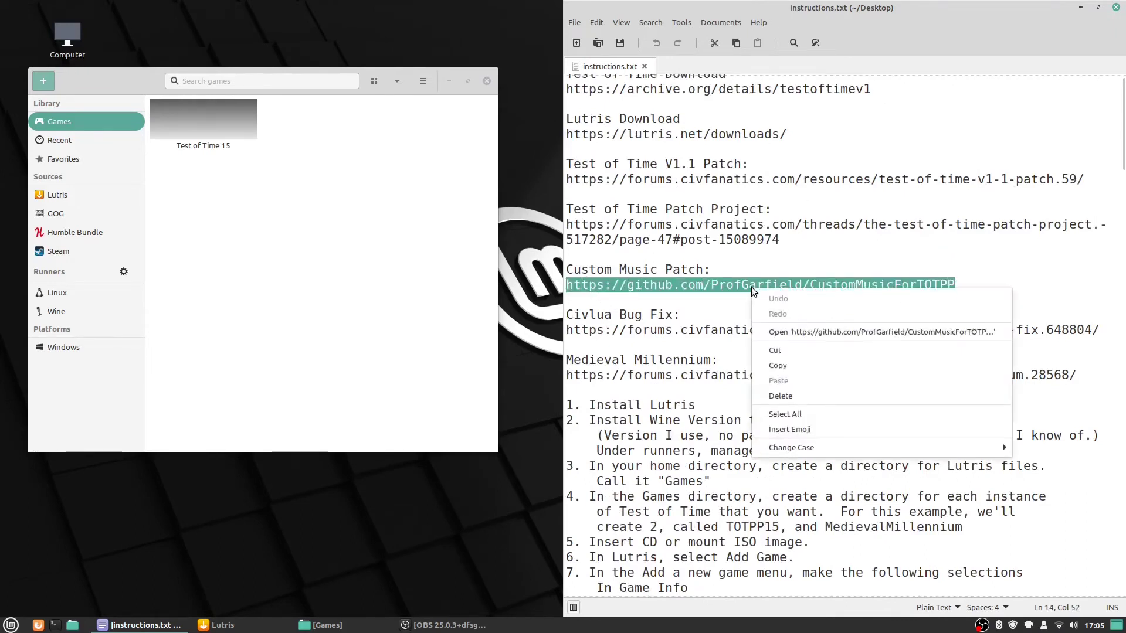
click(774, 332)
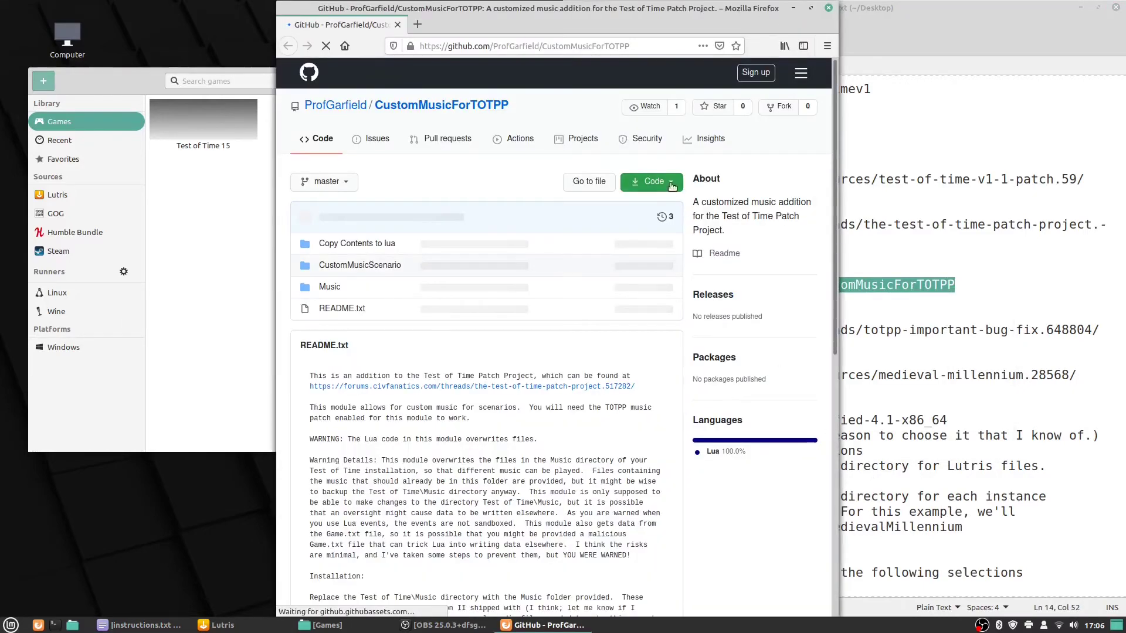
Download the CustomMusicForTOTPP repository as a ZIP, save the file, and minimize the browser.
click(652, 181)
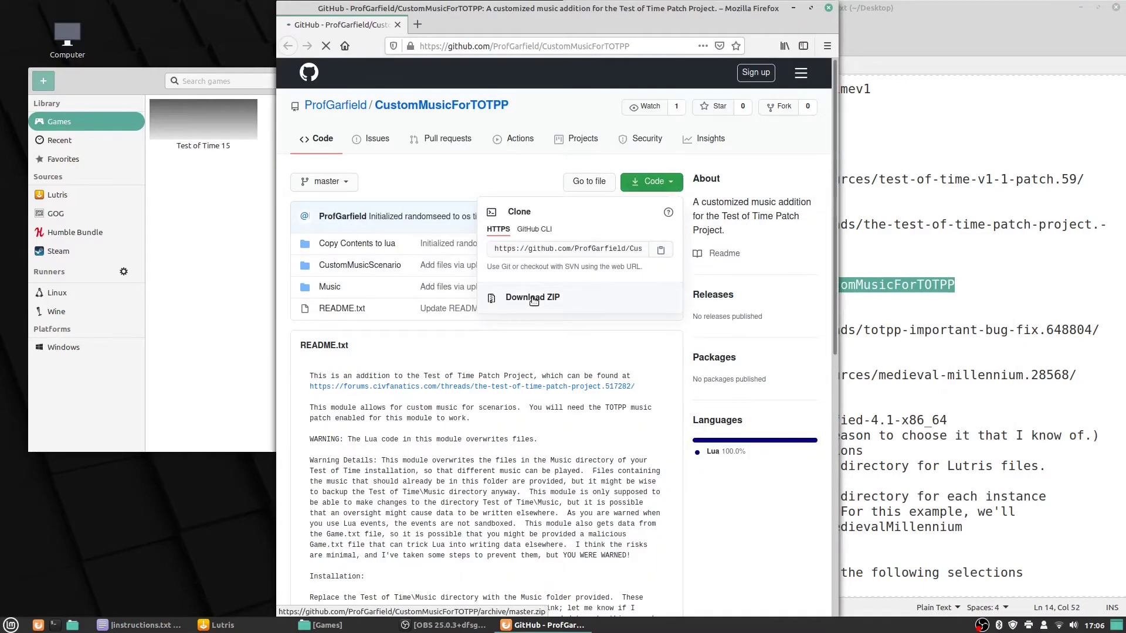
click(533, 299)
click(586, 258)
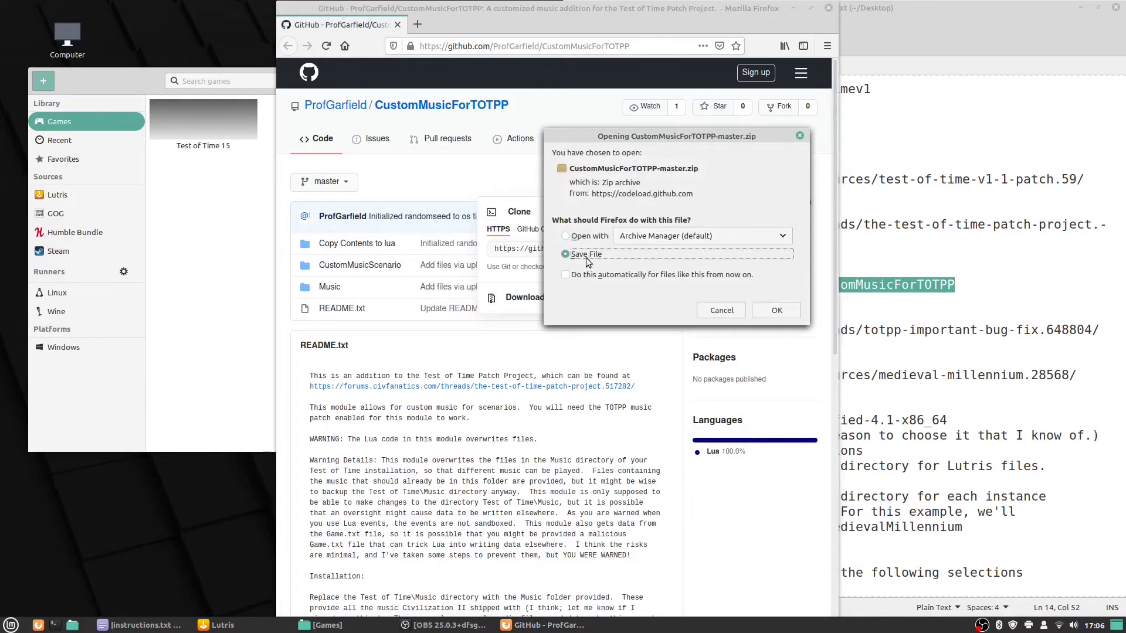
click(775, 311)
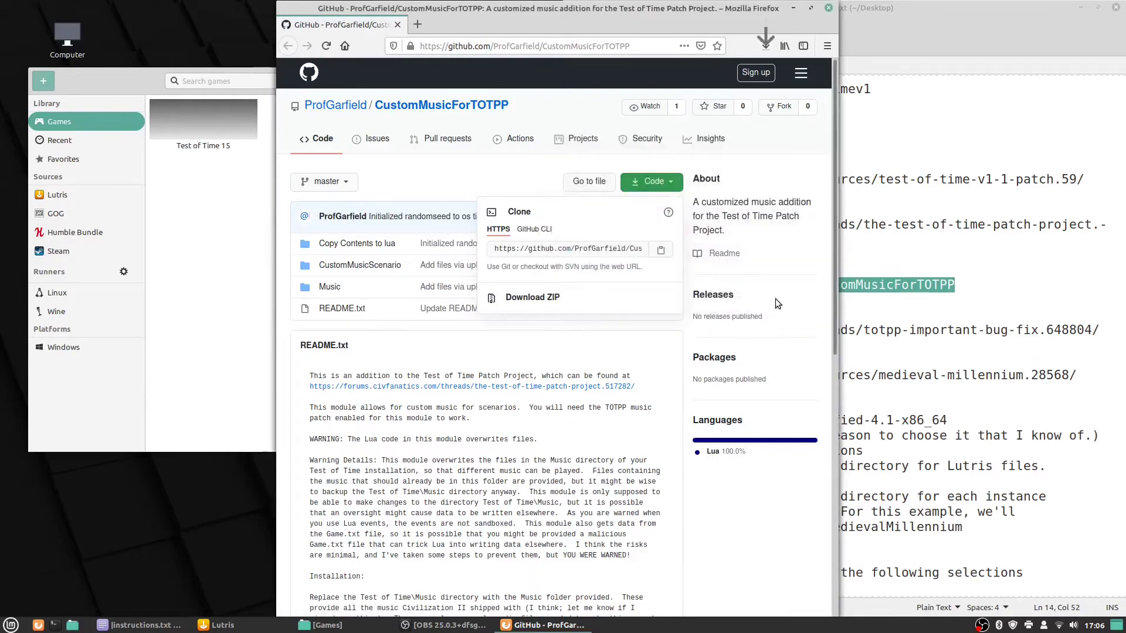
click(793, 8)
Read the overwrite note in the instructions, then run Test of Time 15 and examine the DirectShow music patch description and its required mp3 filenames.
scroll(934, 350, down, 20)
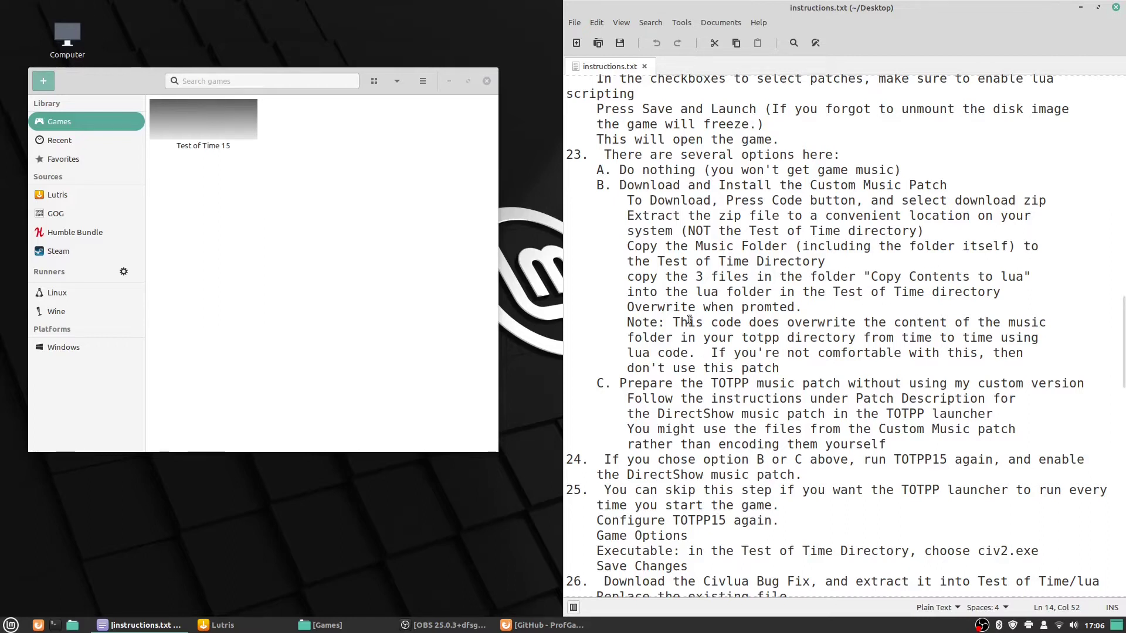
drag(672, 322, 1044, 325)
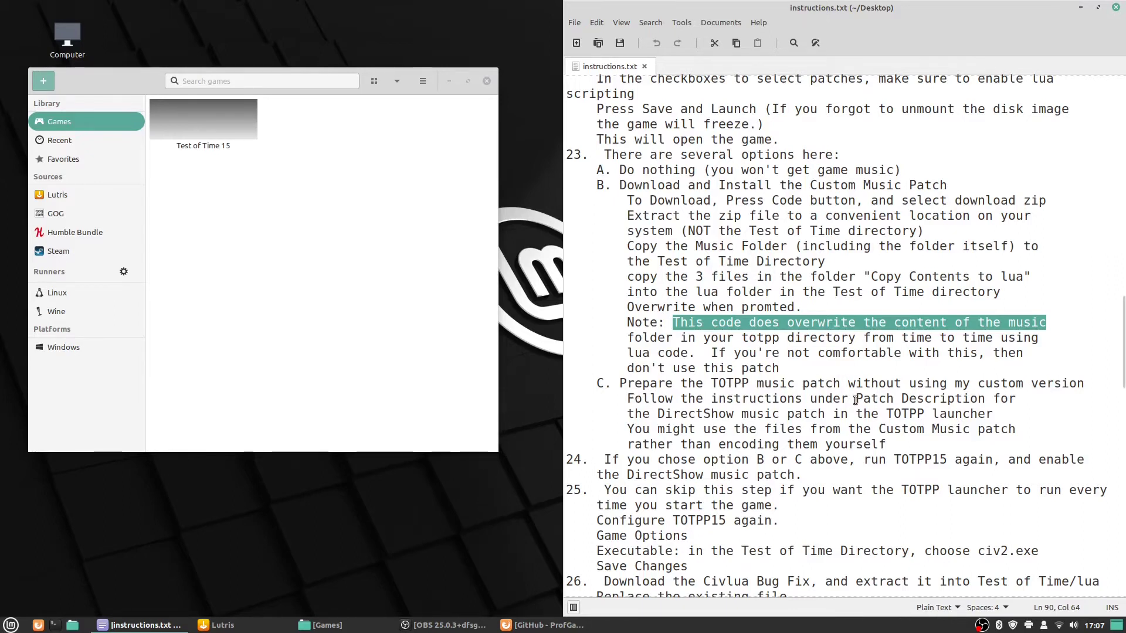
double_click(217, 132)
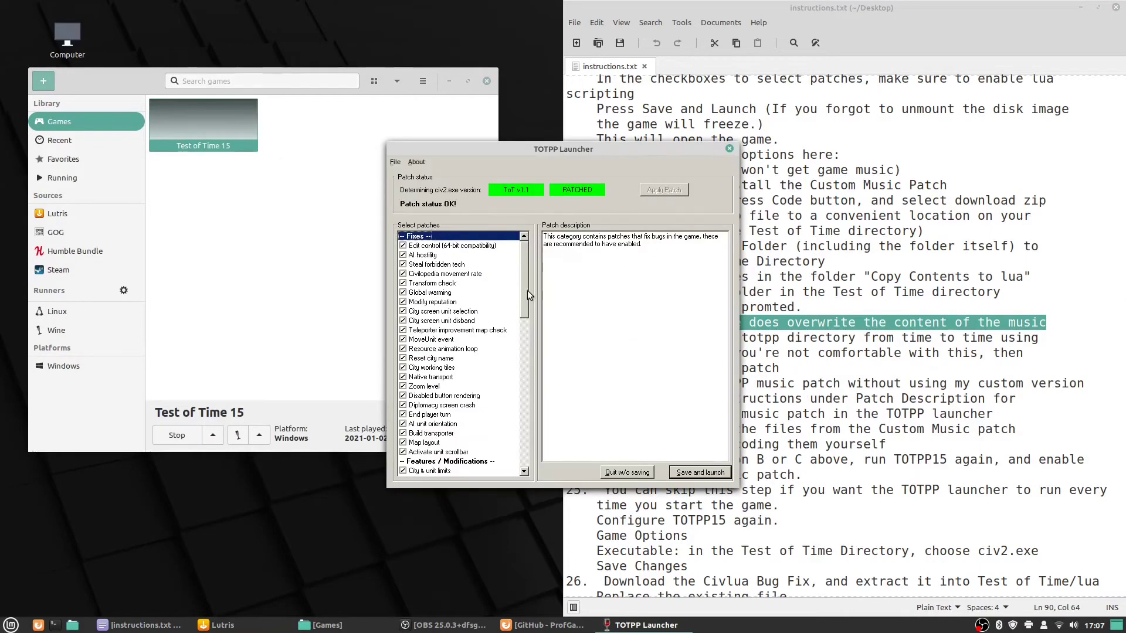
drag(526, 291, 530, 424)
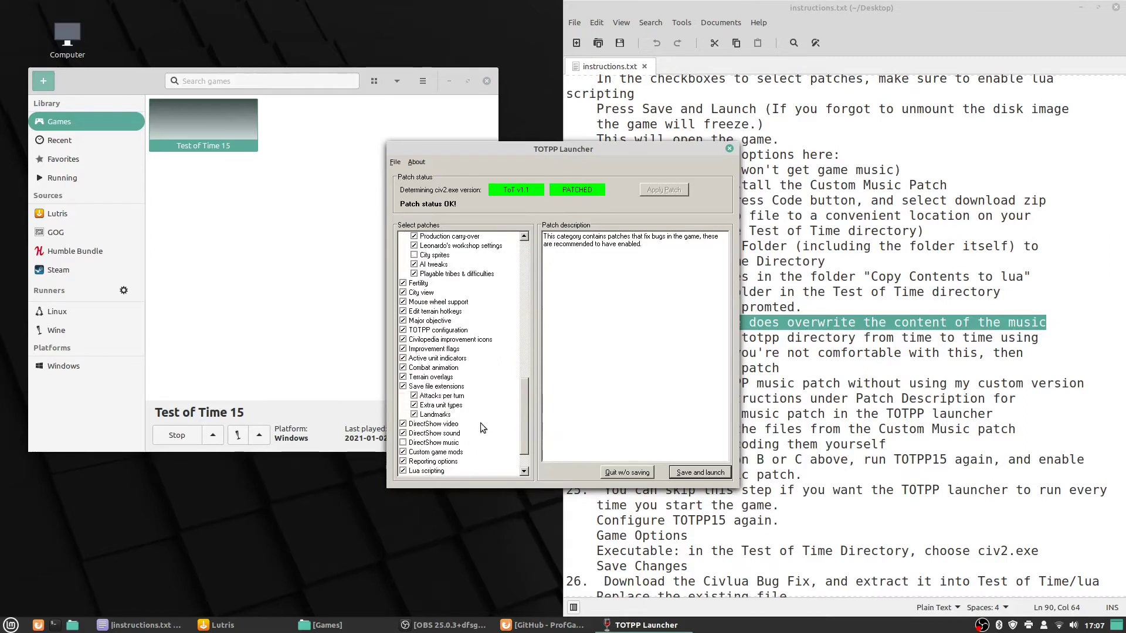
click(437, 444)
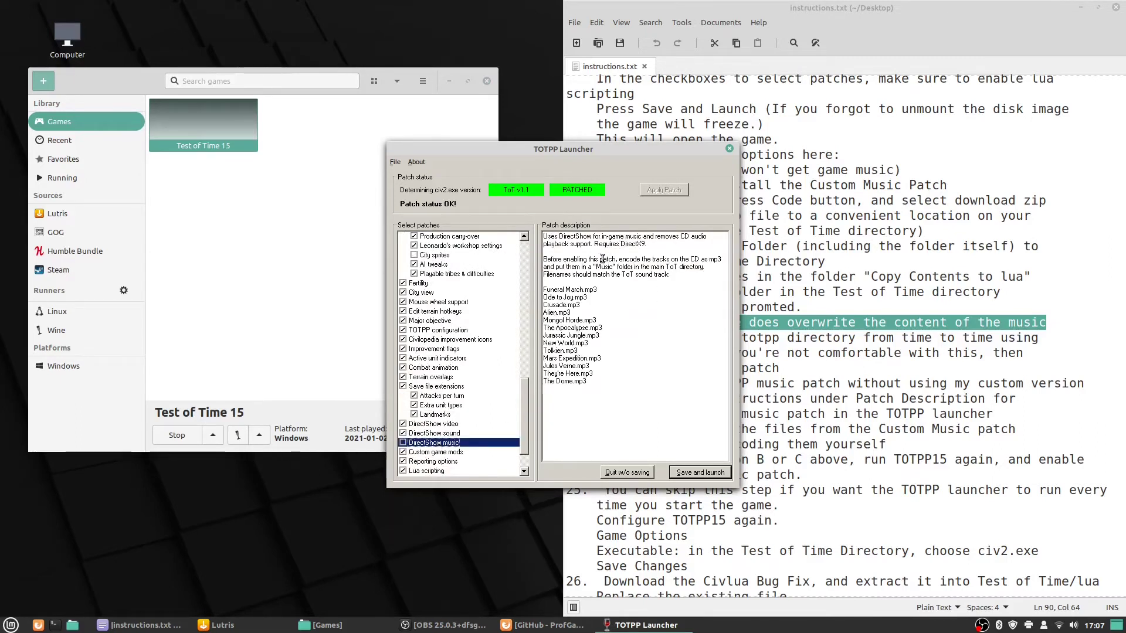
drag(587, 382, 545, 293)
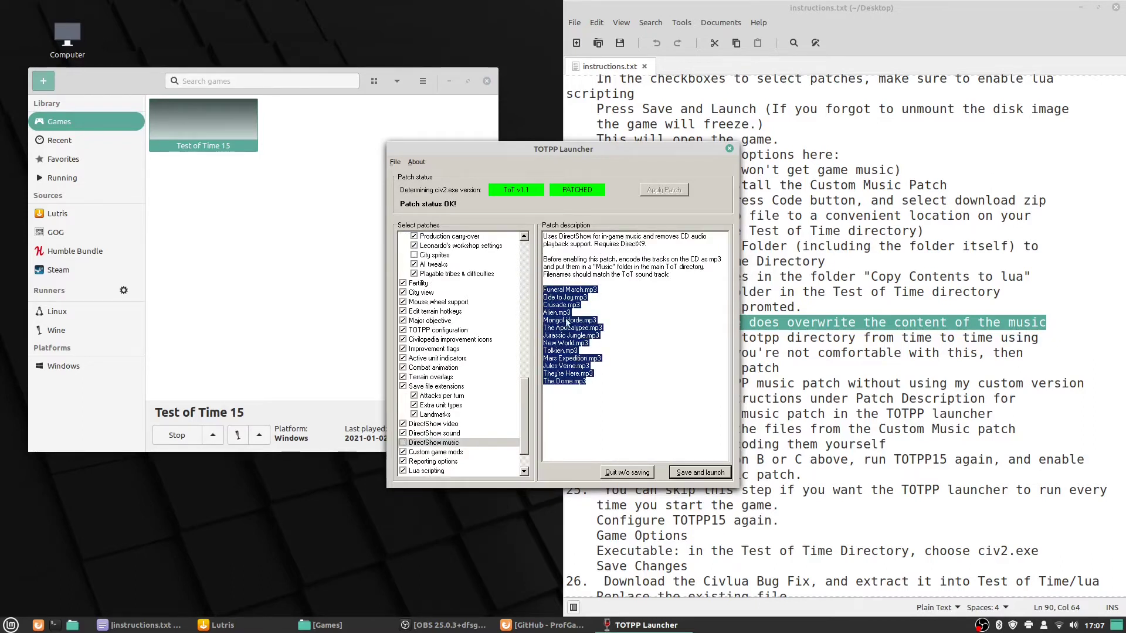
click(618, 350)
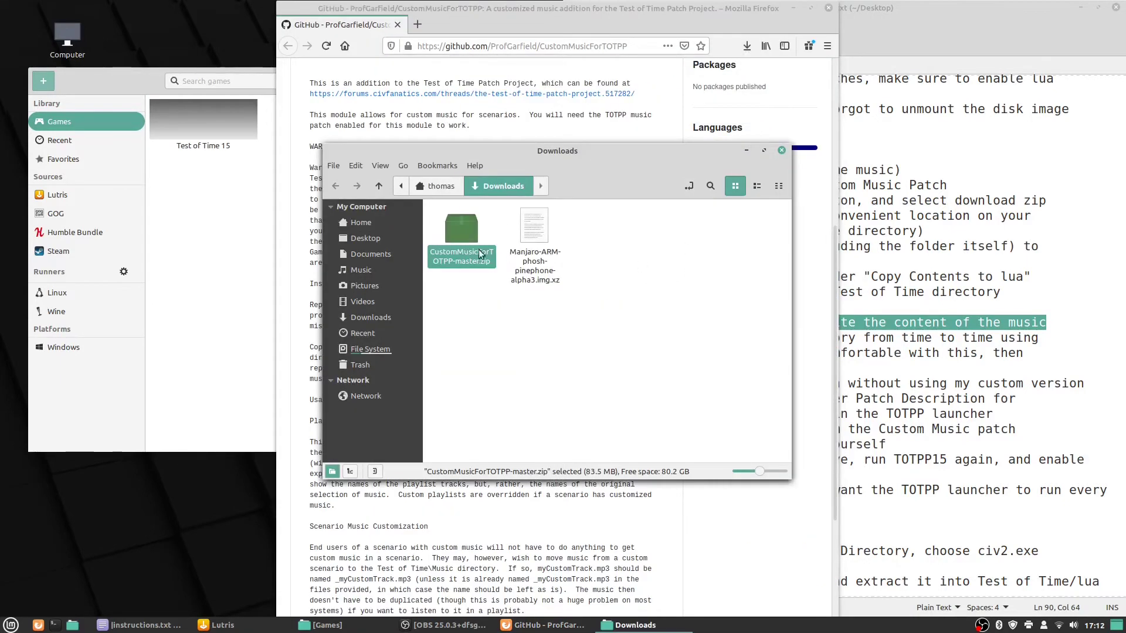
Extract all of CustomMusicForTOTPP-master.zip to the Desktop, keeping the directory structure, and show the extracted files.
right_click(475, 231)
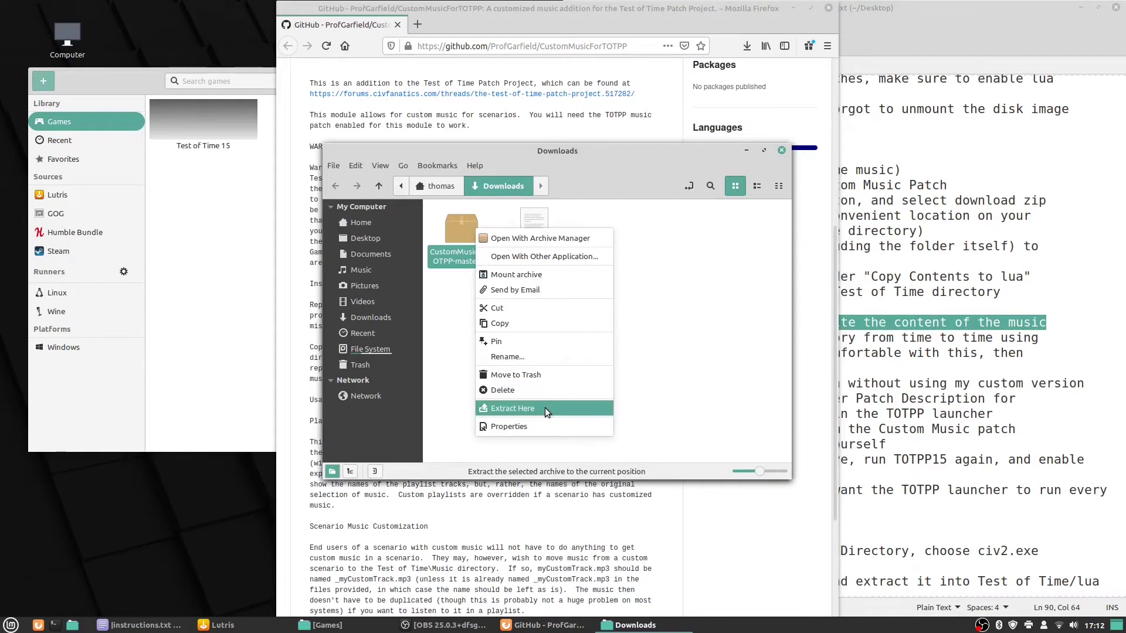
click(456, 227)
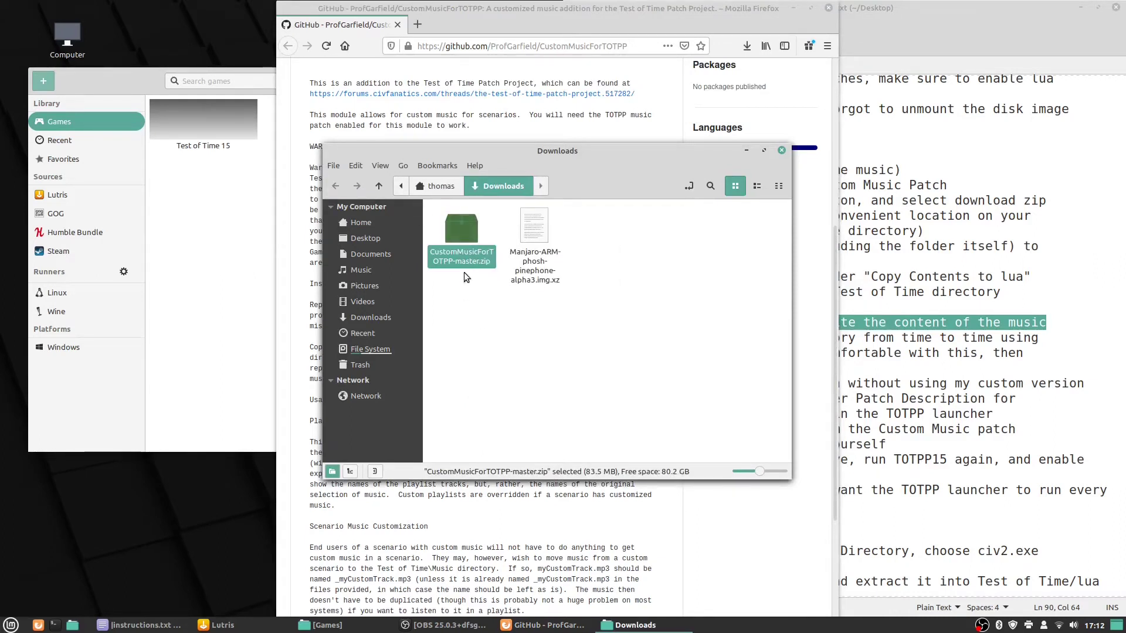
double_click(462, 225)
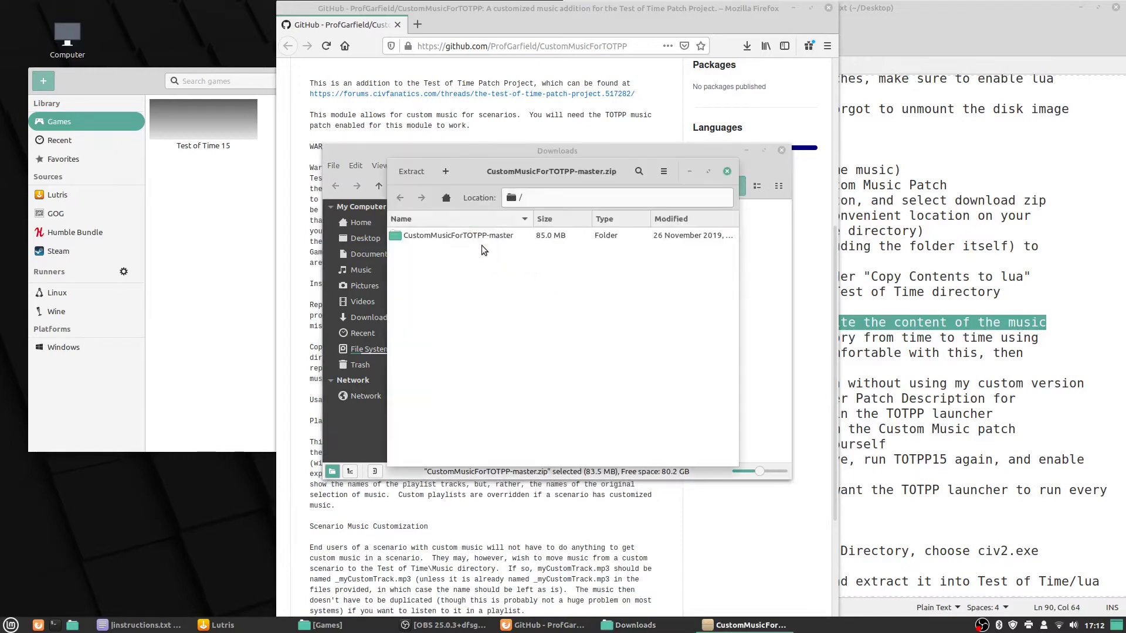
click(409, 174)
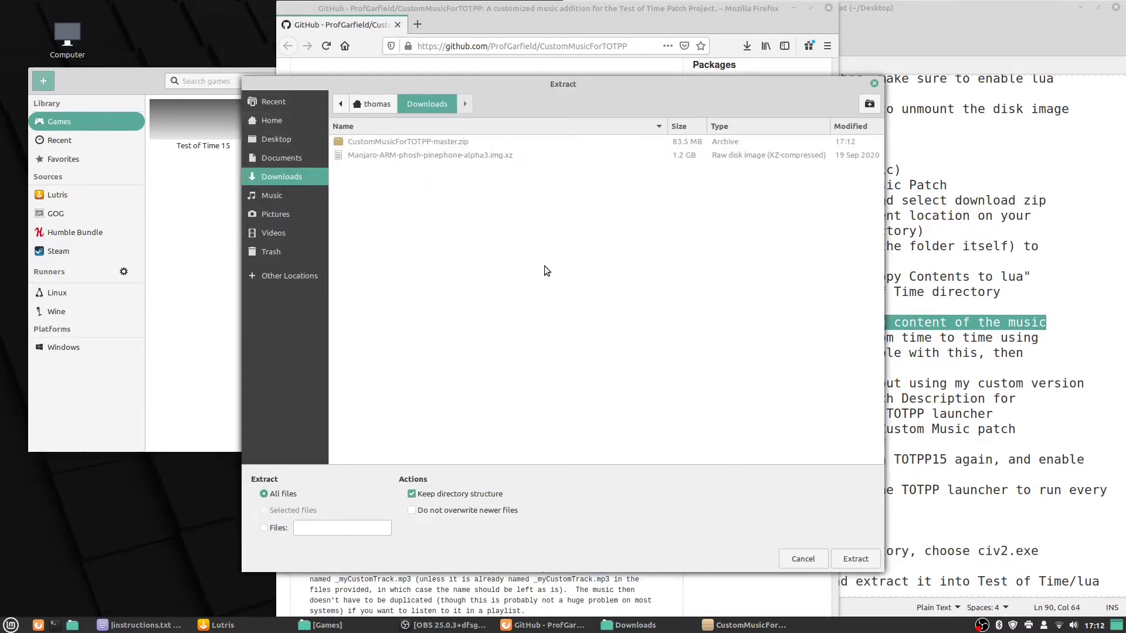
click(284, 141)
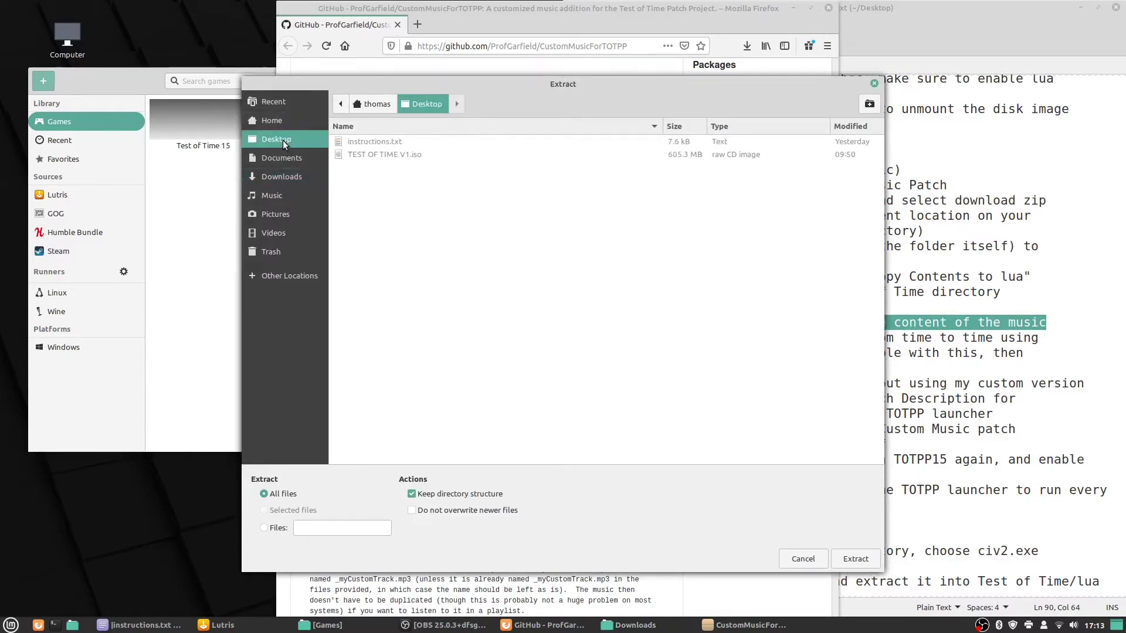
click(855, 559)
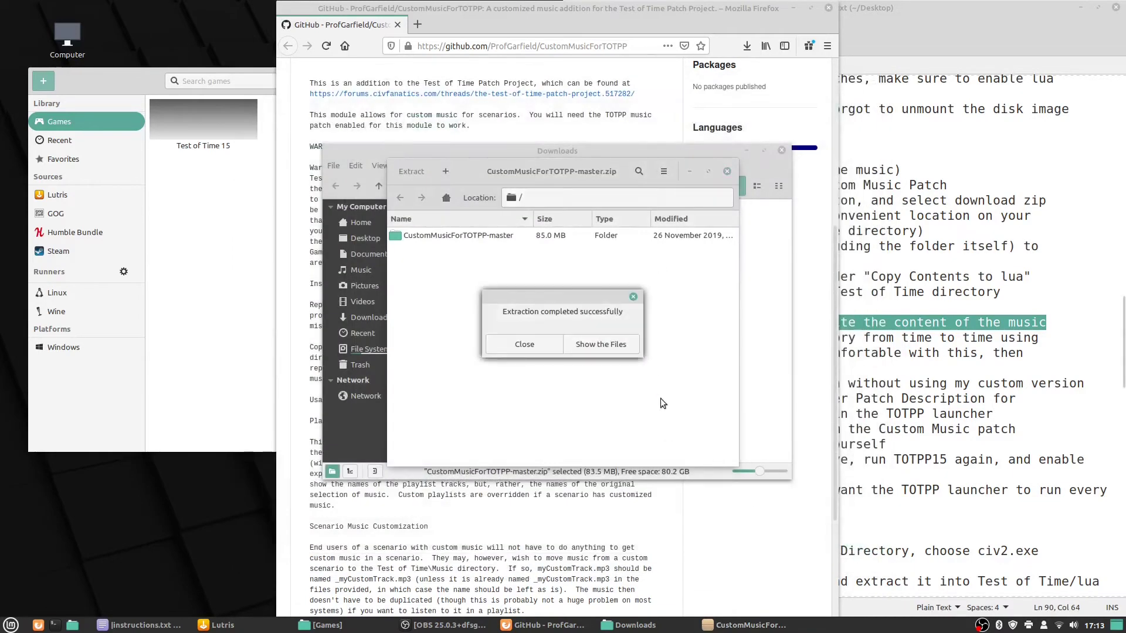
click(610, 347)
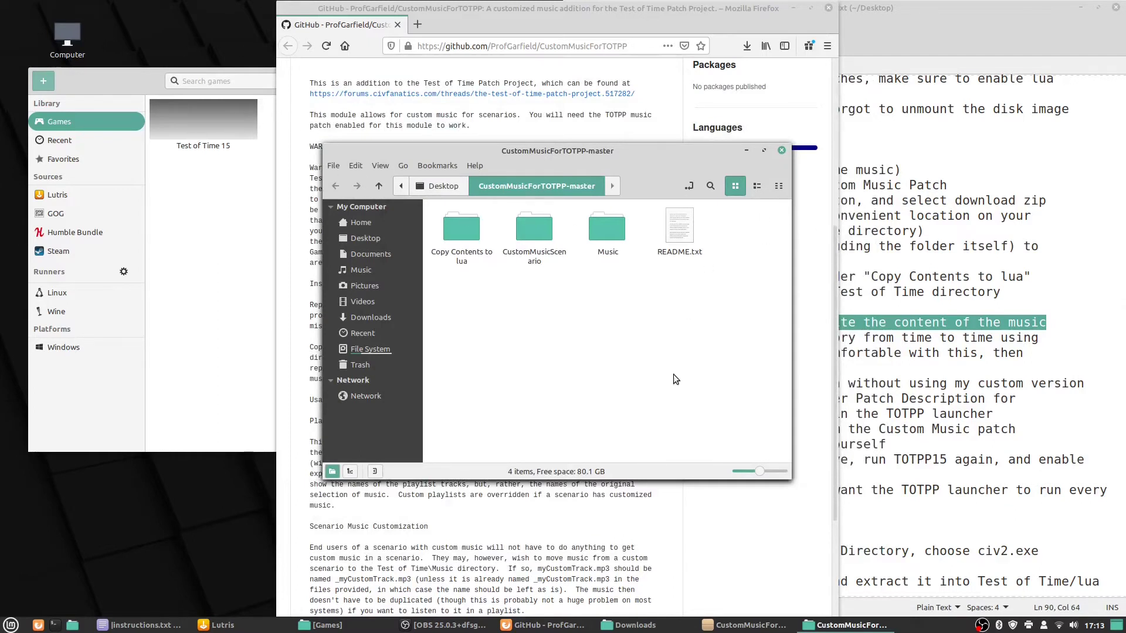
Minimize Lutris and open the Games/TOTPP15/drive_c/Test of Time folder in a second file window beside the extracted patch.
click(155, 75)
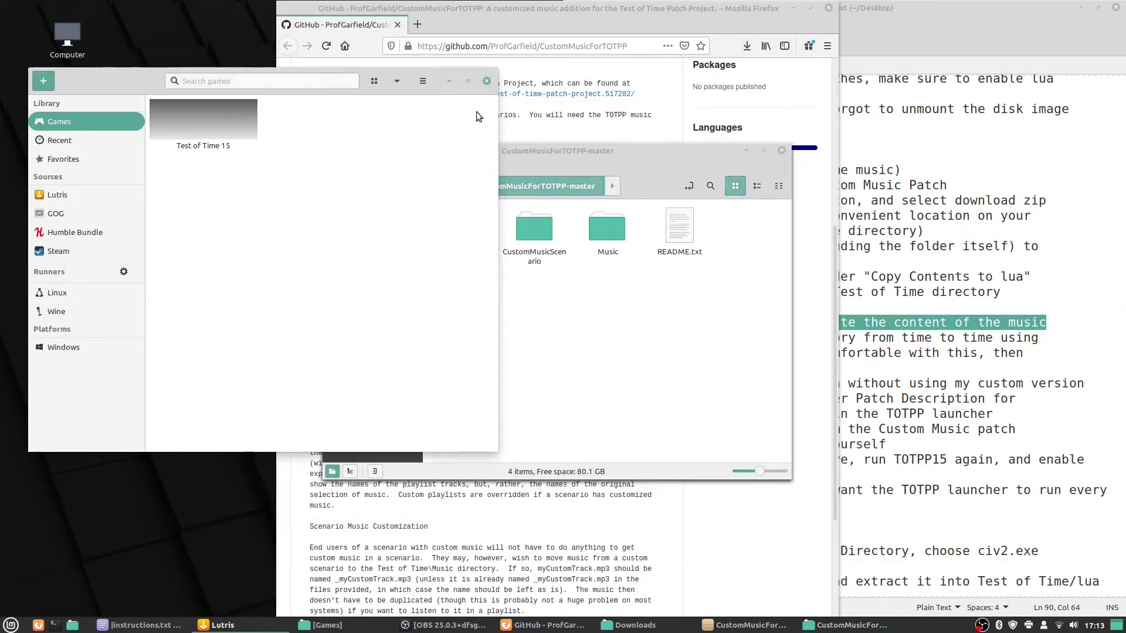
click(452, 93)
double_click(68, 94)
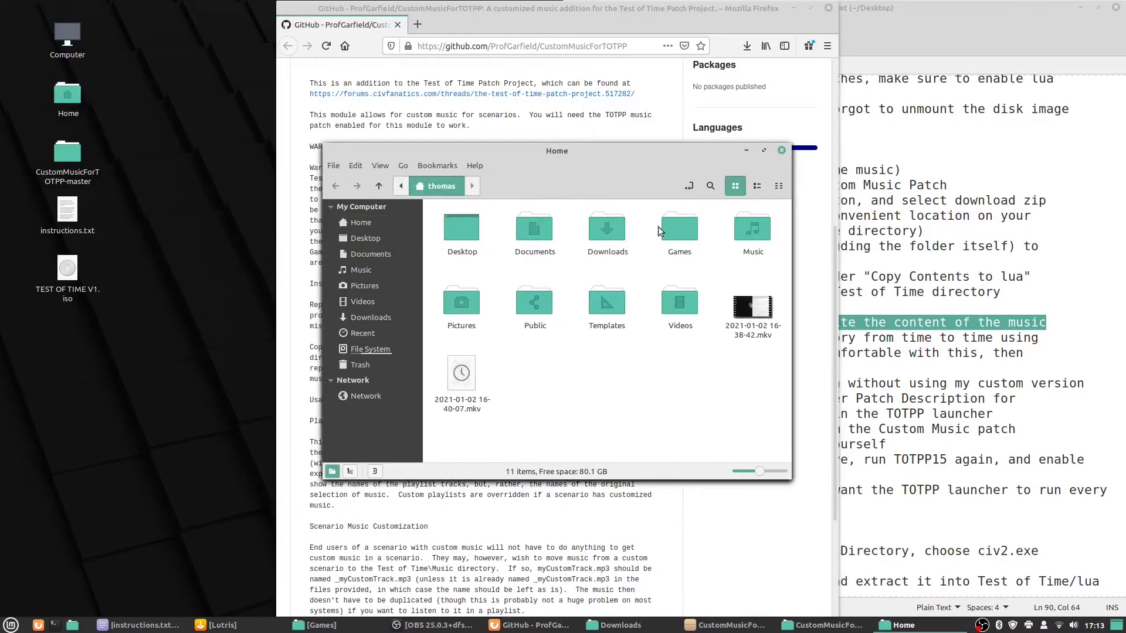
double_click(681, 227)
key(super+Left)
key(super+Down)
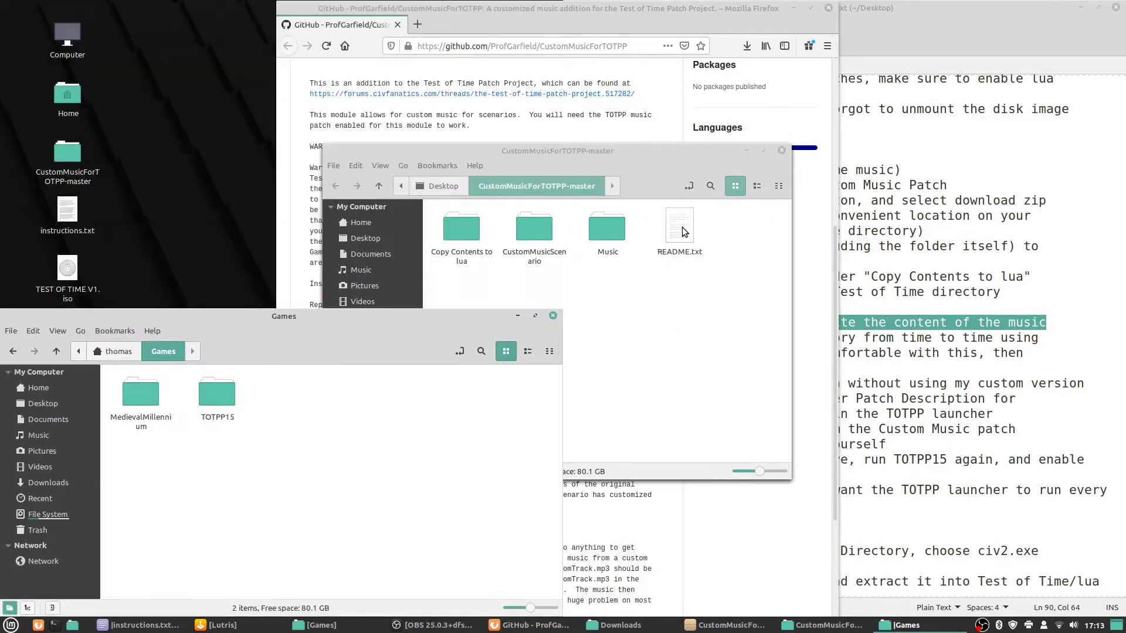
double_click(222, 398)
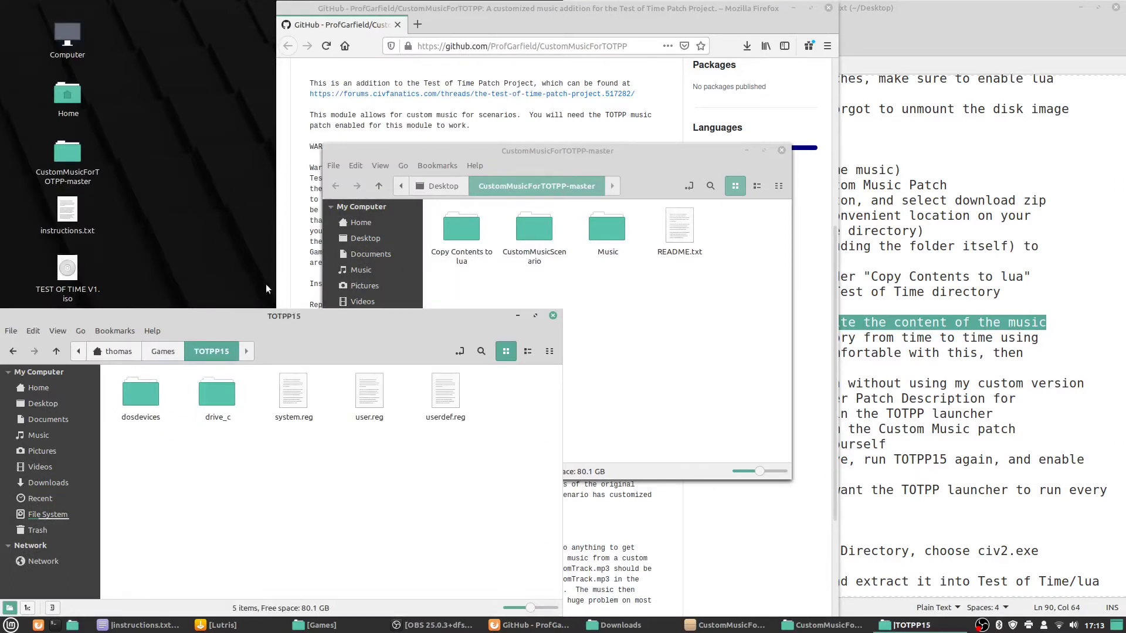
double_click(223, 399)
double_click(293, 391)
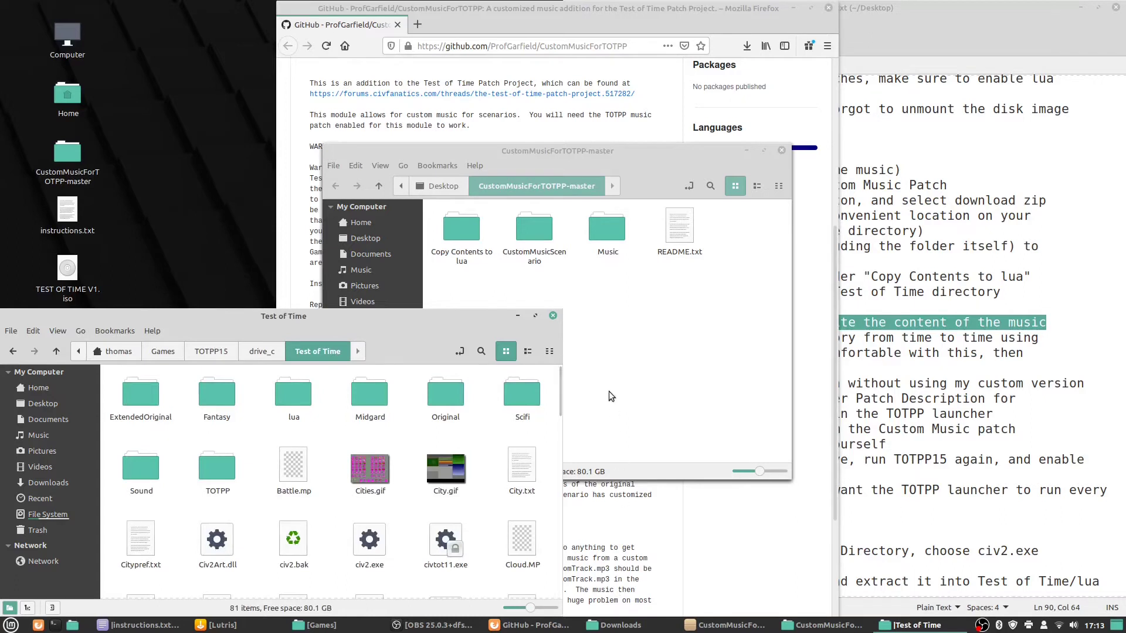
Copy the Music folder from CustomMusicForTOTPP-master into the Test of Time directory.
click(612, 233)
right_click(612, 234)
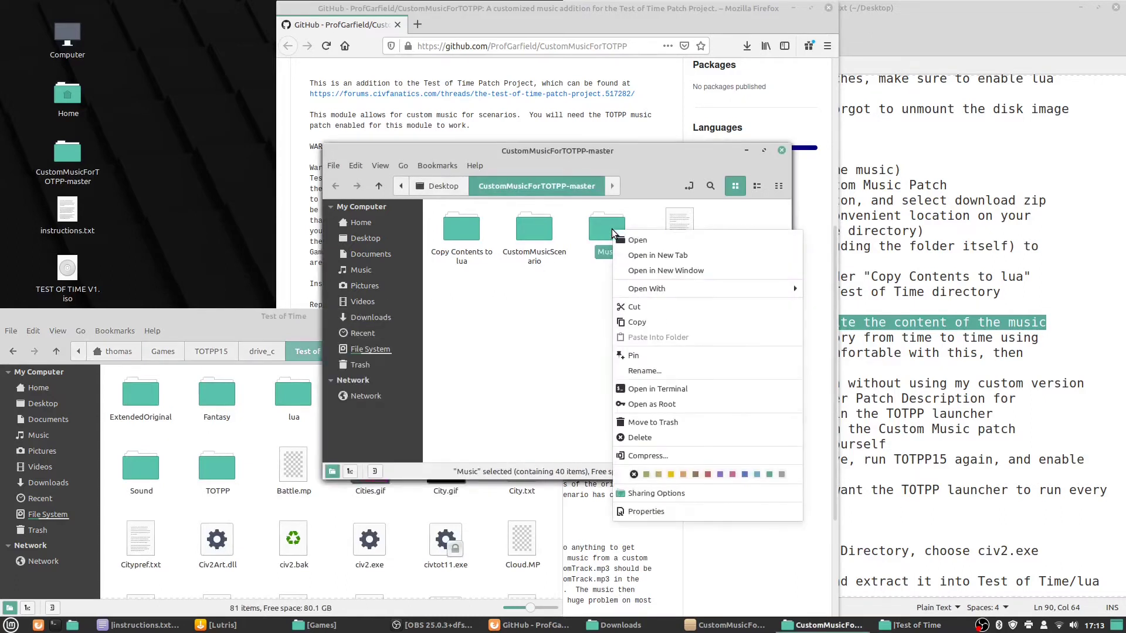
click(653, 327)
click(194, 500)
right_click(195, 500)
click(204, 472)
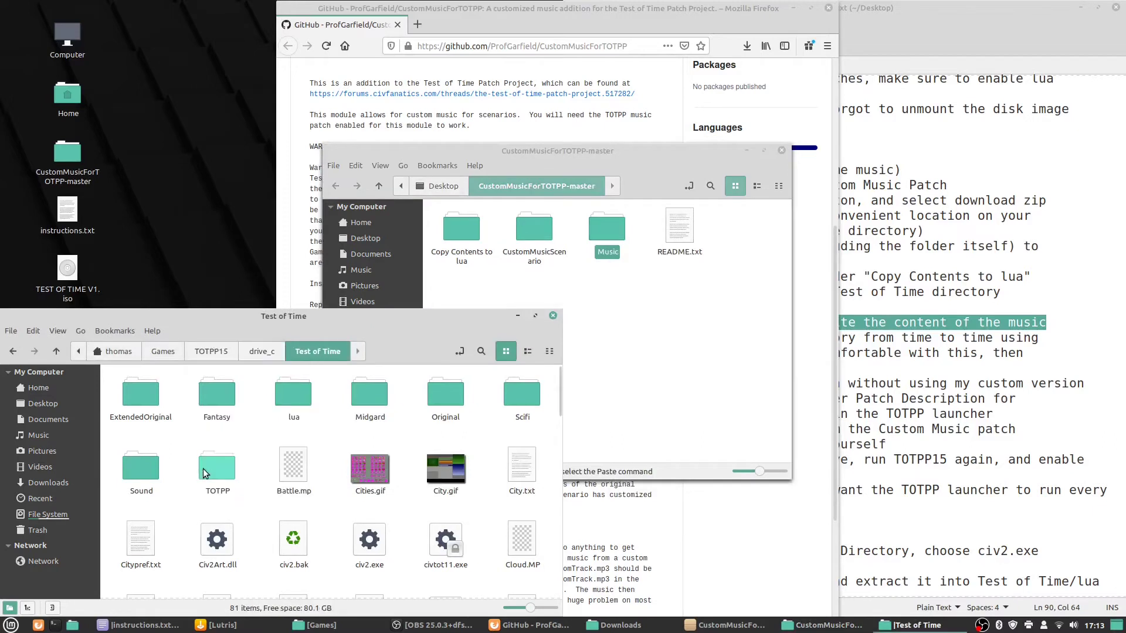
Copy customMusic.lua, file.lua and init.lua from the "Copy Contents to lua" folder into the lua folder of the Test of Time directory.
click(663, 329)
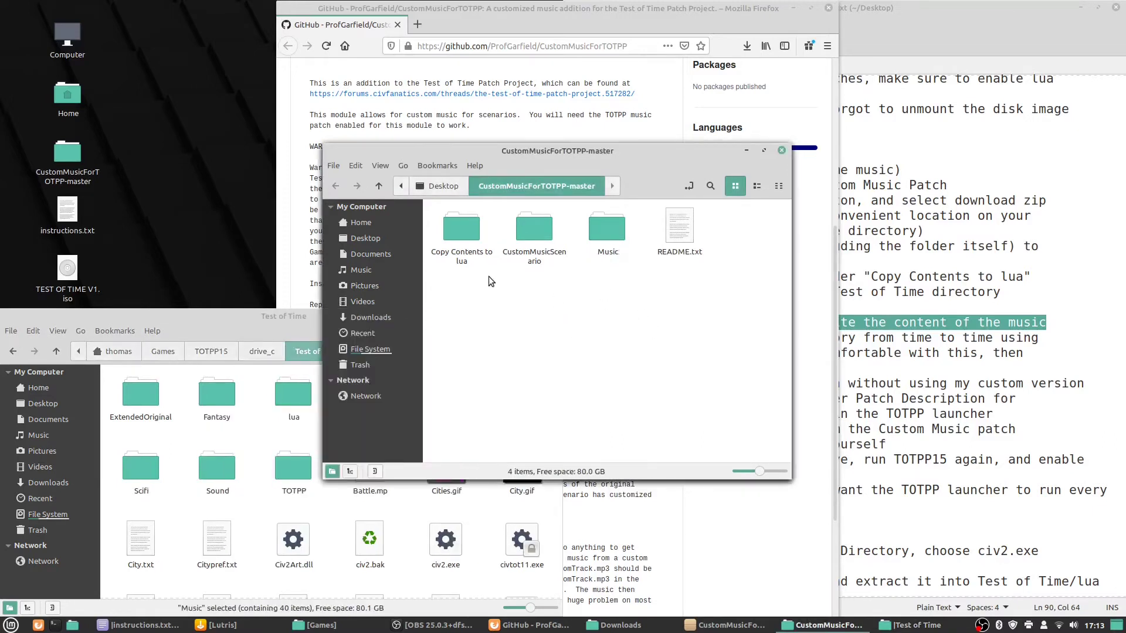
double_click(461, 229)
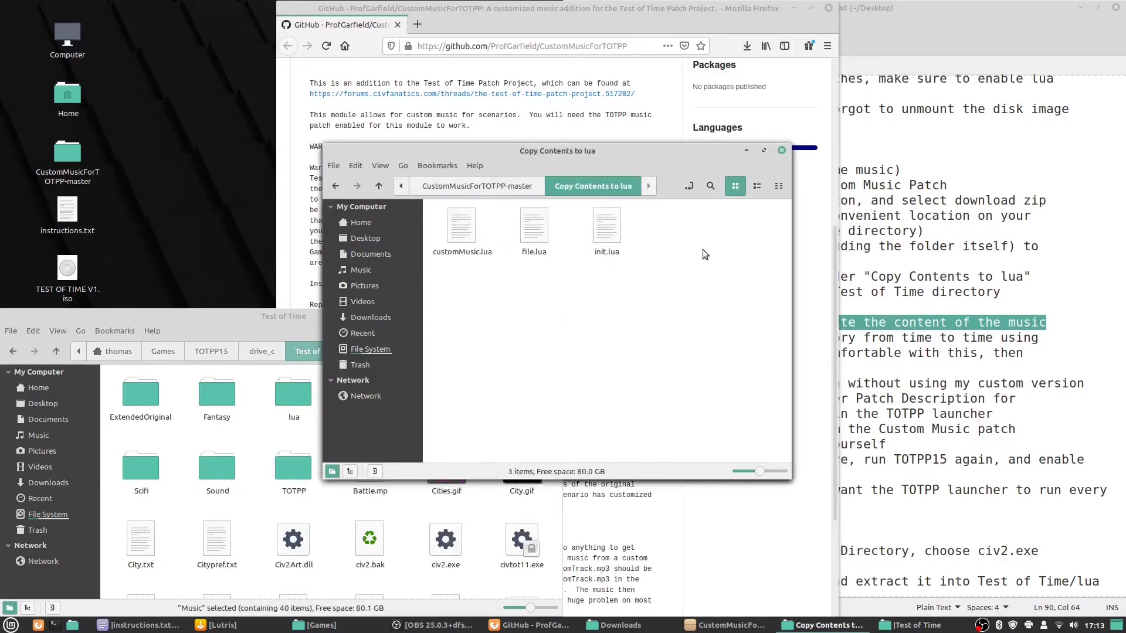
drag(702, 250, 429, 225)
right_click(473, 239)
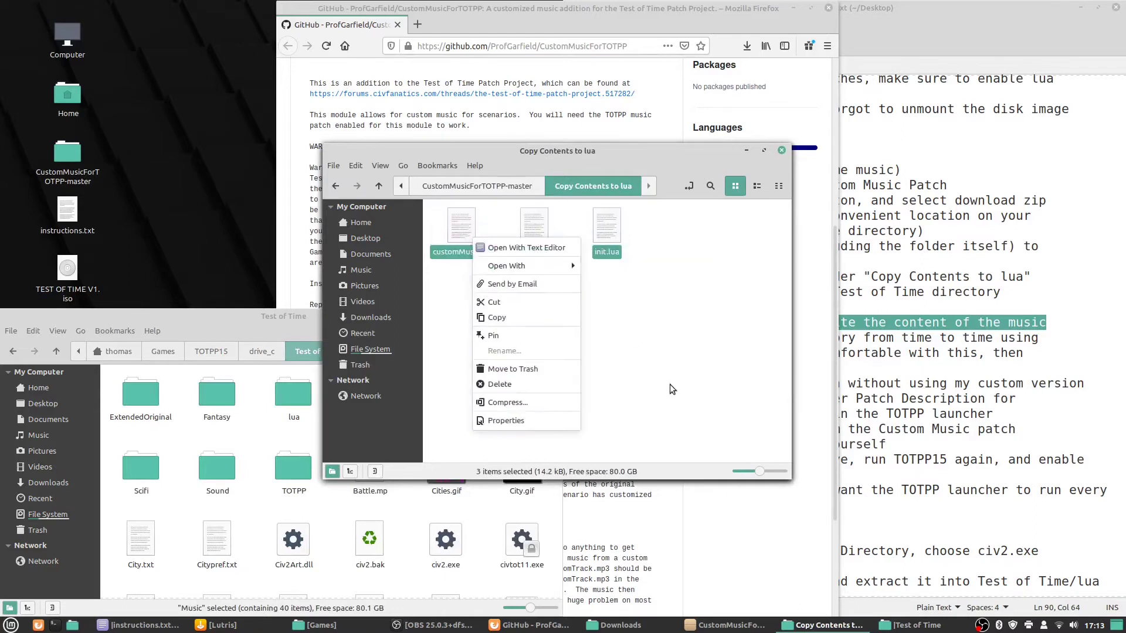
click(532, 318)
double_click(278, 400)
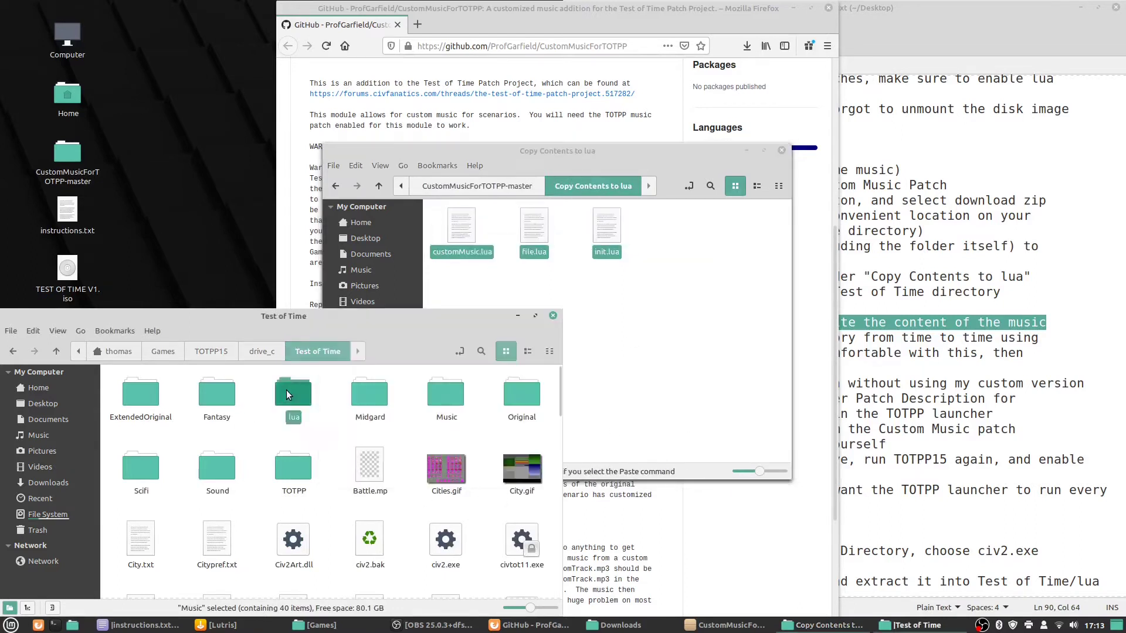
right_click(258, 405)
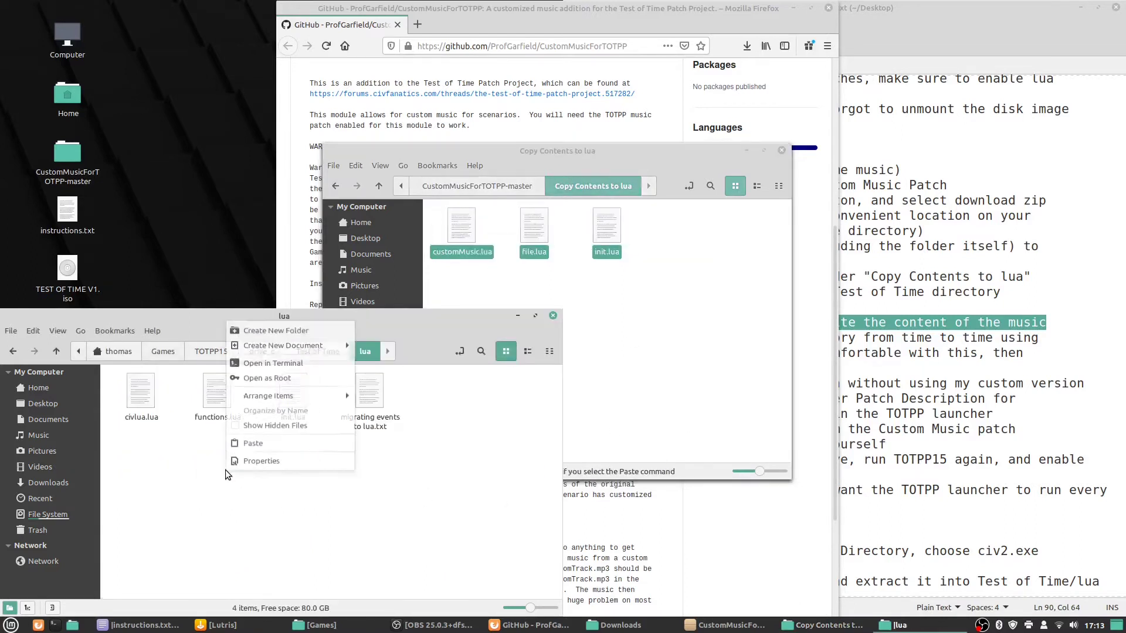
click(256, 444)
click(414, 601)
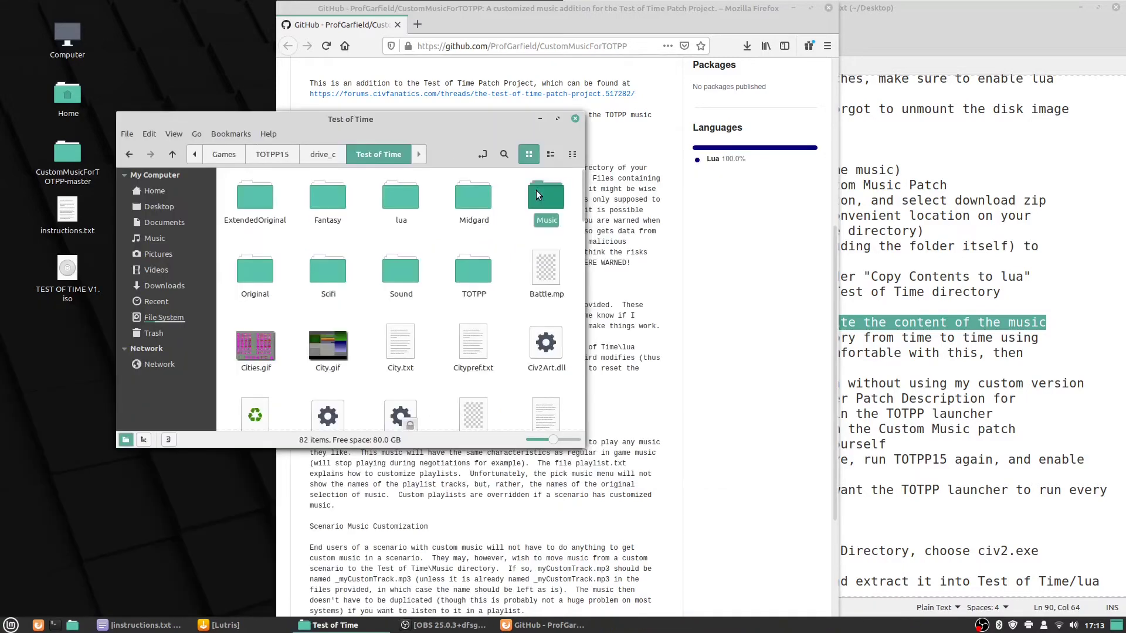
Examine the playlist rules and track lists of playlist.txt in the Test of Time Music folder, then close the file and the folder window.
double_click(546, 200)
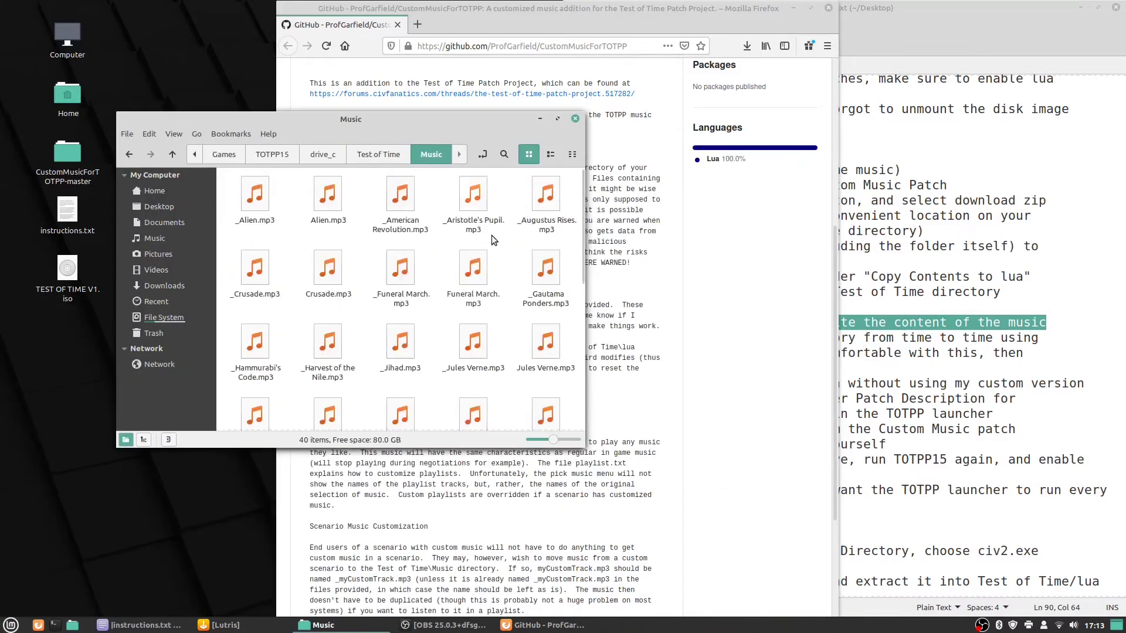
drag(305, 124, 251, 110)
scroll(399, 293, down, 6)
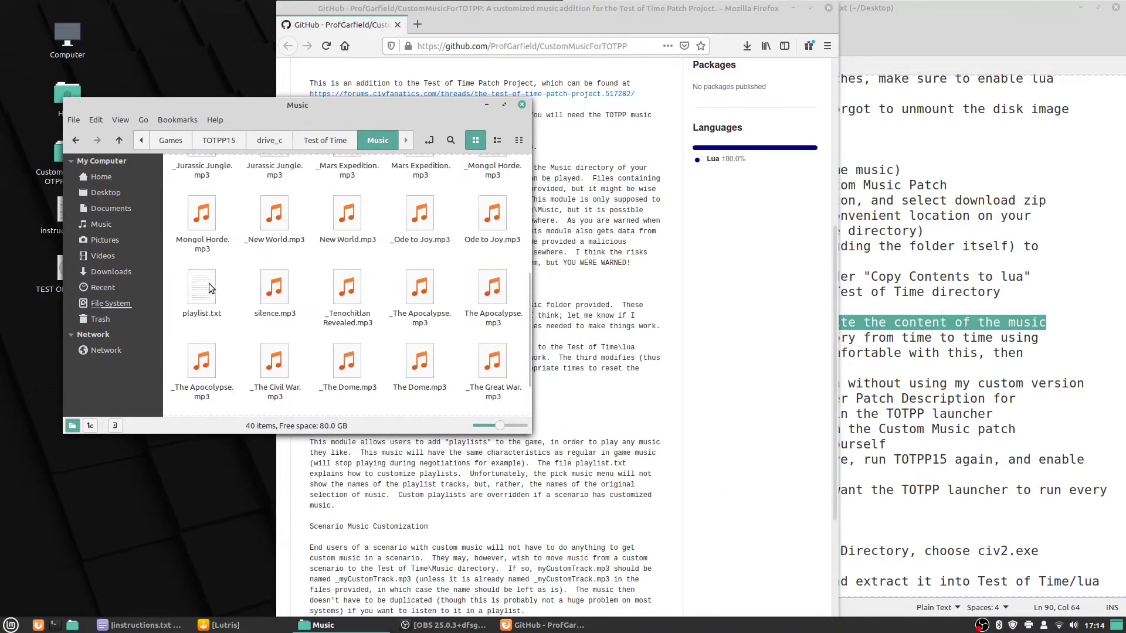
double_click(204, 289)
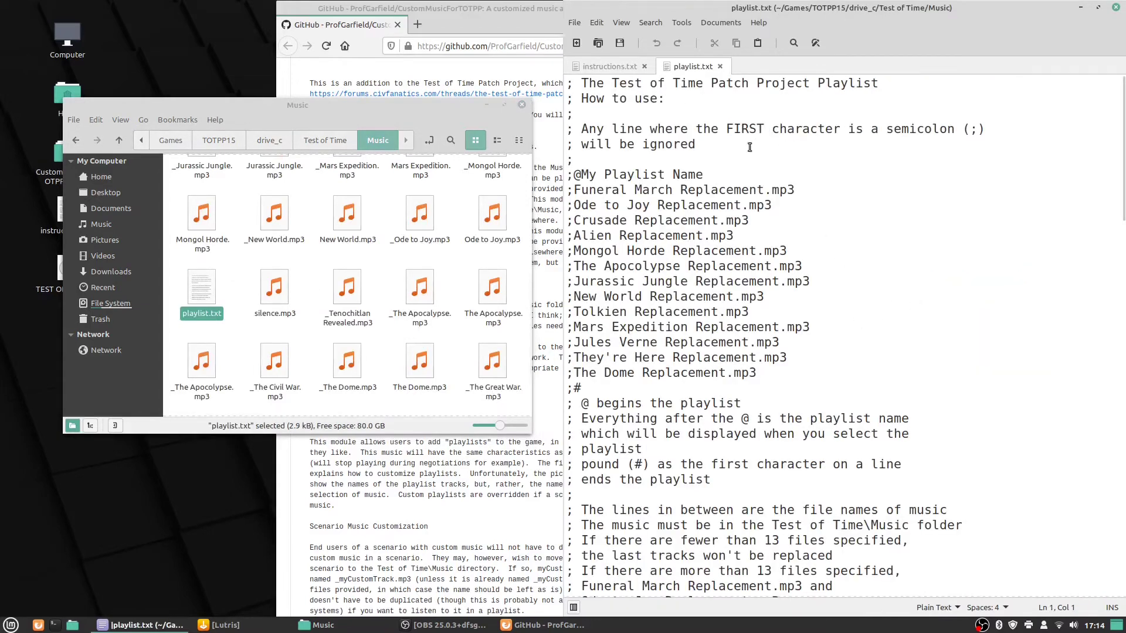
scroll(751, 226, down, 12)
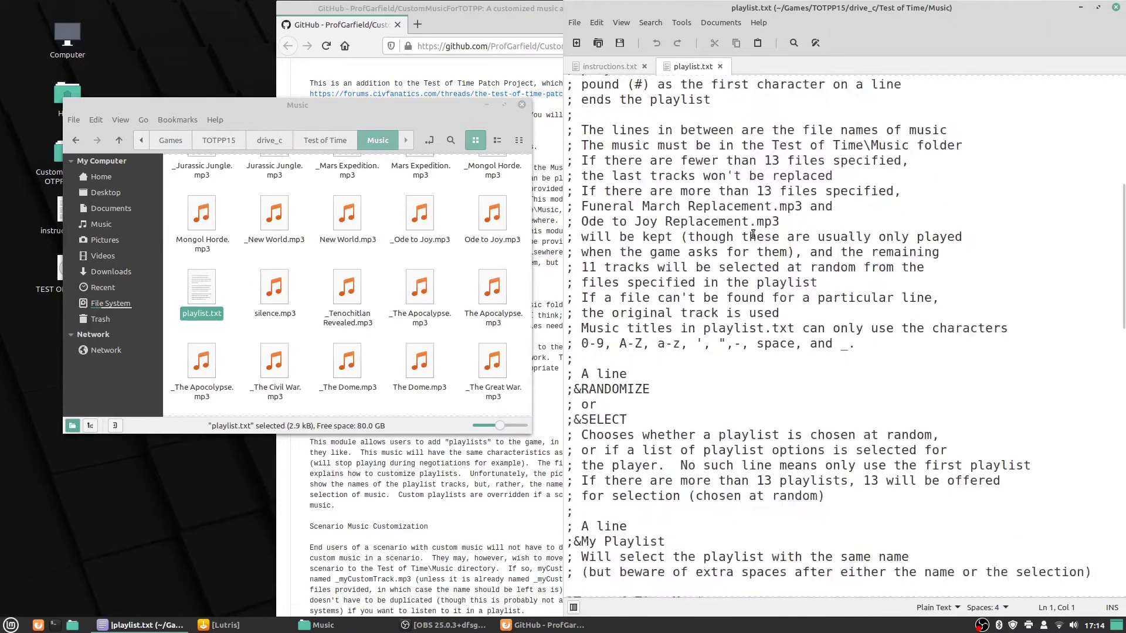
scroll(751, 229, down, 10)
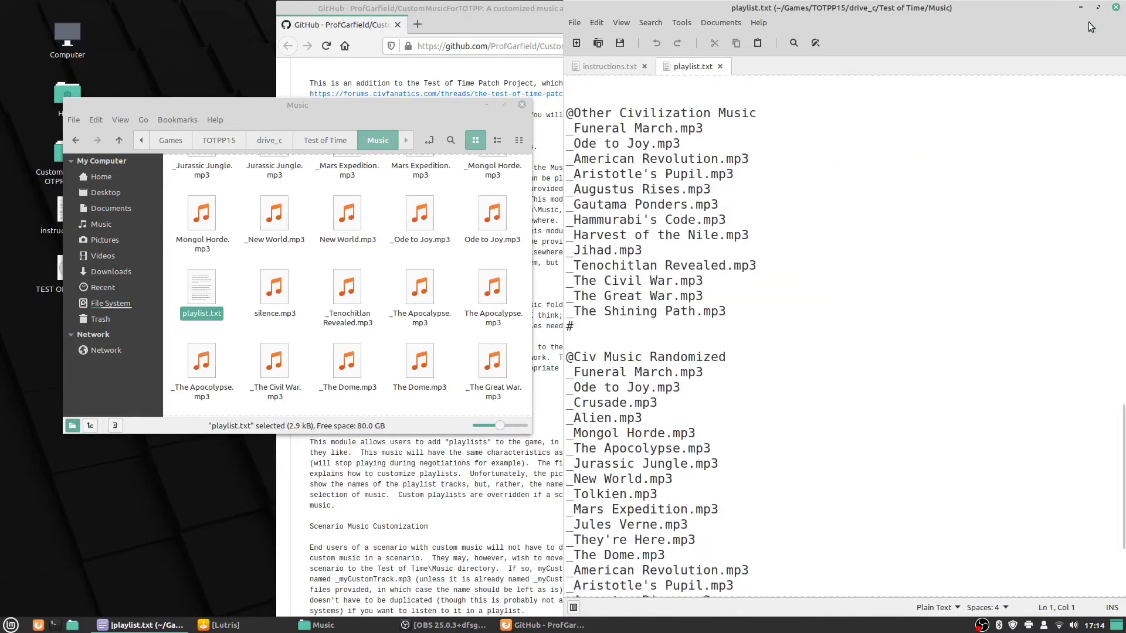
click(721, 67)
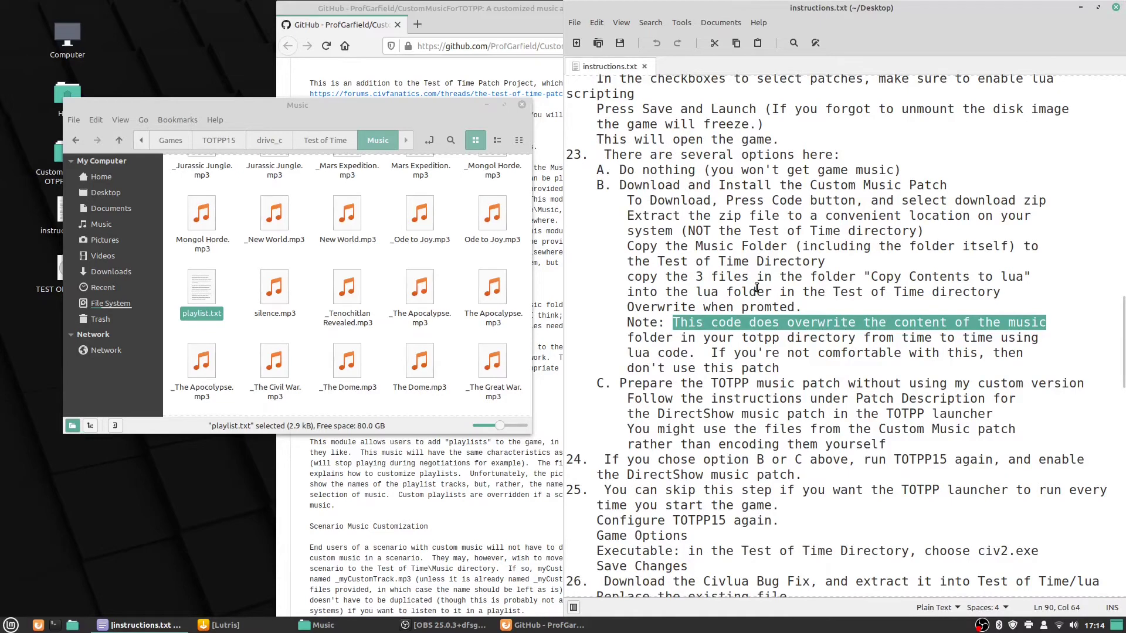
click(522, 105)
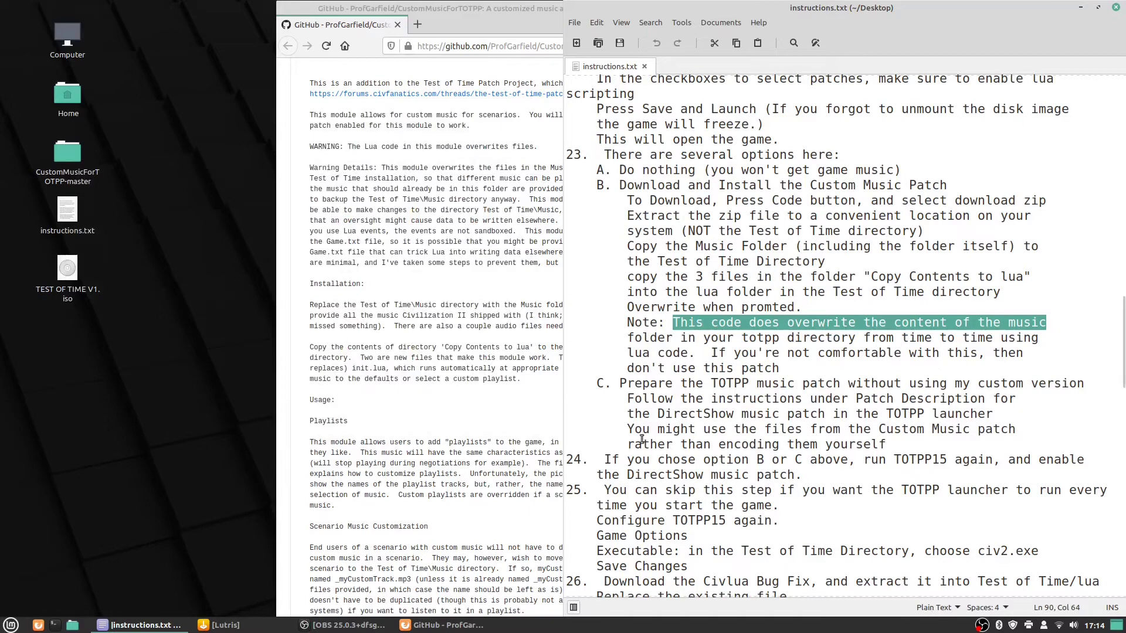
Run Test of Time 15 from Lutris, enable the DirectShow music patch in the TOTPP Launcher, and save and launch the game.
click(255, 624)
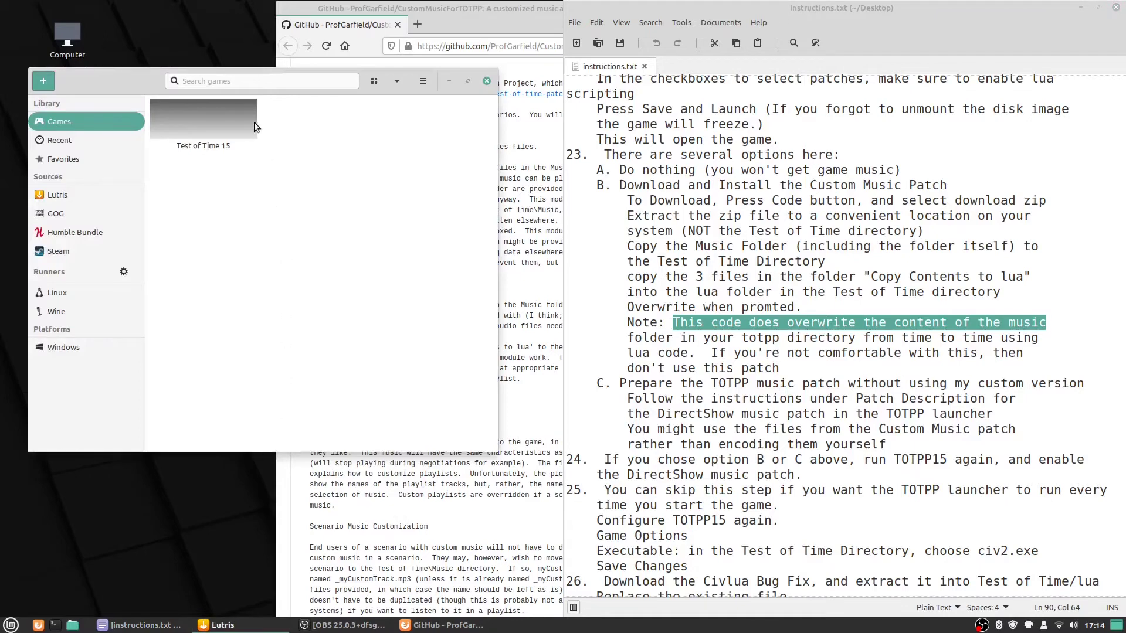
double_click(208, 126)
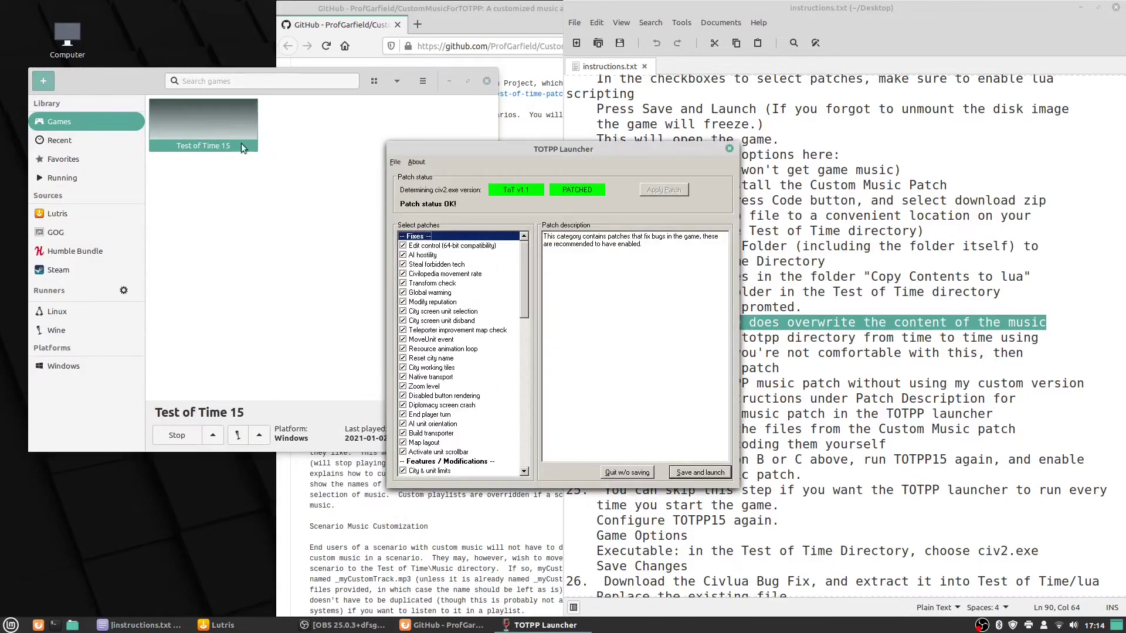
drag(526, 279, 536, 444)
click(412, 405)
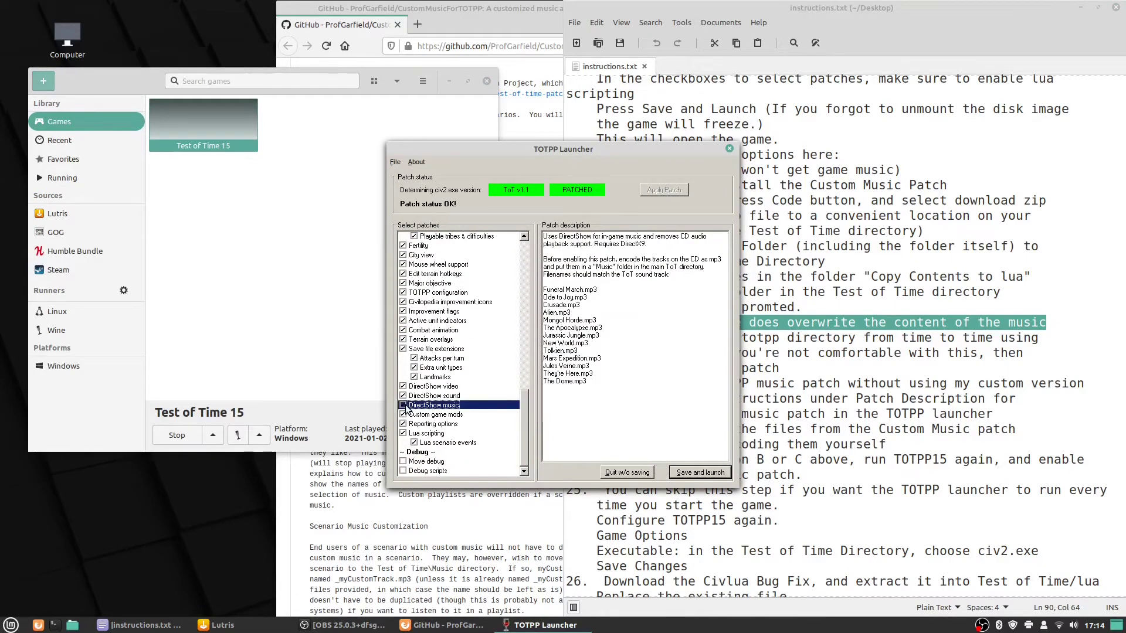
click(700, 472)
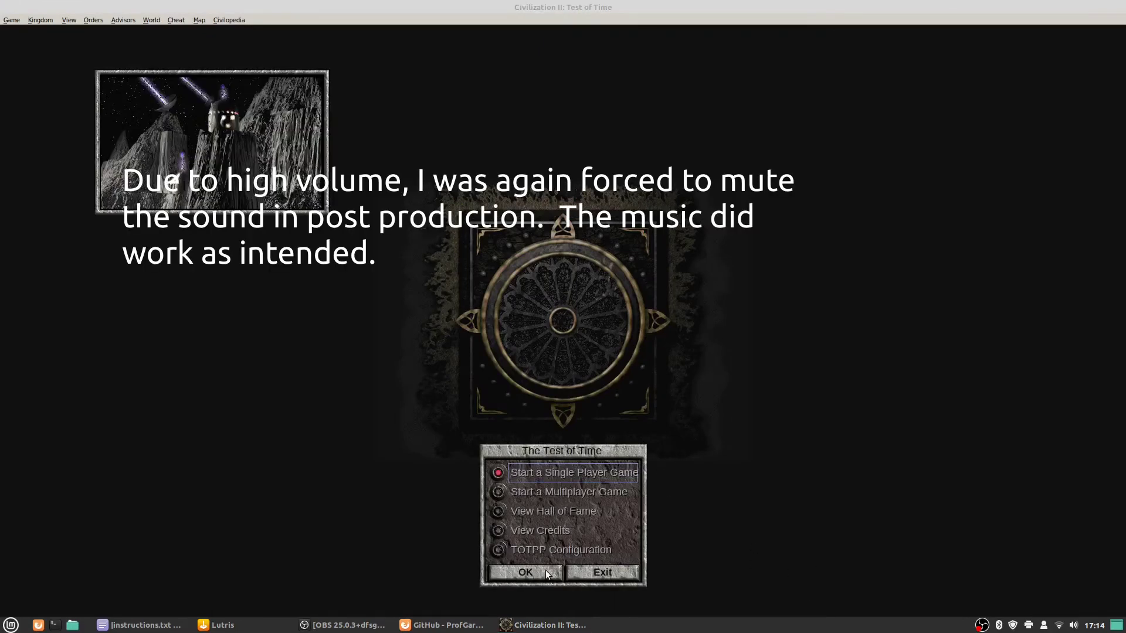
Load tutorial.sav from the Original folder as a single-player game and dismiss the opening message to enter the map.
click(546, 571)
click(547, 533)
click(545, 572)
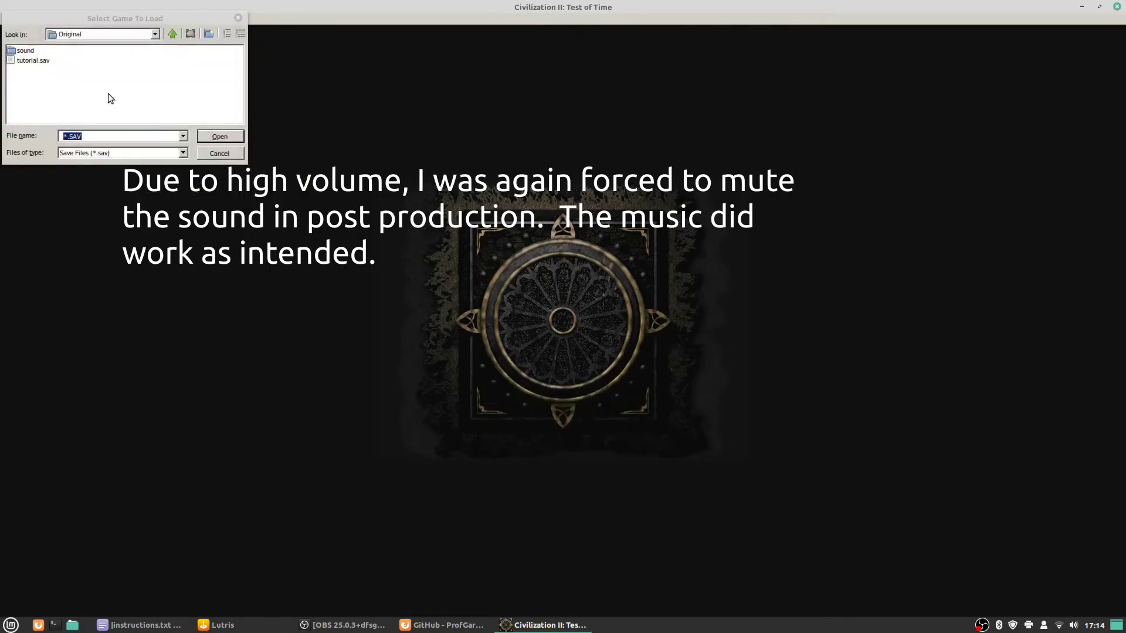
double_click(44, 64)
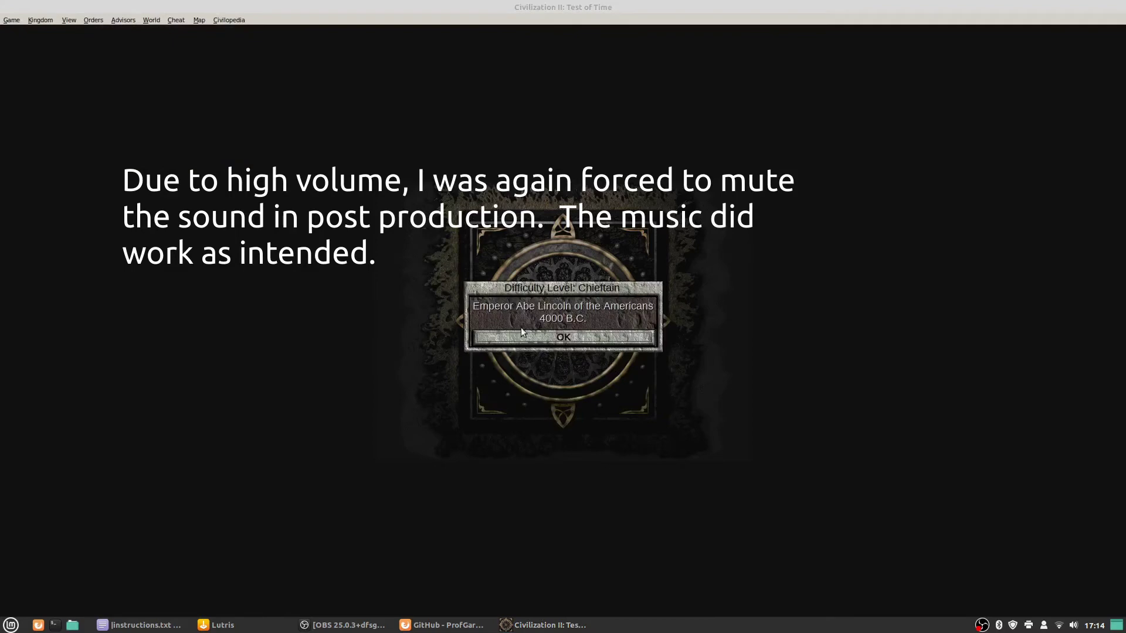
click(526, 336)
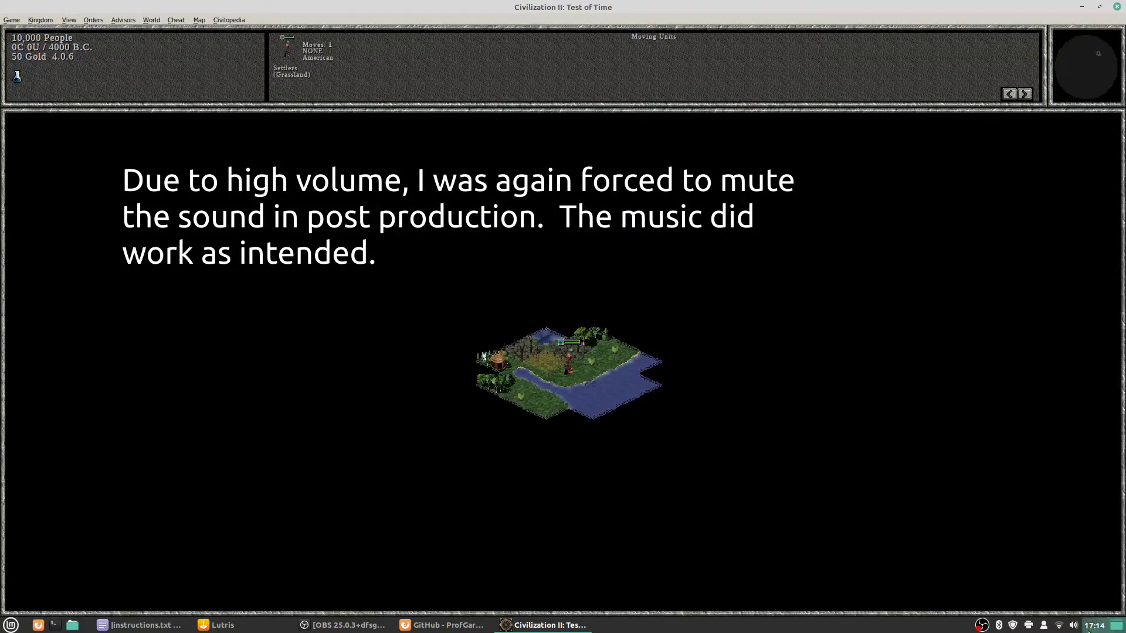
click(1059, 626)
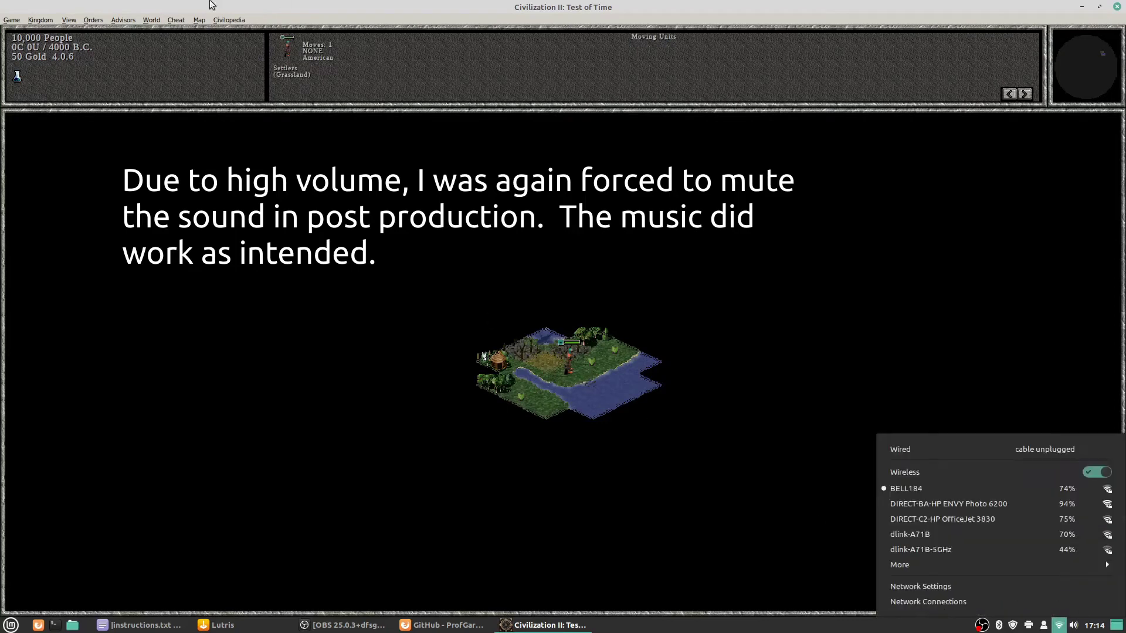
Turn off the Music option in the game options and confirm the change.
click(117, 18)
click(12, 20)
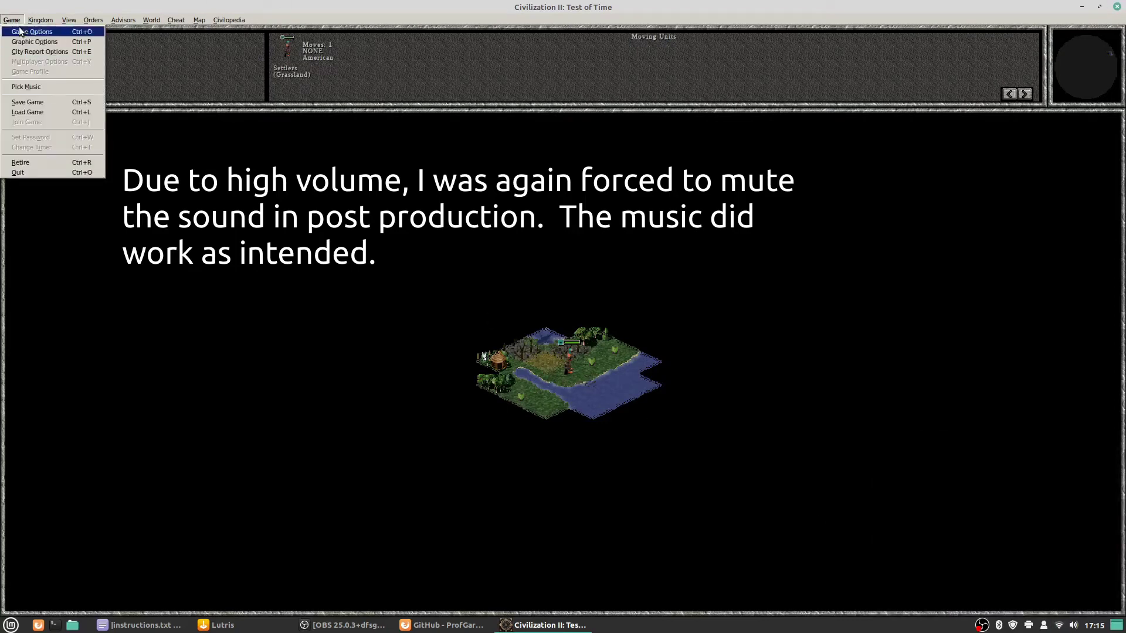
click(19, 32)
click(449, 239)
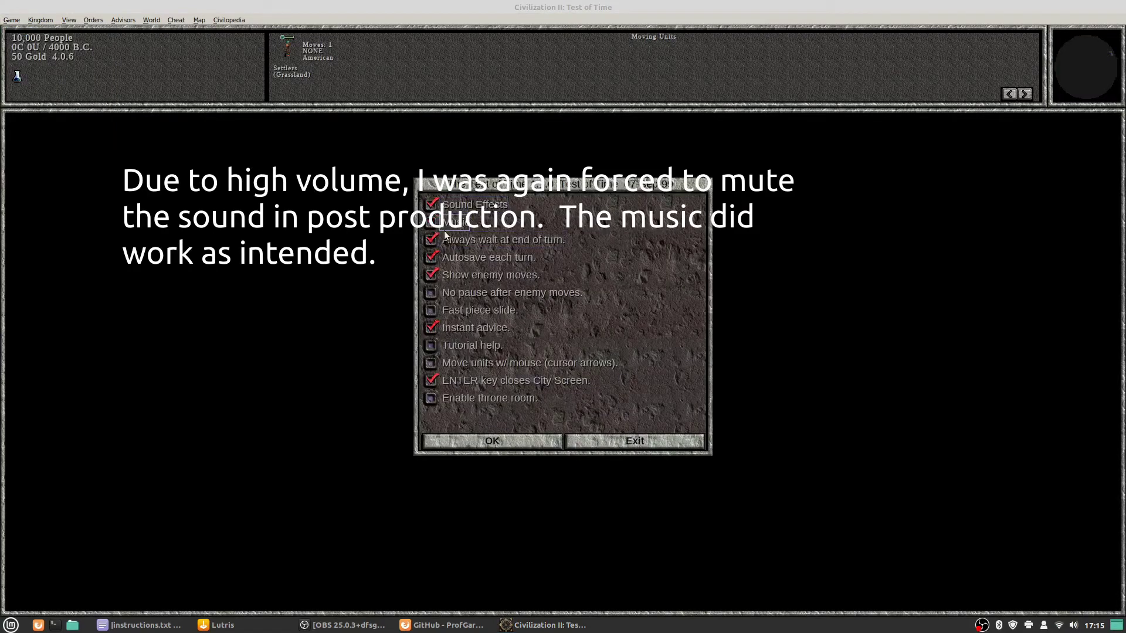
click(498, 444)
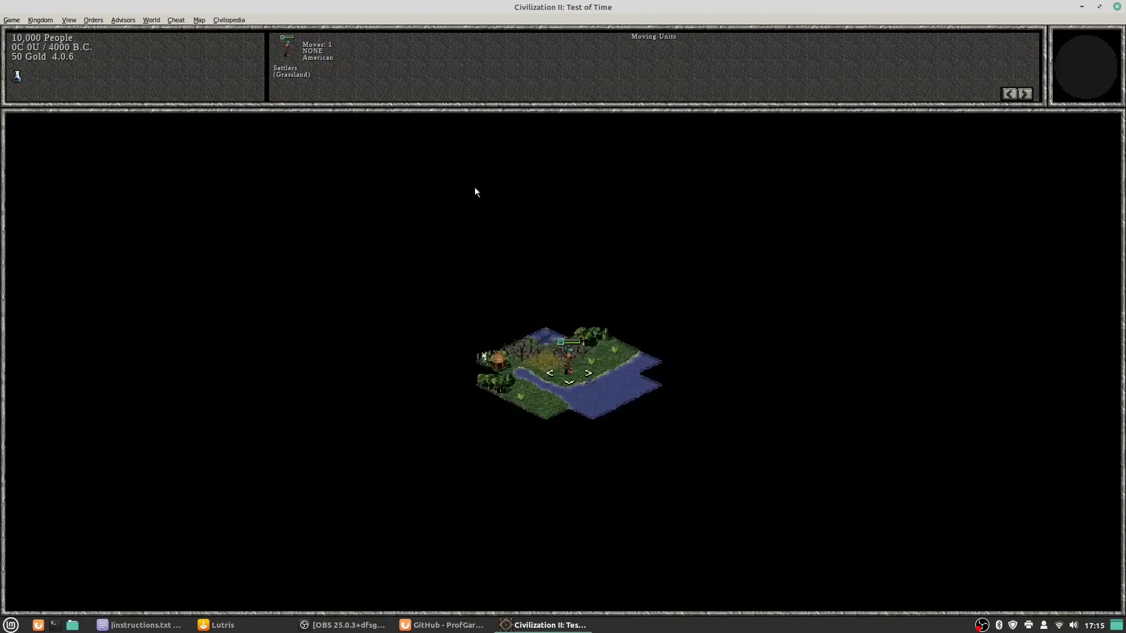
Quit the current game and exit Test of Time from its opening menu.
click(5, 21)
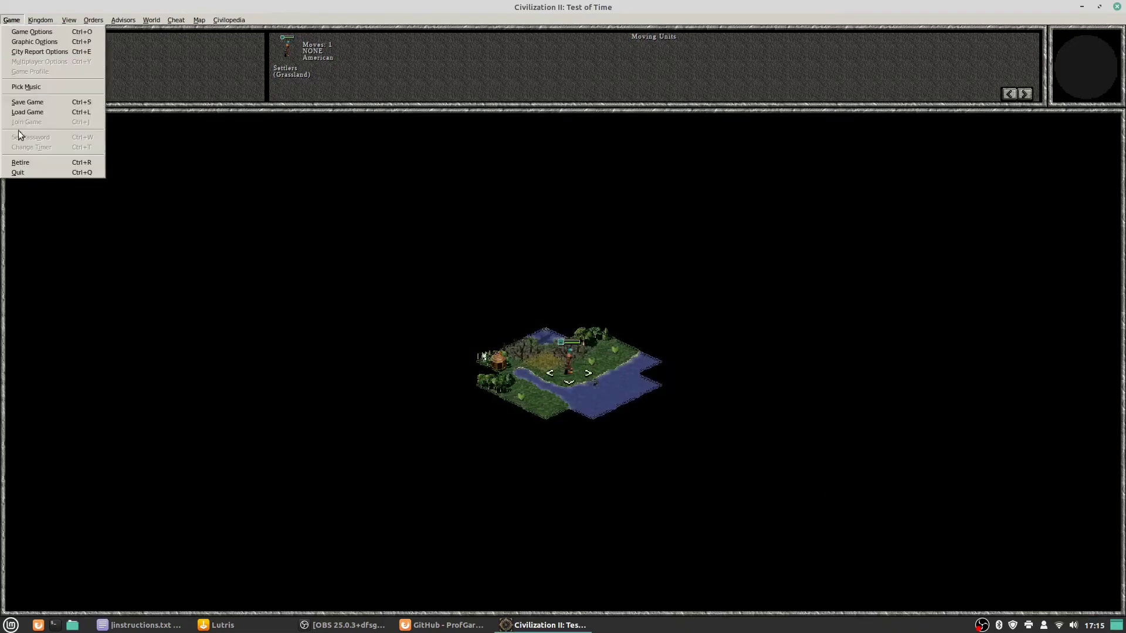
click(38, 172)
click(504, 332)
click(519, 351)
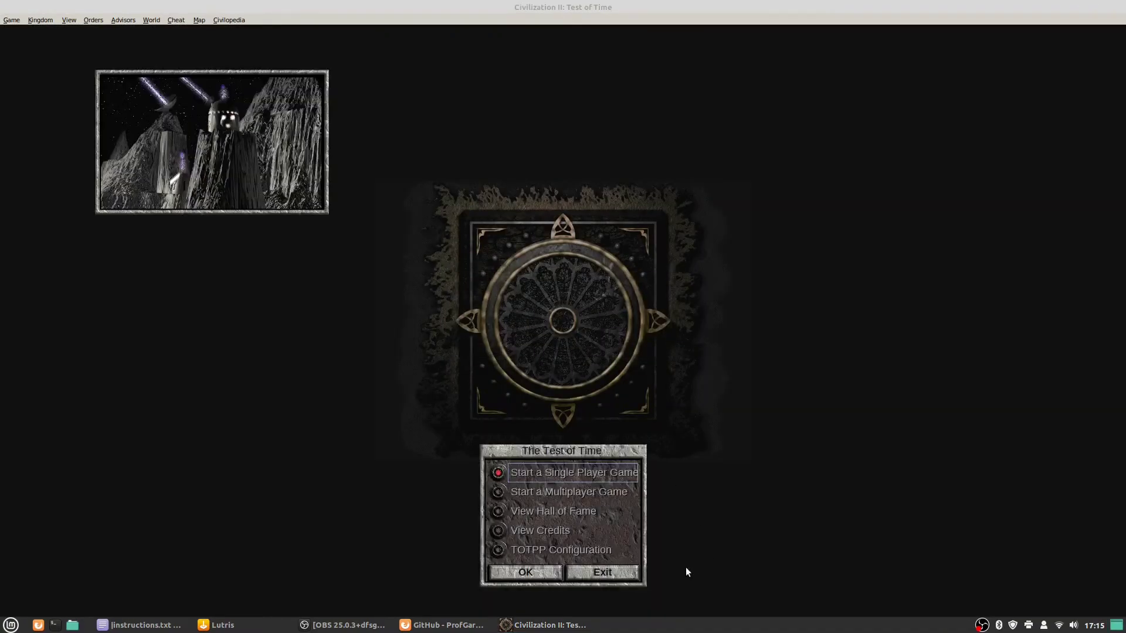
click(614, 573)
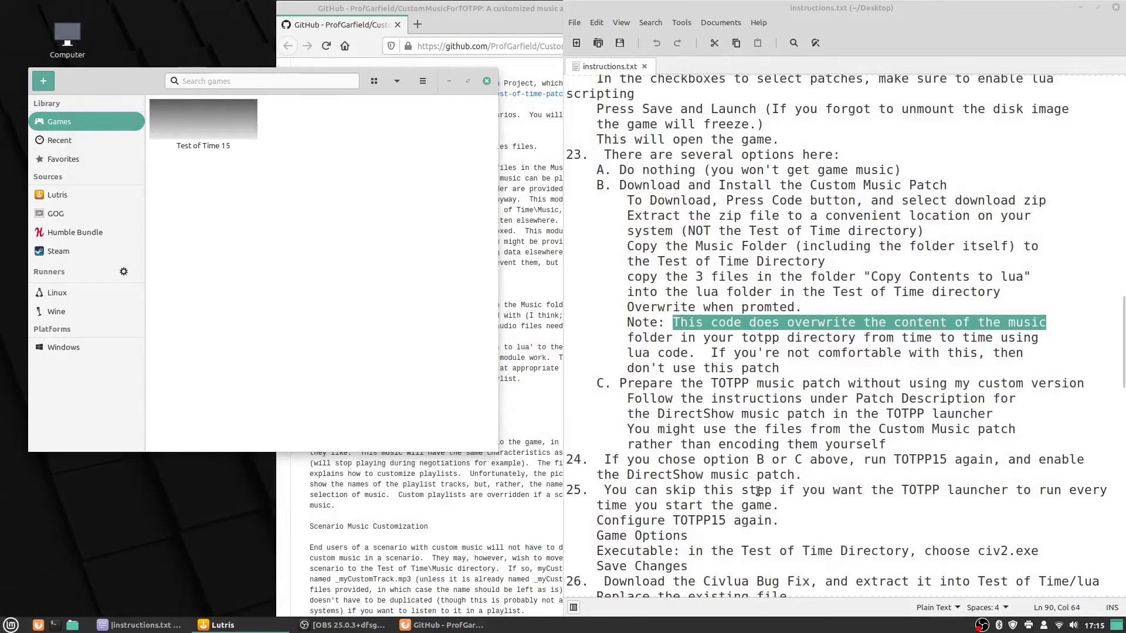
Review instructions 24 to 26 in instructions.txt, then open the Civlua Bug Fix forum link listed at the beginning of the file.
scroll(751, 478, down, 1)
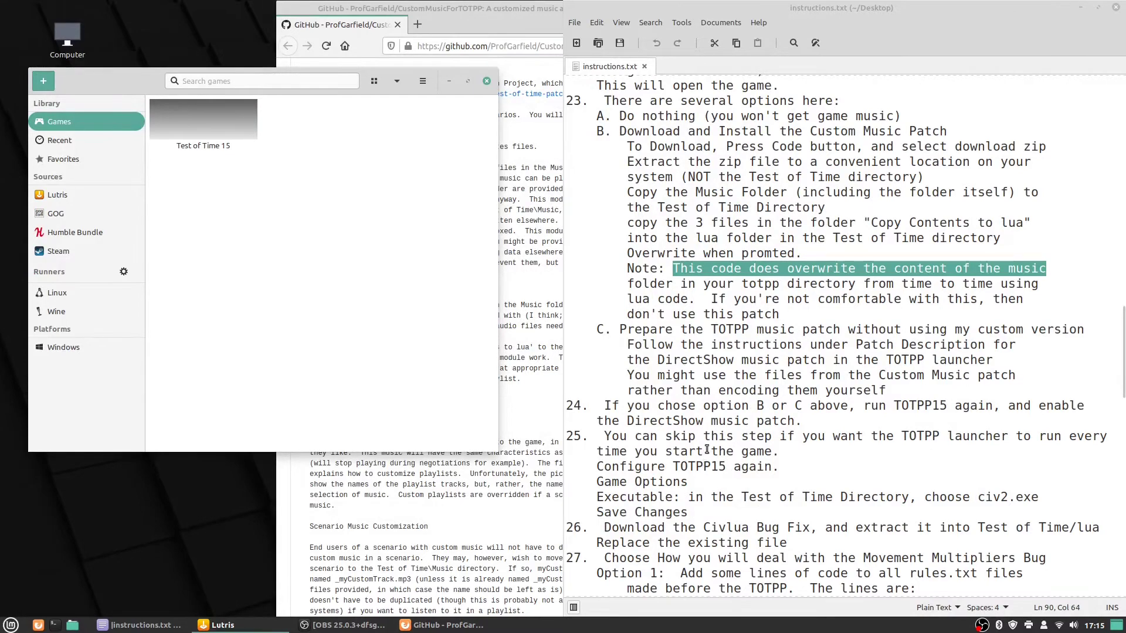
scroll(707, 448, down, 1)
scroll(775, 444, down, 1)
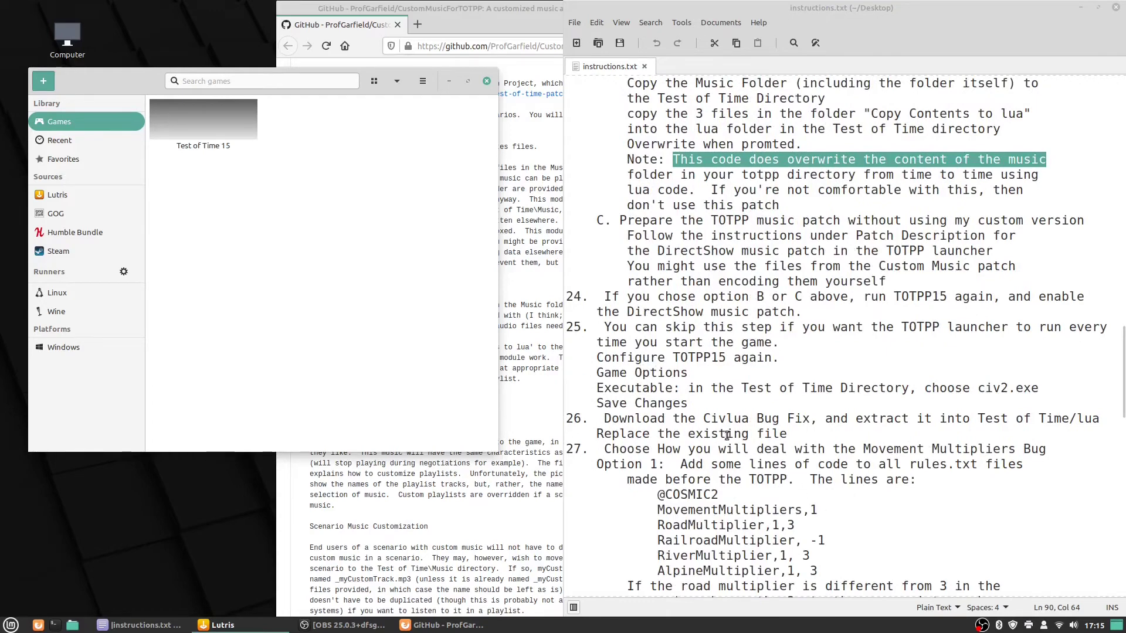
scroll(727, 435, down, 1)
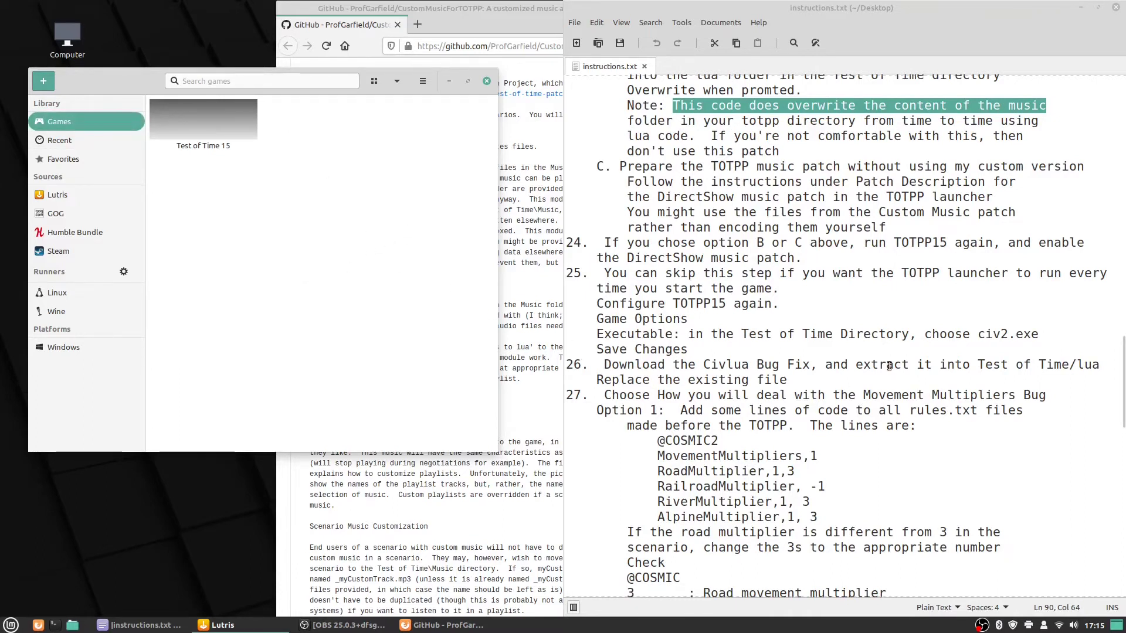
click(576, 381)
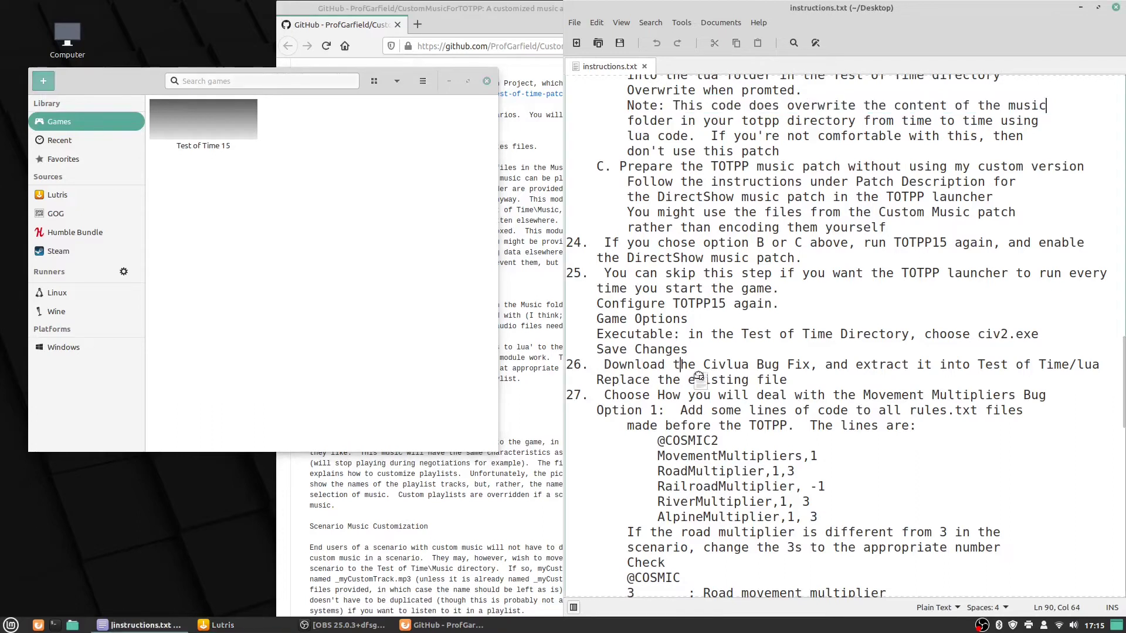
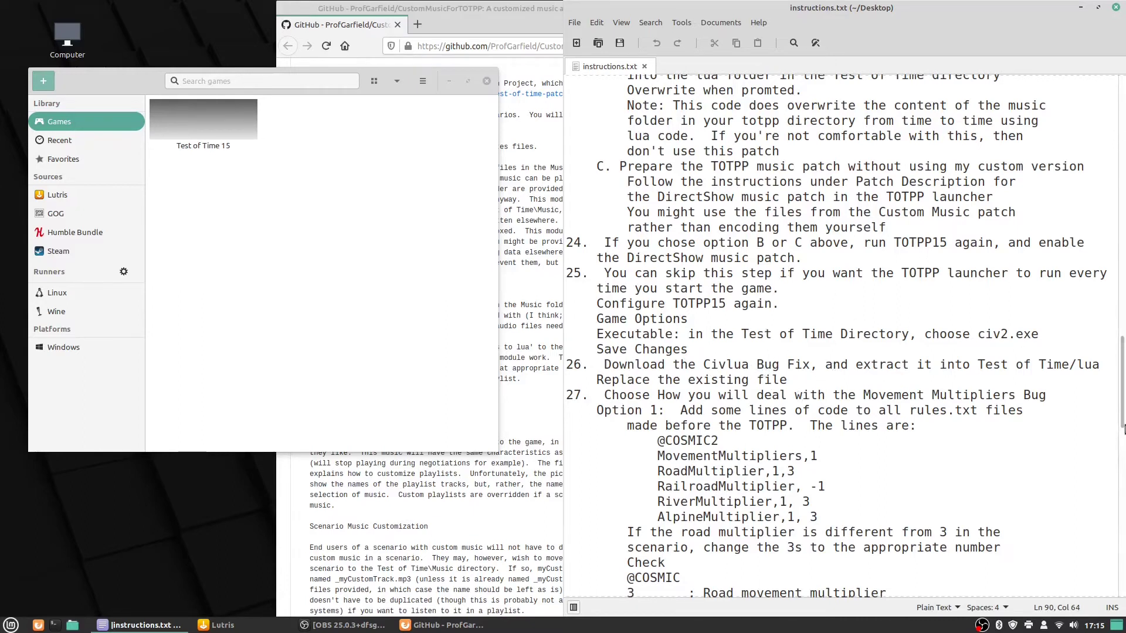
drag(1122, 382, 1123, 115)
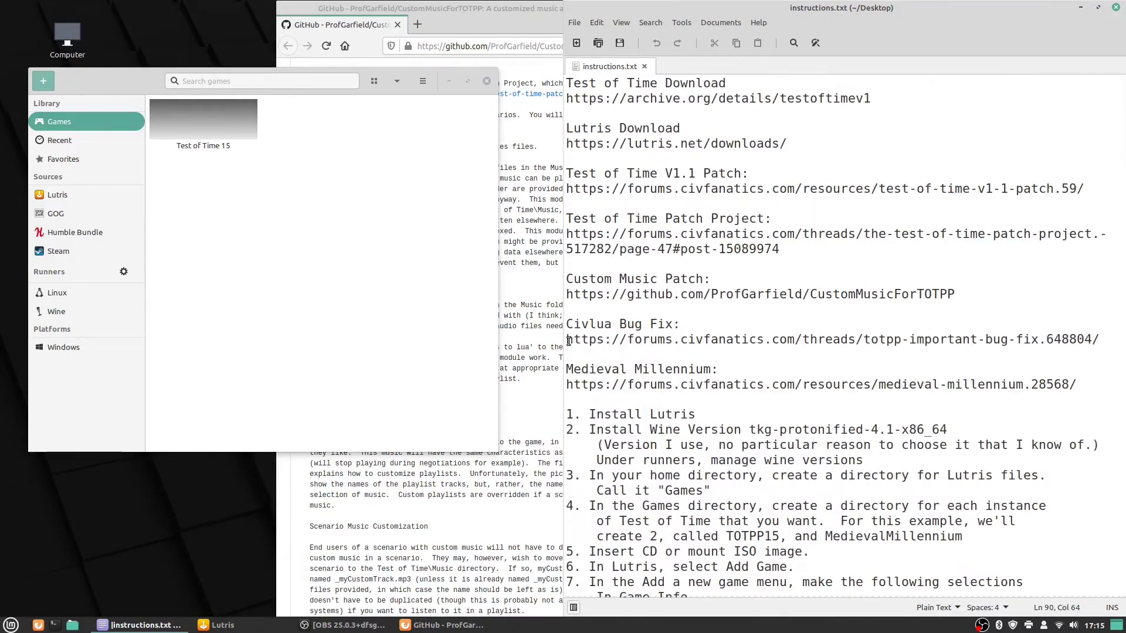
drag(567, 339, 1099, 340)
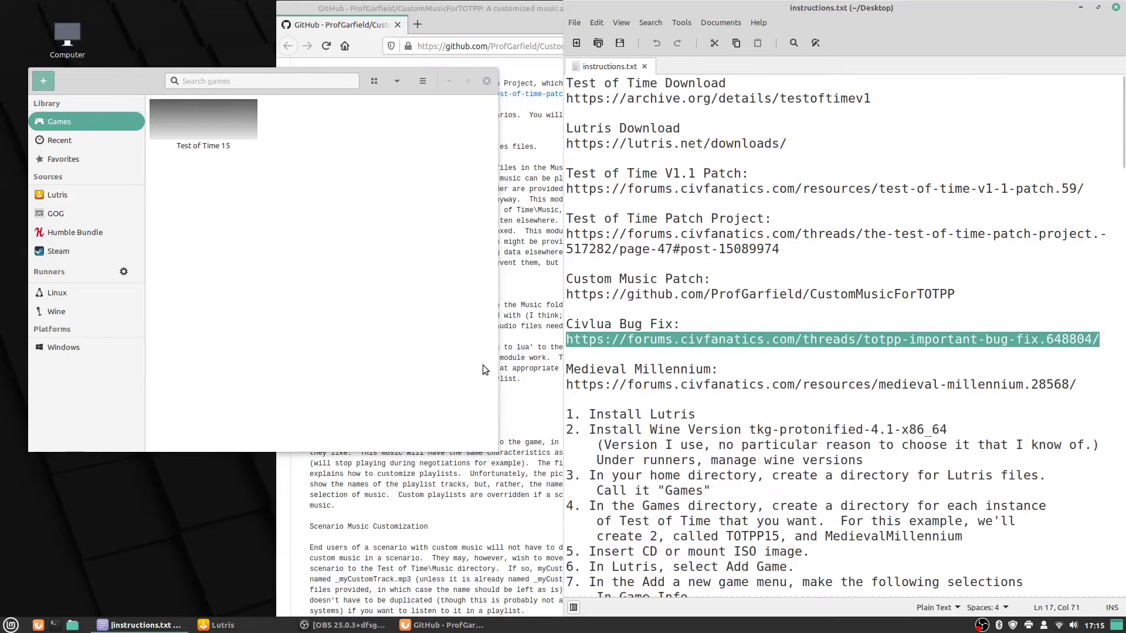
right_click(713, 340)
click(756, 389)
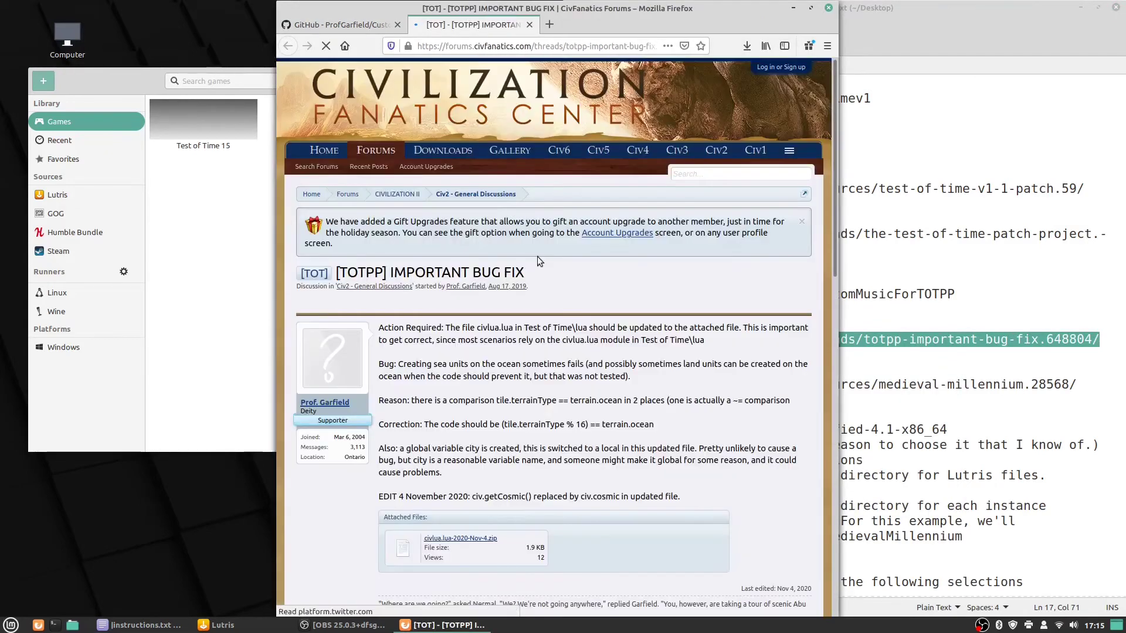
Download the attached civlua.lua-2020-Nov-4.zip from the forum post and open it with Archive Manager.
scroll(540, 276, down, 3)
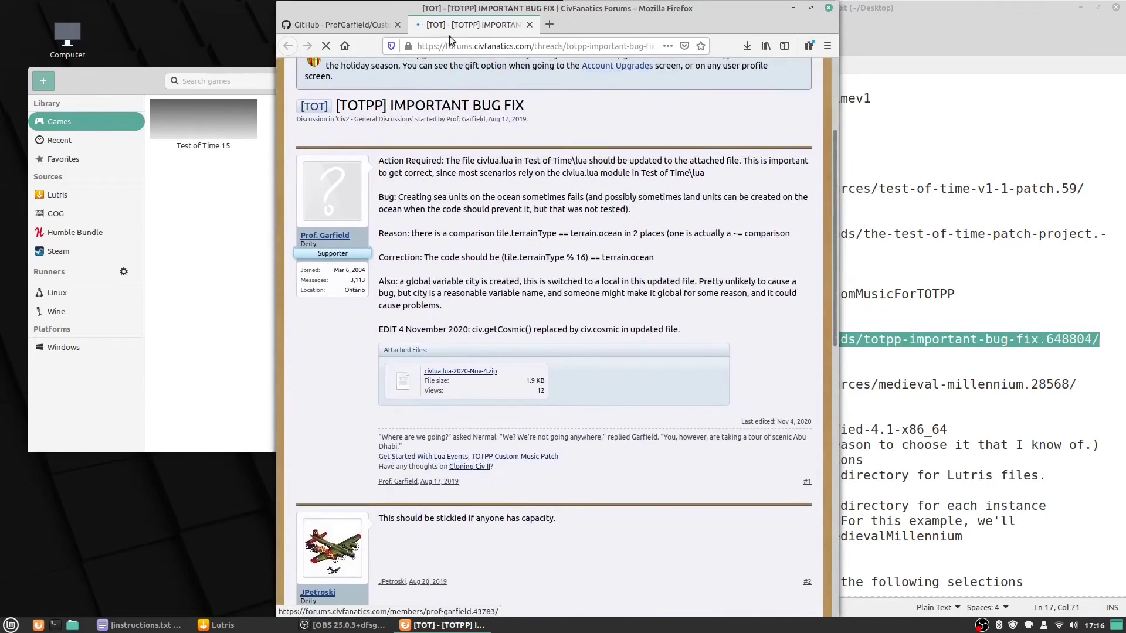
click(474, 370)
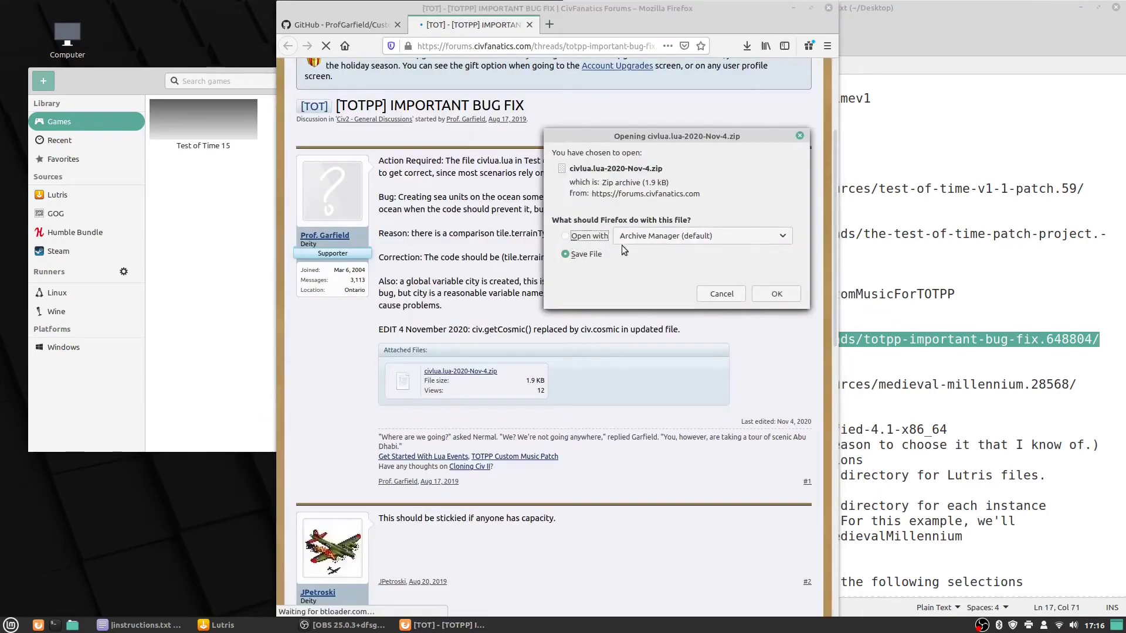
click(582, 238)
click(776, 294)
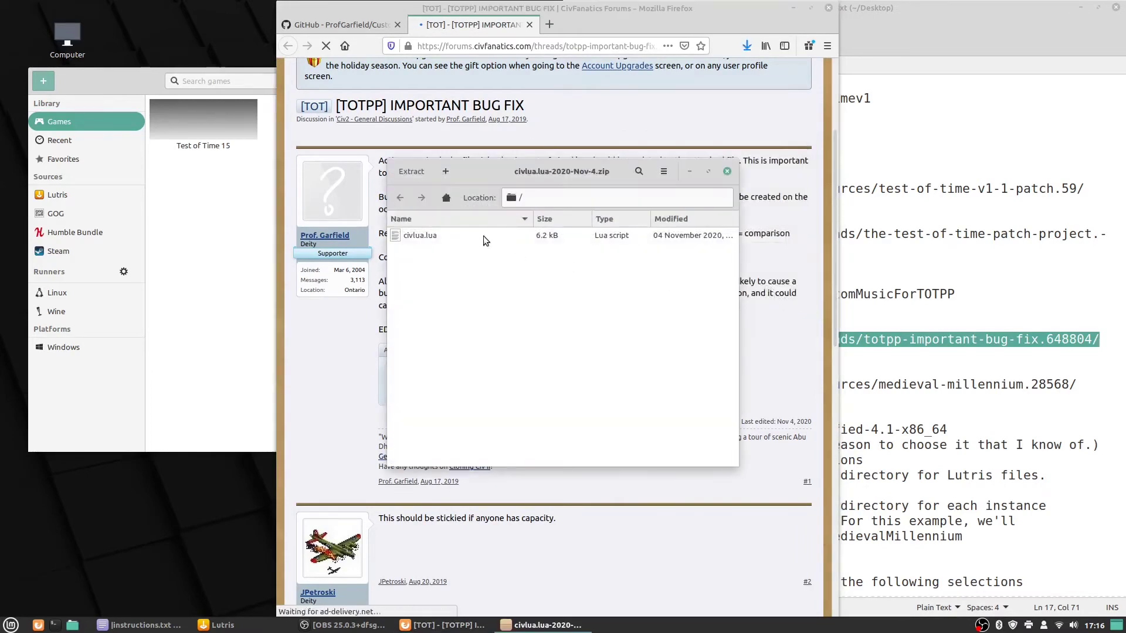
Extract the archive into Games/TOTPP15/drive_c/Test of Time/lua, replacing the existing civlua.lua.
click(411, 171)
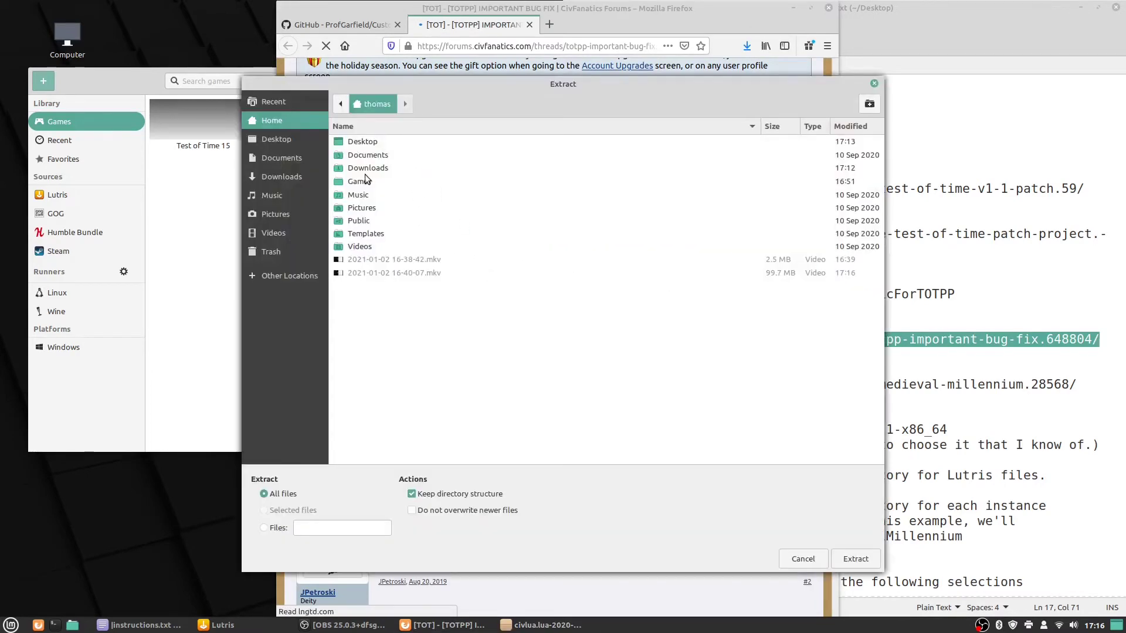
double_click(365, 181)
double_click(364, 156)
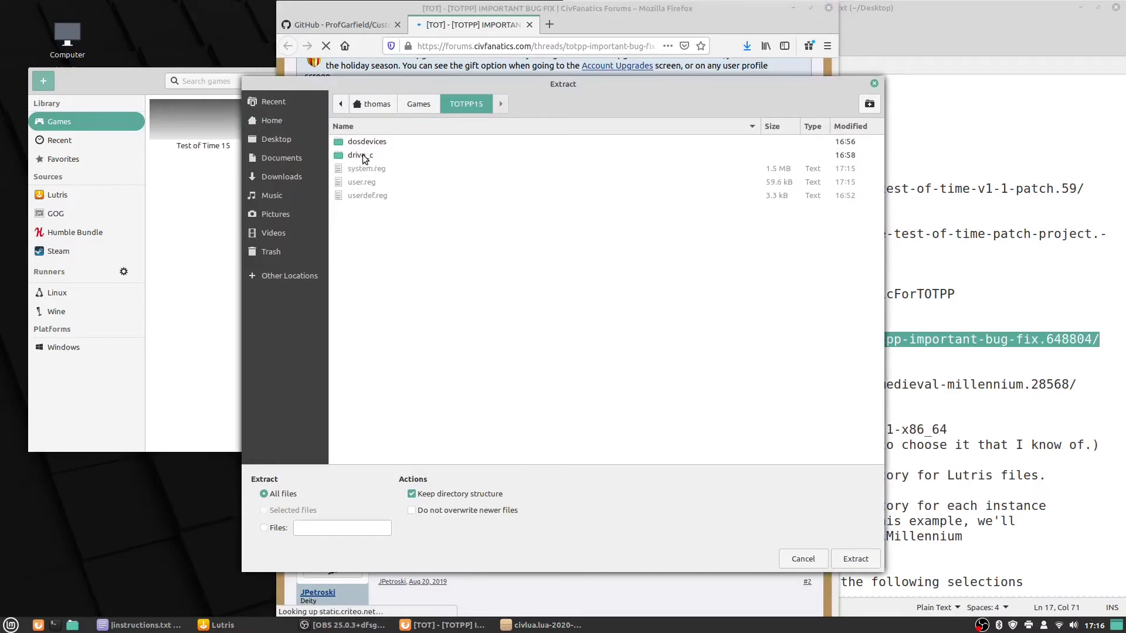
double_click(364, 156)
double_click(355, 170)
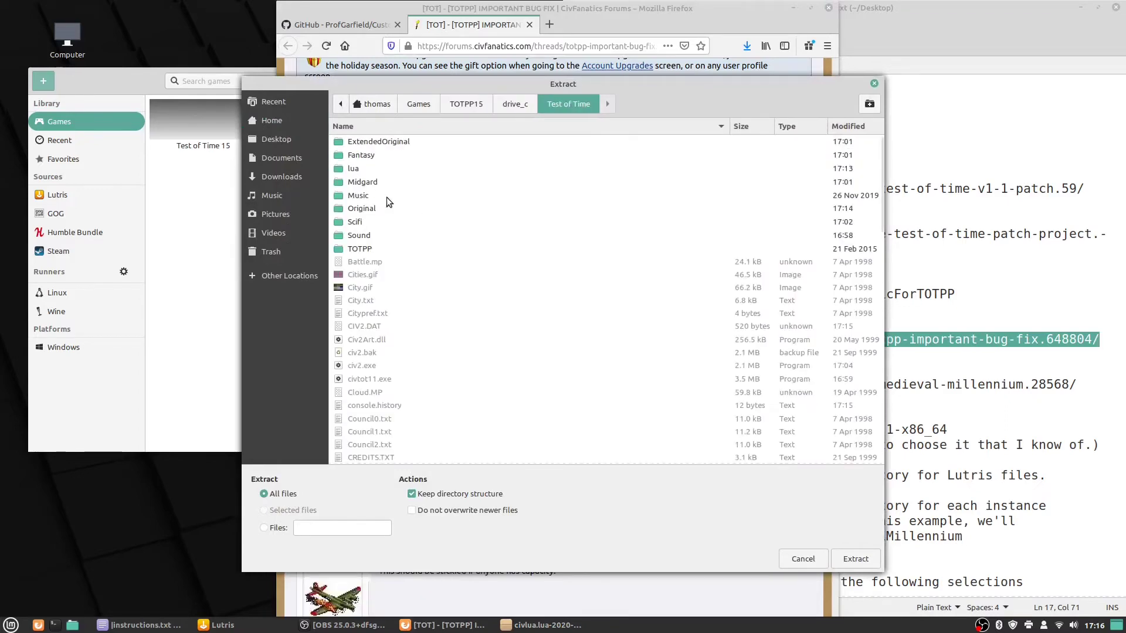
double_click(356, 170)
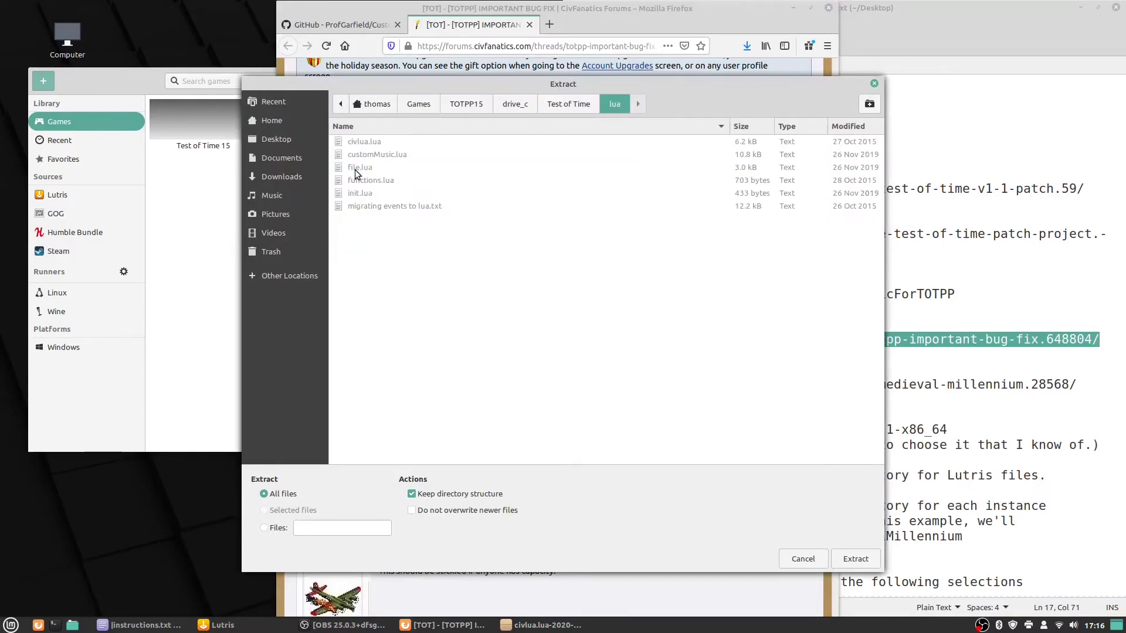
click(855, 559)
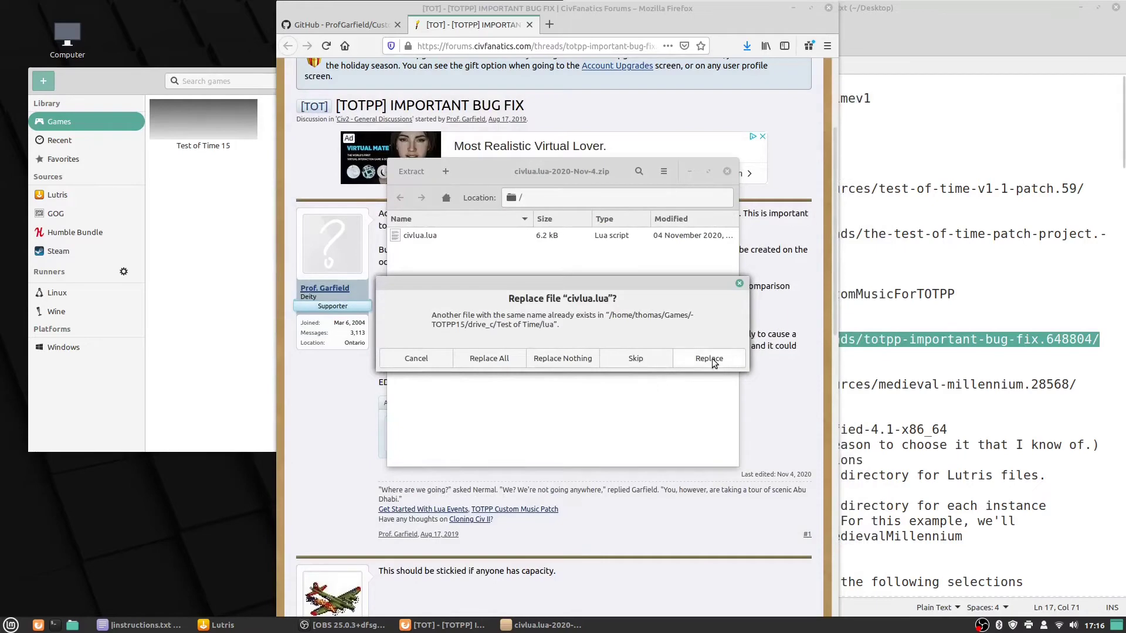
click(709, 358)
Close the archive and browser windows and return to instruction 27 about the Movement Multipliers Bug in instructions.txt.
click(532, 347)
key(alt+F4)
drag(567, 374, 815, 391)
click(815, 391)
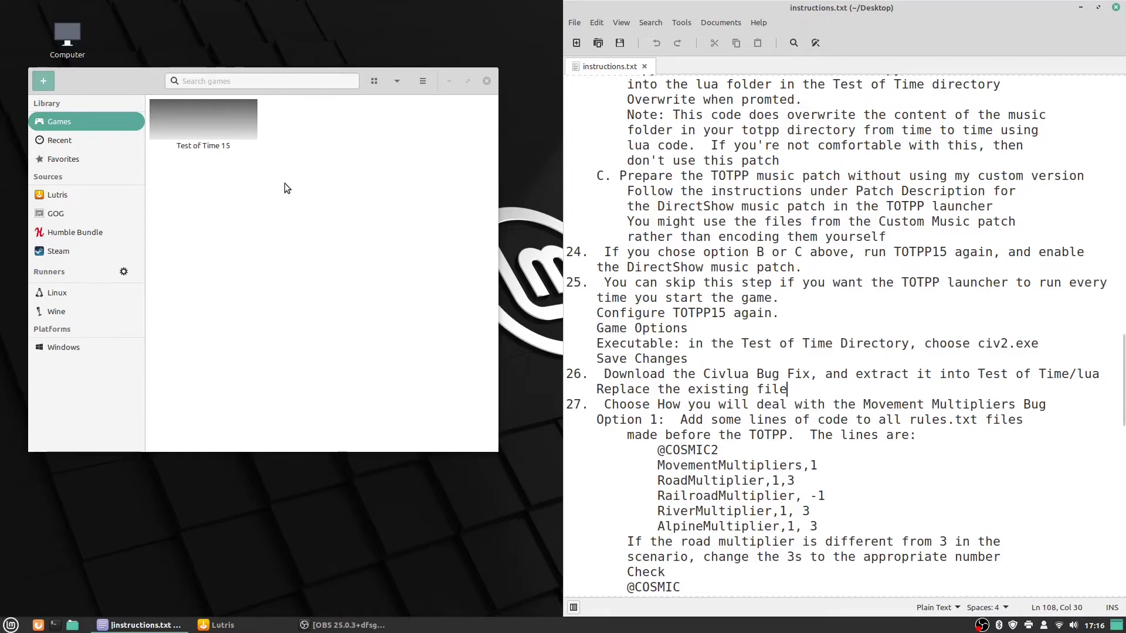
scroll(721, 332, down, 3)
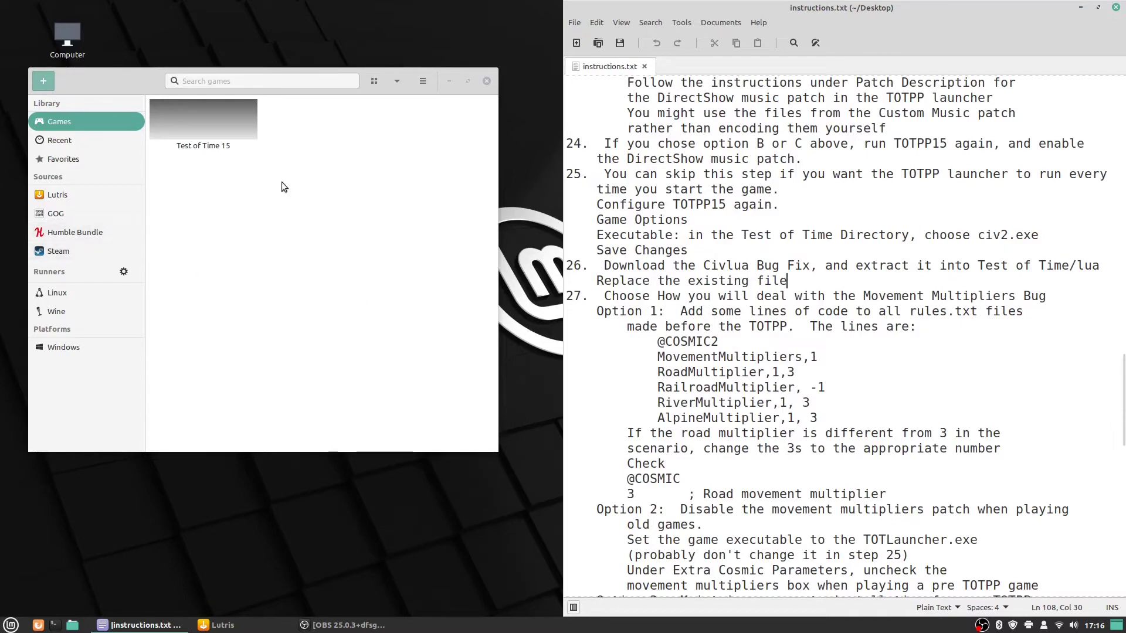
Run Test of Time 15 from Lutris, uncheck Movement multipliers under Extra cosmic parameters, save and launch, then exit the game.
double_click(210, 134)
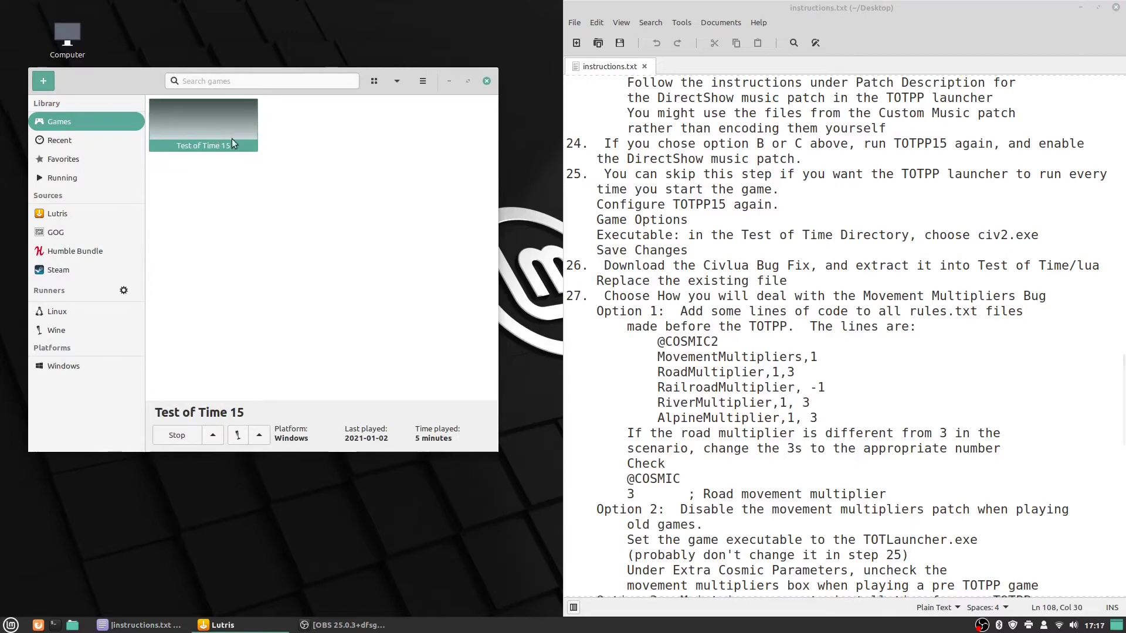
drag(522, 269, 530, 417)
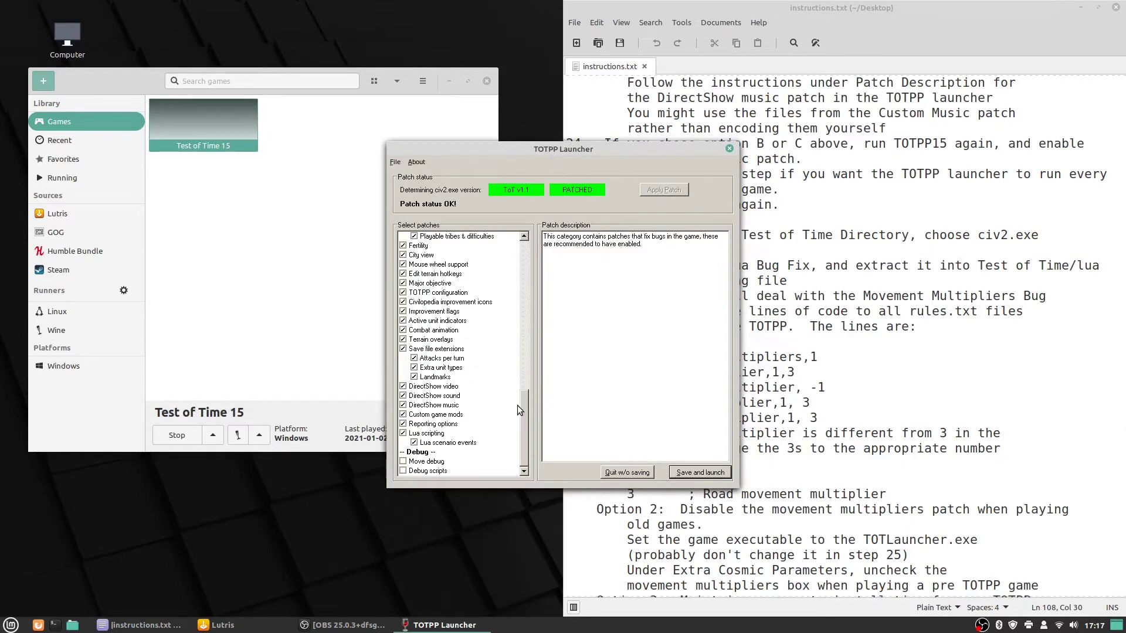
drag(524, 408, 529, 351)
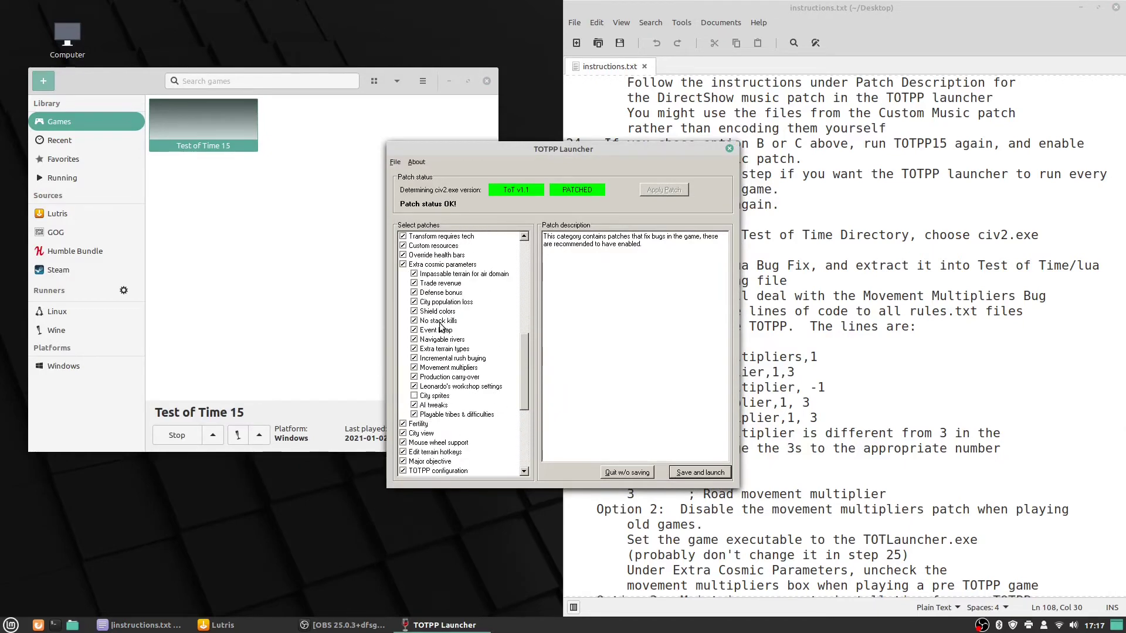
click(444, 368)
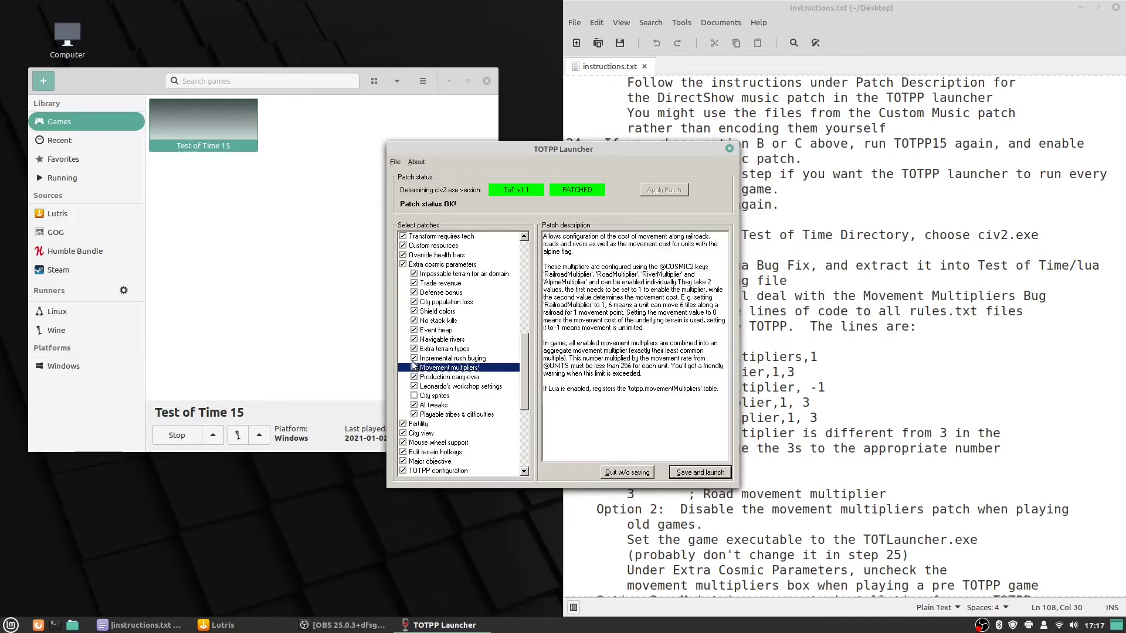
click(414, 368)
click(709, 472)
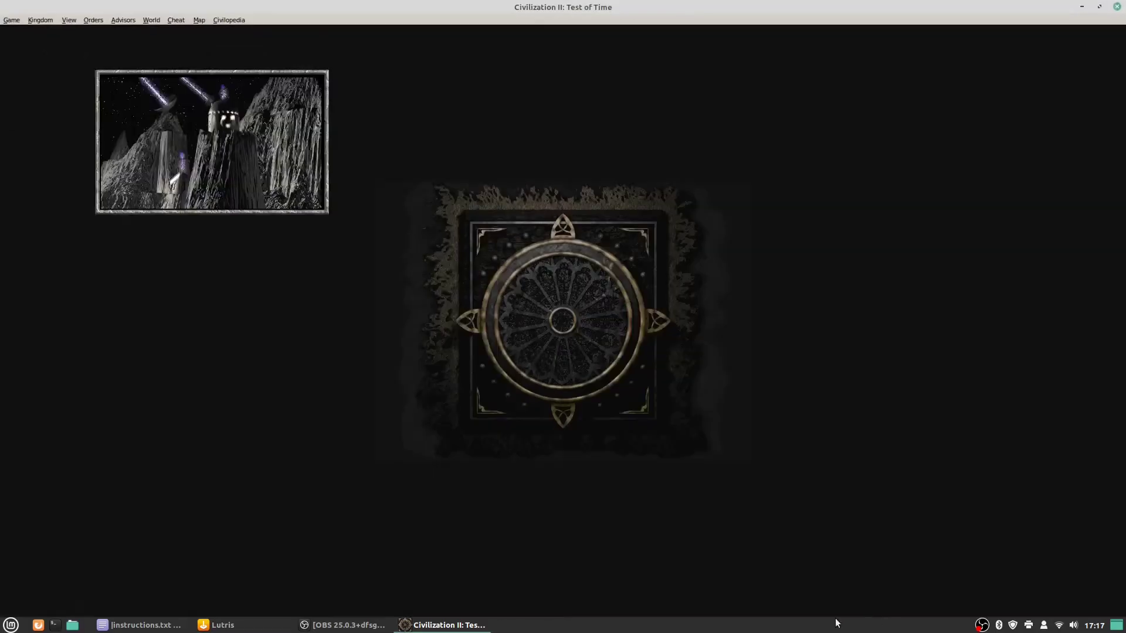
click(624, 573)
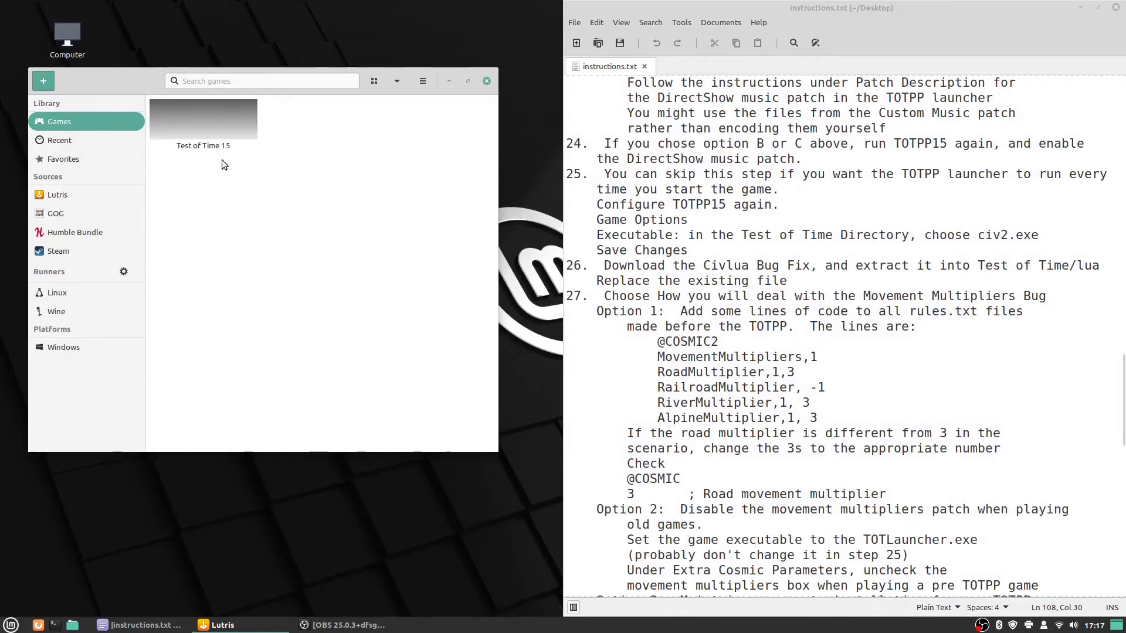
Open the file manager and browse to Games/TOTPP15/drive_c/Test of Time.
click(282, 22)
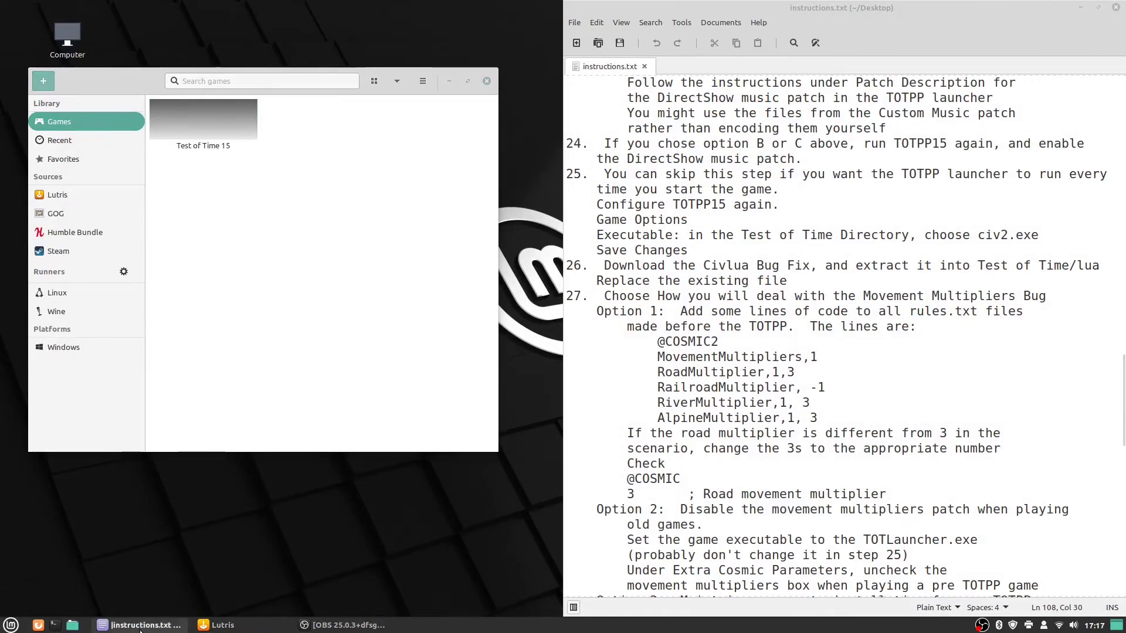
click(72, 625)
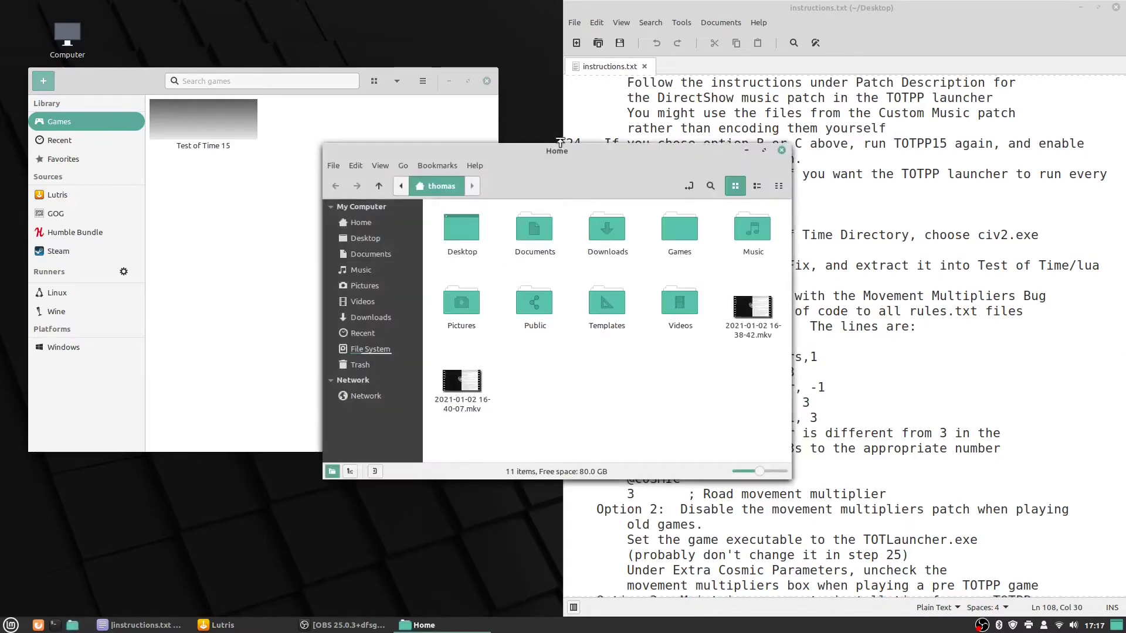
drag(557, 151, 367, 109)
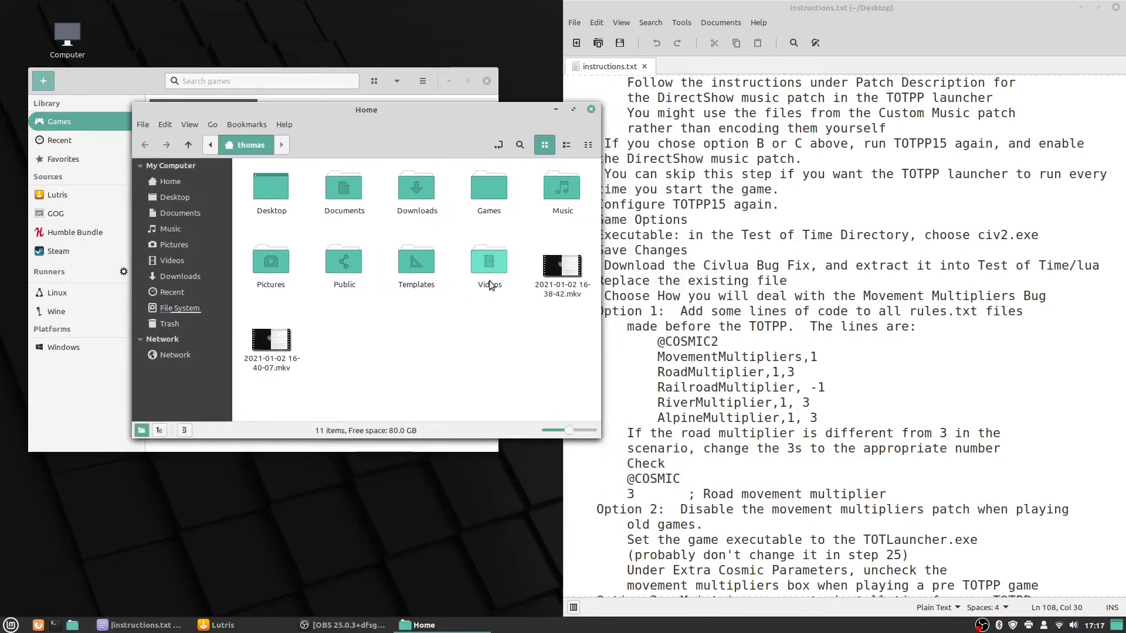
double_click(492, 191)
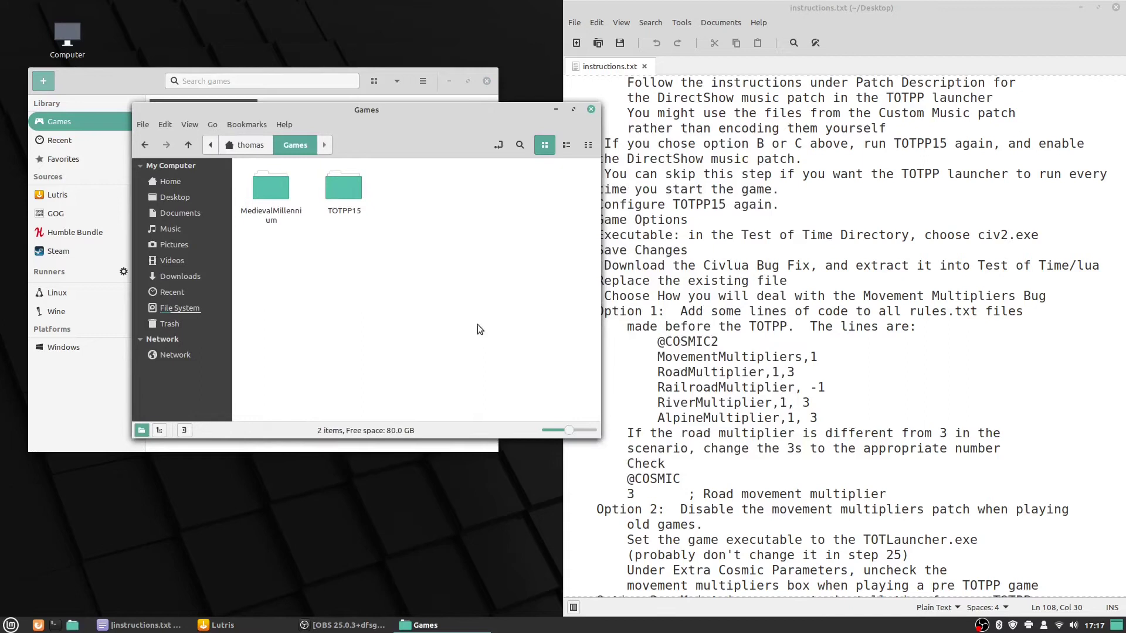
double_click(339, 185)
double_click(345, 188)
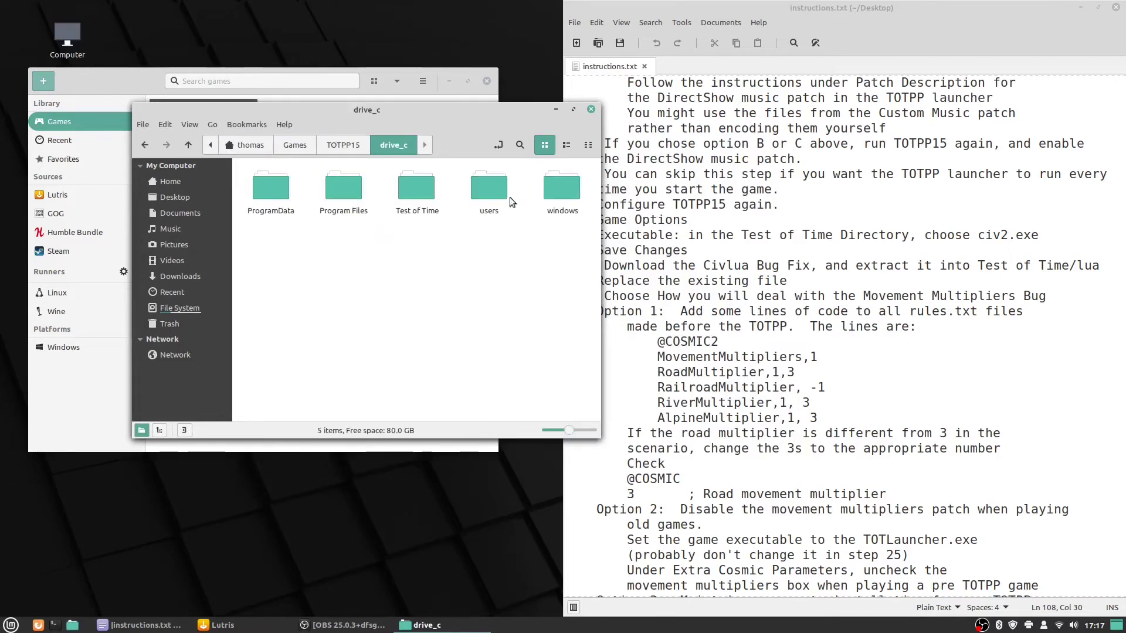
double_click(423, 190)
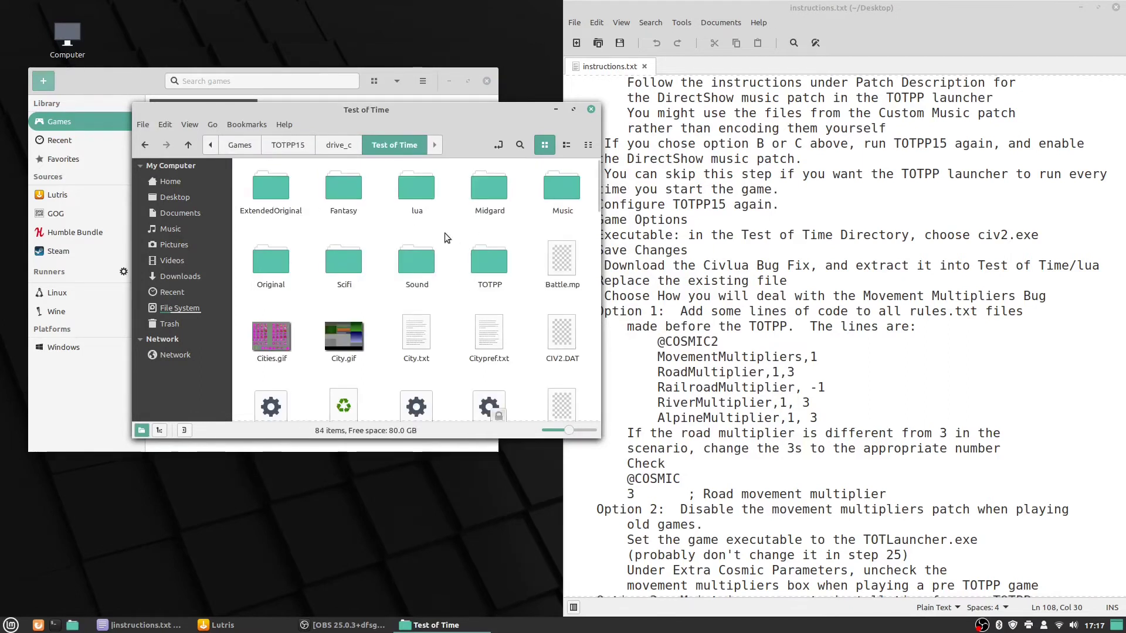
Run Test of Time 15 from Lutris, review the Extra cosmic parameters patches, and save and launch the game.
click(97, 79)
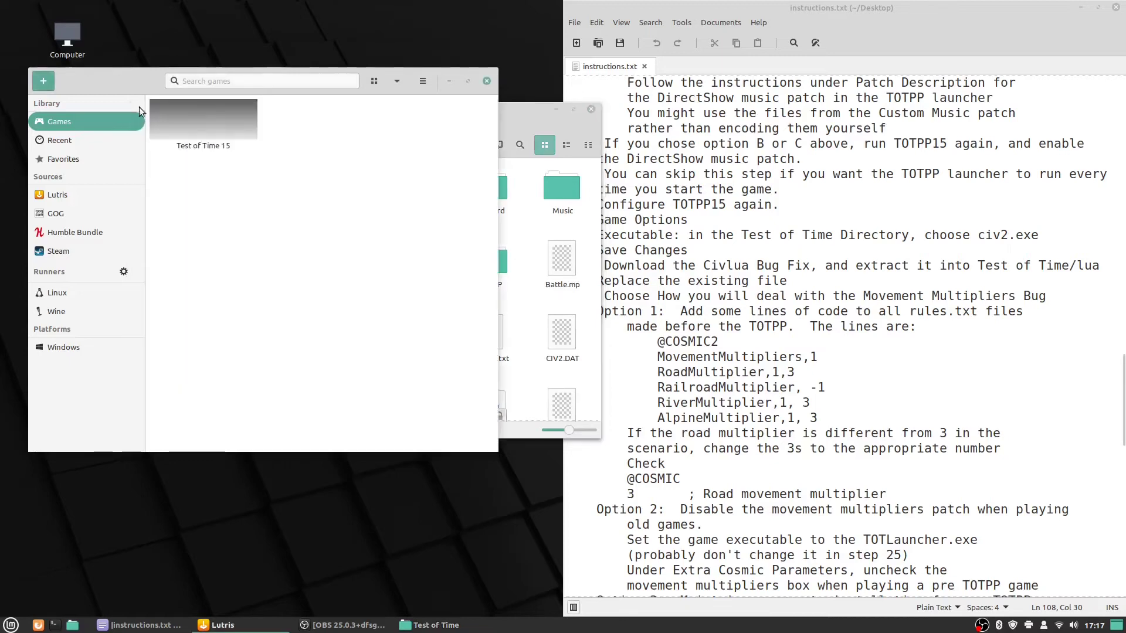
double_click(212, 125)
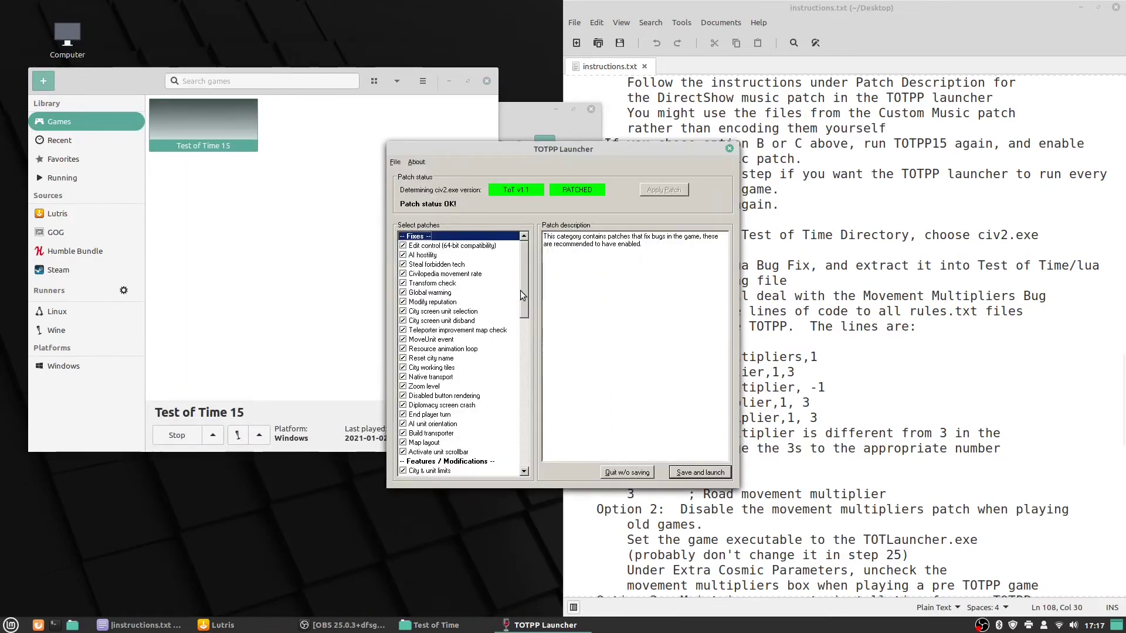
drag(520, 293, 524, 393)
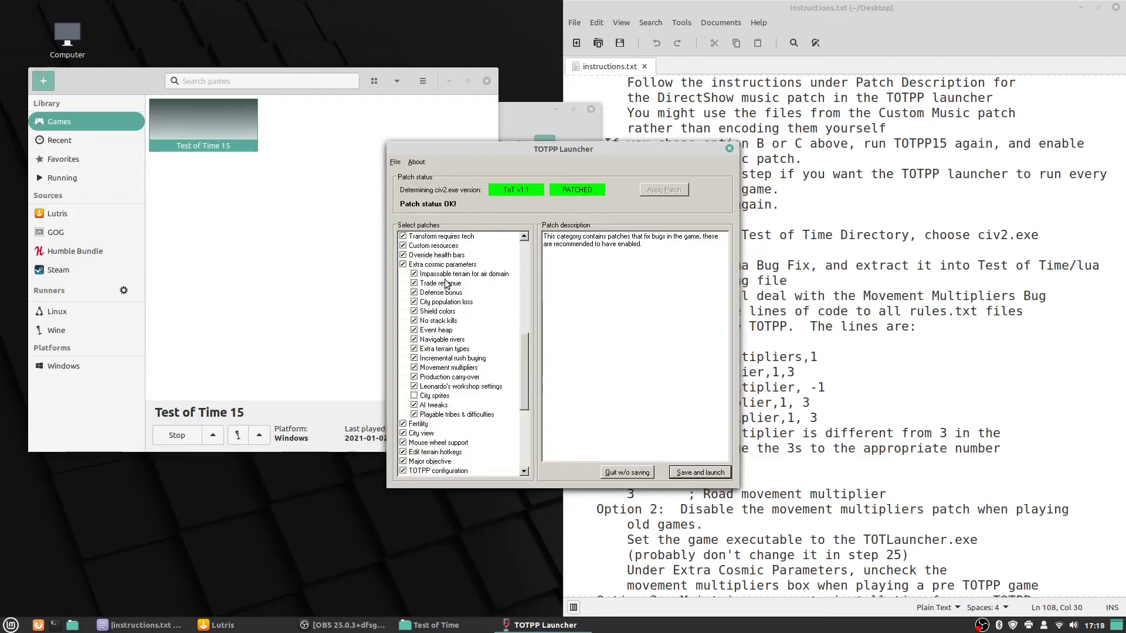
click(701, 473)
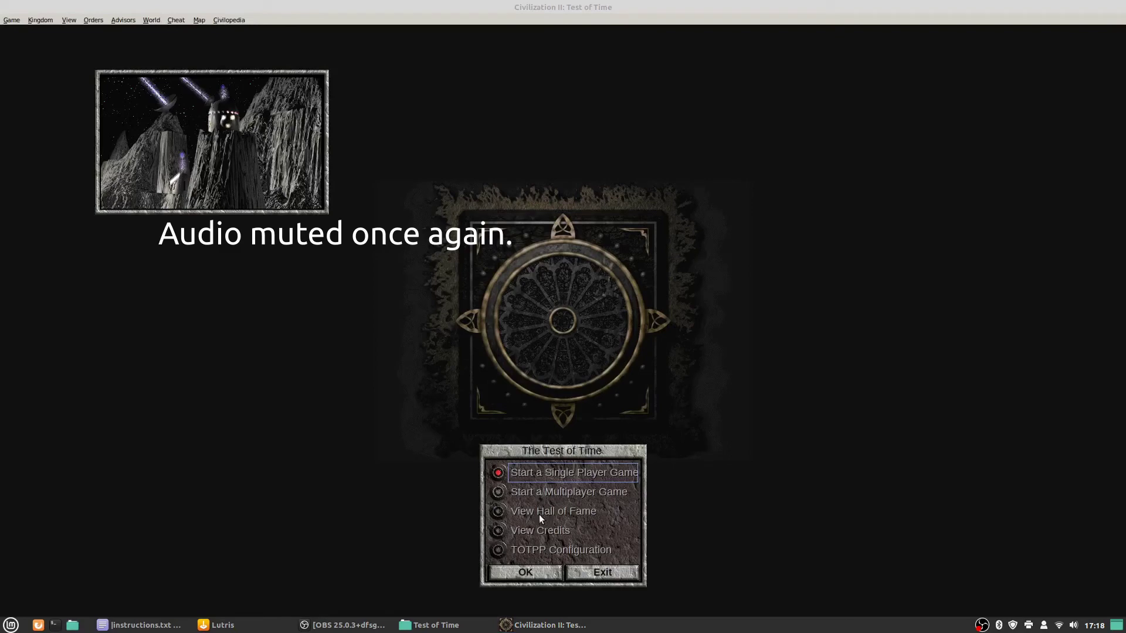
Open the system sound volume control and return to the game's start menu.
click(1060, 625)
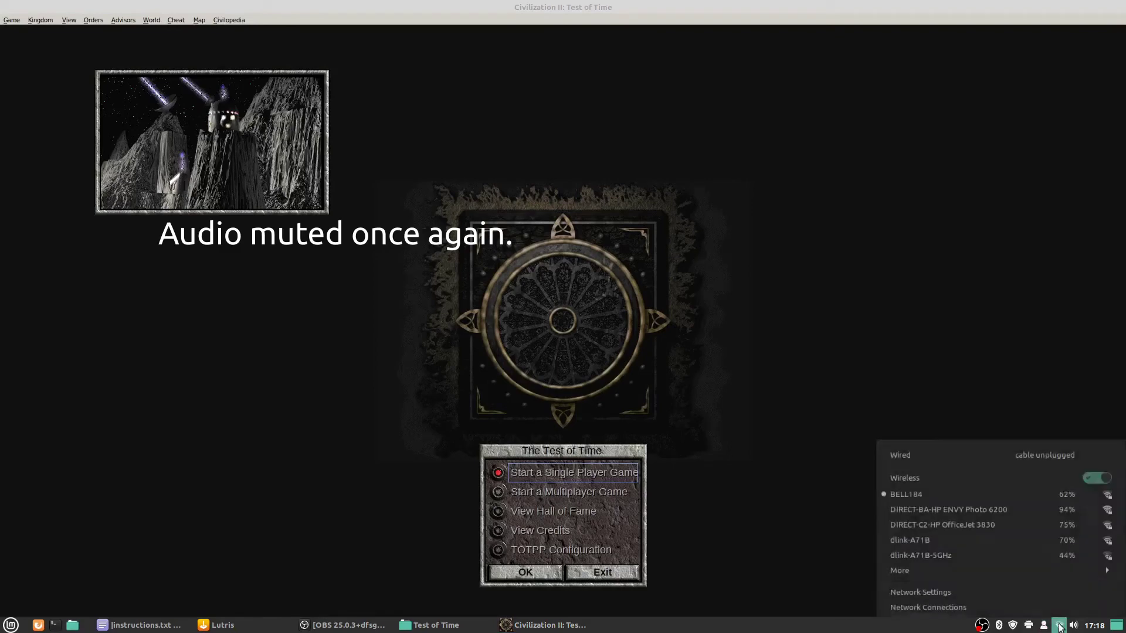
click(1074, 626)
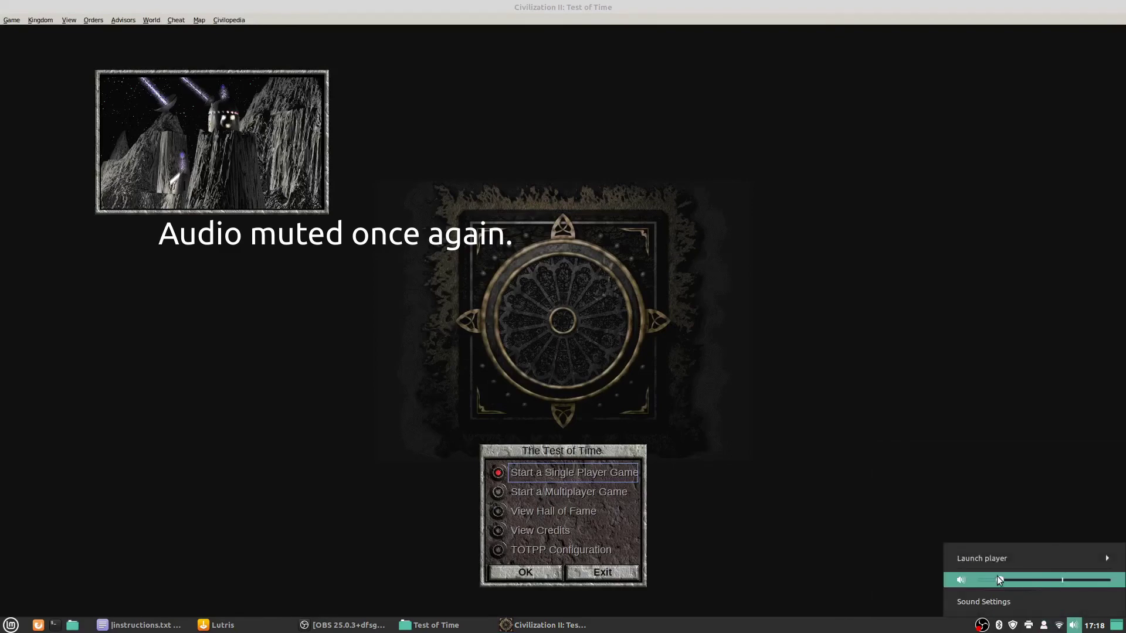
click(592, 523)
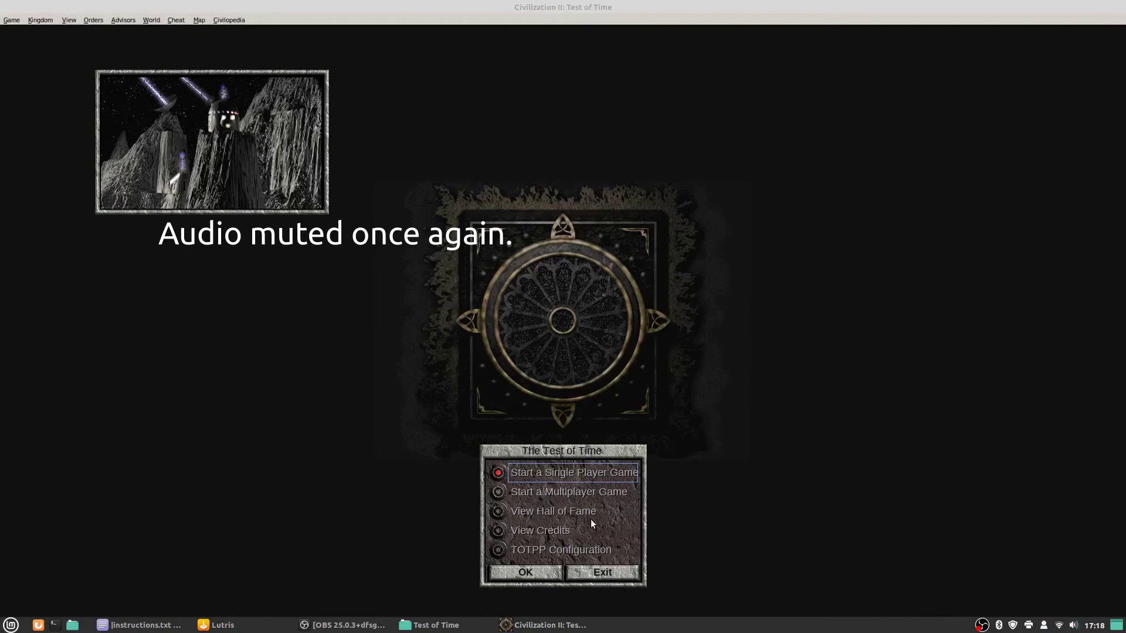
Start a single-player game and move the Settlers one tile northeast along the road.
click(547, 570)
click(547, 572)
double_click(30, 62)
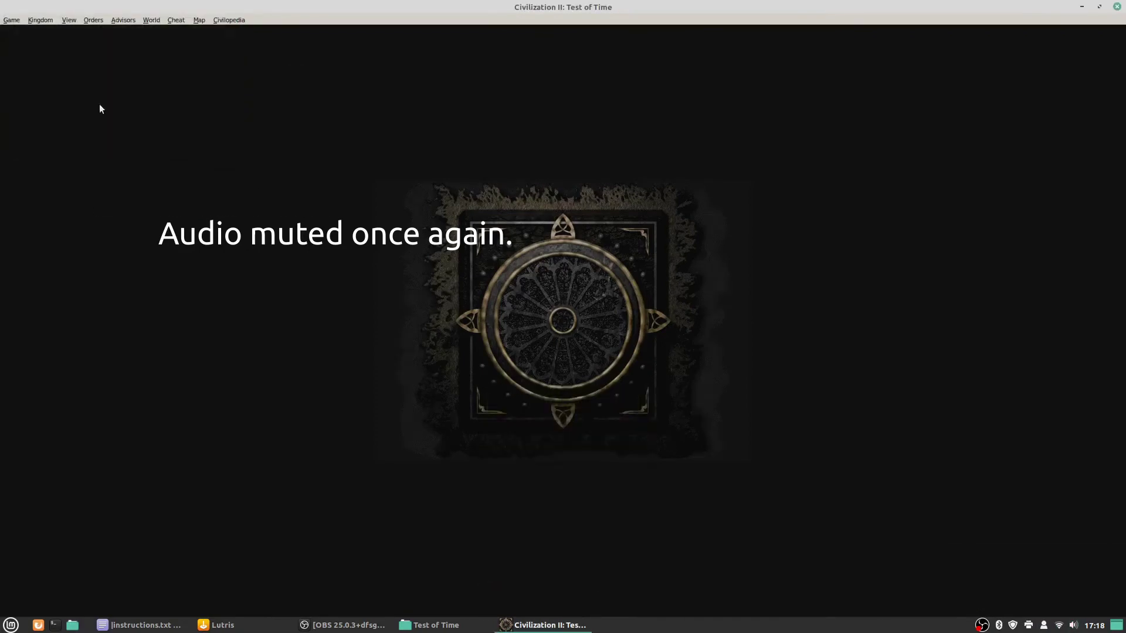
click(526, 341)
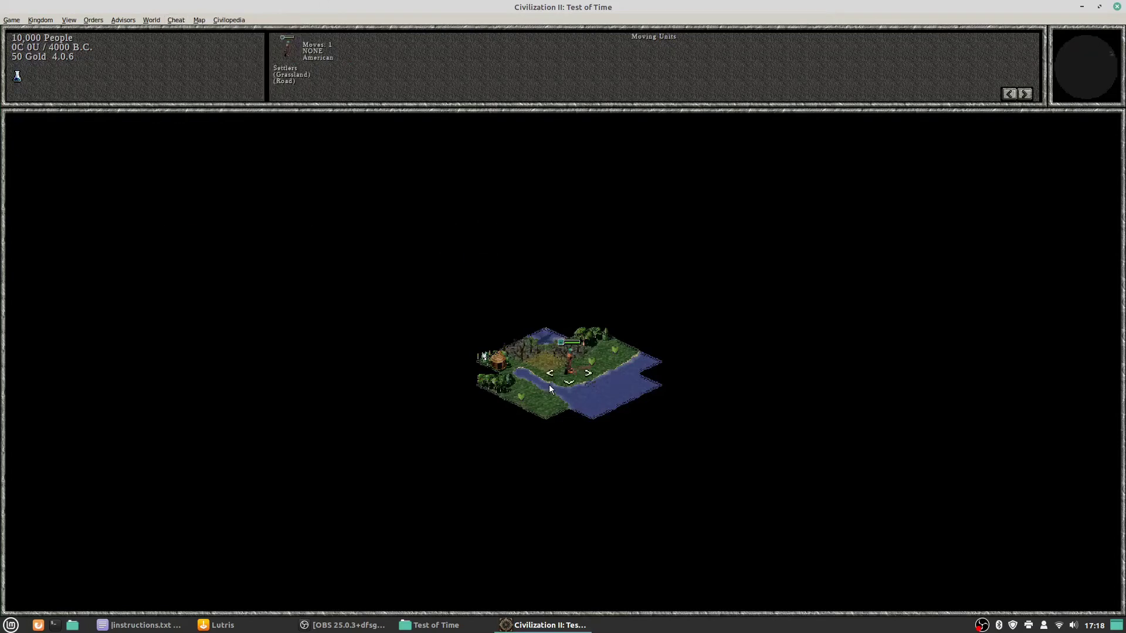
key(KP_9)
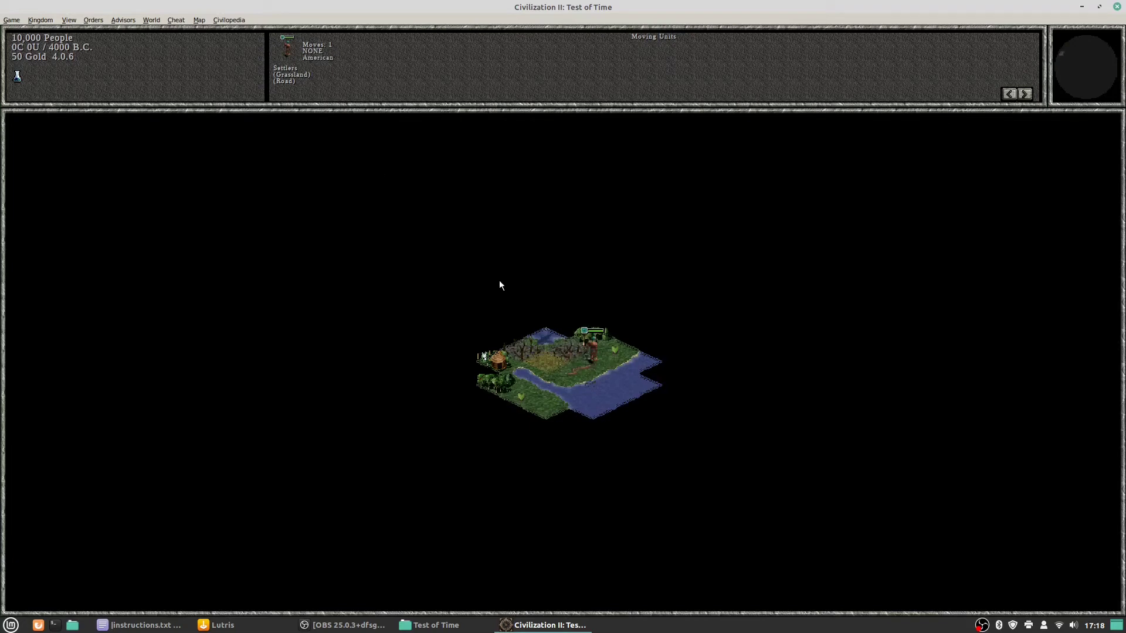
Save the current game in the Original folder under the suggested file name.
click(11, 20)
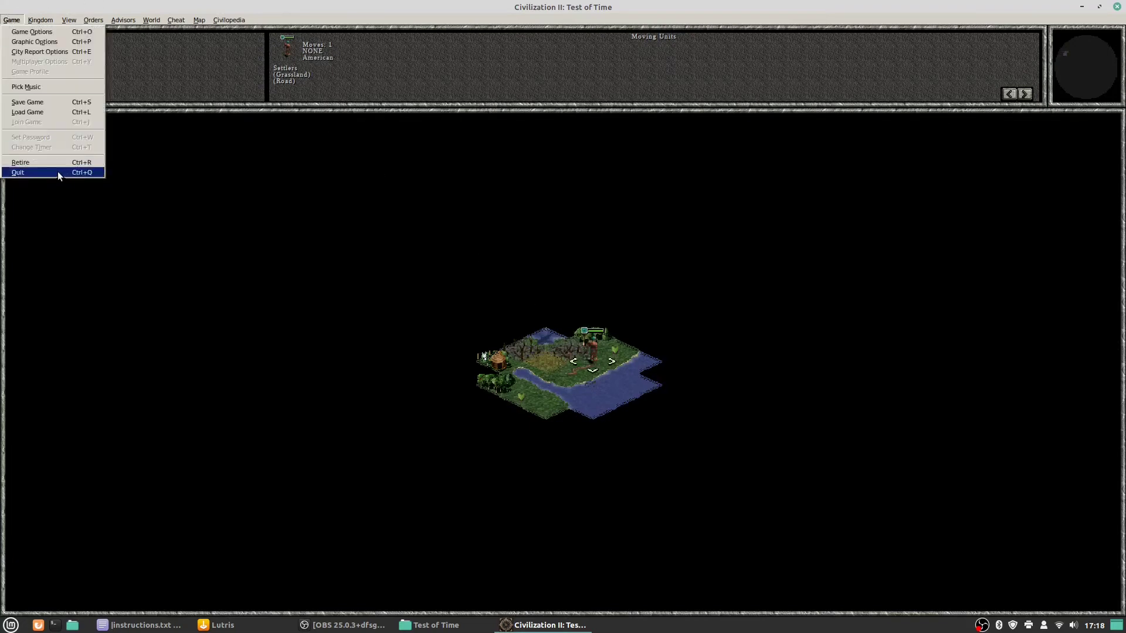
click(11, 20)
click(11, 20)
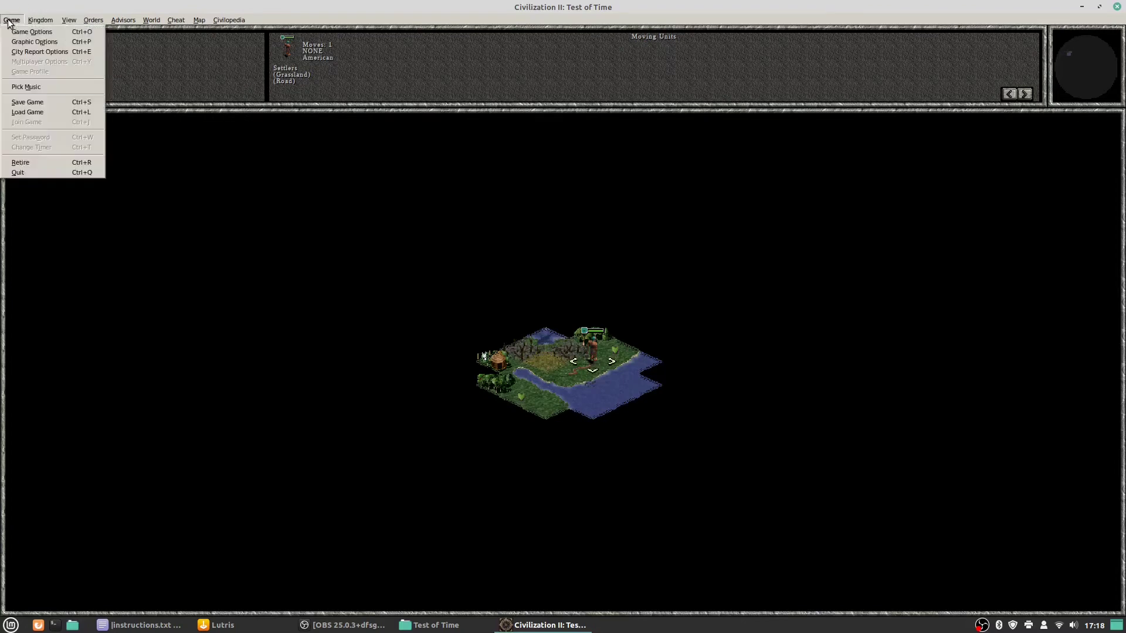
click(27, 102)
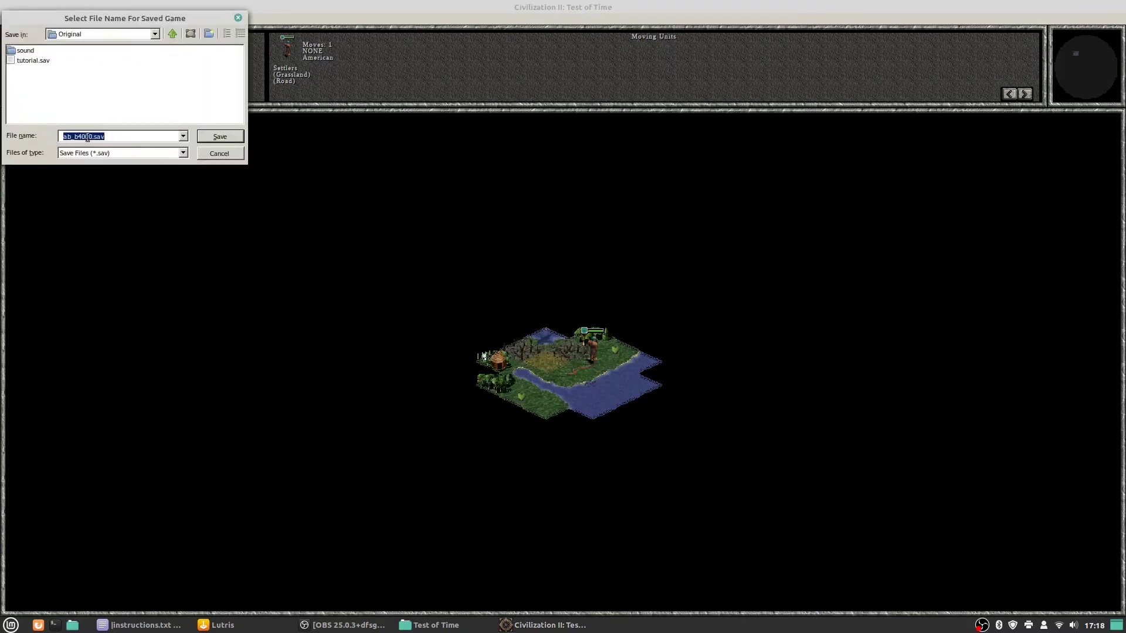
click(228, 137)
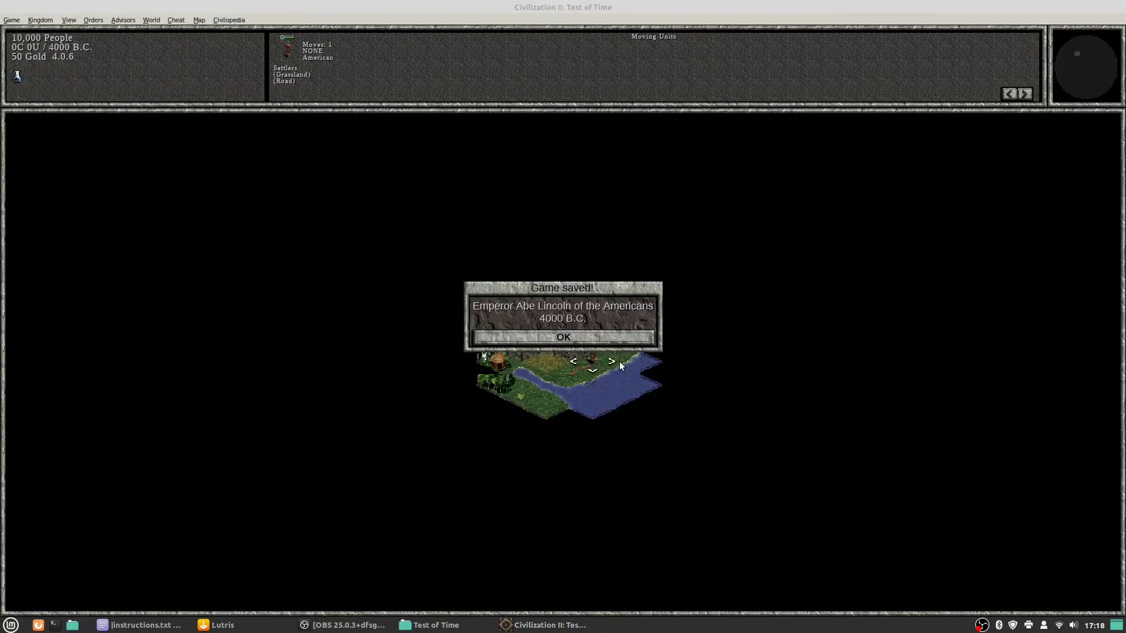
Quit the current game, confirm with Yes, and exit Test of Time from its start menu.
click(23, 21)
click(70, 173)
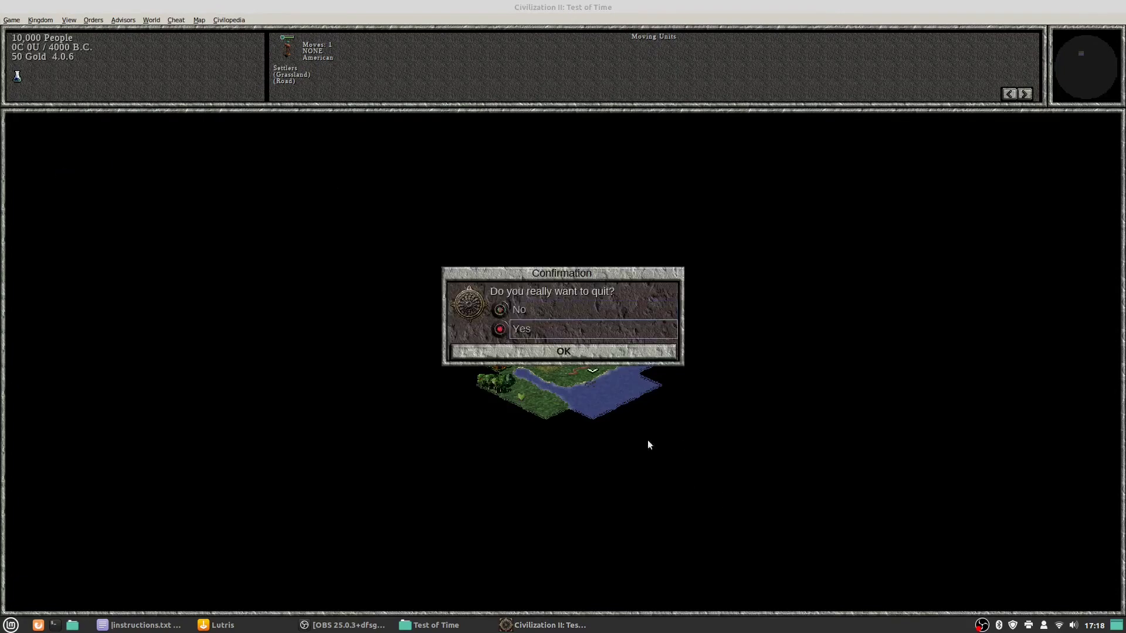
click(563, 352)
click(615, 578)
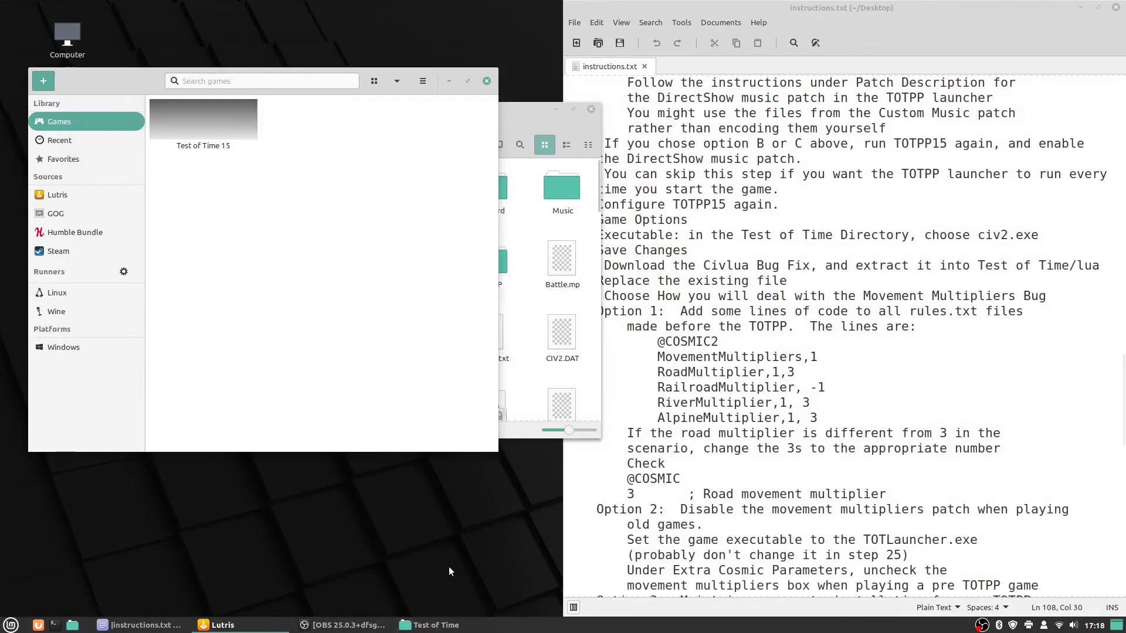
Open Rules.txt from the Original folder inside Test of Time in the text editor.
click(523, 114)
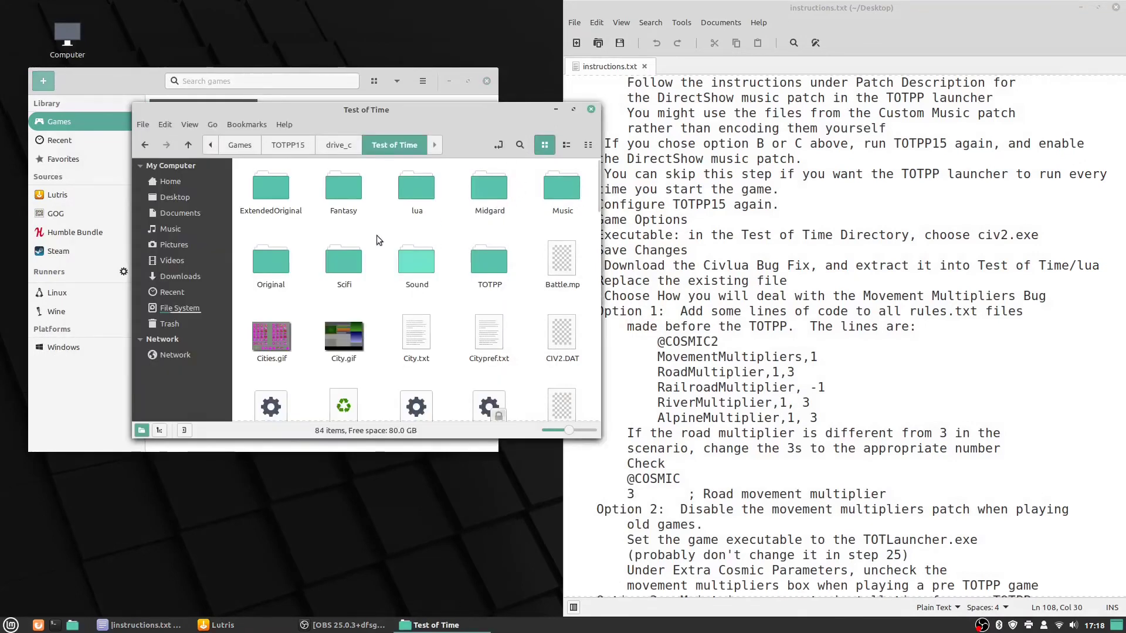
double_click(271, 261)
scroll(434, 273, down, 3)
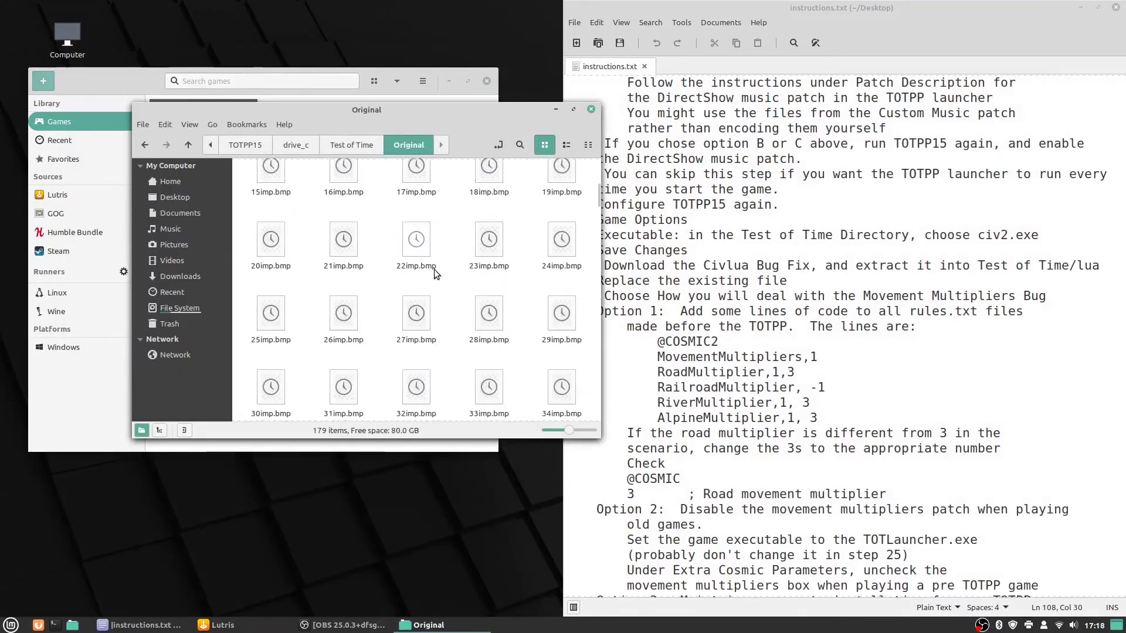
scroll(435, 270, down, 5)
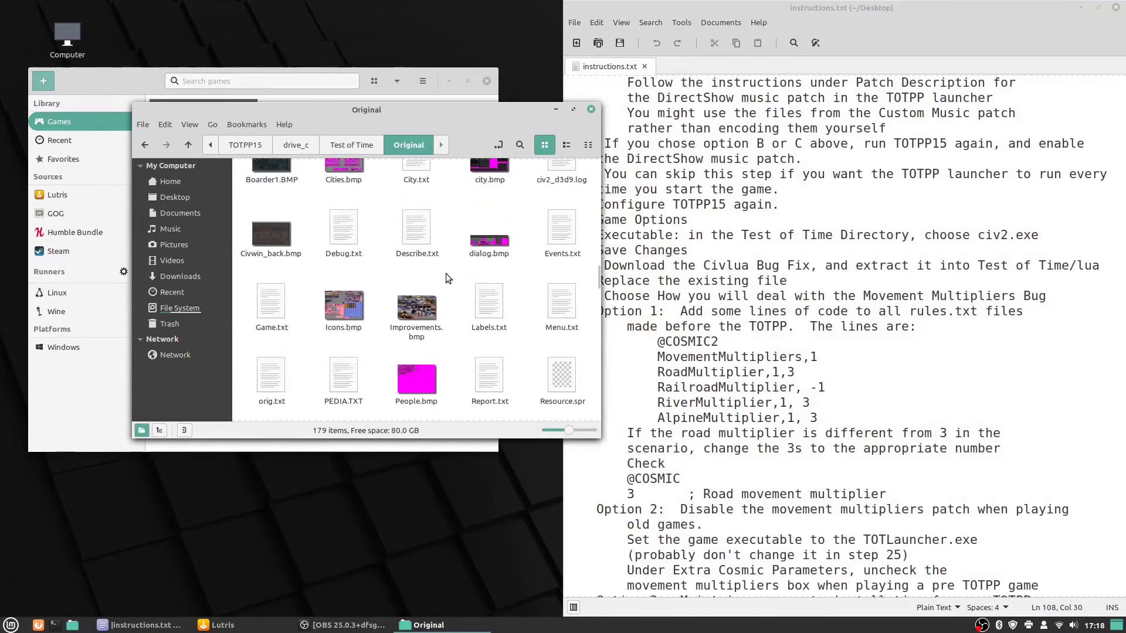
scroll(361, 358, down, 3)
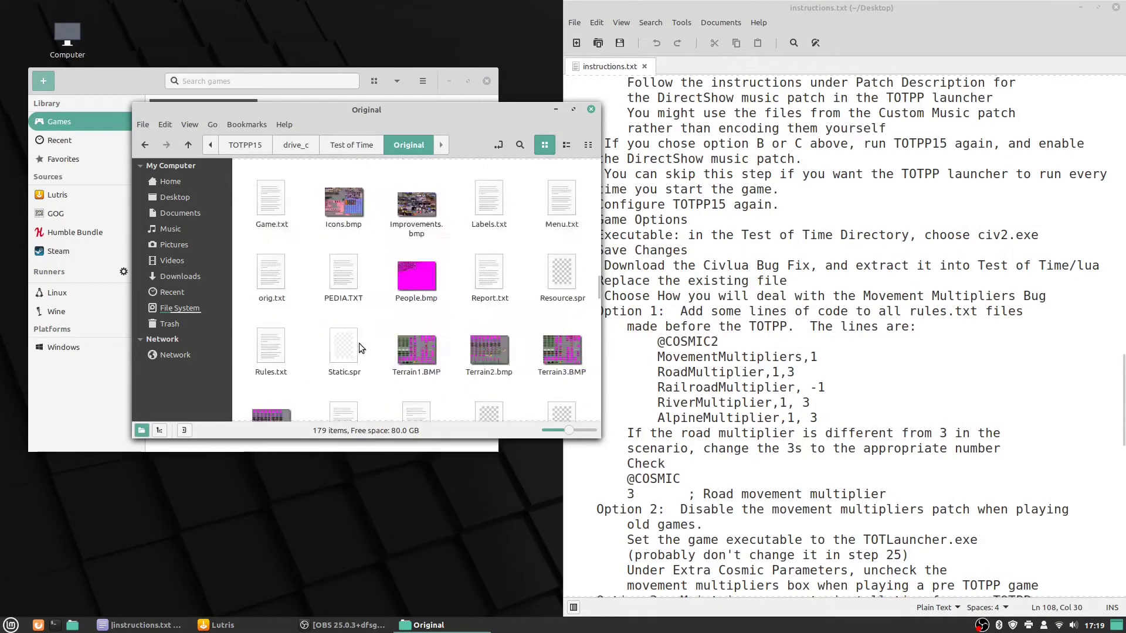
scroll(346, 323, down, 2)
double_click(271, 277)
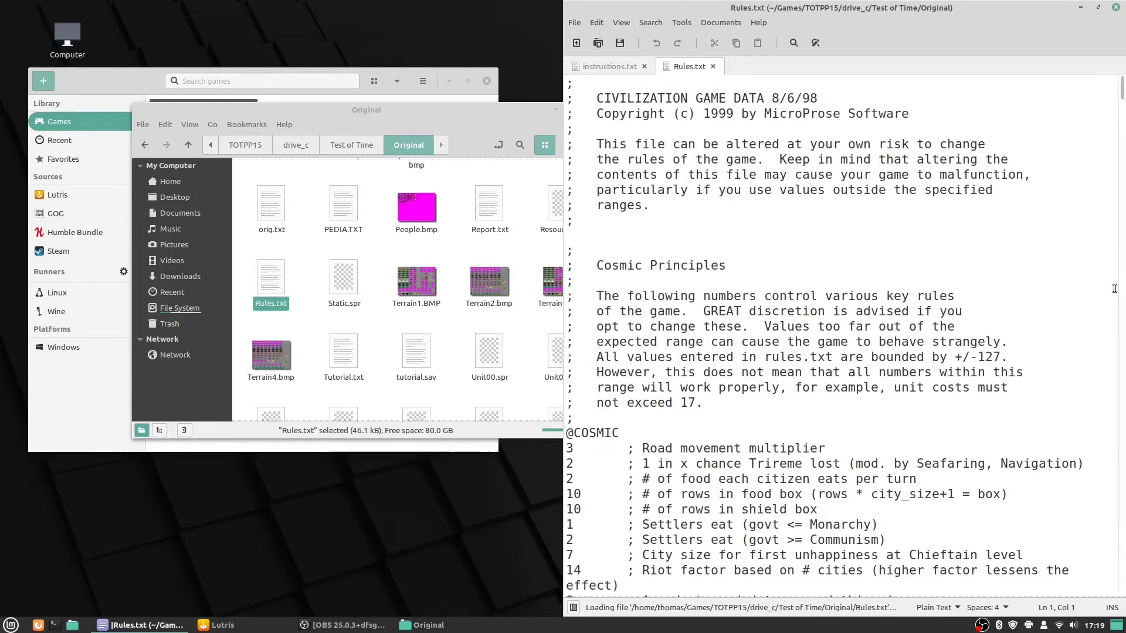
click(1122, 586)
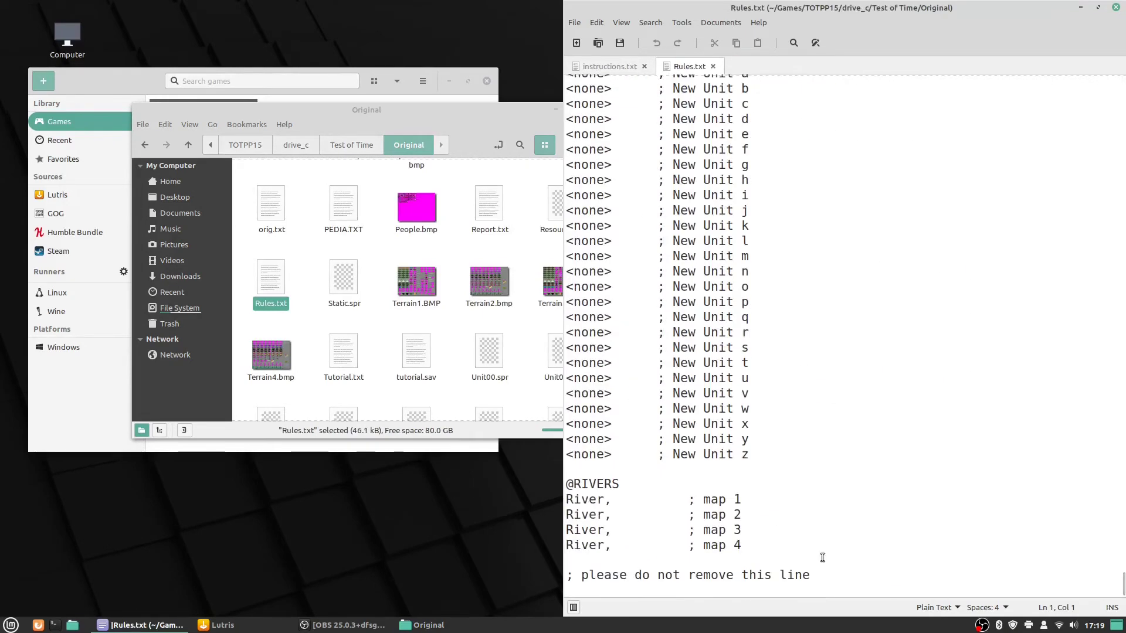
click(601, 64)
drag(657, 342, 819, 417)
right_click(722, 392)
click(754, 451)
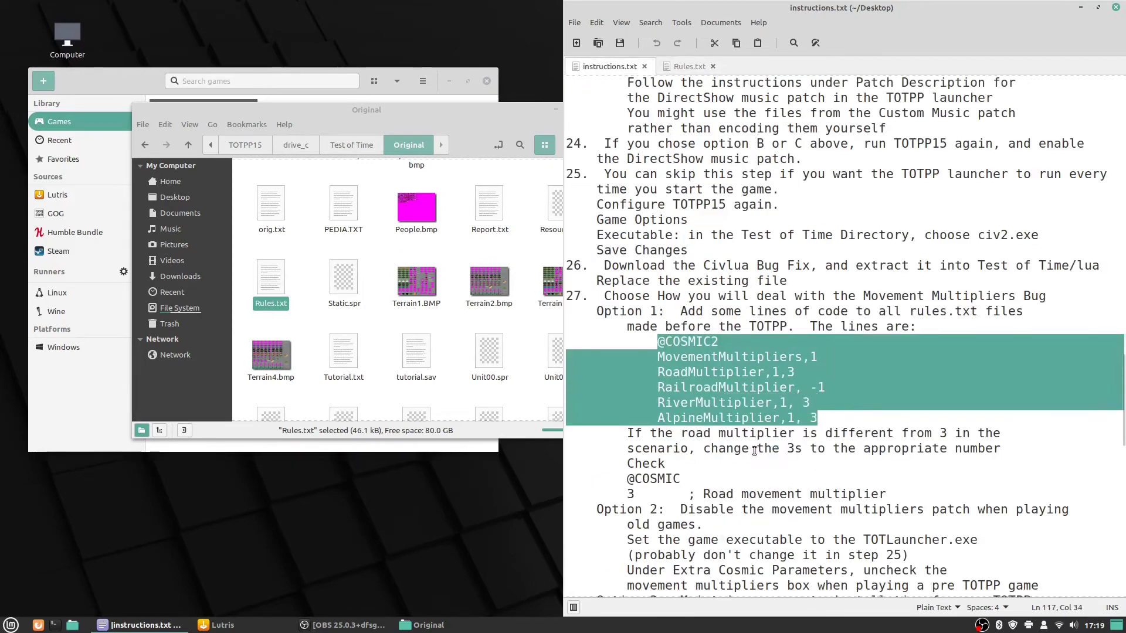
click(690, 66)
click(761, 546)
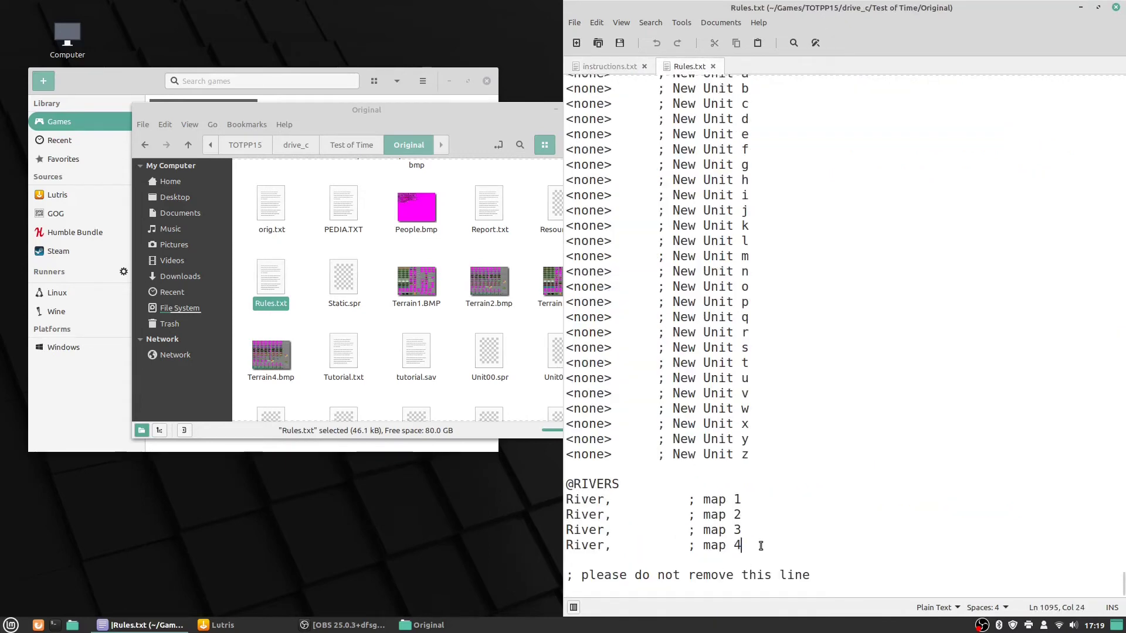
key(Return)
key(Return)
key(ctrl+v)
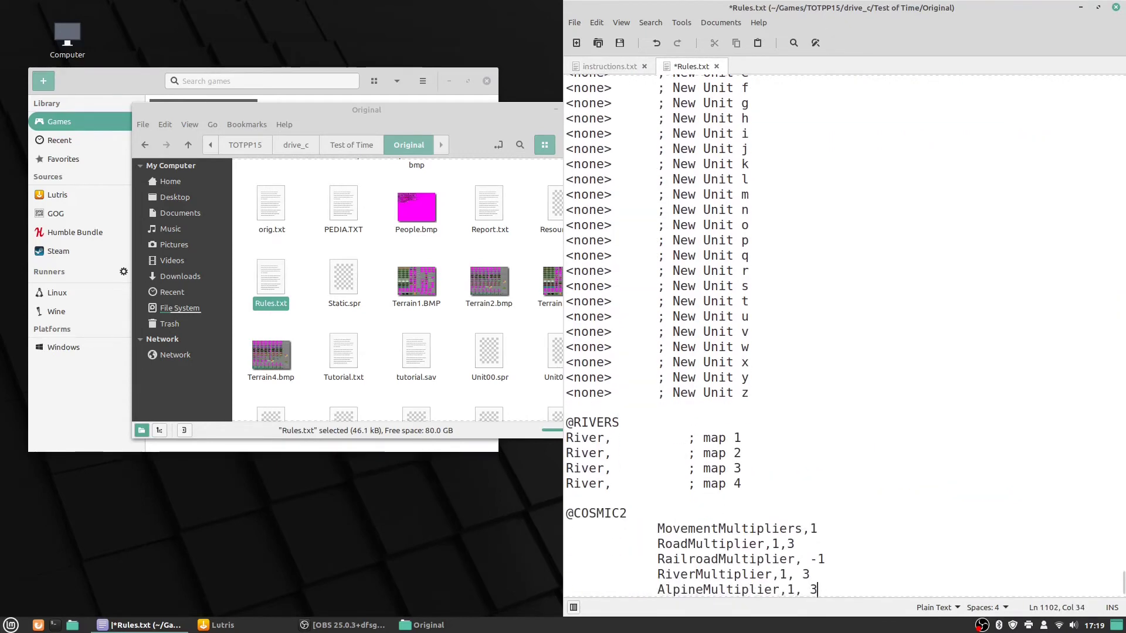
scroll(581, 522, down, 1)
click(658, 544)
key(BackSpace)
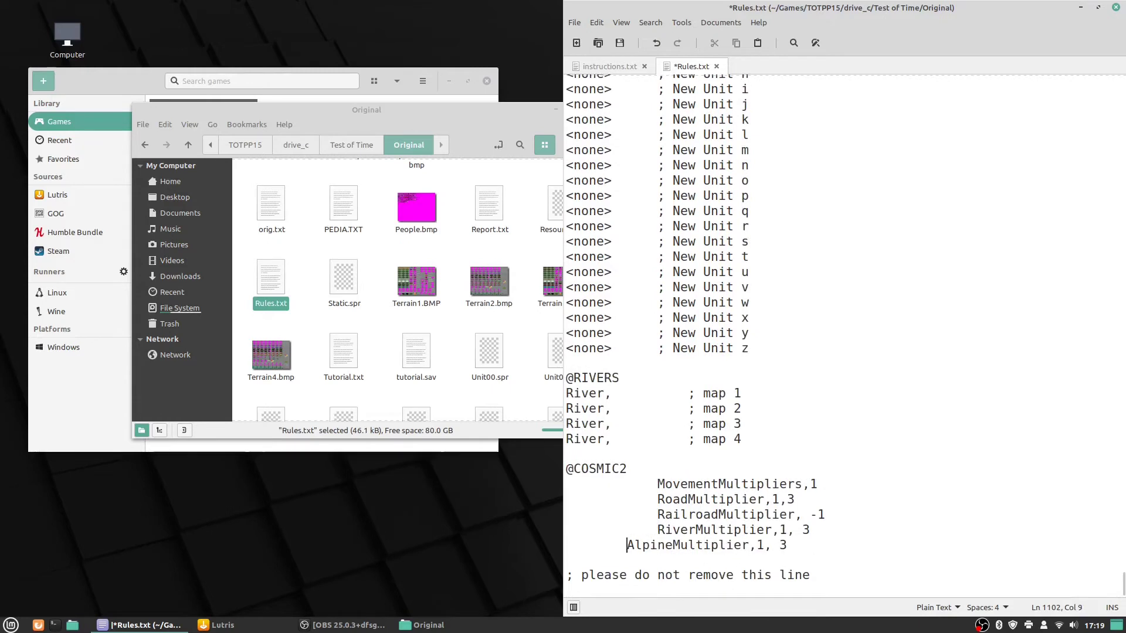
key(BackSpace)
key(BackSpace)
key(Delete)
key(Delete)
key(Delete)
key(Delete)
key(Delete)
key(Delete)
key(Delete)
key(Delete)
key(Delete)
key(Delete)
key(Delete)
key(Delete)
key(Delete)
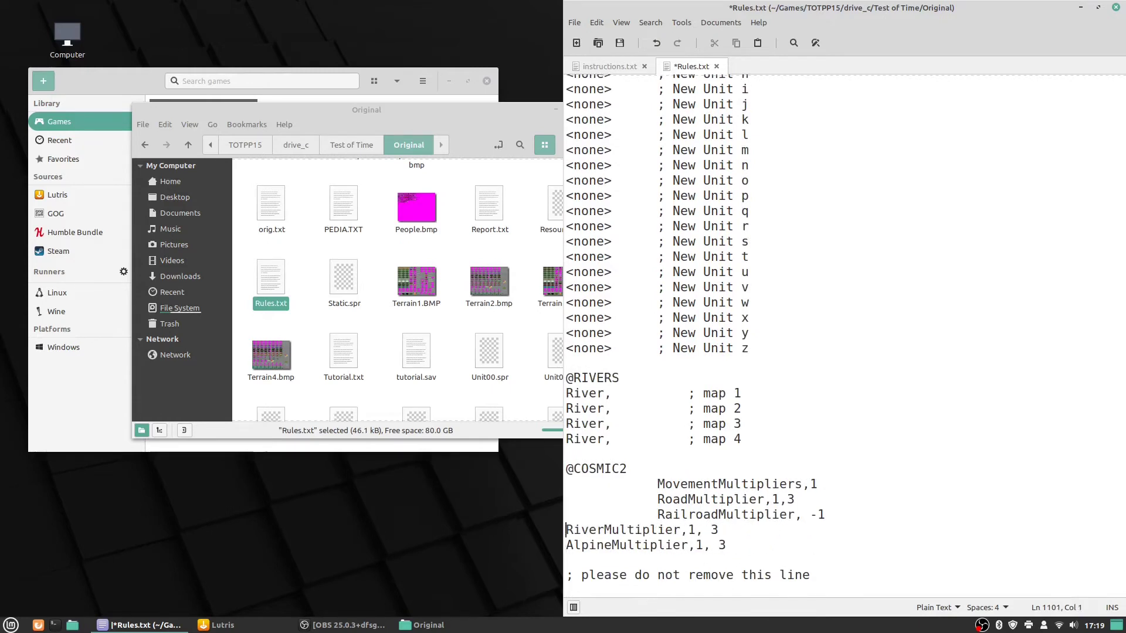
text(R)
click(658, 514)
key(BackSpace)
key(BackSpace)
key(BackSpace)
key(Up)
key(Delete)
key(Delete)
key(Delete)
key(Delete)
key(Delete)
key(Delete)
key(Delete)
key(Delete)
key(Delete)
key(Delete)
key(Delete)
key(Delete)
key(Up)
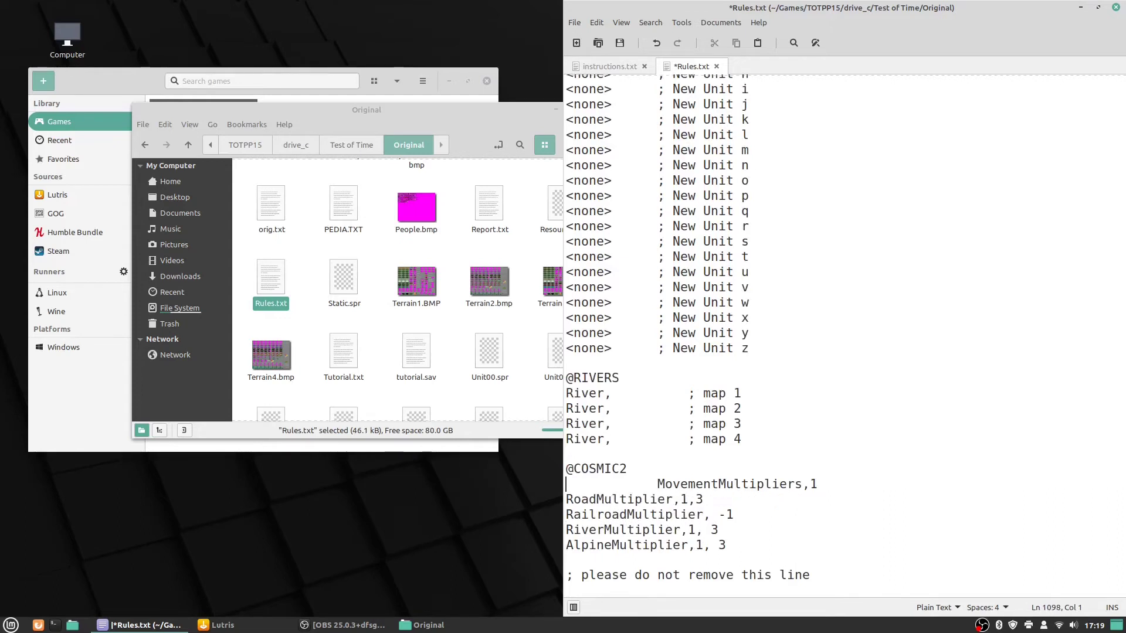
key(Delete)
key(Delete)
key(Delete)
key(Delete)
key(Delete)
key(Delete)
key(Delete)
key(Delete)
key(Delete)
key(Delete)
key(Delete)
key(Delete)
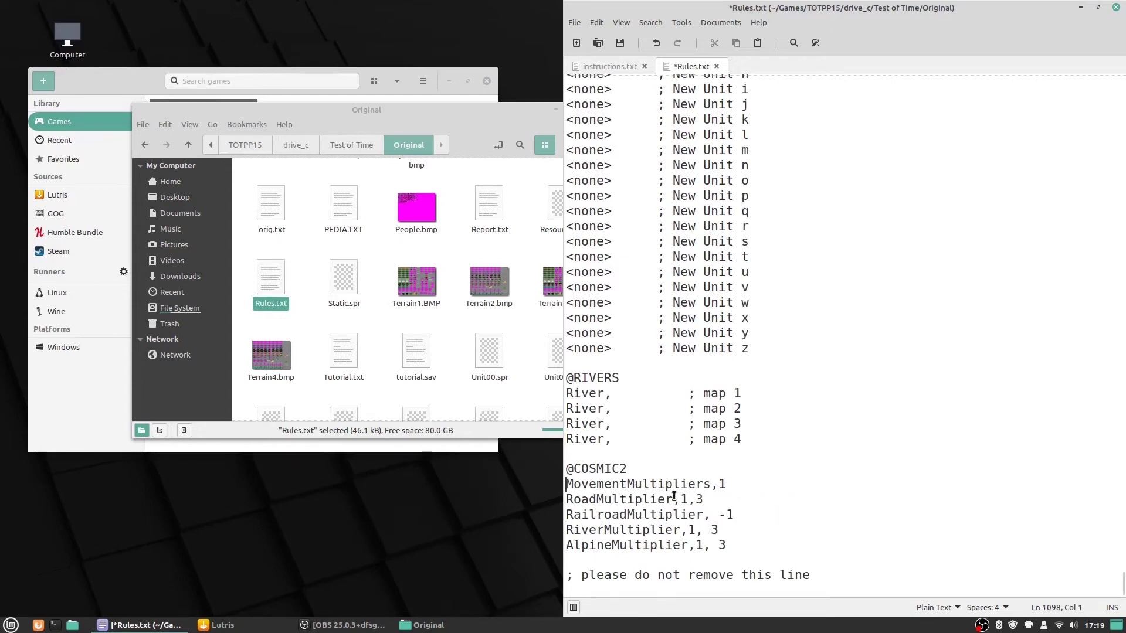
click(700, 498)
click(713, 530)
double_click(715, 530)
click(723, 546)
key(ctrl+f)
text(cosmic)
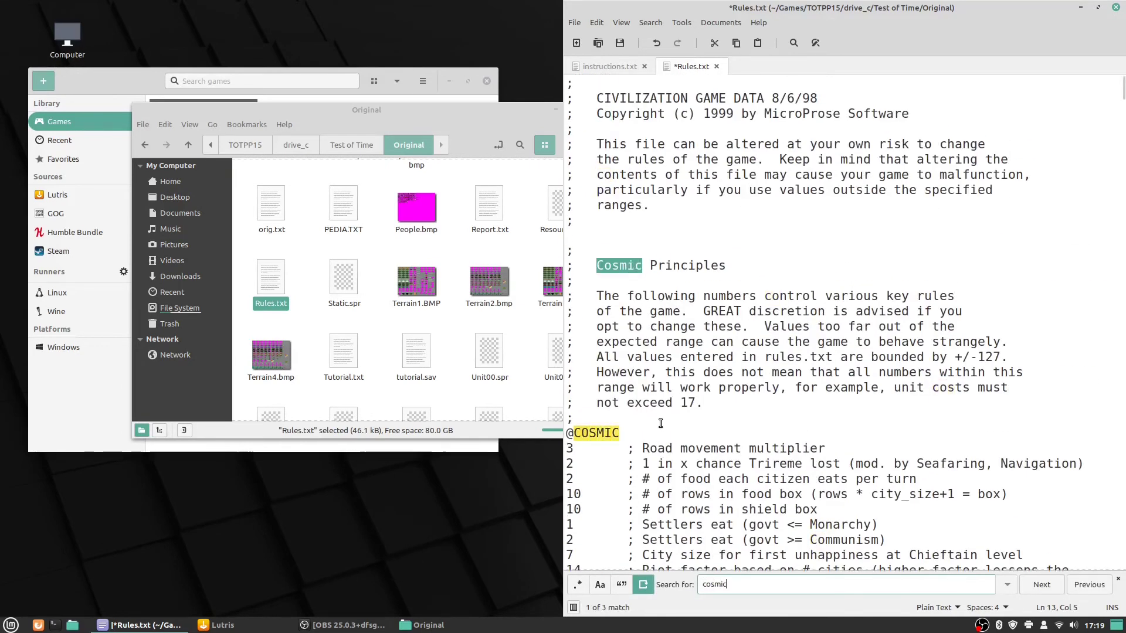
double_click(571, 450)
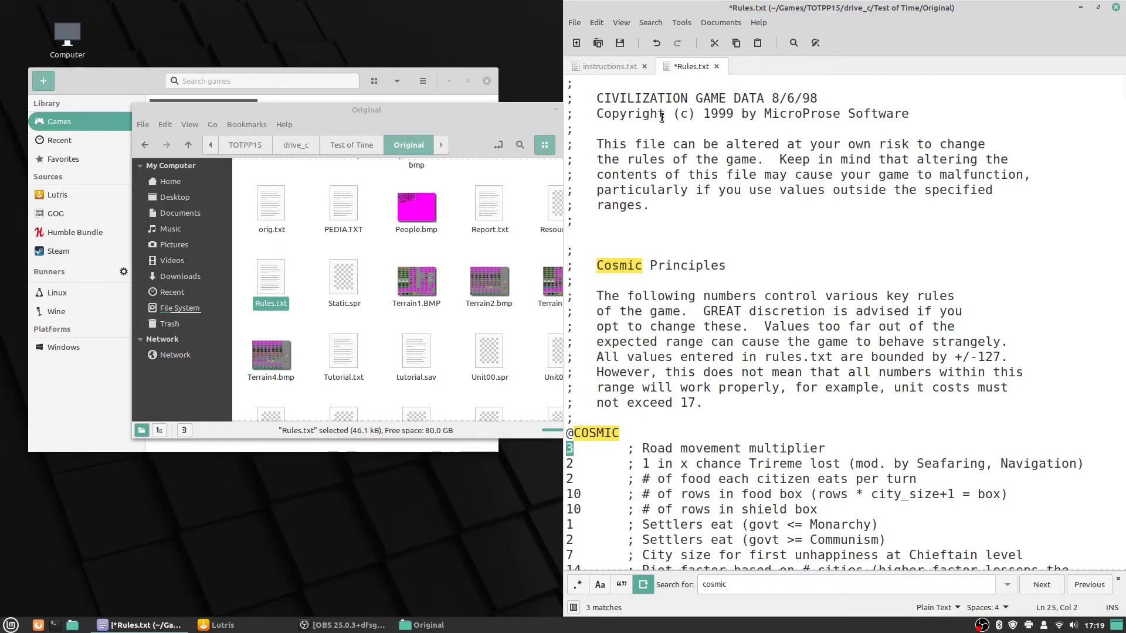
click(620, 43)
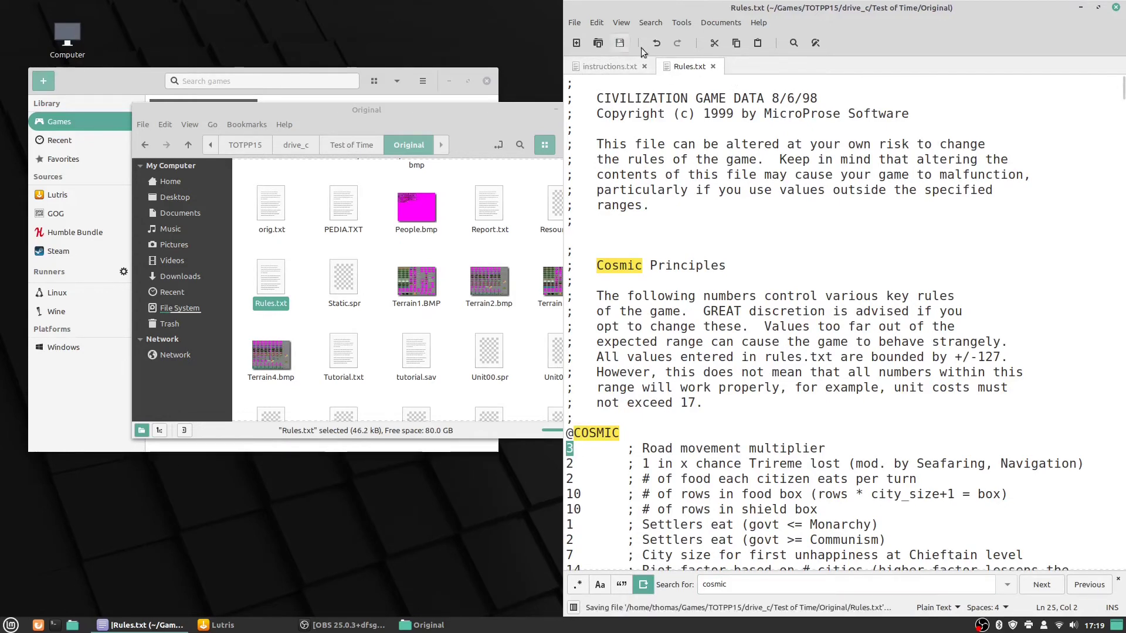
Launch Test of Time 15 from Lutris and load the saved single-player game ab_b4000.sav from the Original folder.
click(369, 111)
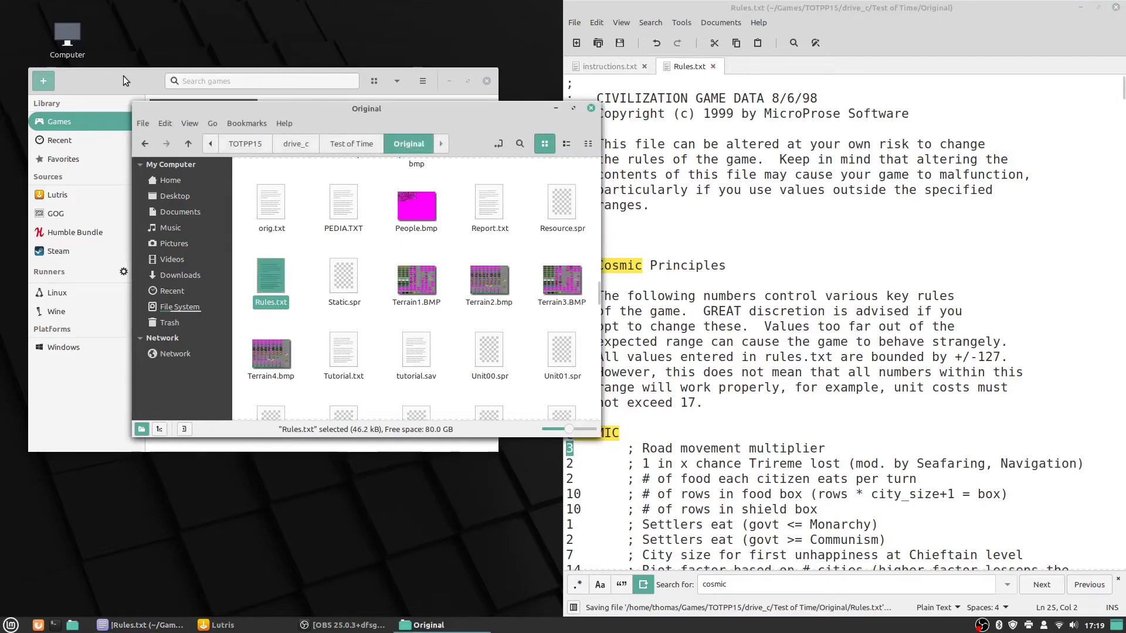
click(123, 80)
double_click(202, 125)
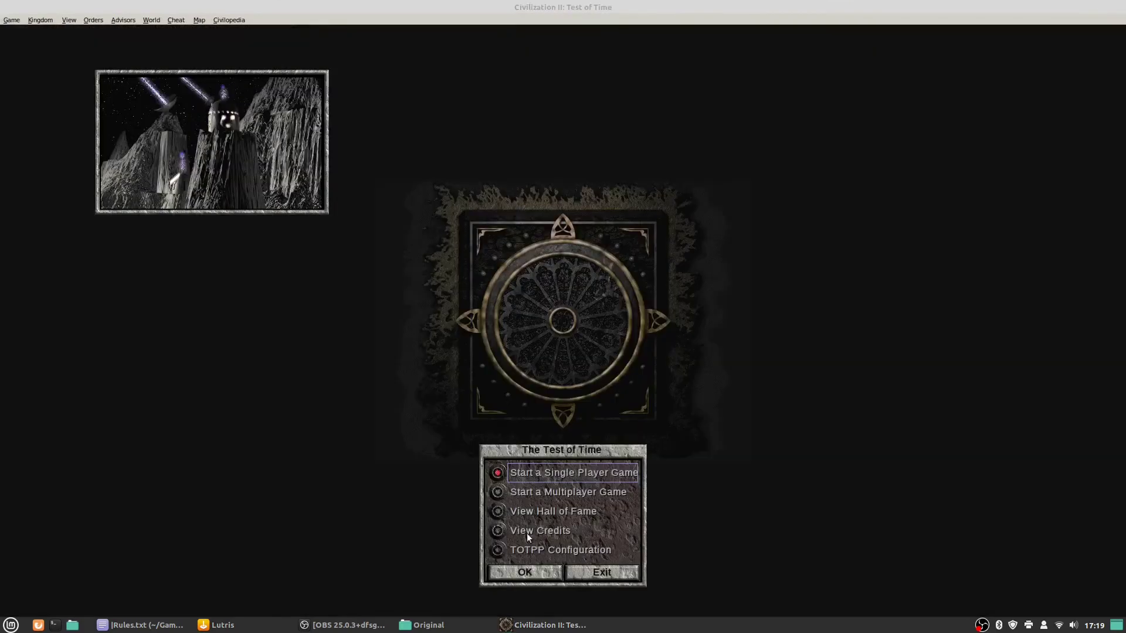
click(536, 571)
double_click(486, 463)
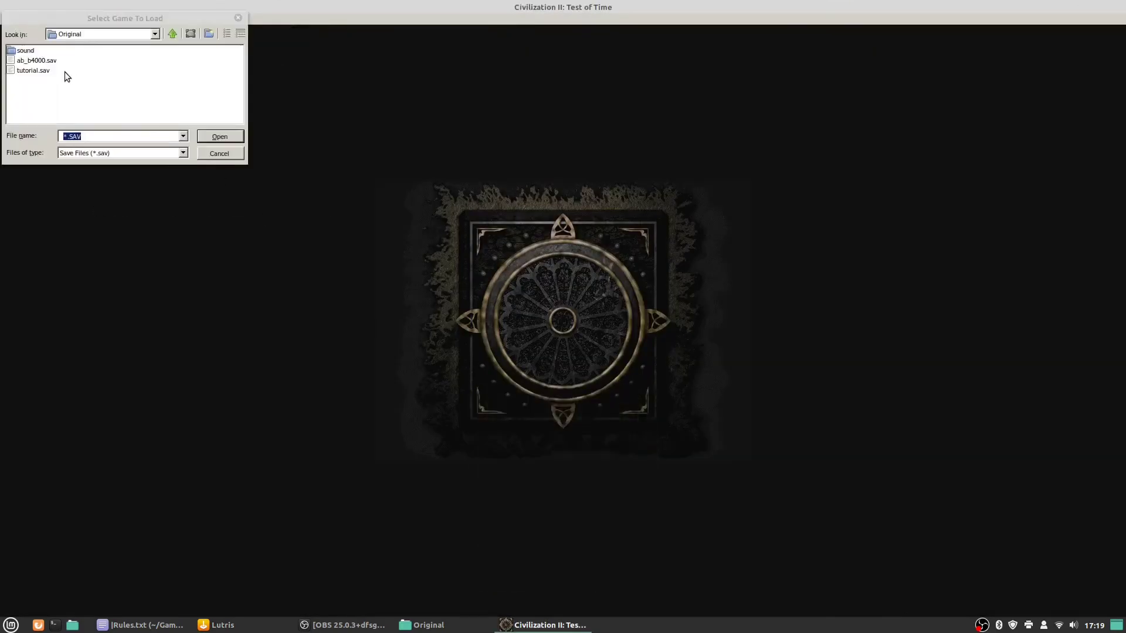
double_click(22, 62)
key(Return)
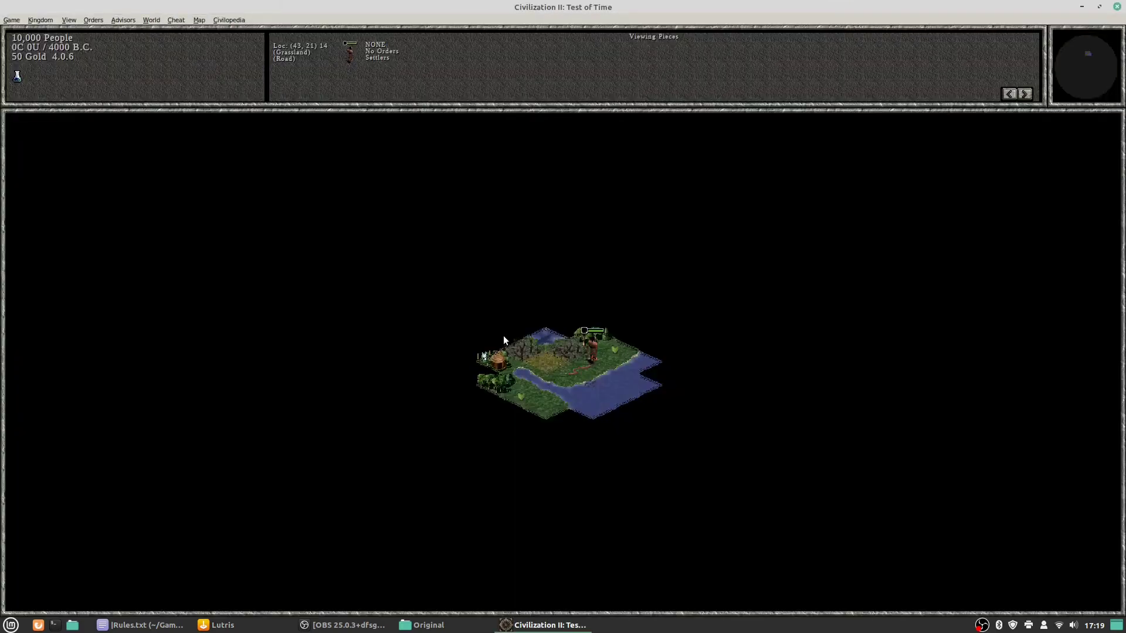
Move the Settlers back and forth along the road to test the movement cost, and widen the status window to the minimap.
key(KP_1)
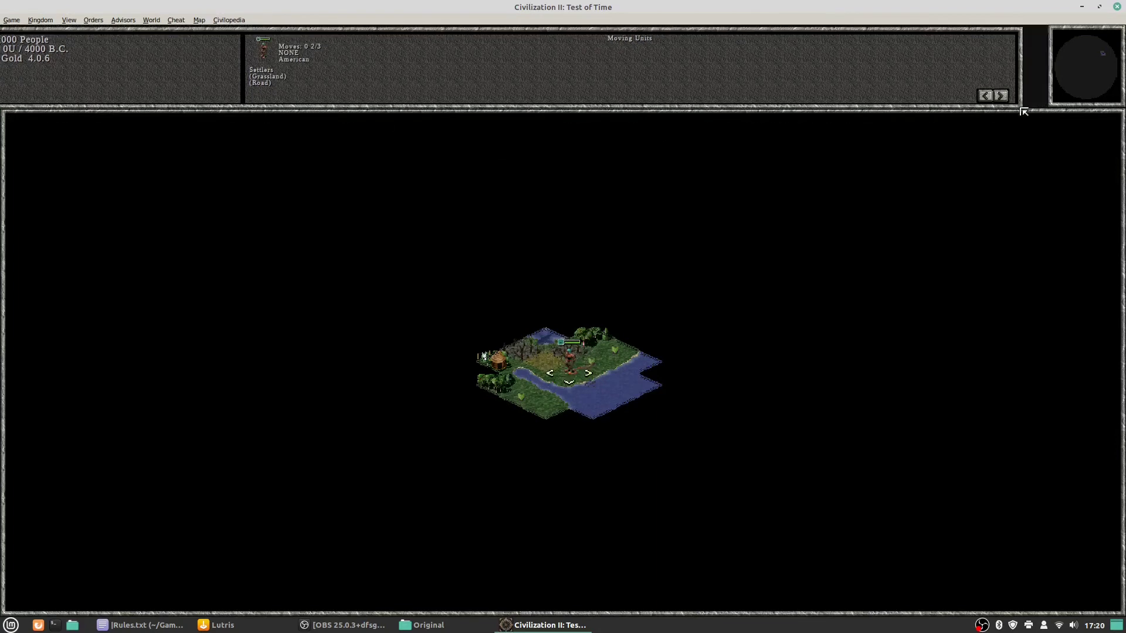
mouse_move(1026, 108)
mouse_down()
mouse_move(702, 322)
mouse_move(676, 365)
mouse_move(1064, 141)
mouse_move(1048, 109)
mouse_up()
key(KP_9)
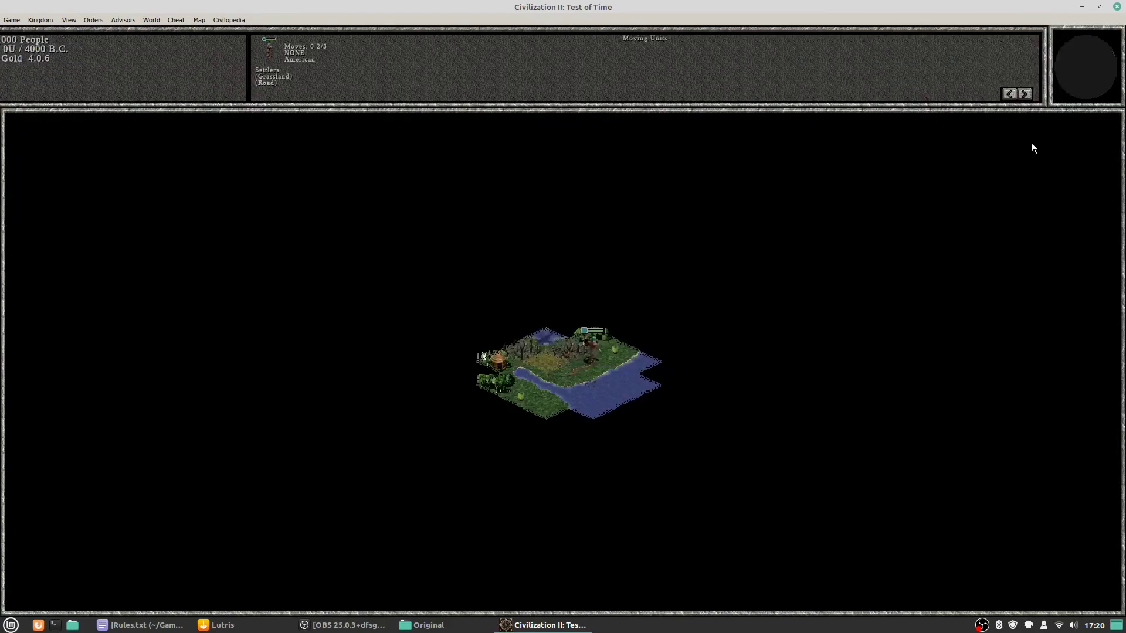
key(KP_1)
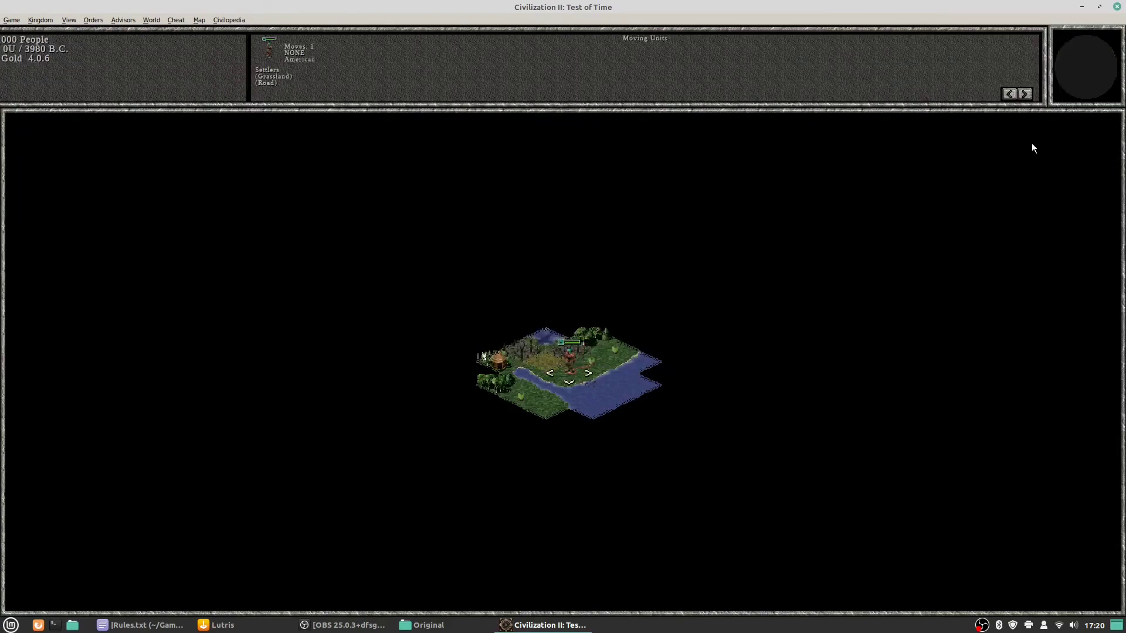
Quit the running game, confirm with Yes, and exit Test of Time from its start menu.
click(12, 20)
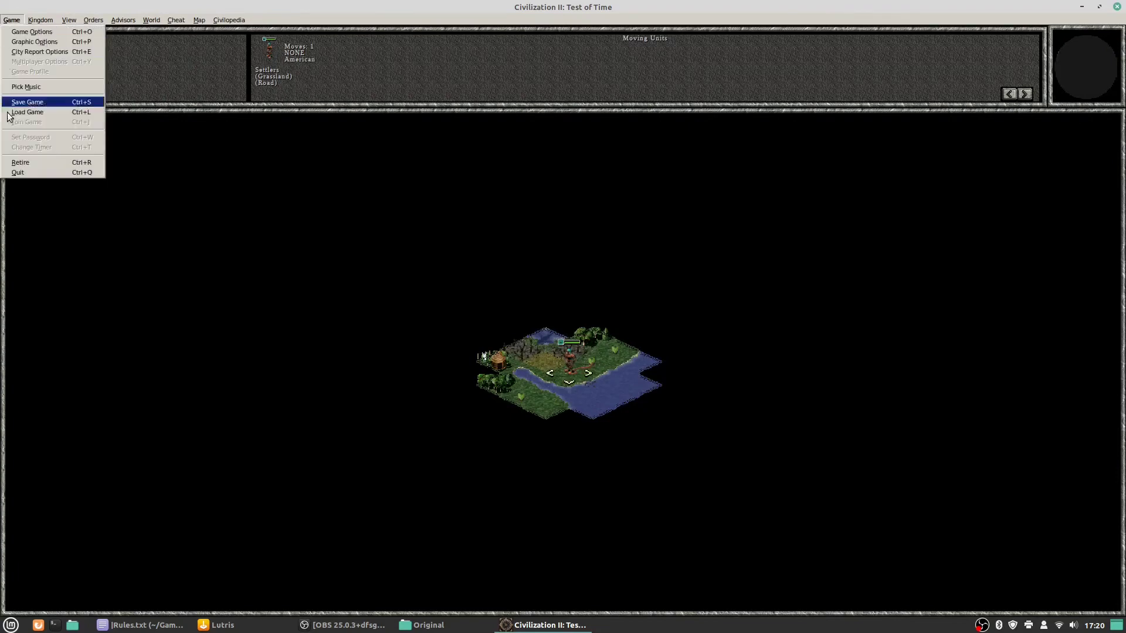
click(27, 170)
click(566, 328)
click(554, 352)
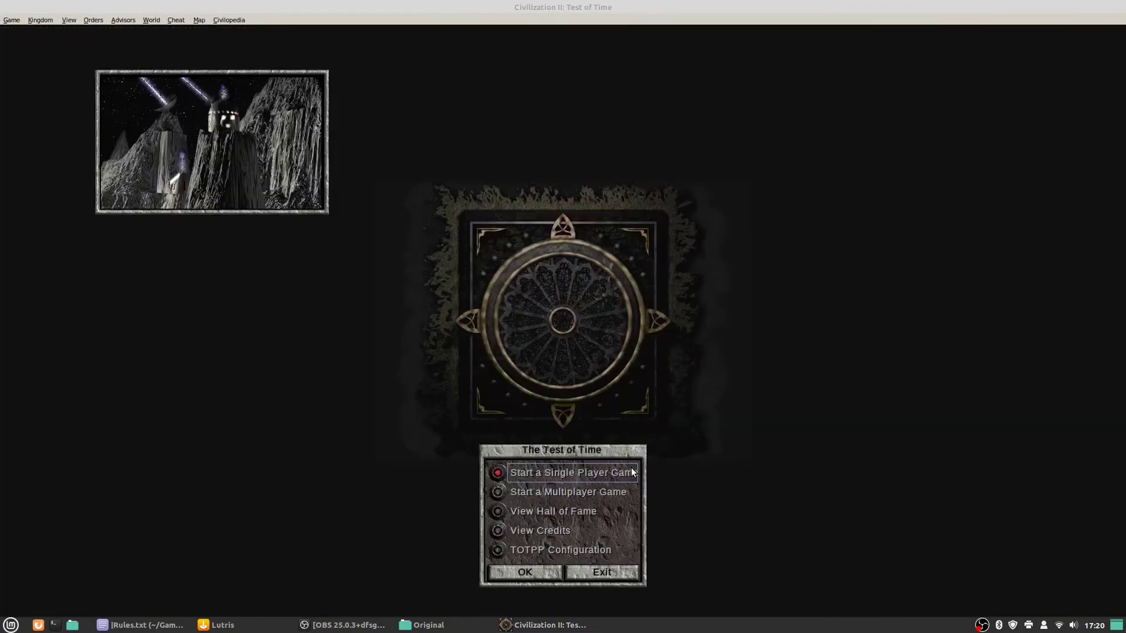
click(626, 577)
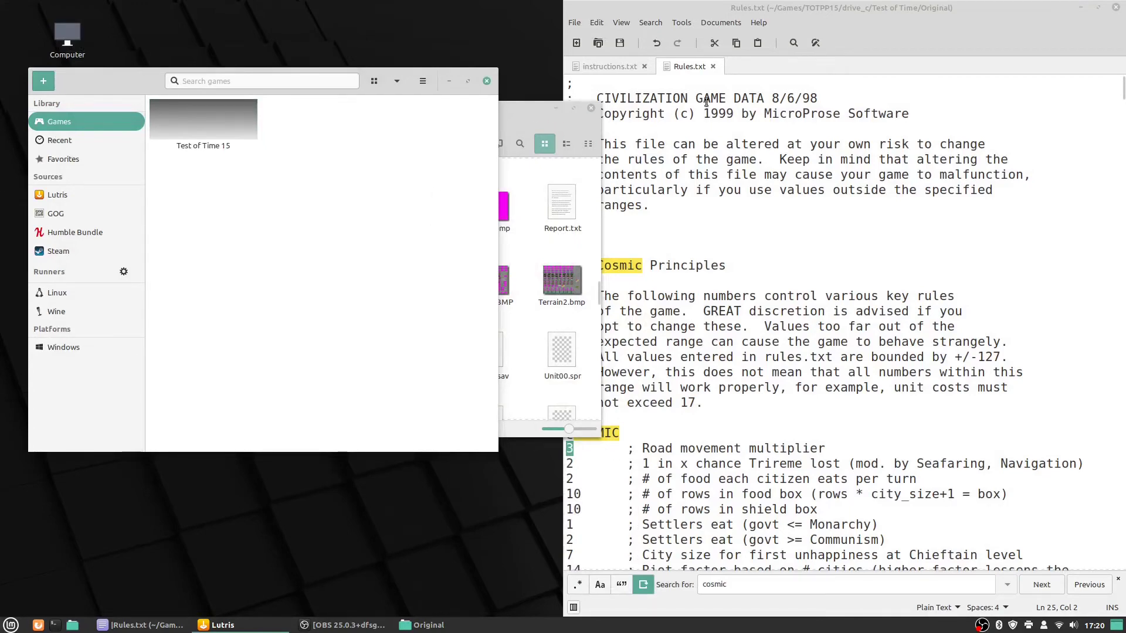
Close Rules.txt and read the other Movement Multipliers Bug options under step 27 of instructions.txt.
click(713, 66)
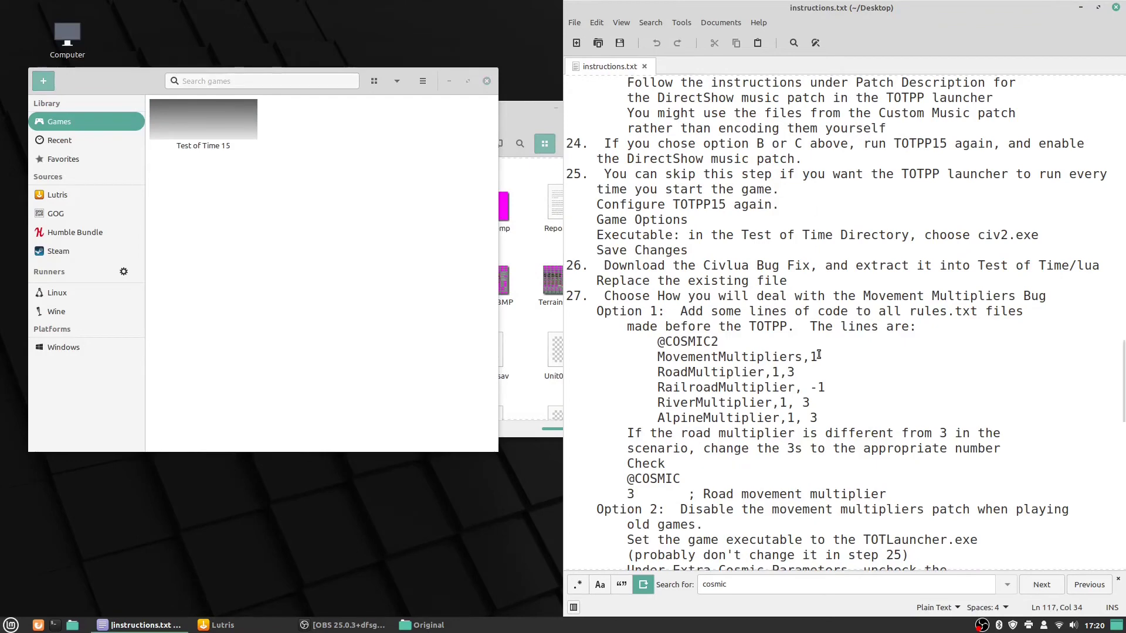
scroll(839, 417, down, 2)
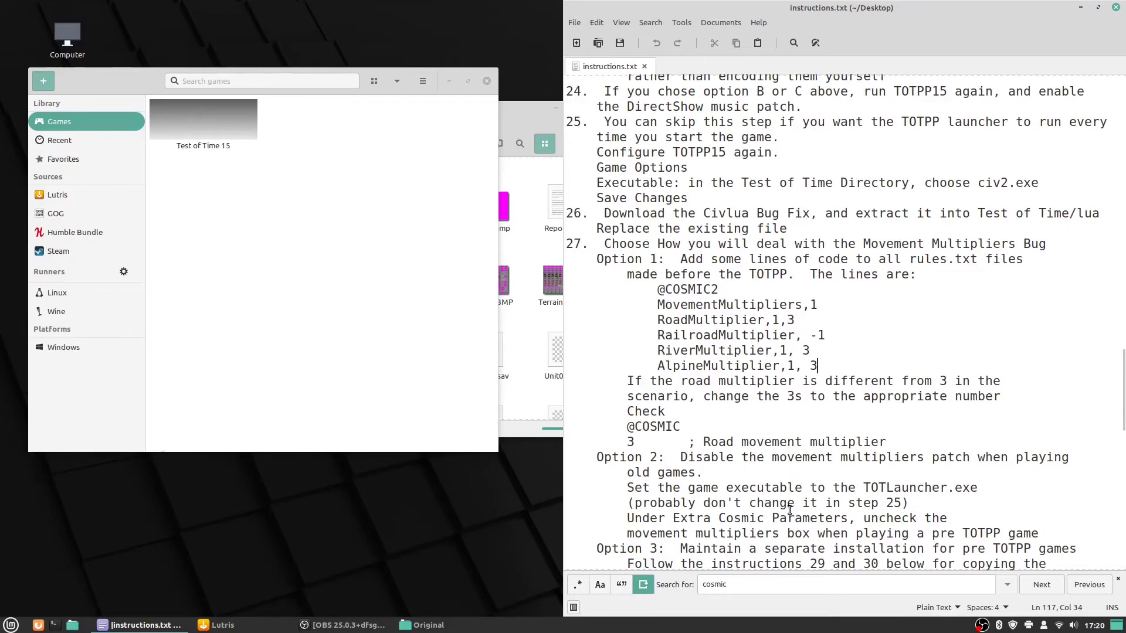
scroll(766, 489, down, 3)
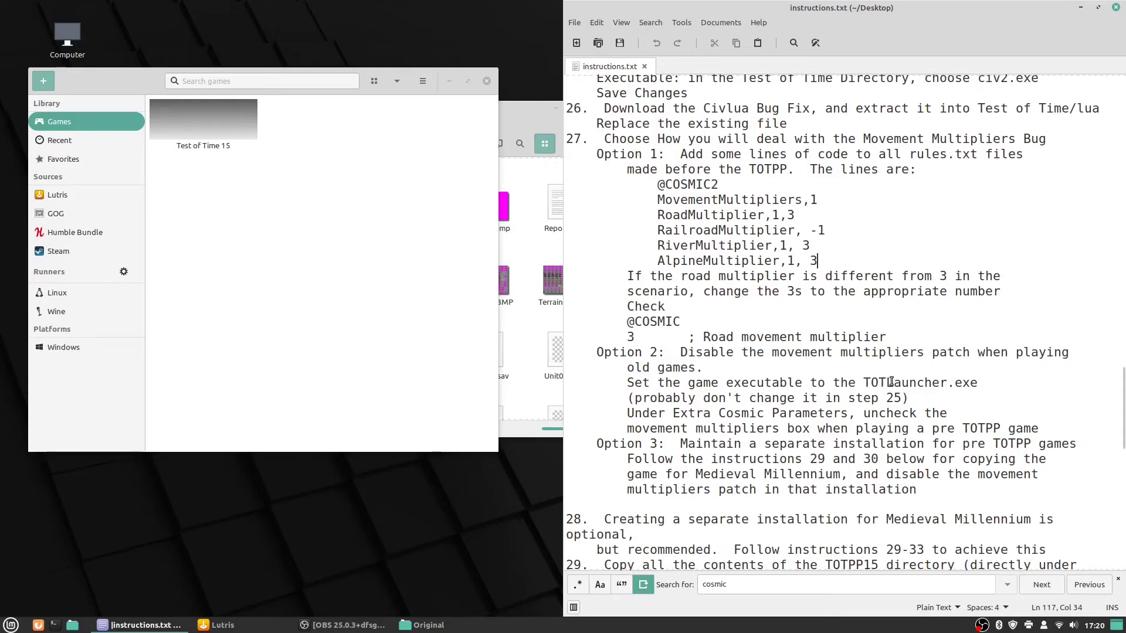
Set the executable of Test of Time 15 in Lutris to civ2.exe from the Test of Time folder and save the configuration.
right_click(198, 129)
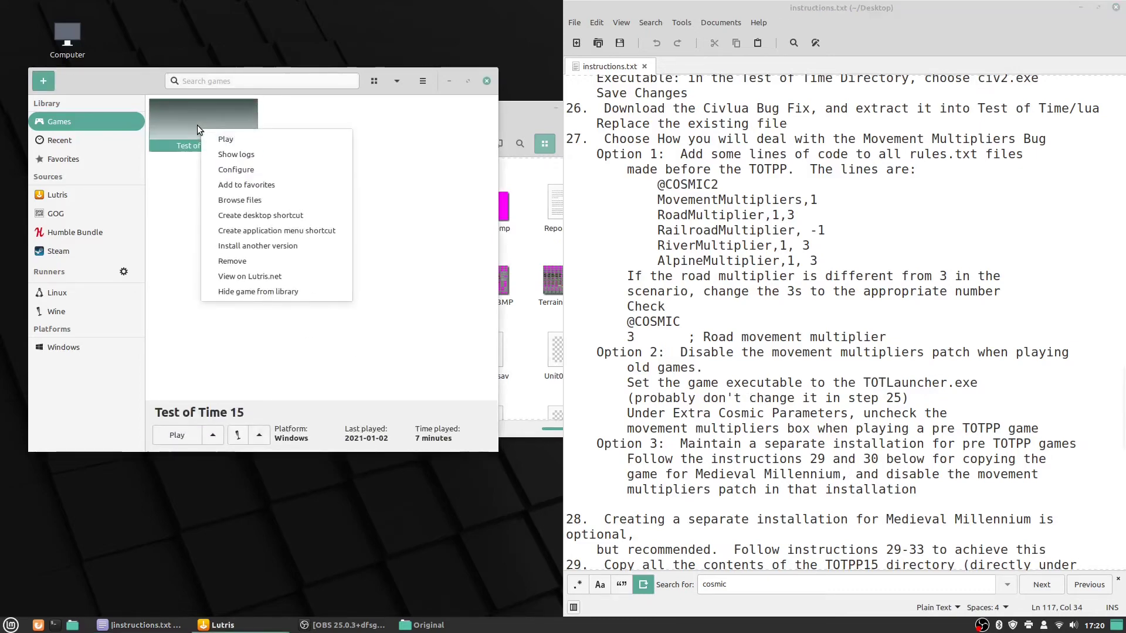
click(236, 169)
click(115, 129)
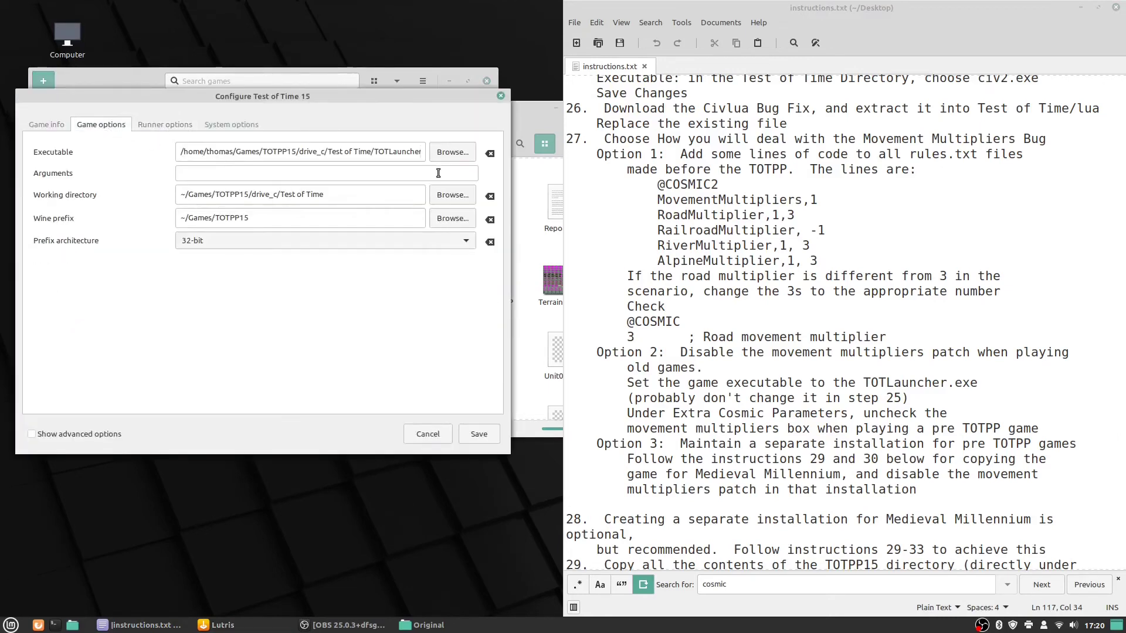
click(444, 153)
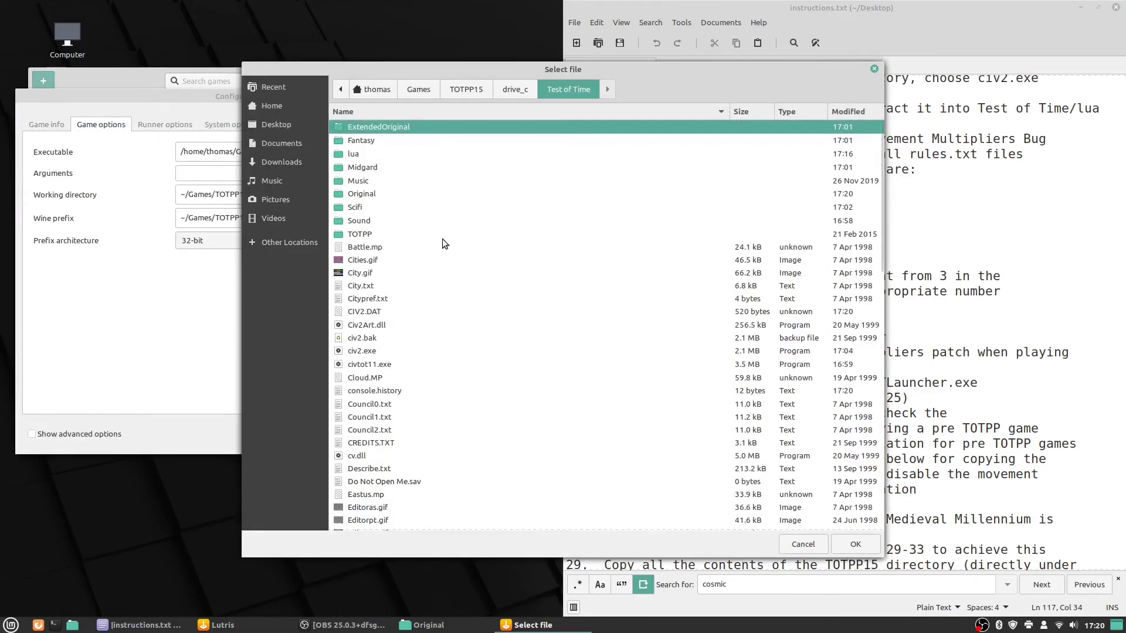
click(360, 352)
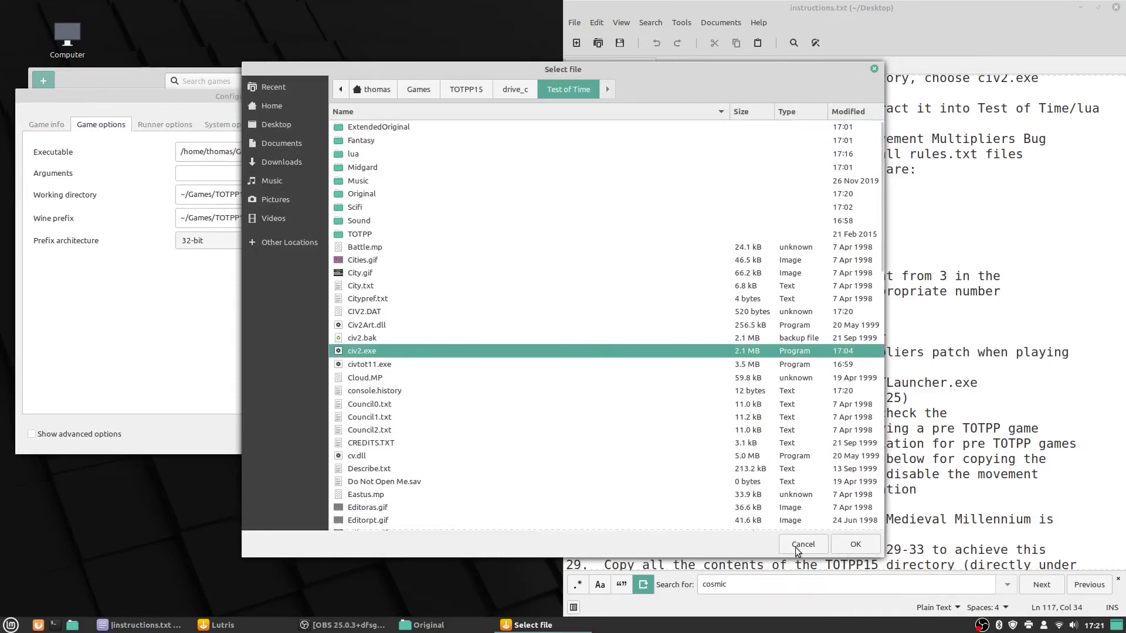
click(854, 544)
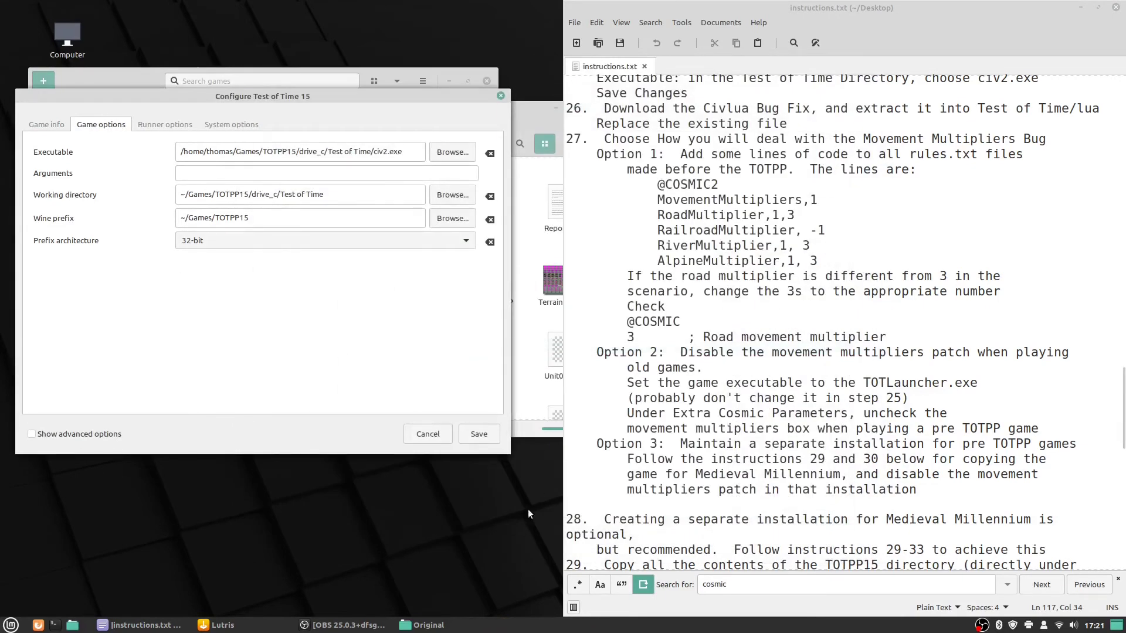
click(480, 434)
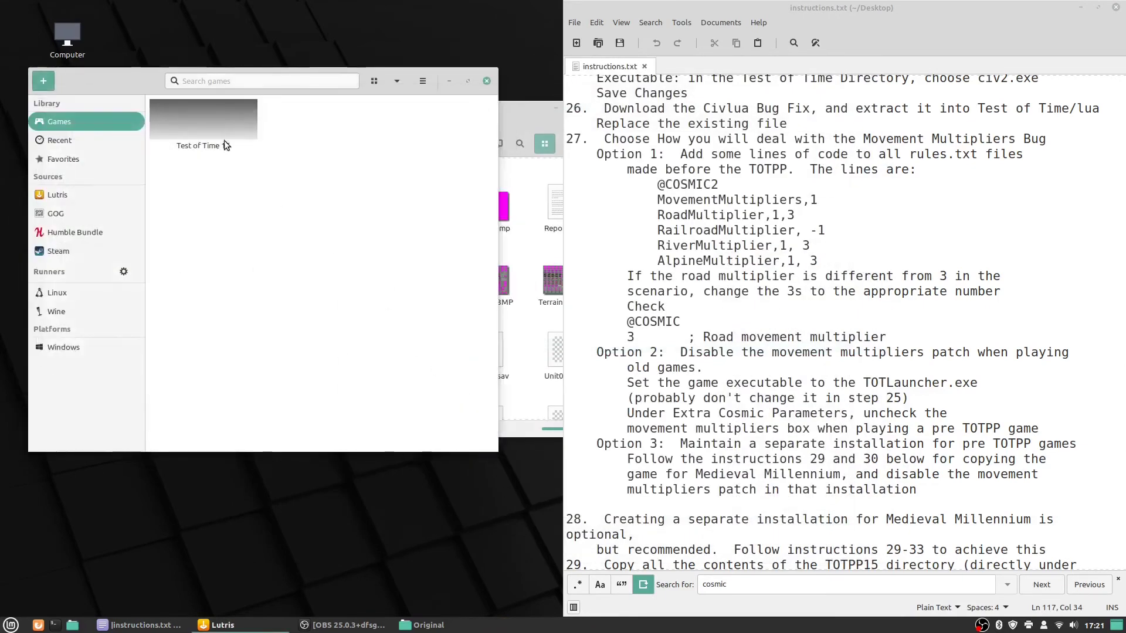
Start Test of Time 15 with the new executable and load the saved 4000 B.C. single-player game.
double_click(221, 128)
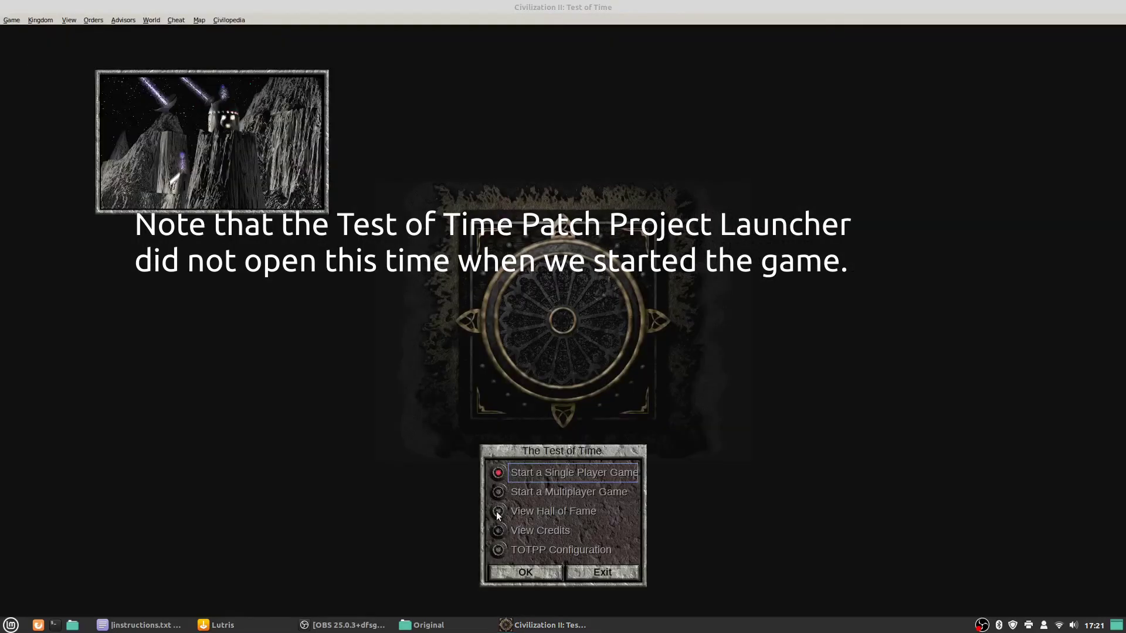
click(500, 570)
click(522, 581)
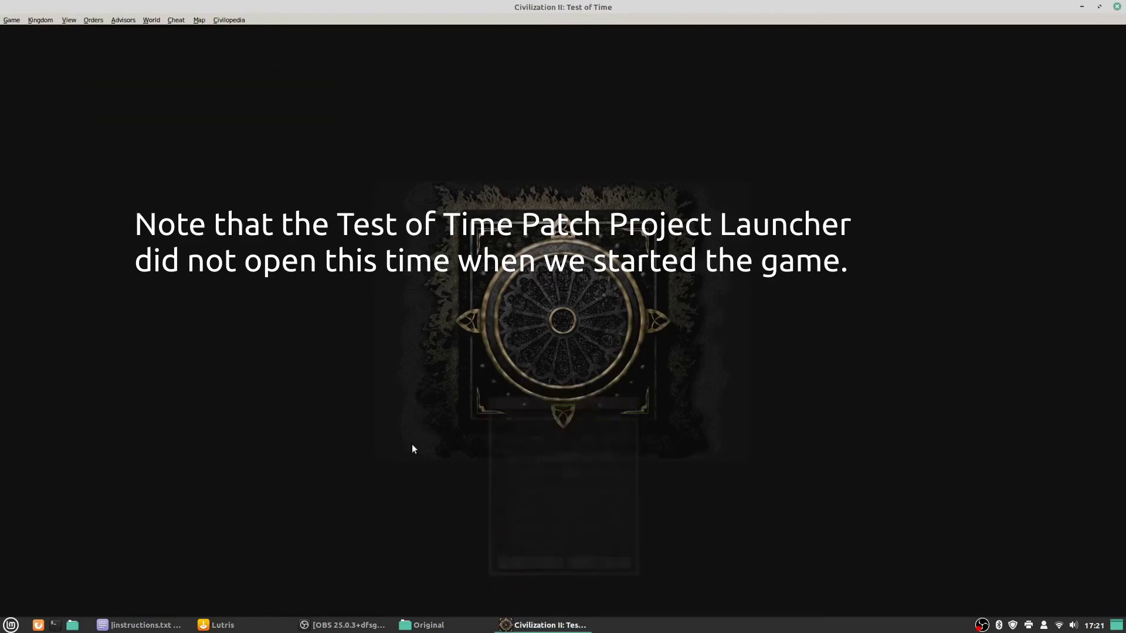
double_click(35, 71)
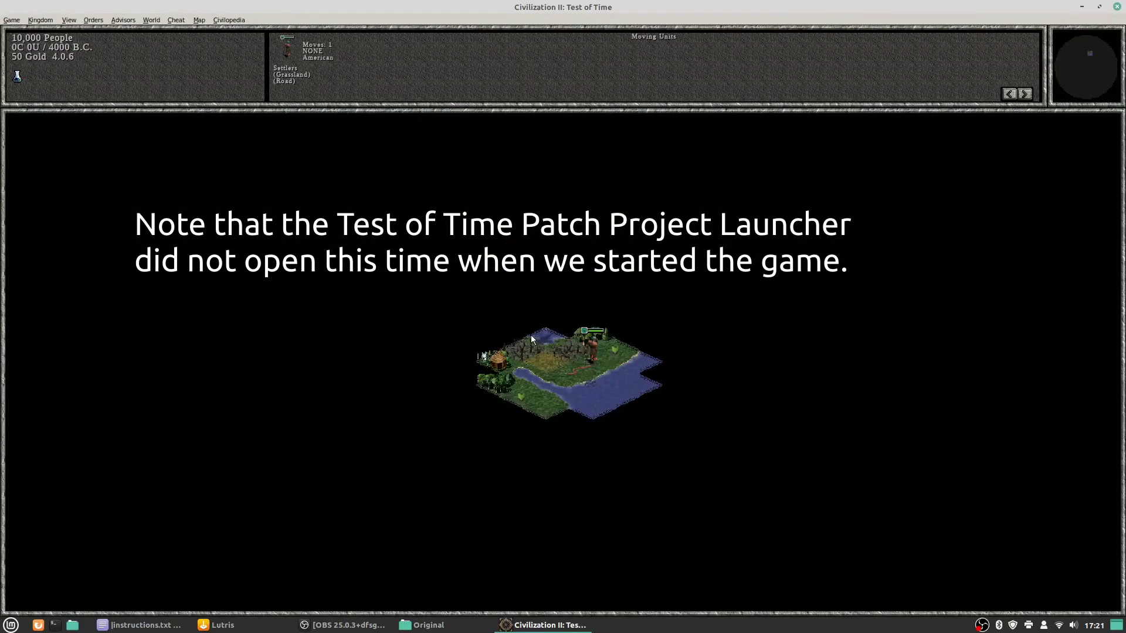
Move the Settlers back and forth along the road until their turn ends.
key(KP_4)
key(KP_6)
key(KP_4)
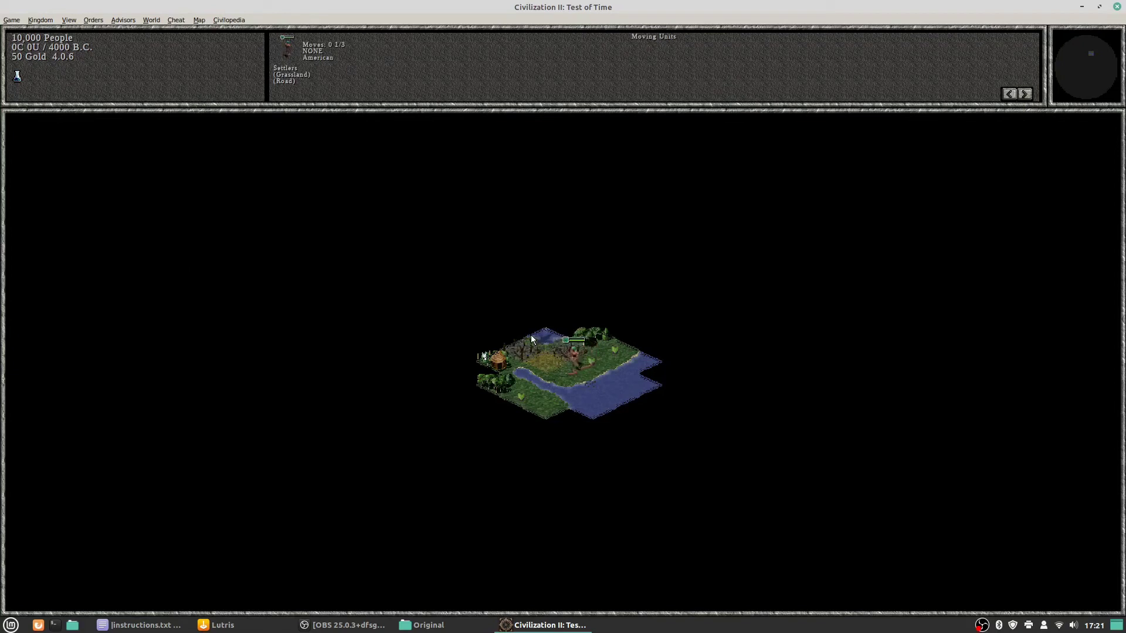
Look through the game options, turn off Animated Units and Animated Terrain in the graphic options, and move the Settlers along the road.
click(12, 20)
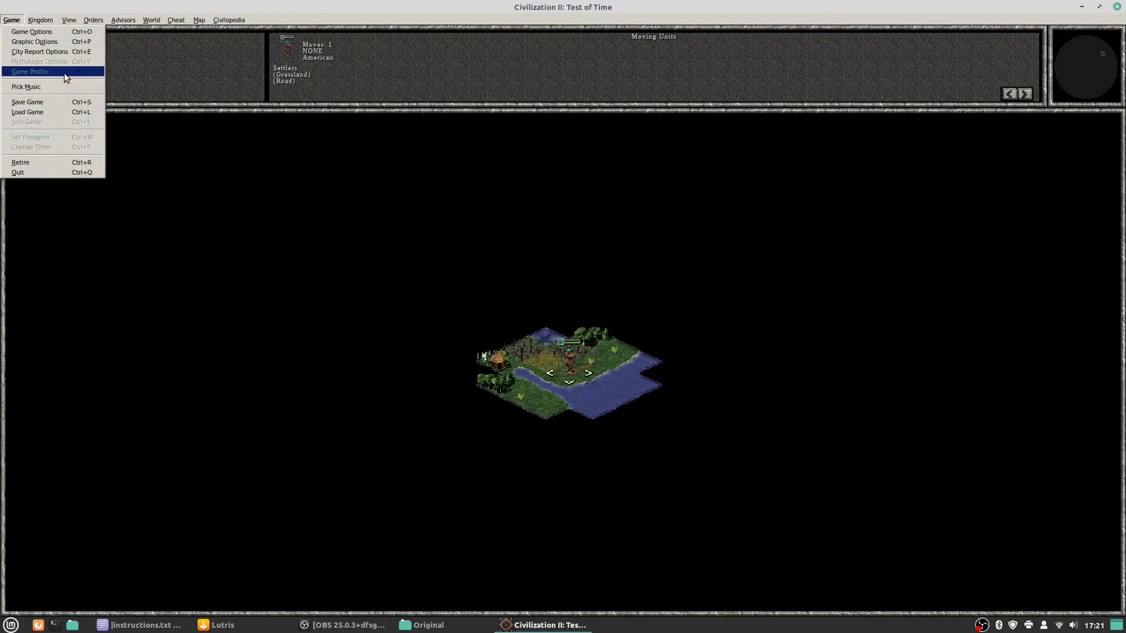
click(58, 30)
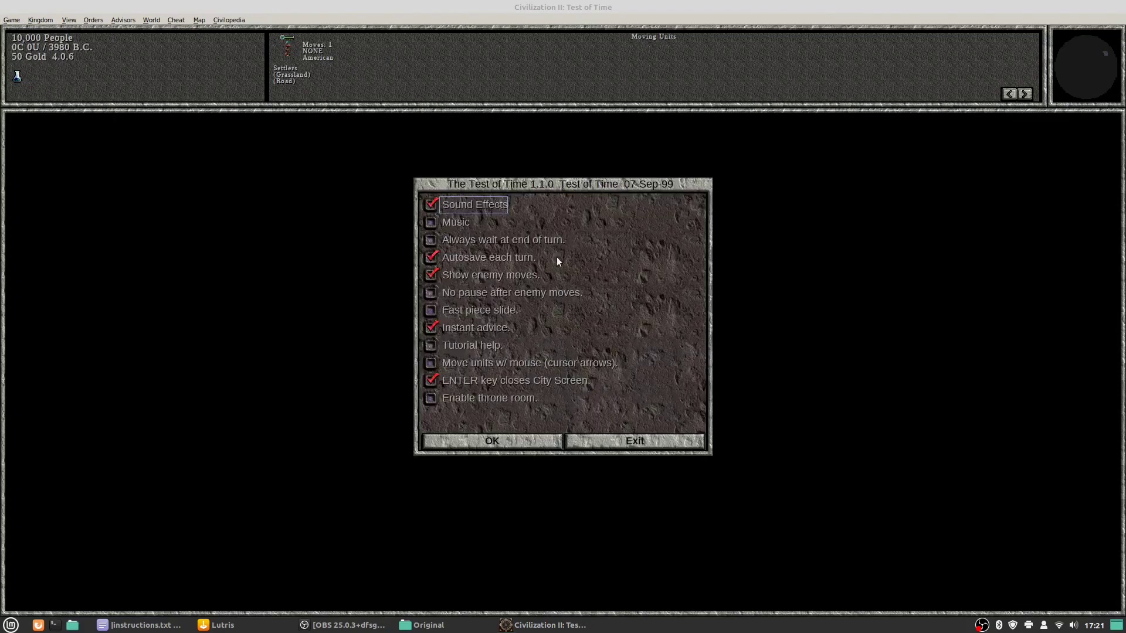
click(613, 441)
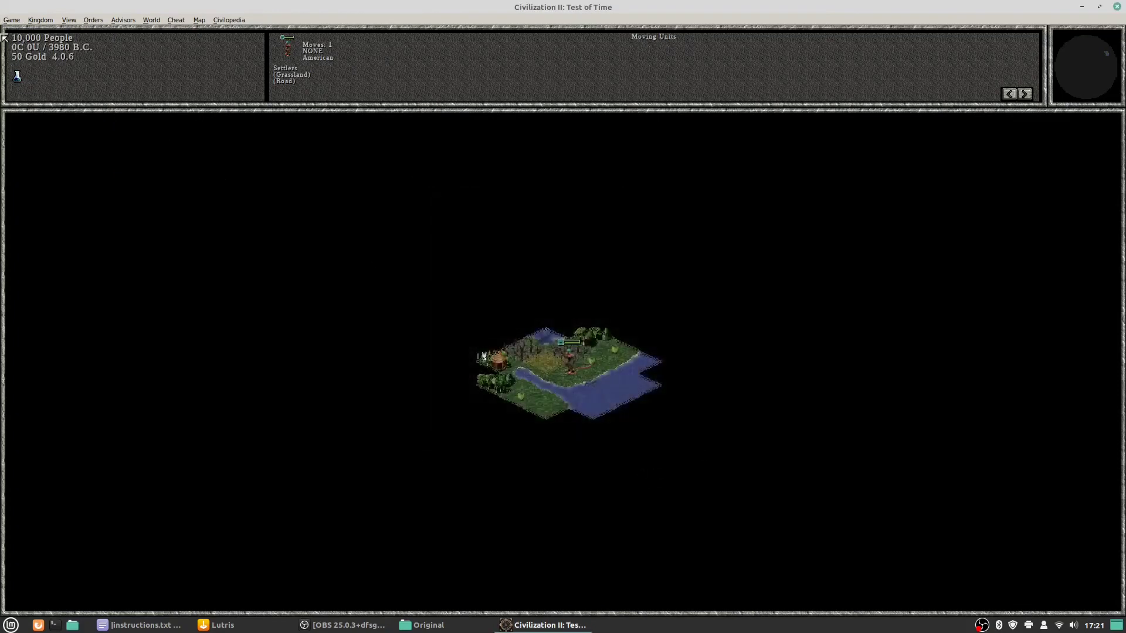
click(12, 20)
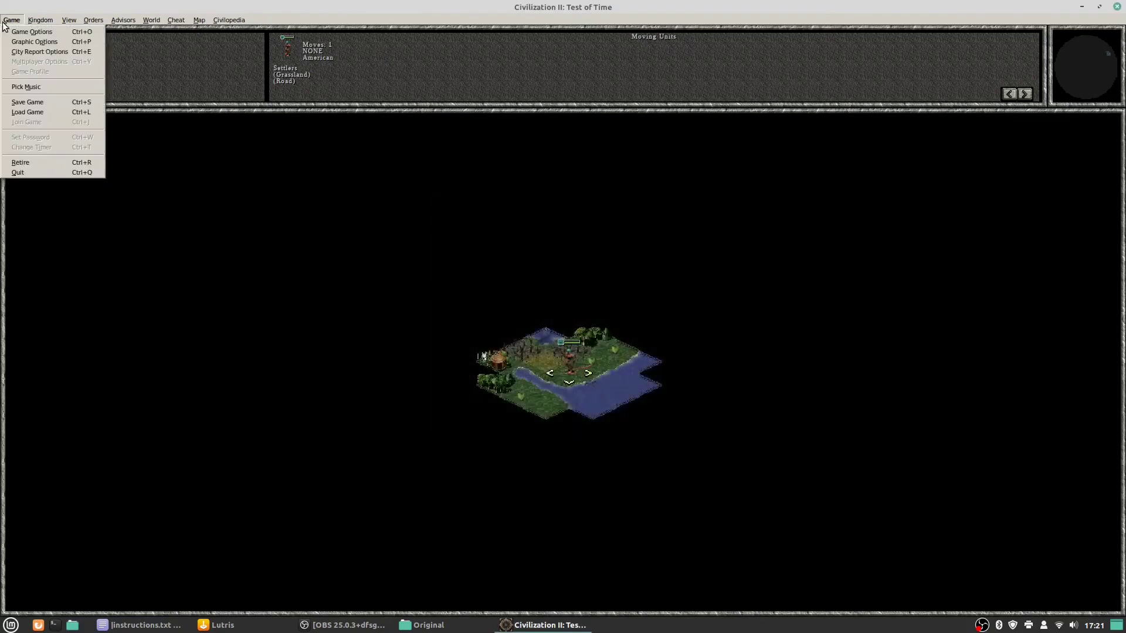
click(31, 41)
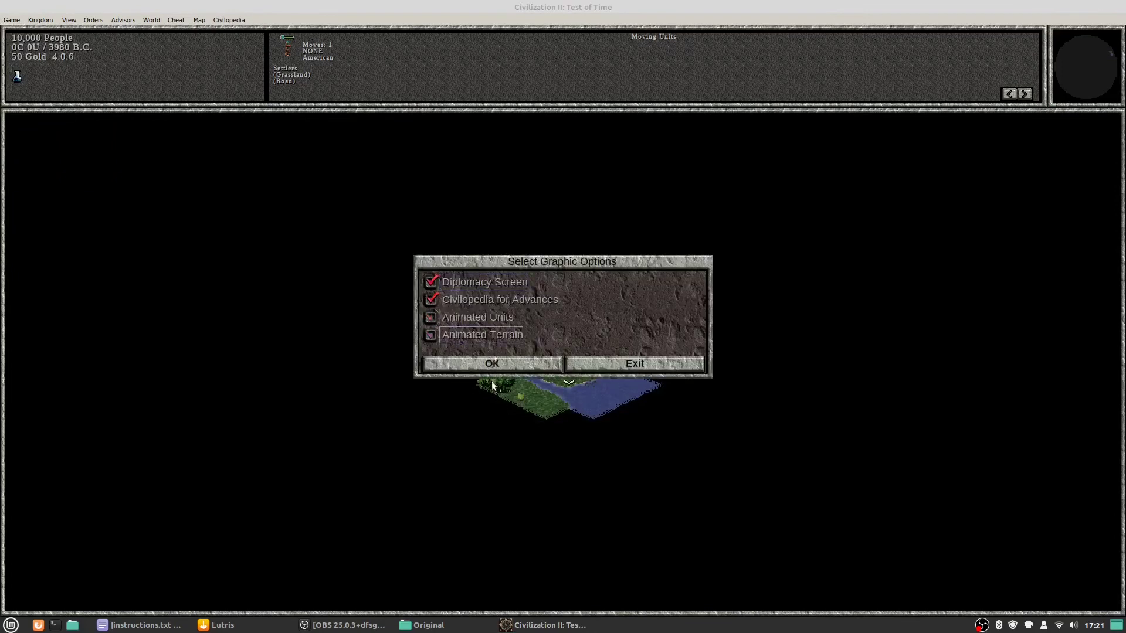
click(490, 365)
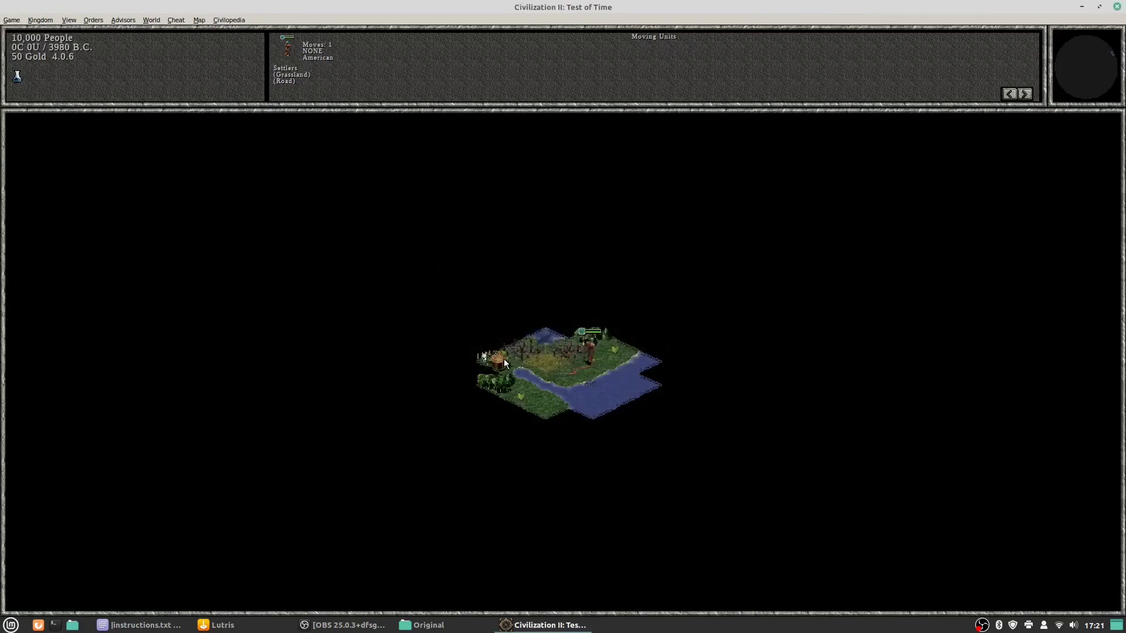
key(KP_1)
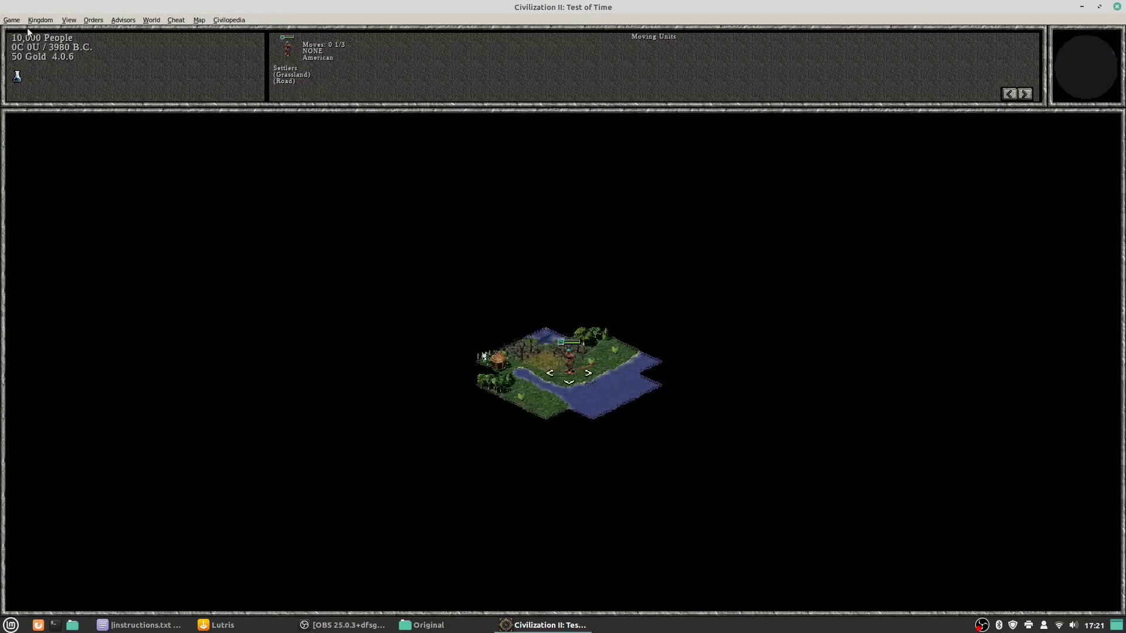
Quit the game with Yes at the confirmation and exit Test of Time to return to Lutris.
click(12, 21)
click(51, 172)
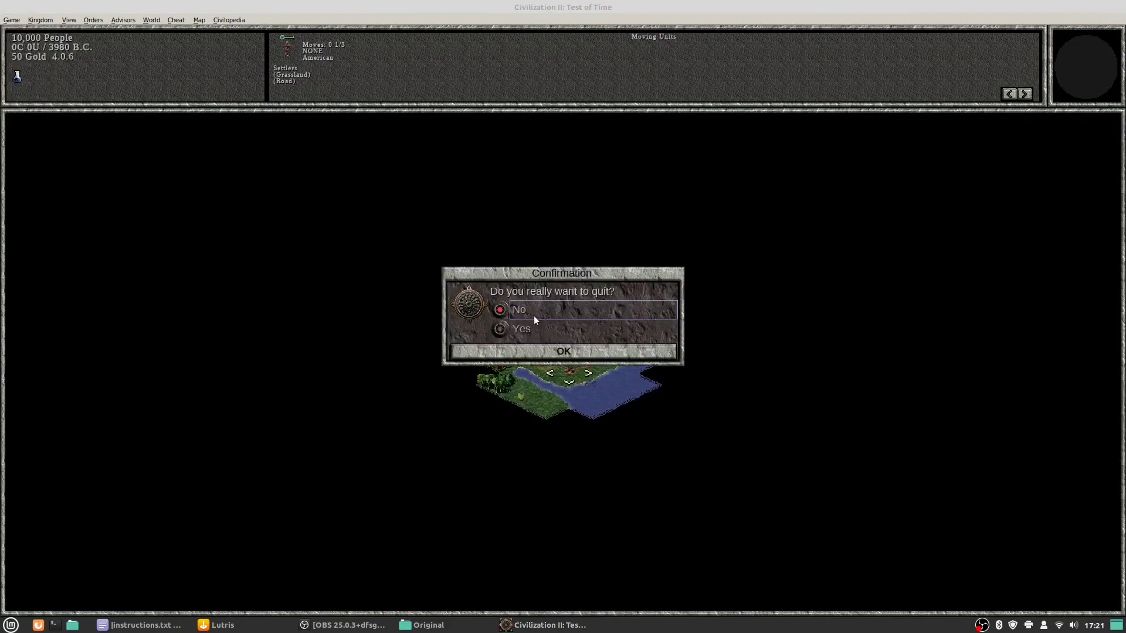
click(521, 329)
click(537, 350)
click(626, 569)
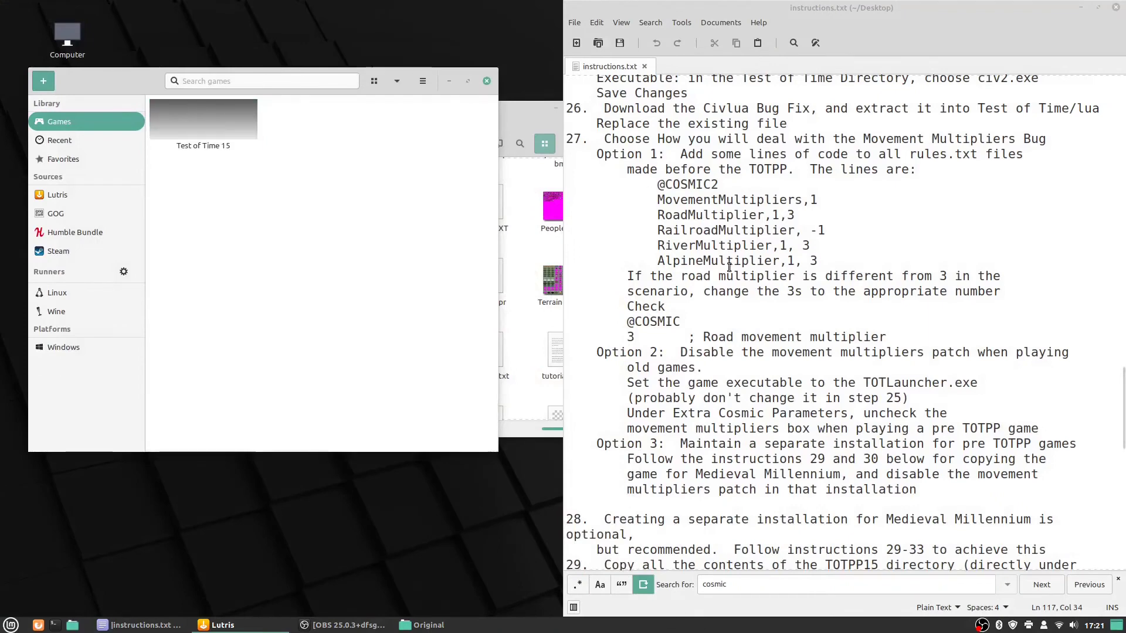
Review the remaining steps in instructions.txt, and create a folder named Scenario in the Test of Time directory.
scroll(675, 199, up, 3)
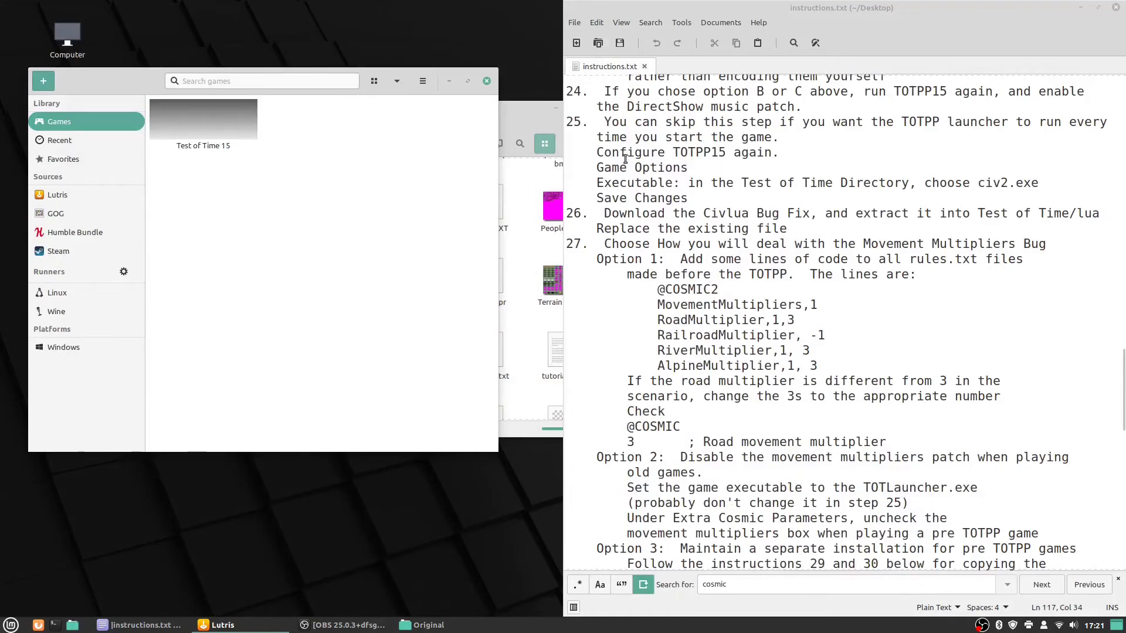
scroll(719, 361, down, 3)
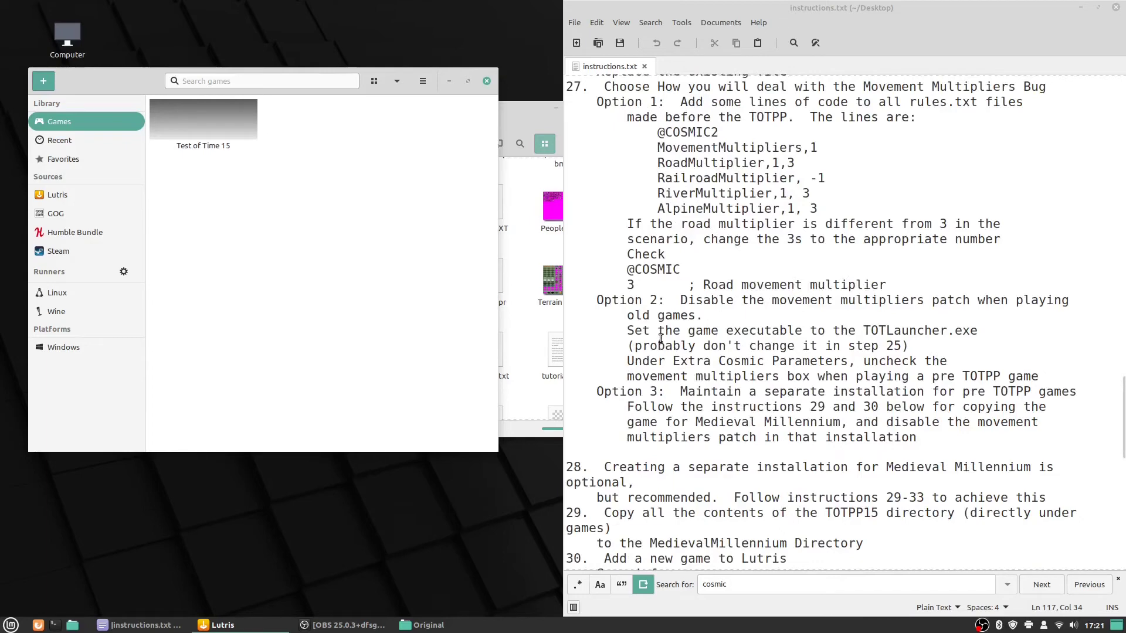
scroll(661, 338, down, 3)
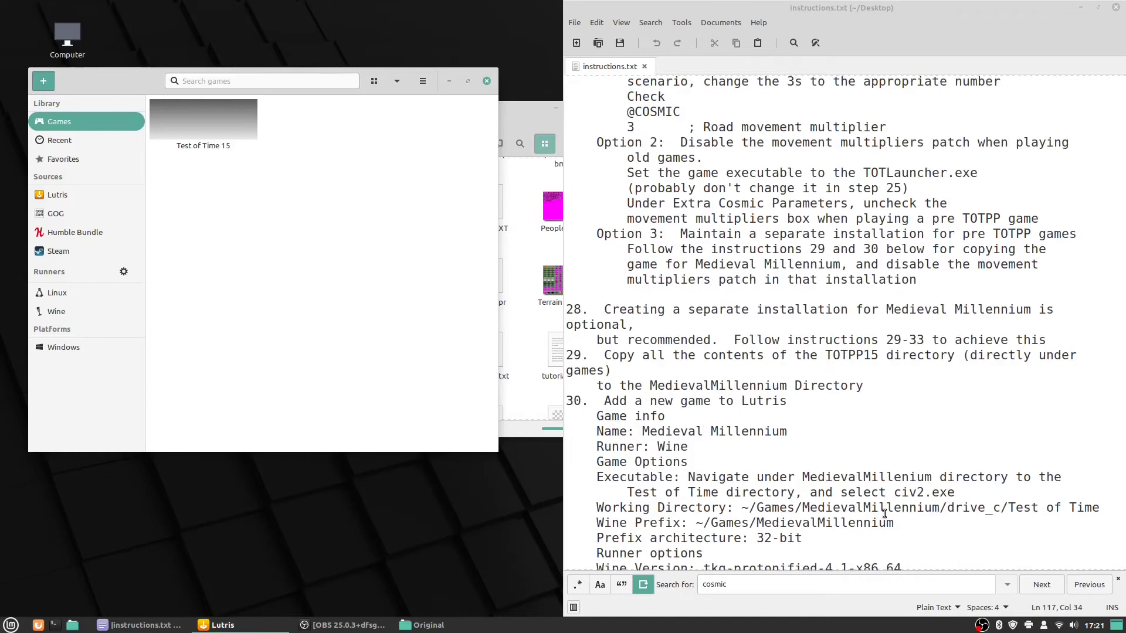
scroll(885, 513, down, 10)
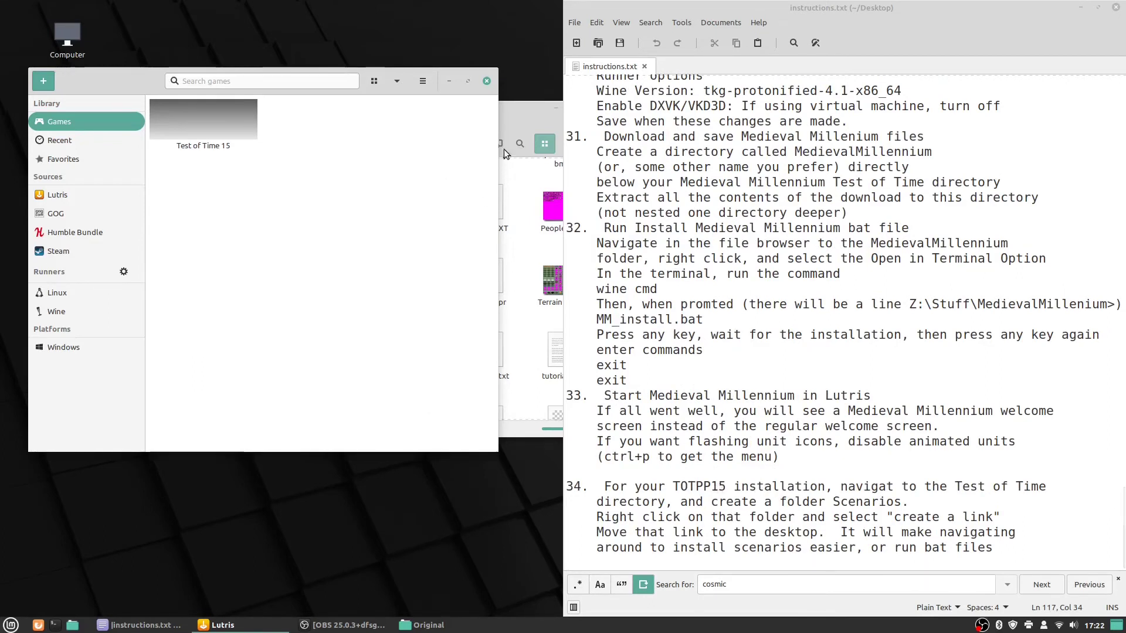
click(518, 121)
scroll(434, 229, up, 10)
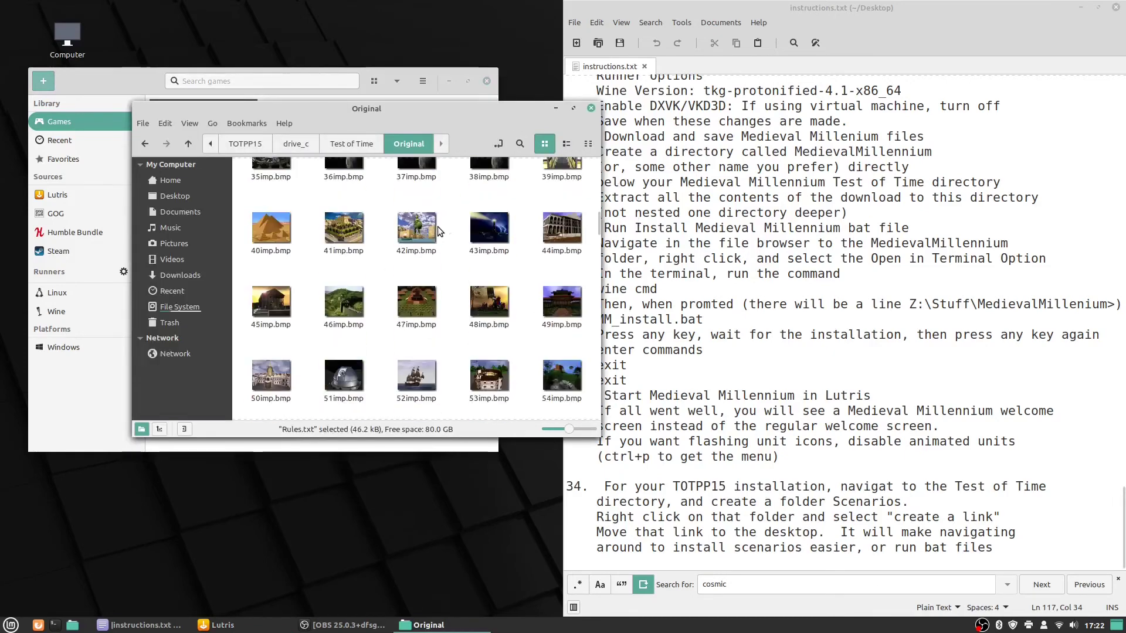
scroll(447, 228, up, 5)
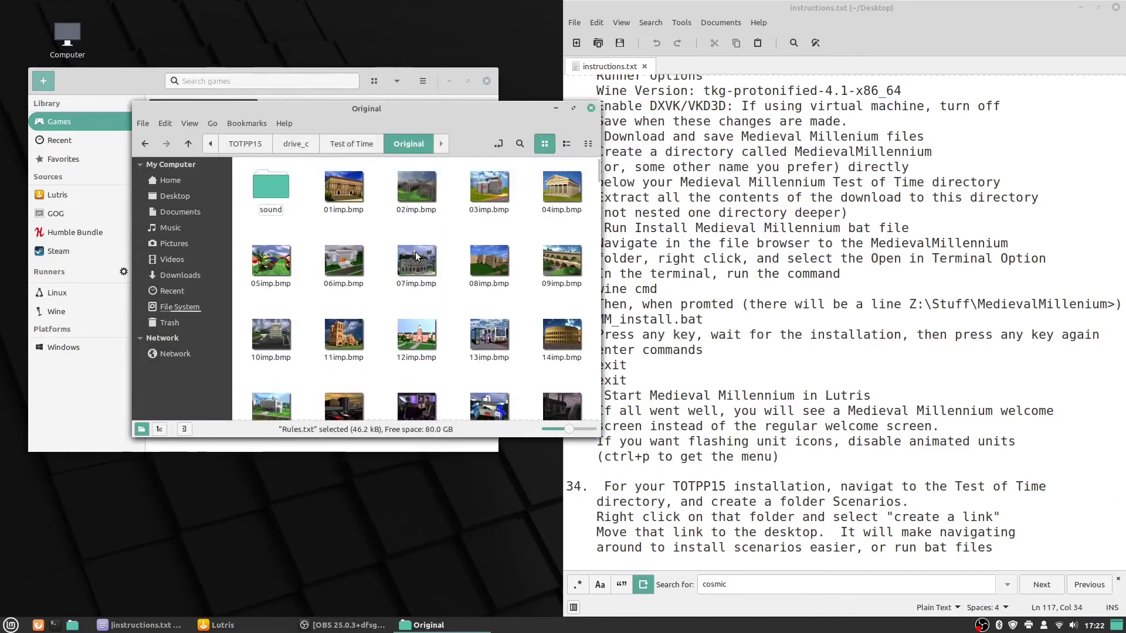
click(349, 143)
right_click(375, 221)
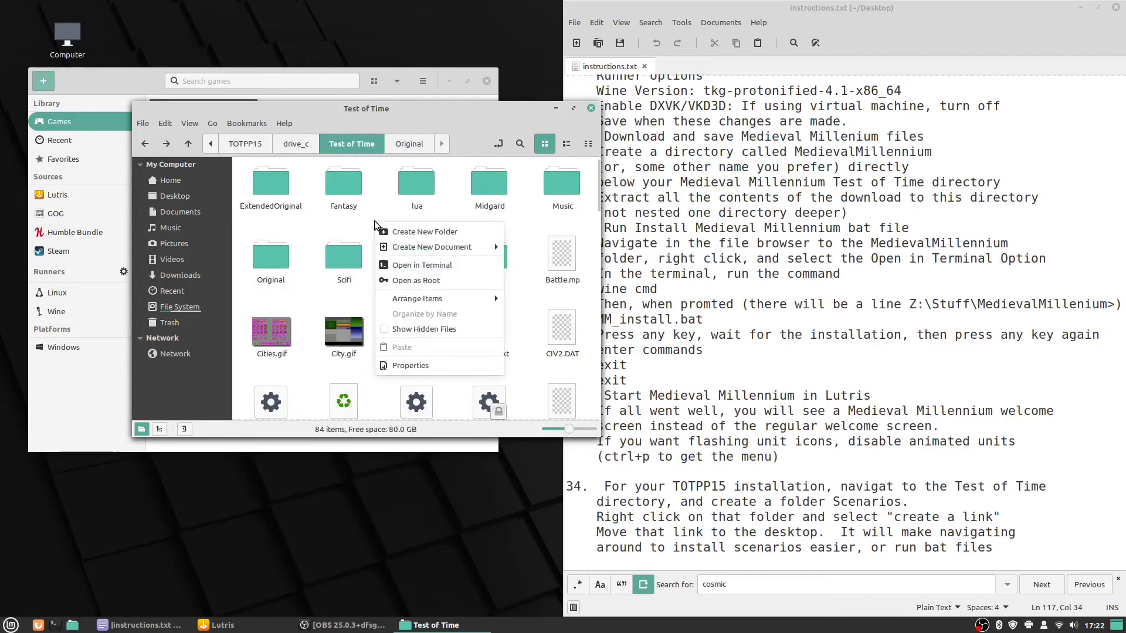
mouse_move(436, 252)
click(437, 232)
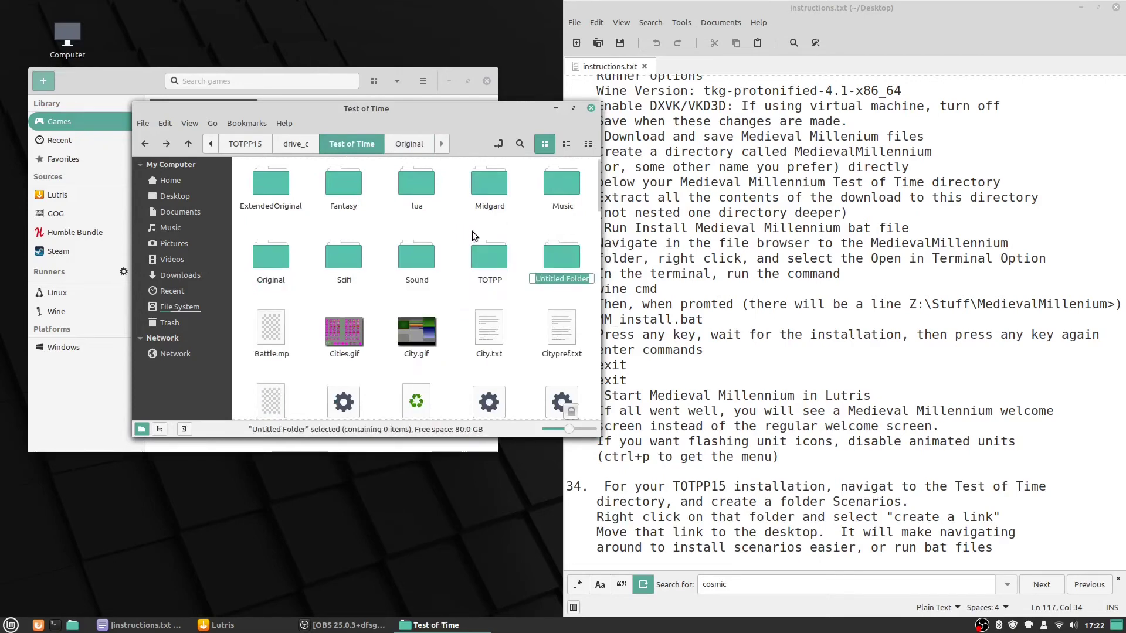
text(Scenario)
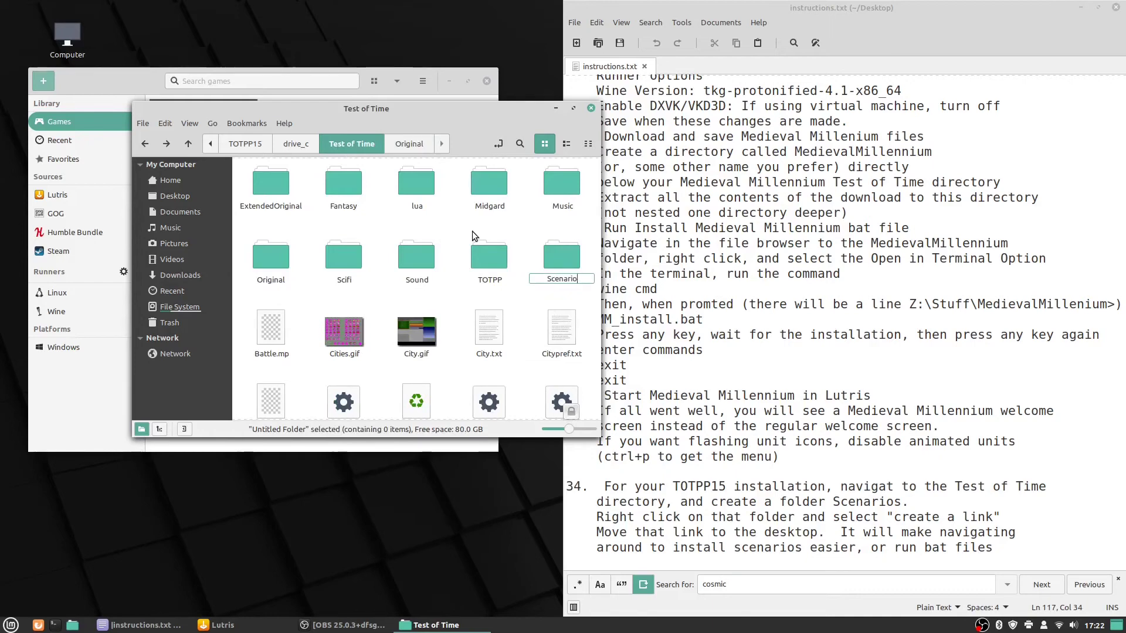
key(Return)
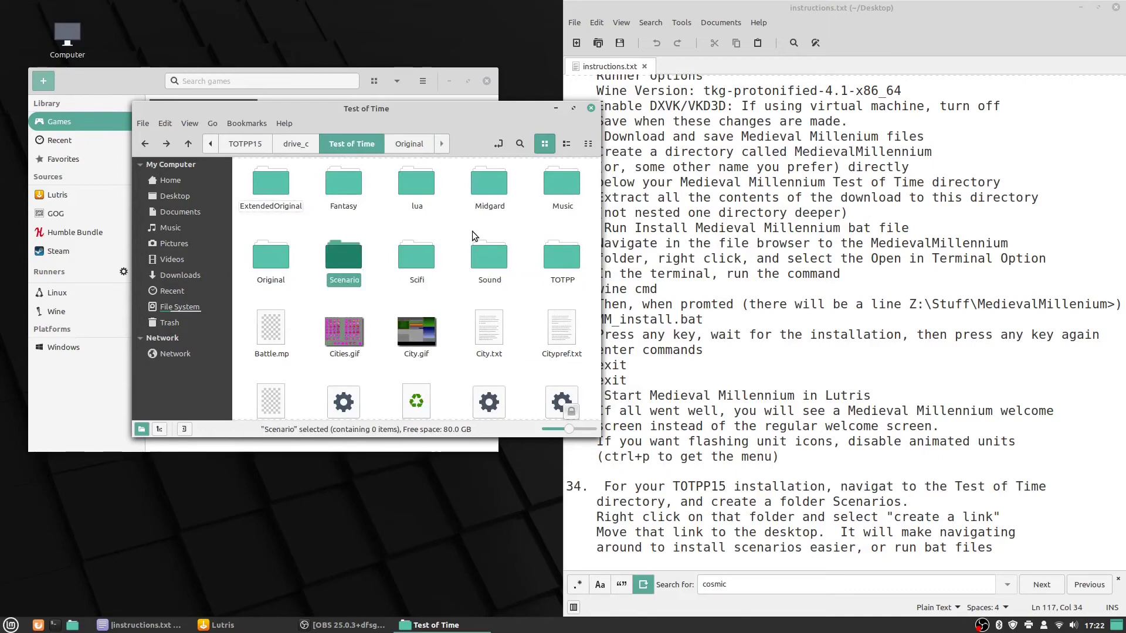
Enable the Make Link entry for selected items in the file manager's context menu preferences.
right_click(339, 255)
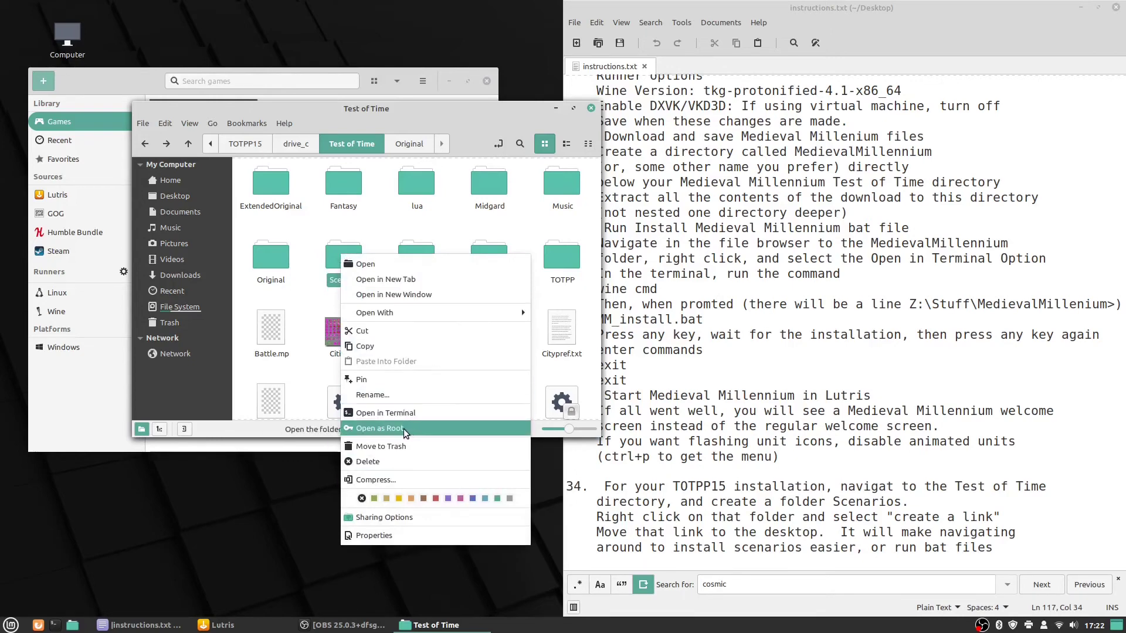
click(376, 235)
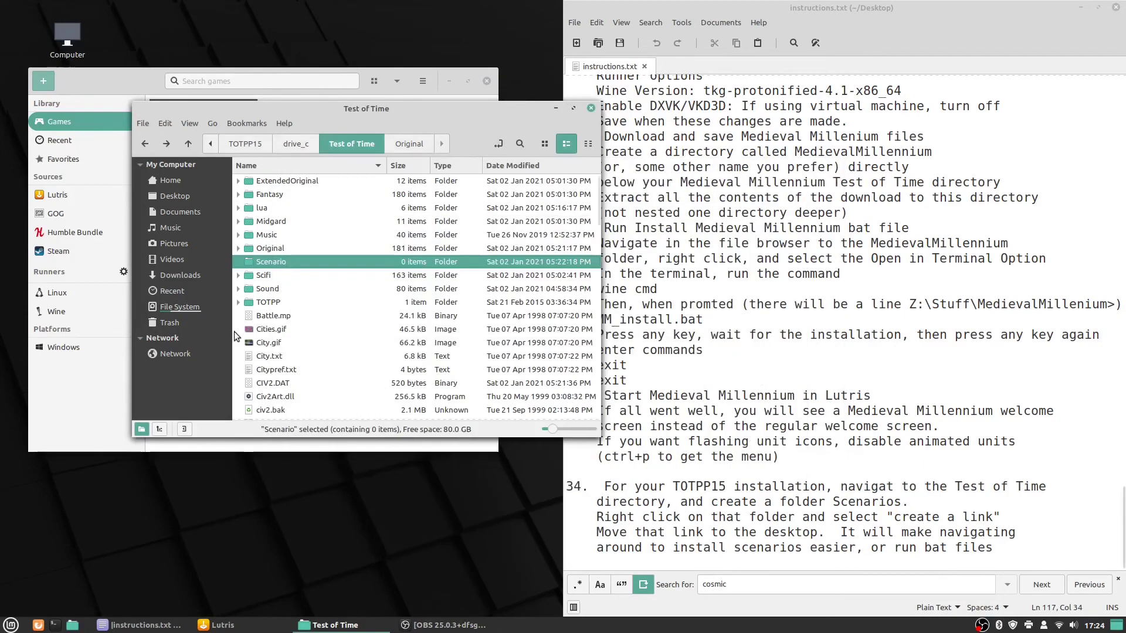
click(165, 124)
click(247, 467)
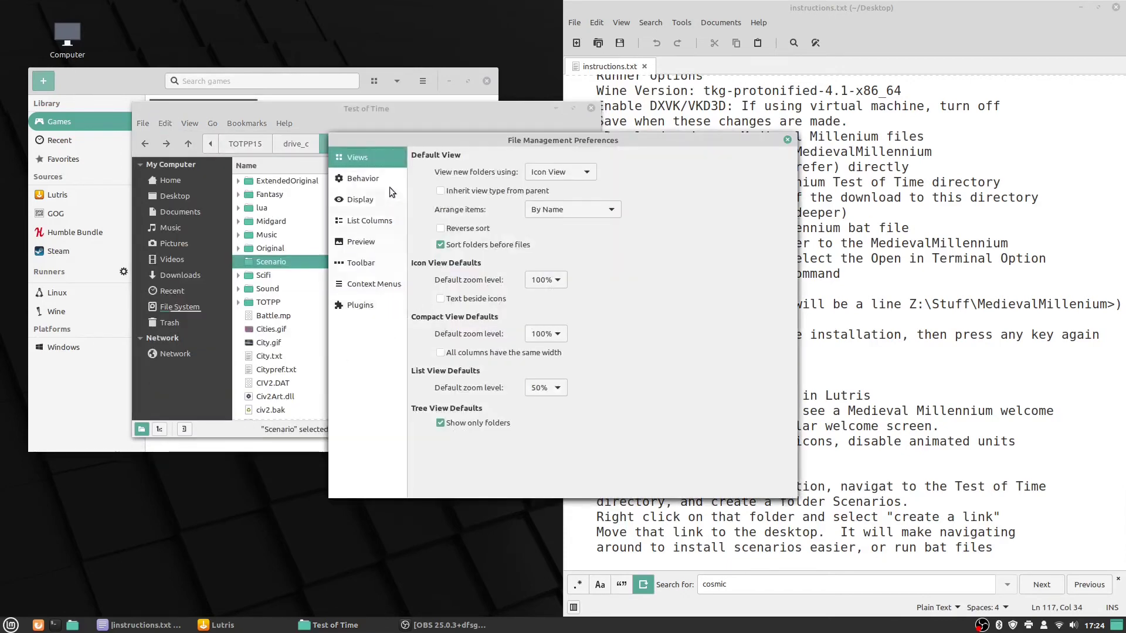
click(370, 264)
click(373, 284)
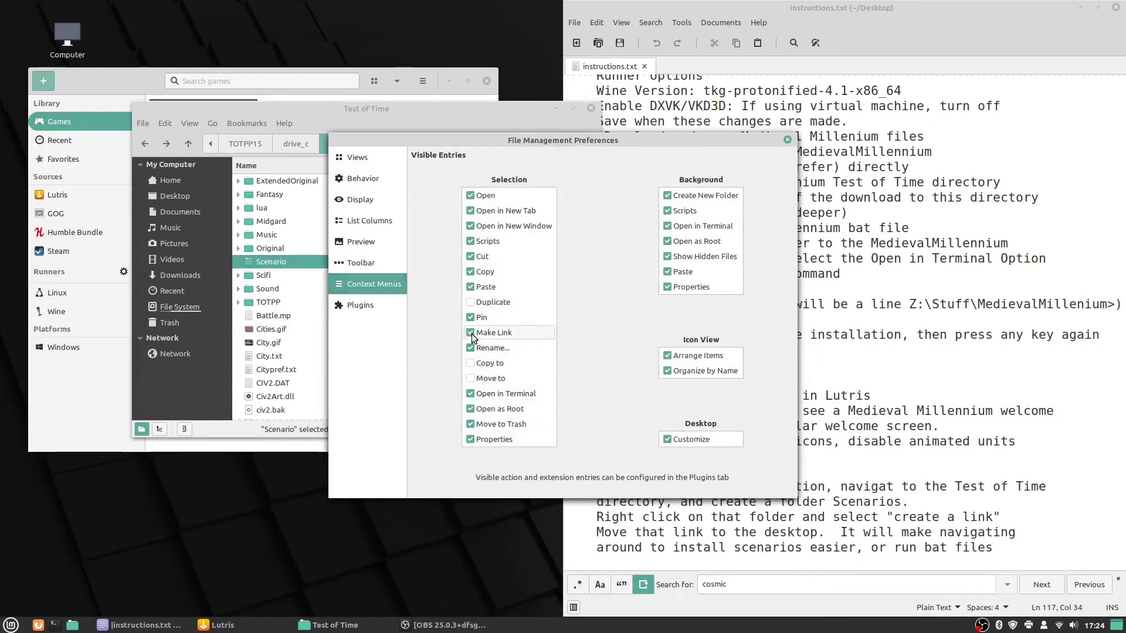
click(788, 140)
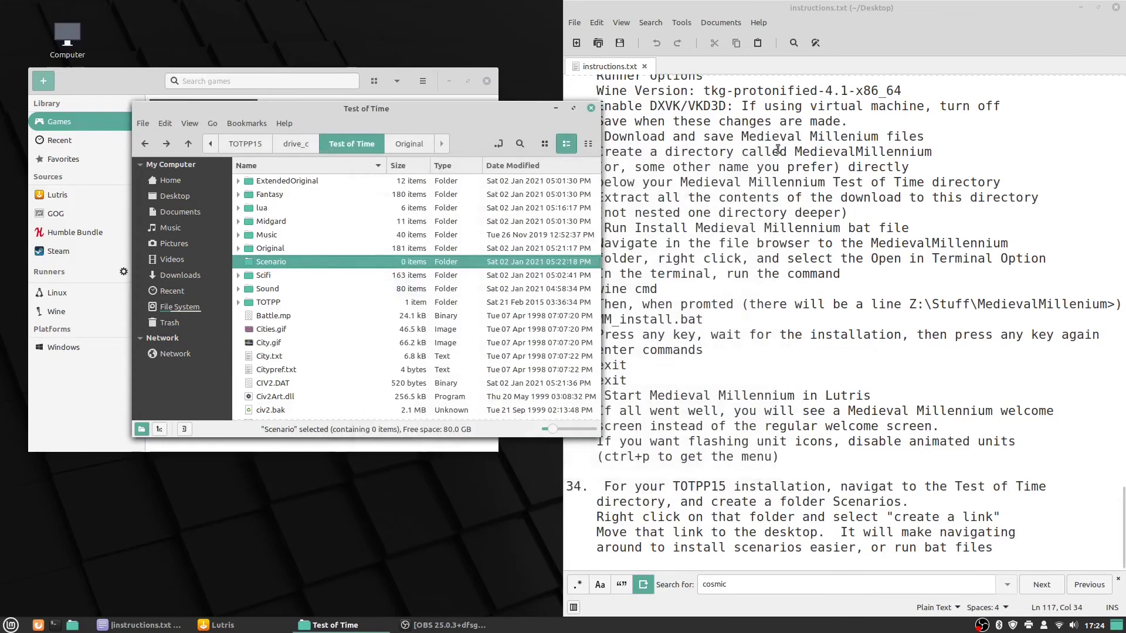
Create a link to the Scenario folder and move the link to the desktop.
right_click(275, 262)
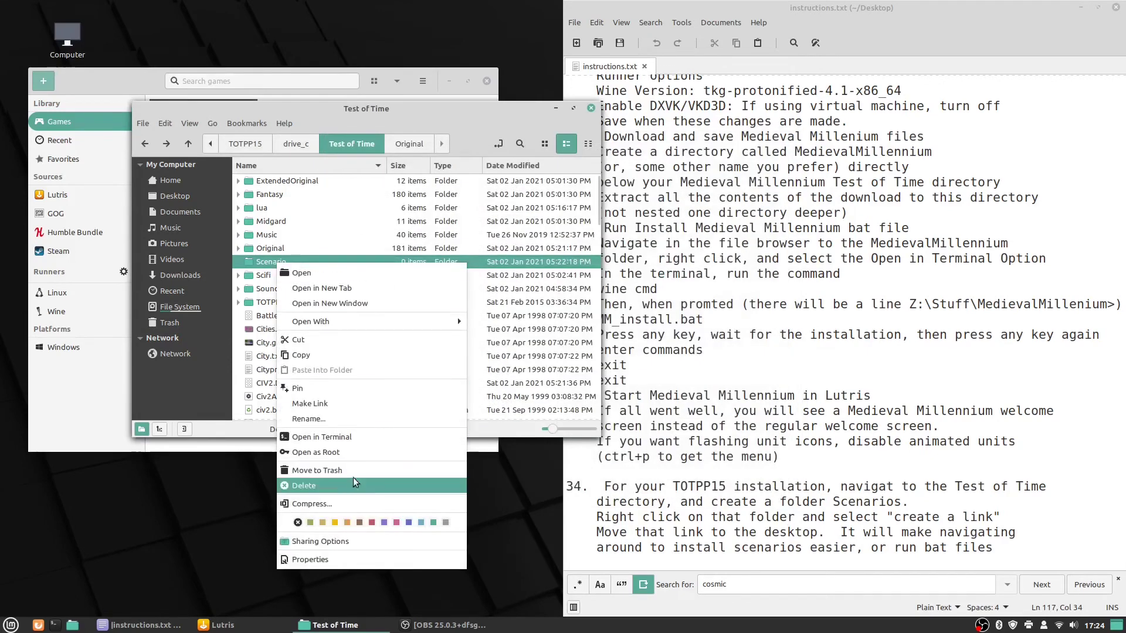
click(338, 402)
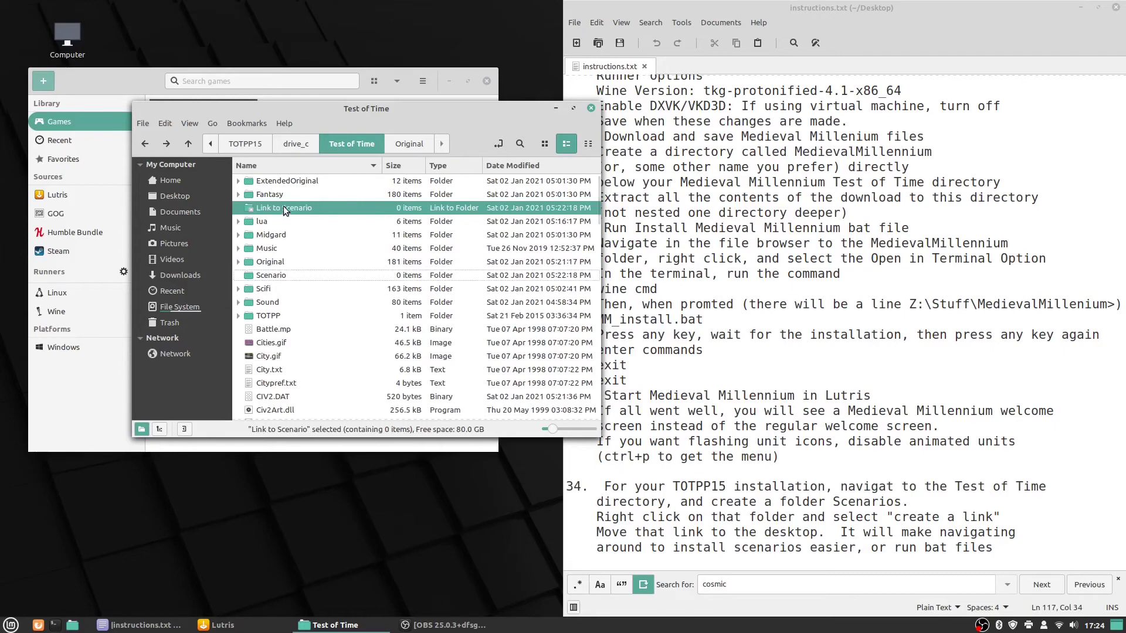
drag(283, 207, 248, 38)
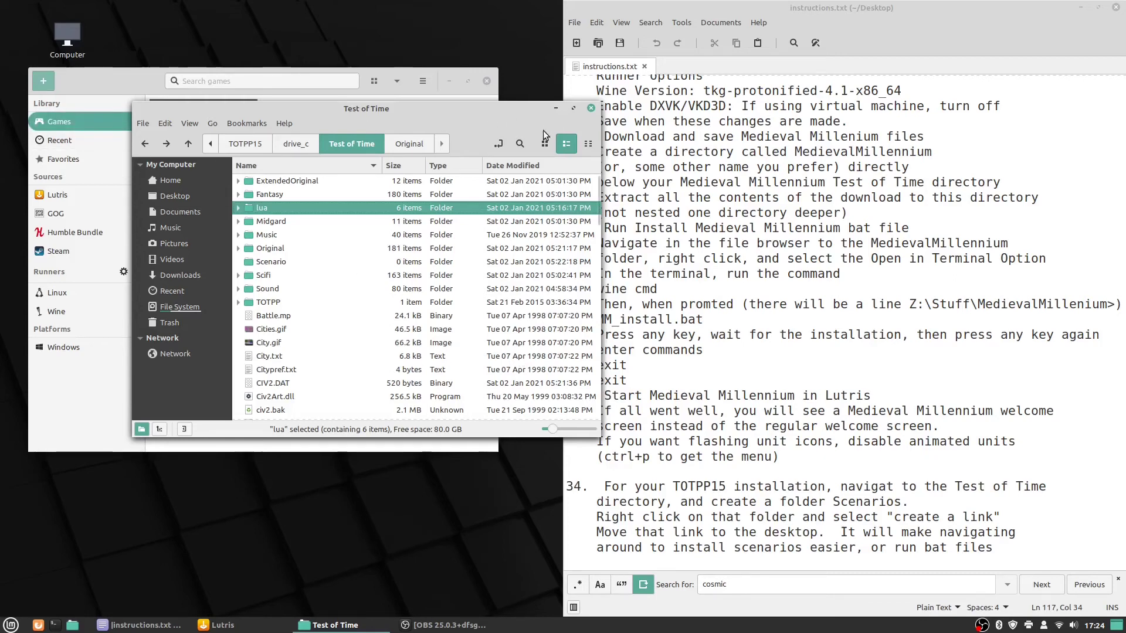
Close the file manager and Lutris windows and deselect the Scenario link on the desktop.
click(591, 108)
click(486, 80)
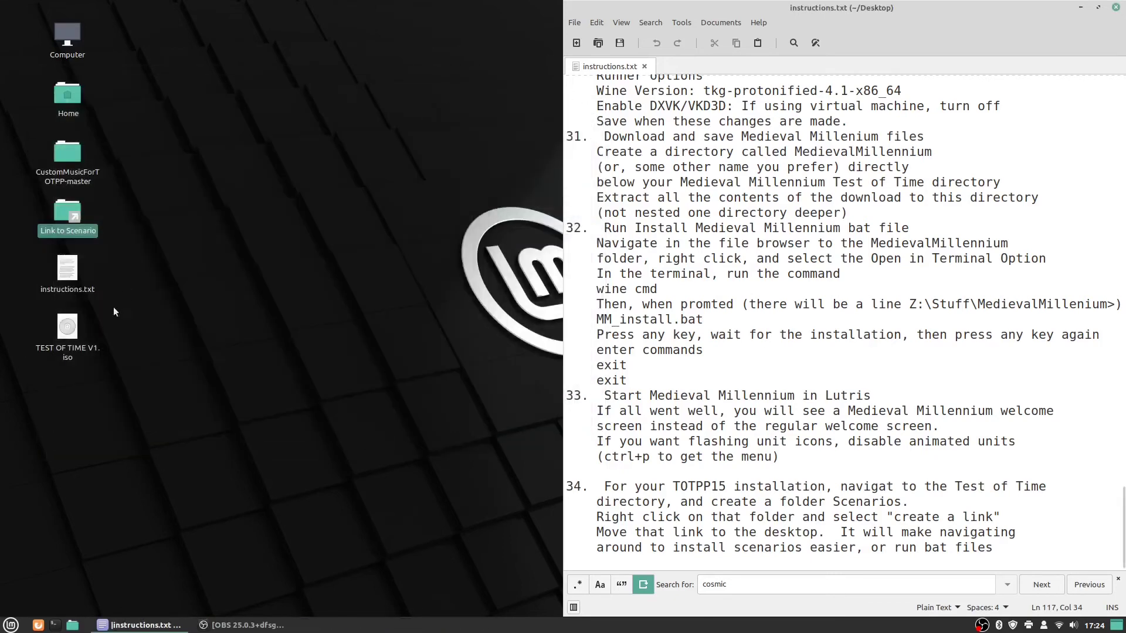
click(116, 228)
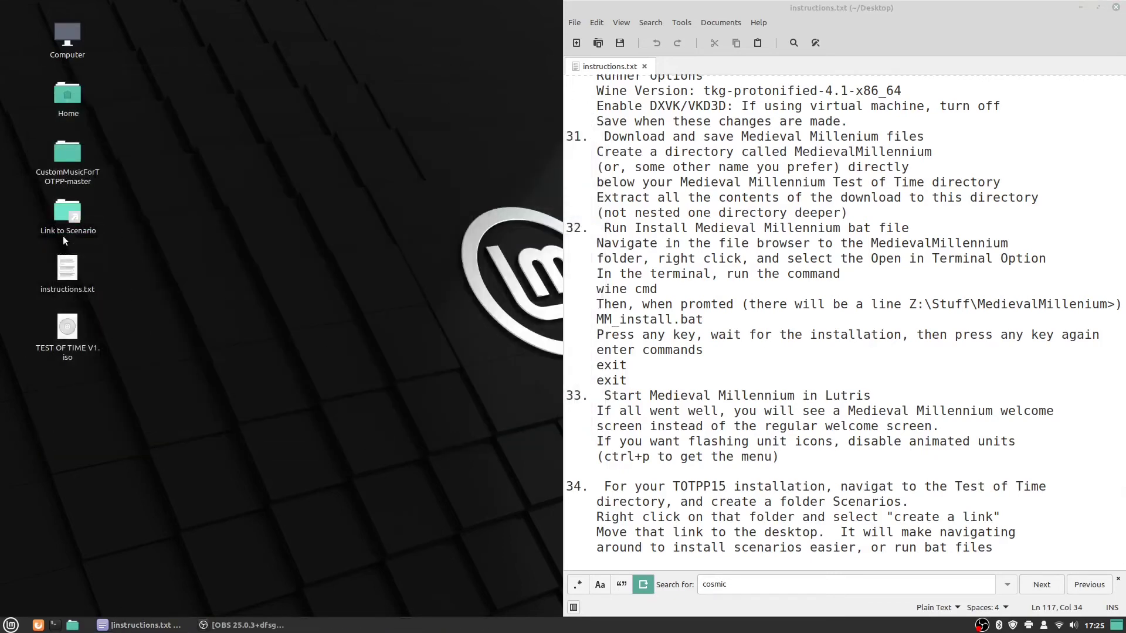
scroll(768, 390, up, 5)
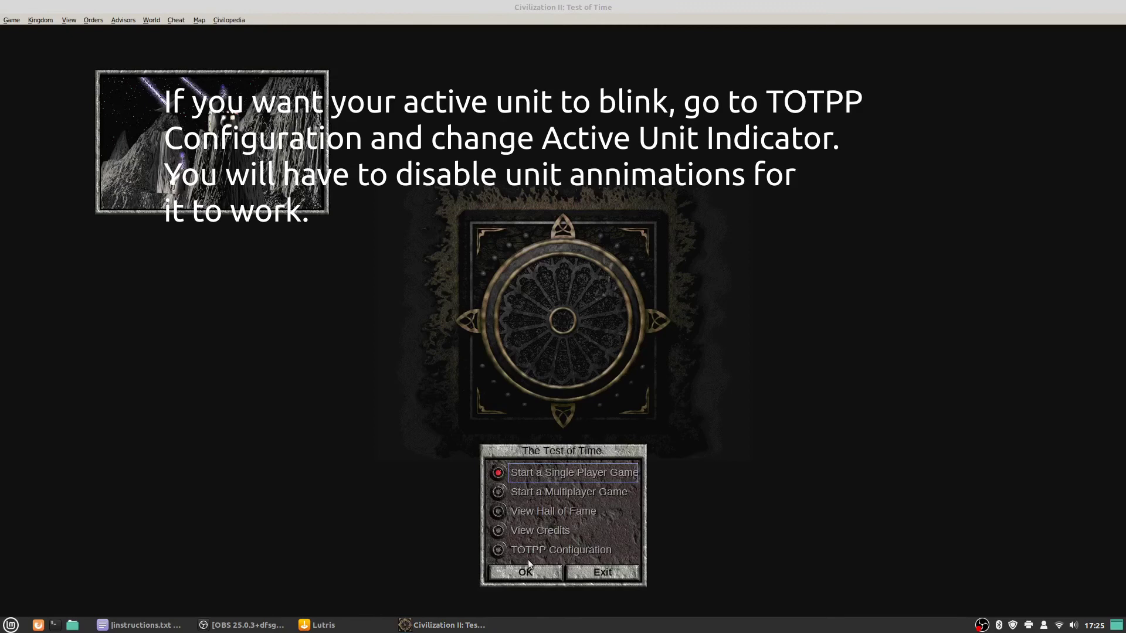
In Test of Time, turn on unit blinking in the Active unit indicators of TOTPP Configuration, recheck the settings and leave the configuration.
click(529, 557)
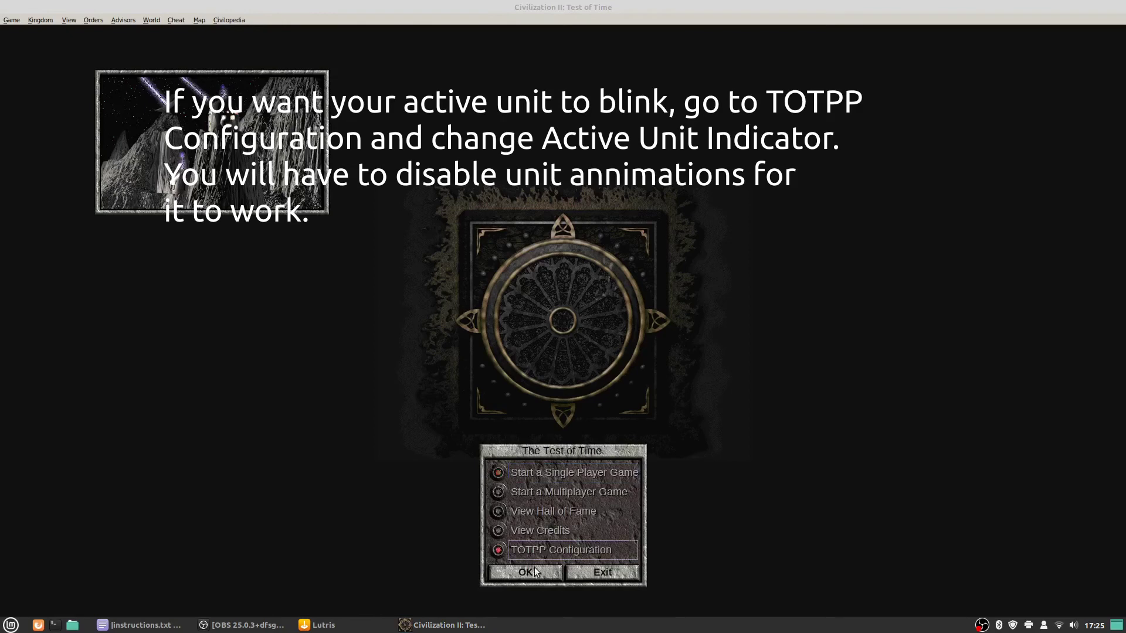
click(534, 570)
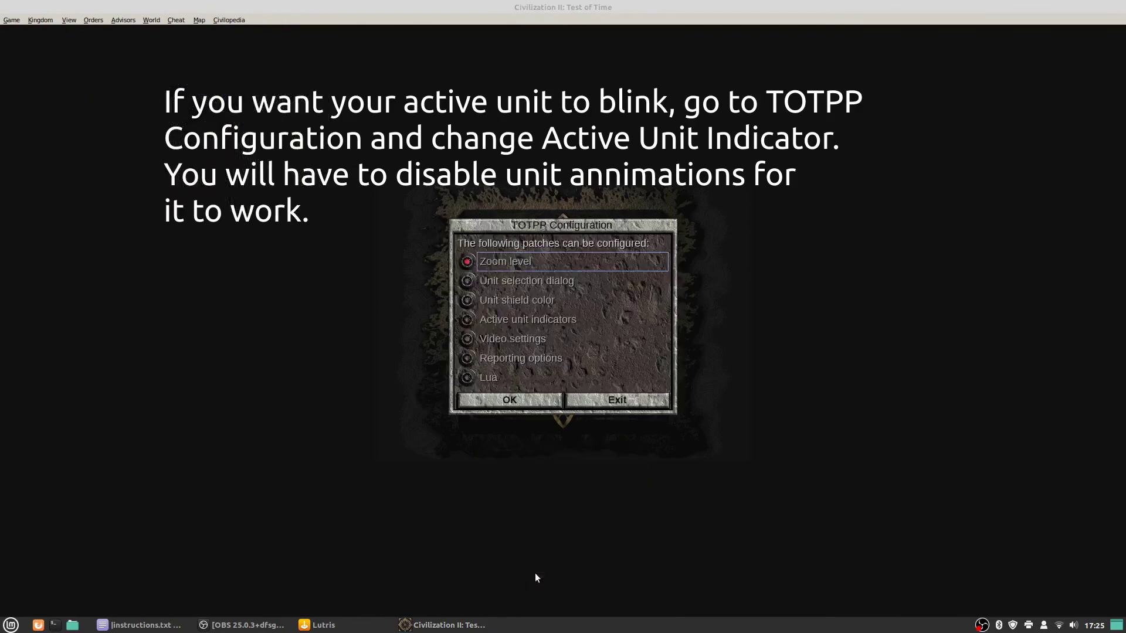
click(512, 319)
click(526, 401)
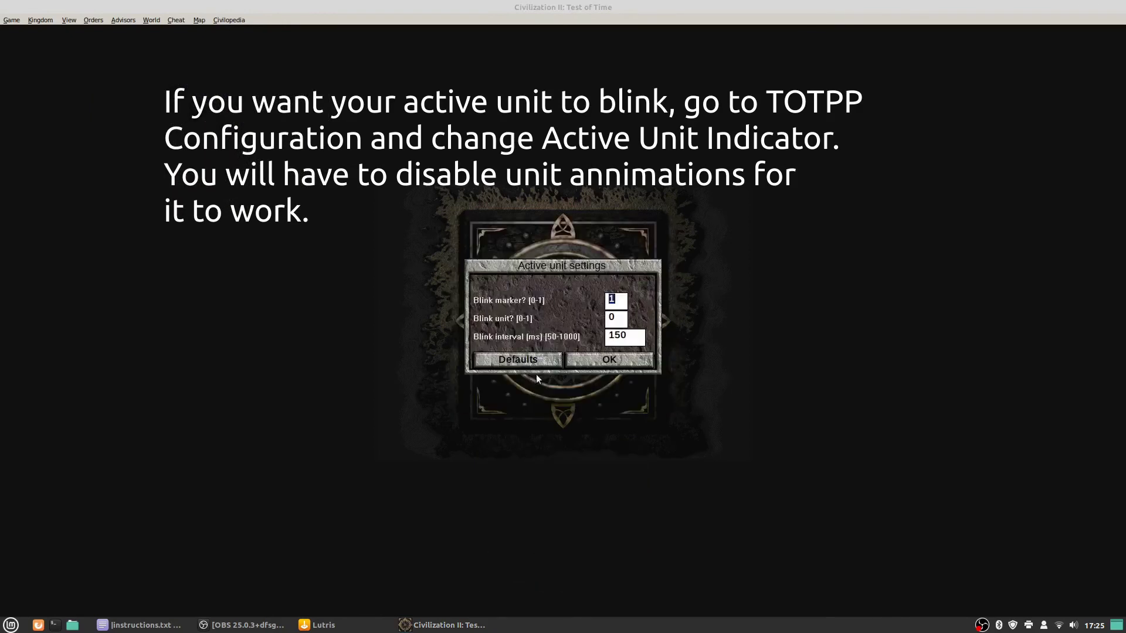
click(607, 321)
click(610, 362)
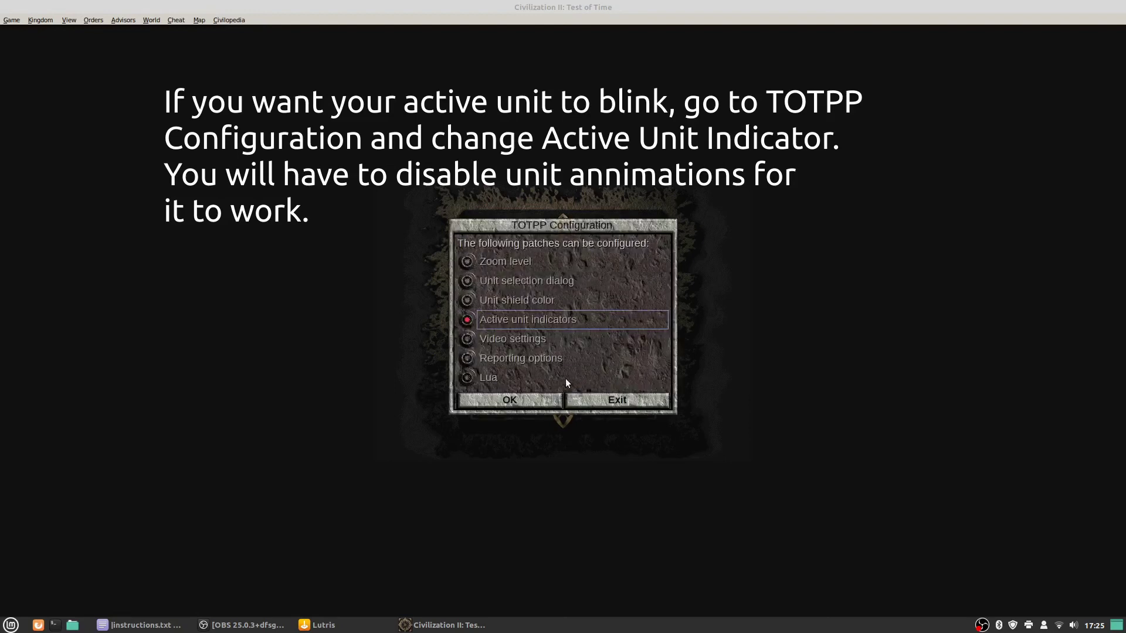
click(529, 397)
click(606, 362)
click(610, 399)
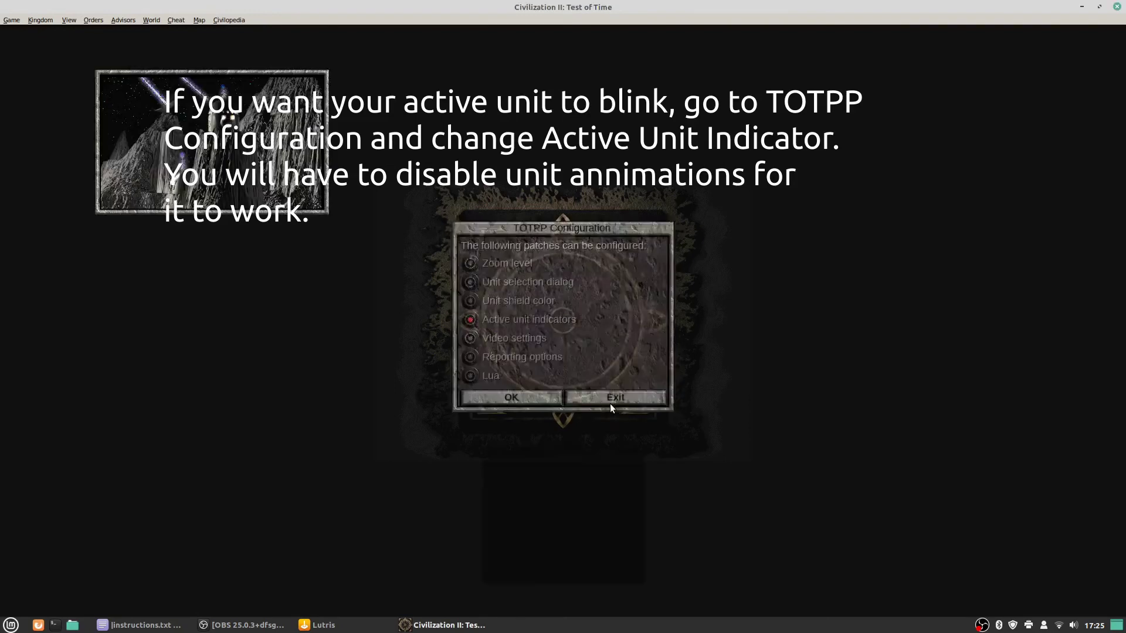
Start a single player game by loading the saved game ab_b4000.sav from the Original folder.
click(544, 475)
click(533, 570)
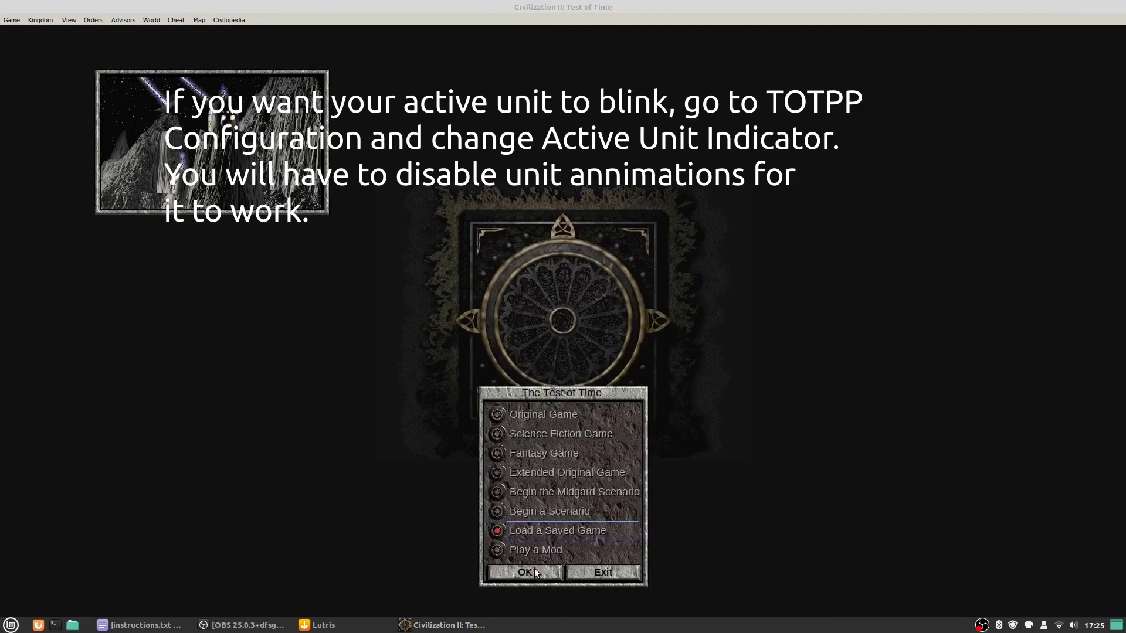
click(540, 575)
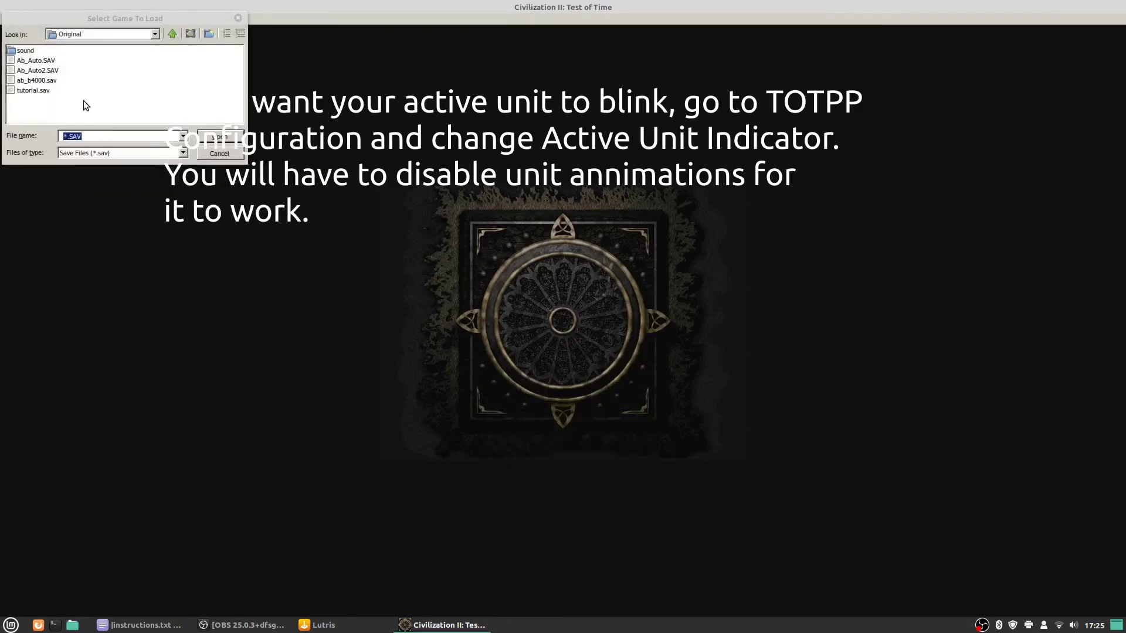
double_click(47, 81)
click(546, 340)
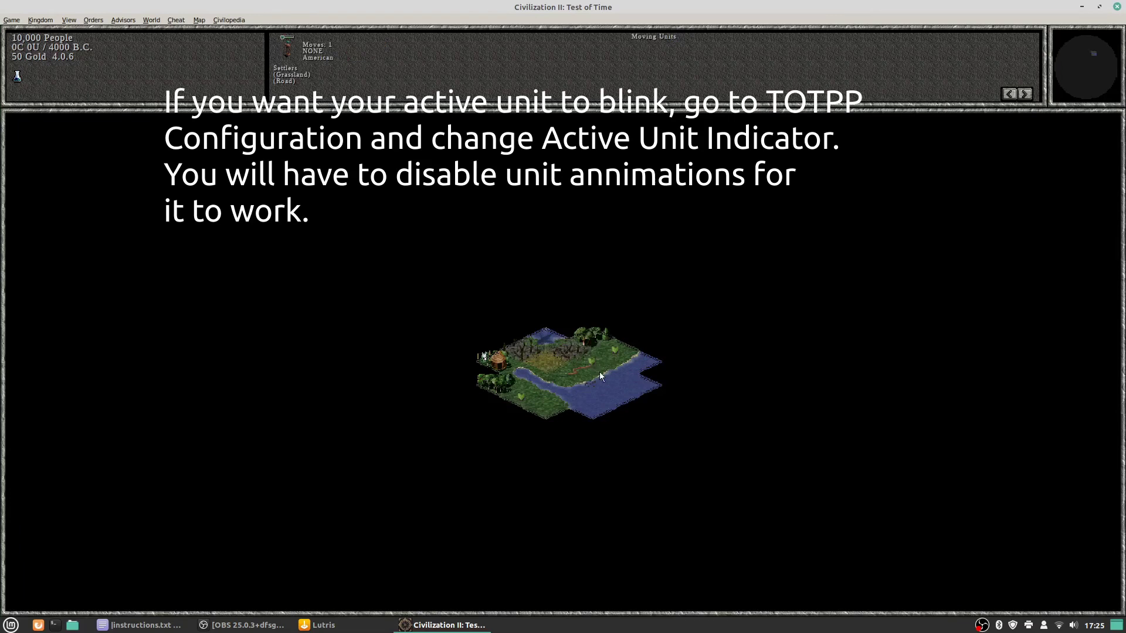
Turn on Animated Units in the graphic options.
click(6, 22)
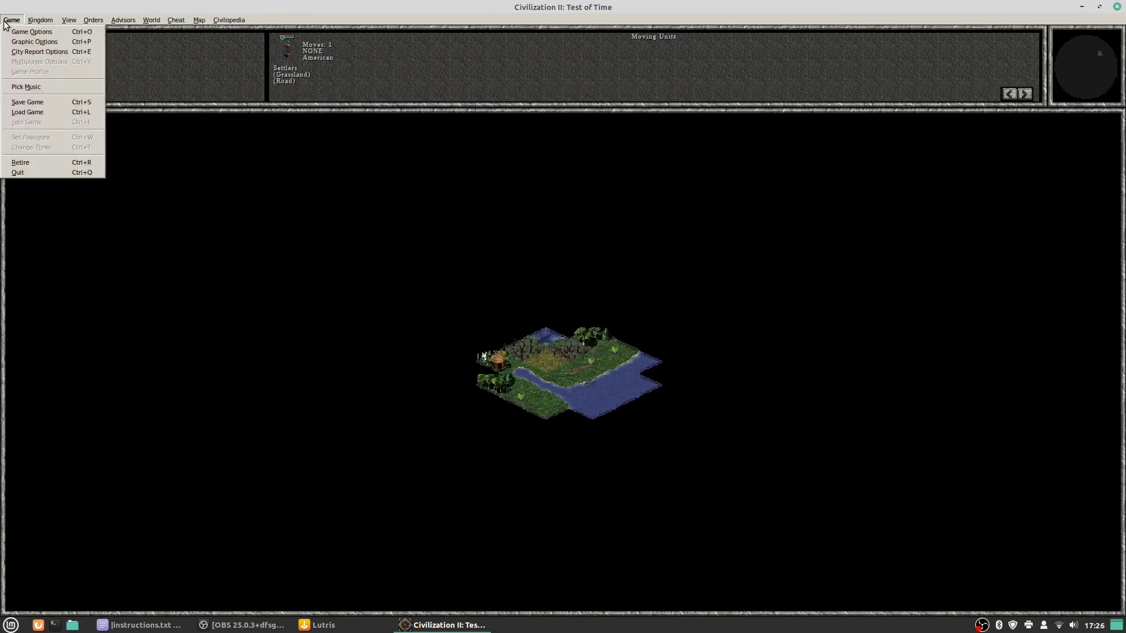
click(39, 42)
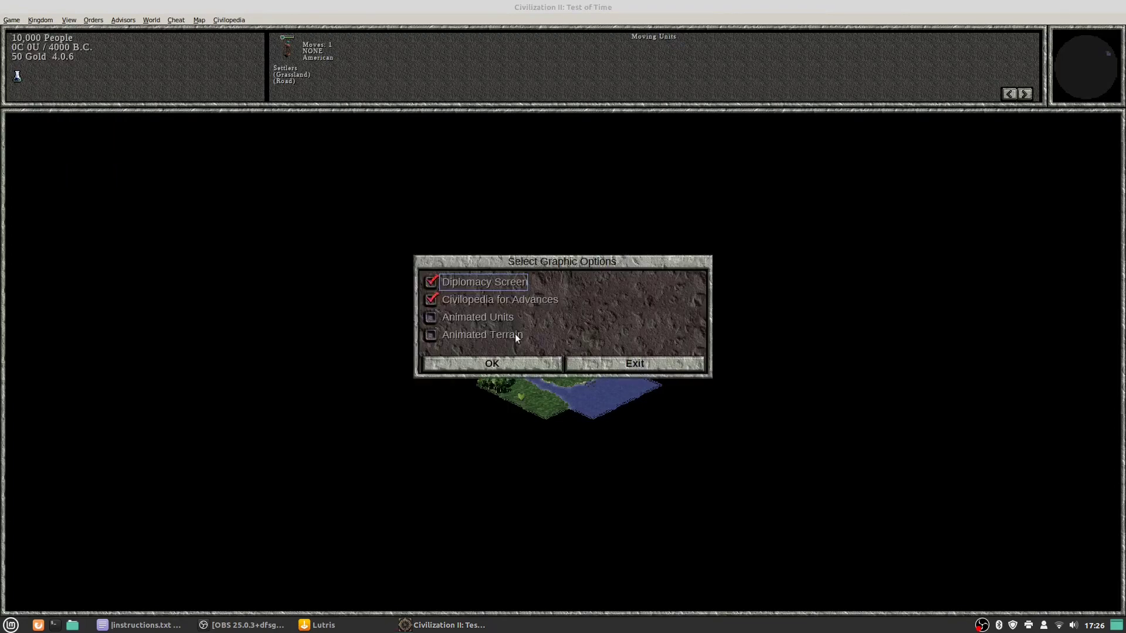
click(441, 318)
click(475, 367)
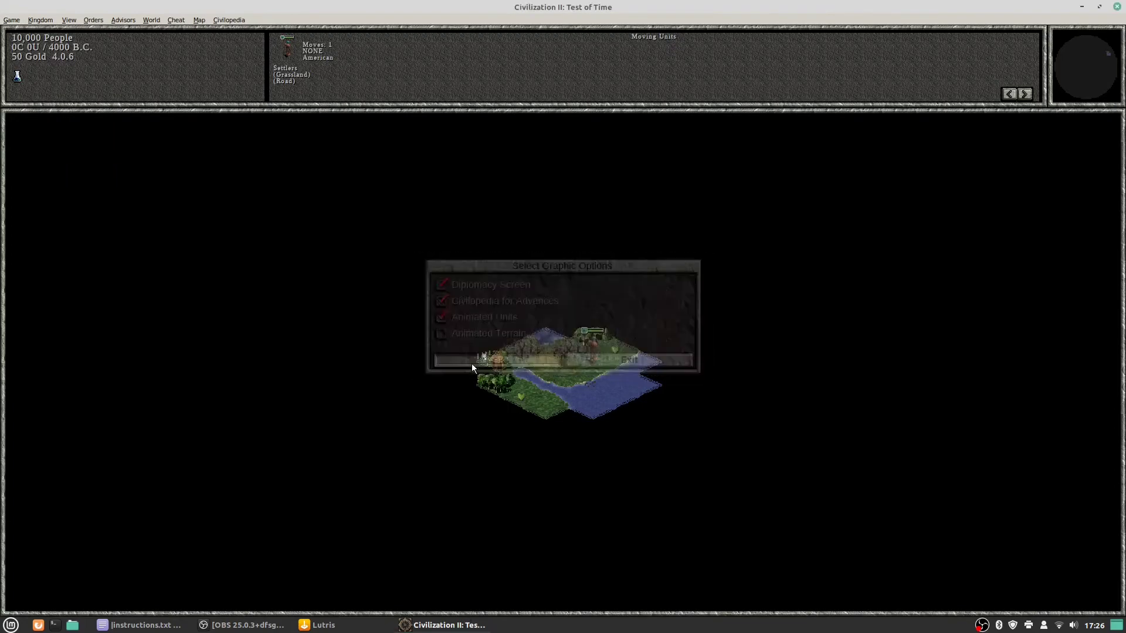
Turn Animated Units back off in the graphic options.
click(12, 22)
click(24, 42)
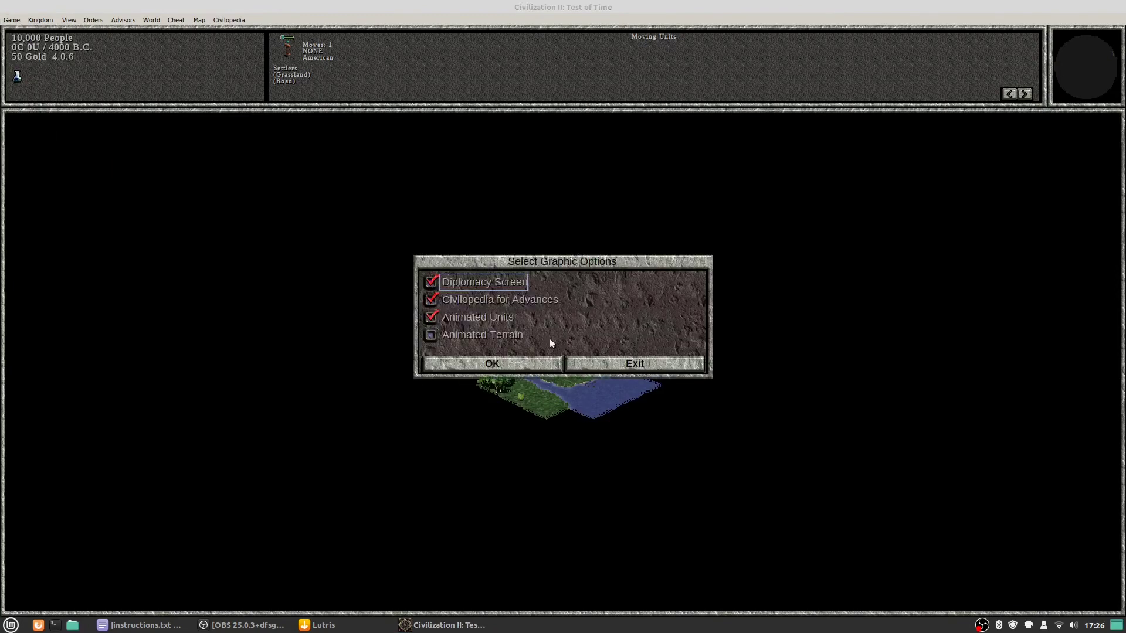
click(477, 358)
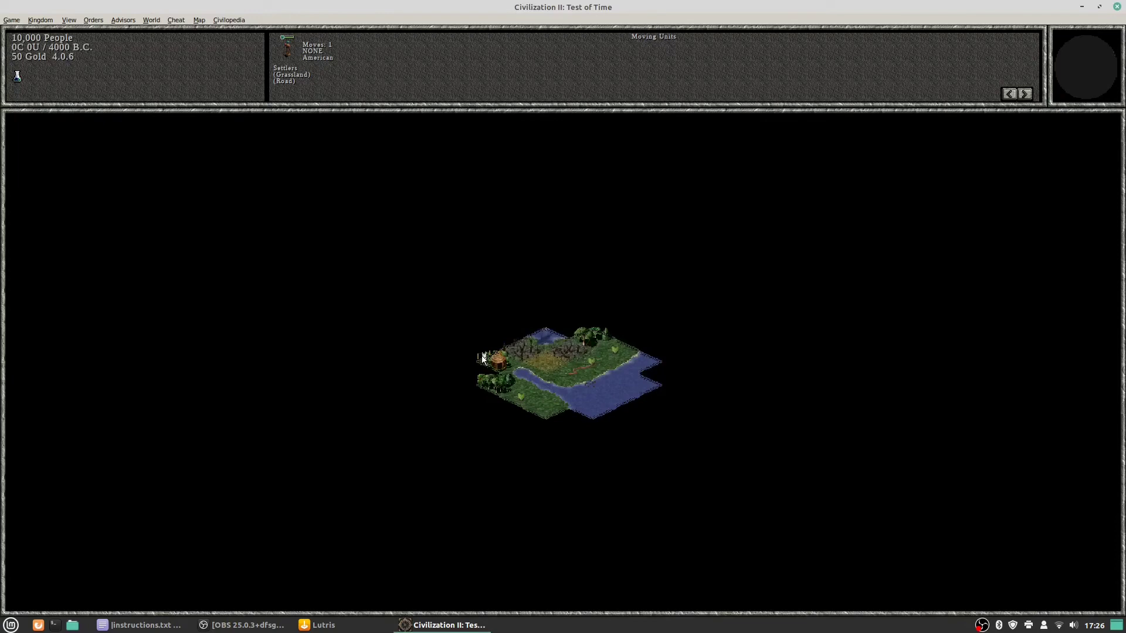
Quit the running game and confirm leaving it.
click(11, 20)
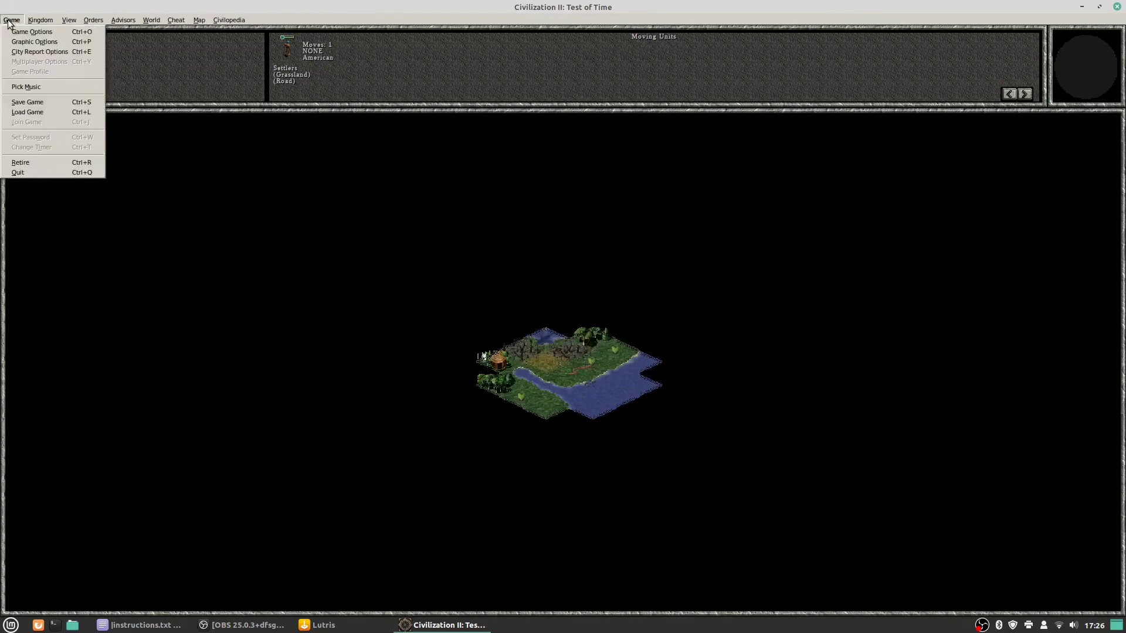
click(54, 172)
click(520, 328)
click(528, 354)
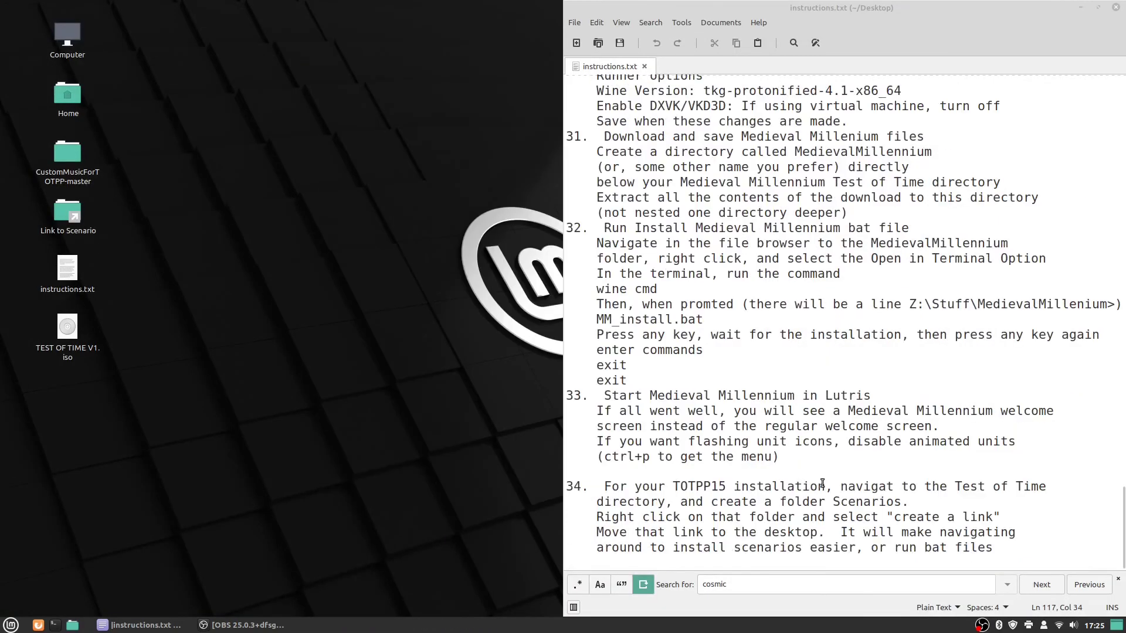
Review the Medieval Millennium installation steps in instructions.txt, then open the TOTPP15 folder inside Games in the home directory.
scroll(830, 473, up, 9)
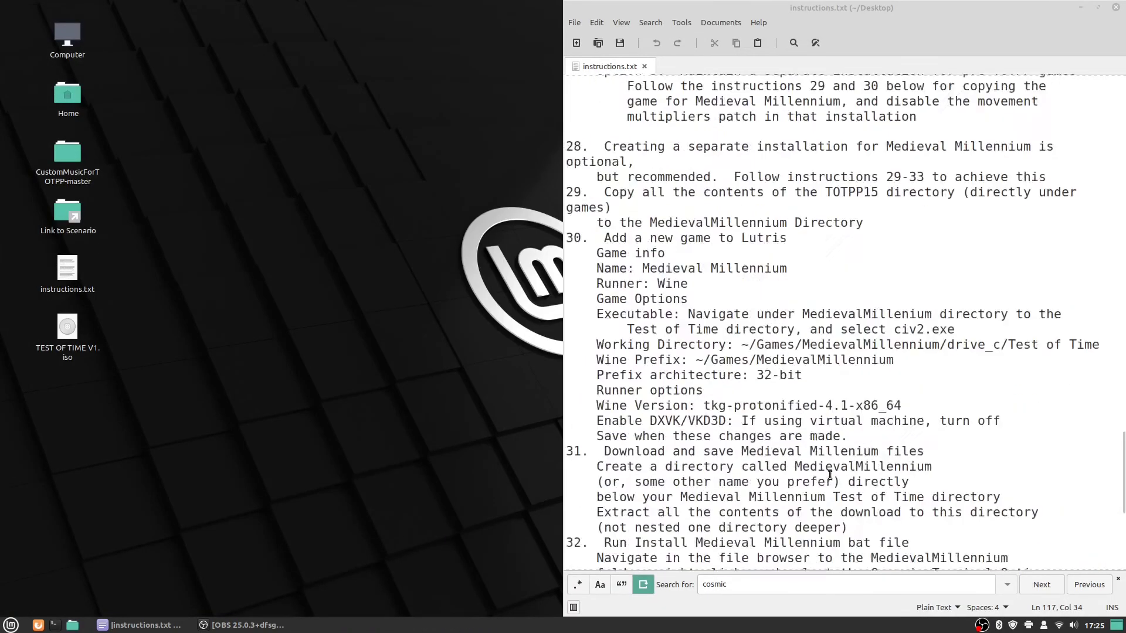
scroll(830, 473, up, 3)
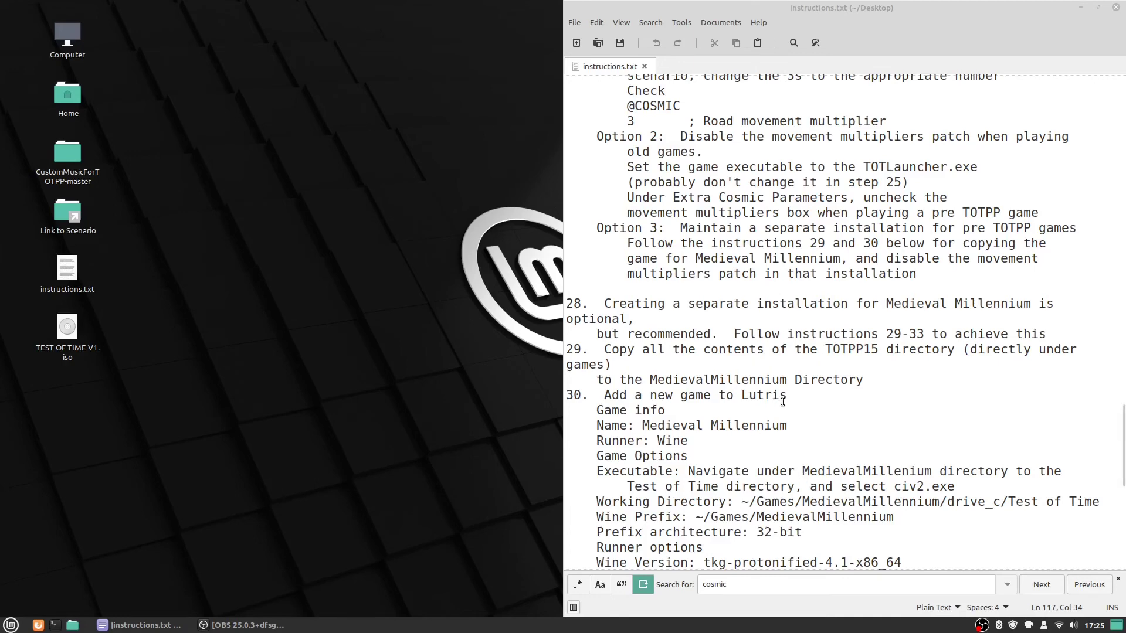
scroll(784, 400, down, 4)
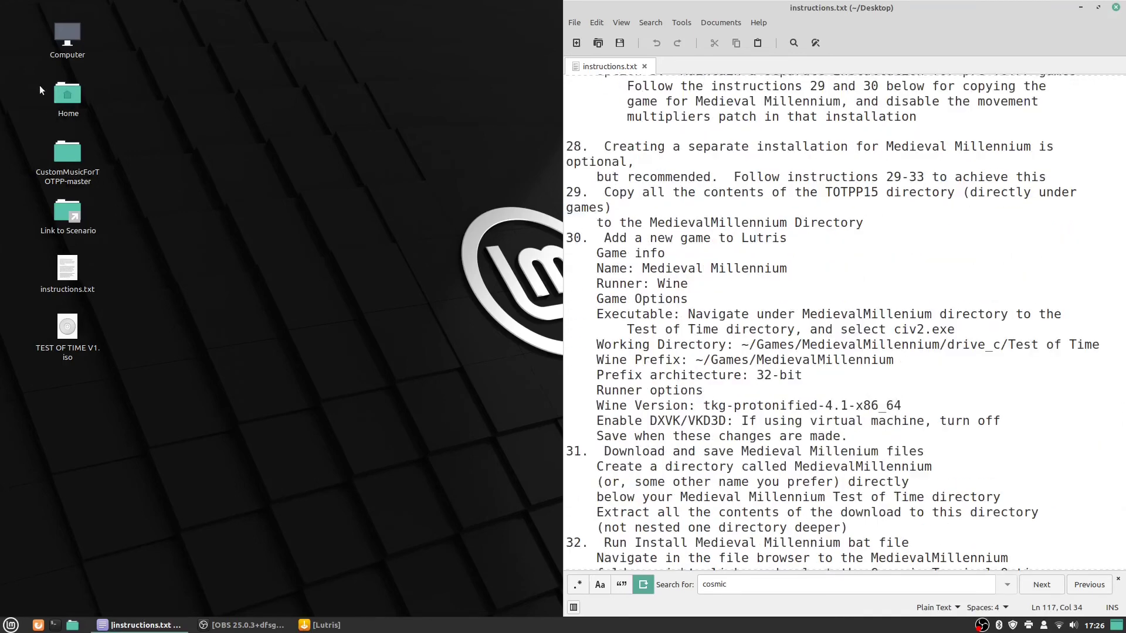
click(59, 94)
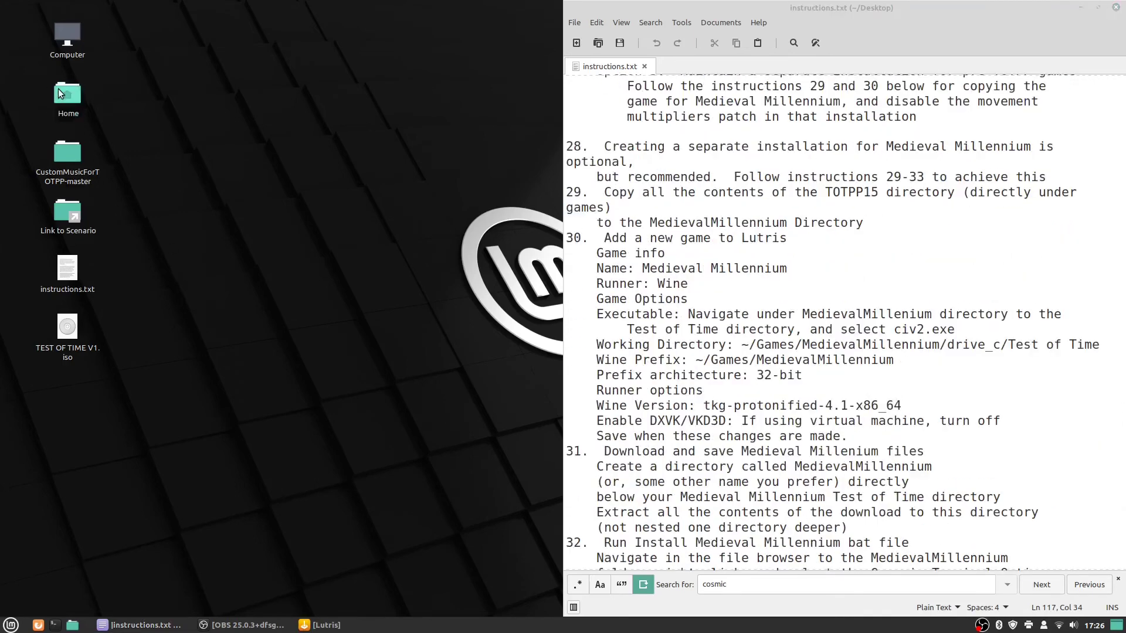
double_click(58, 94)
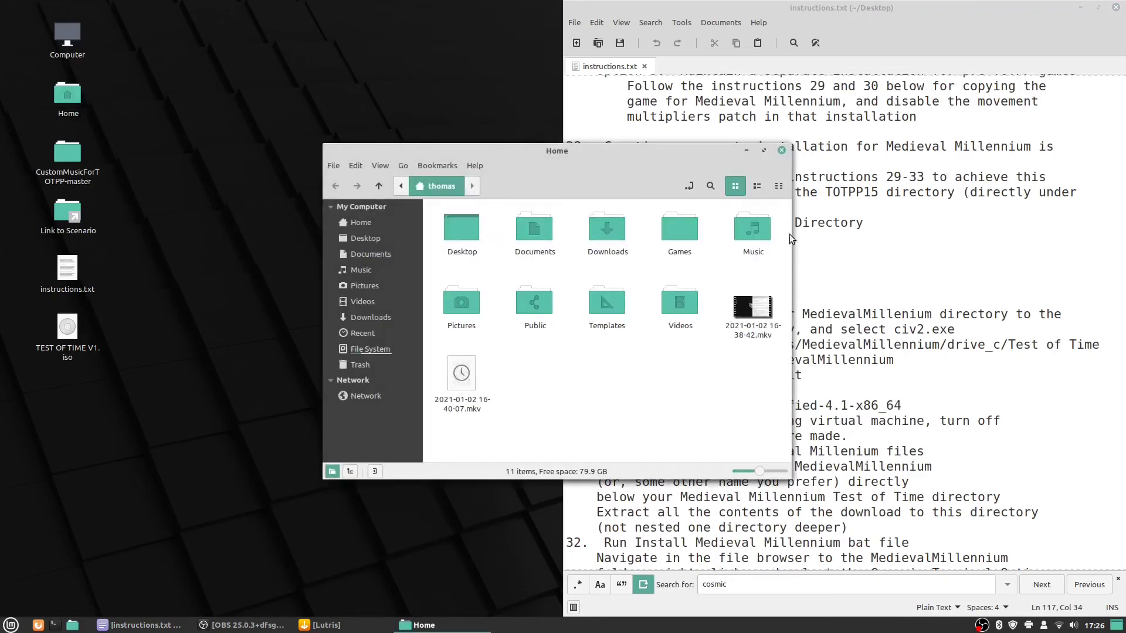
double_click(701, 237)
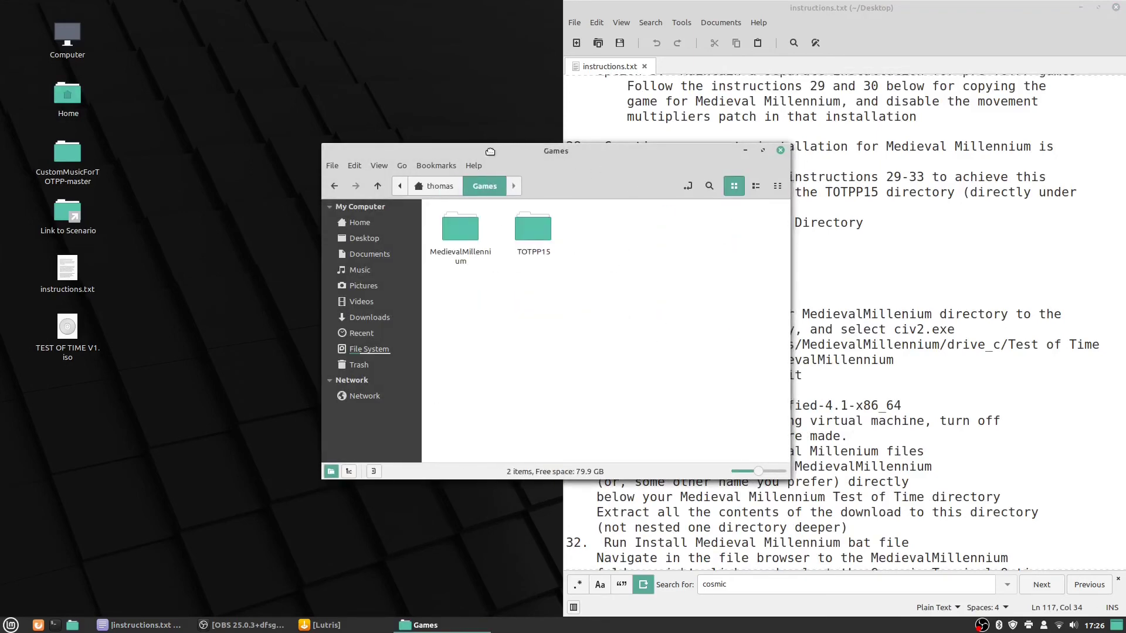
drag(496, 152, 268, 119)
double_click(319, 203)
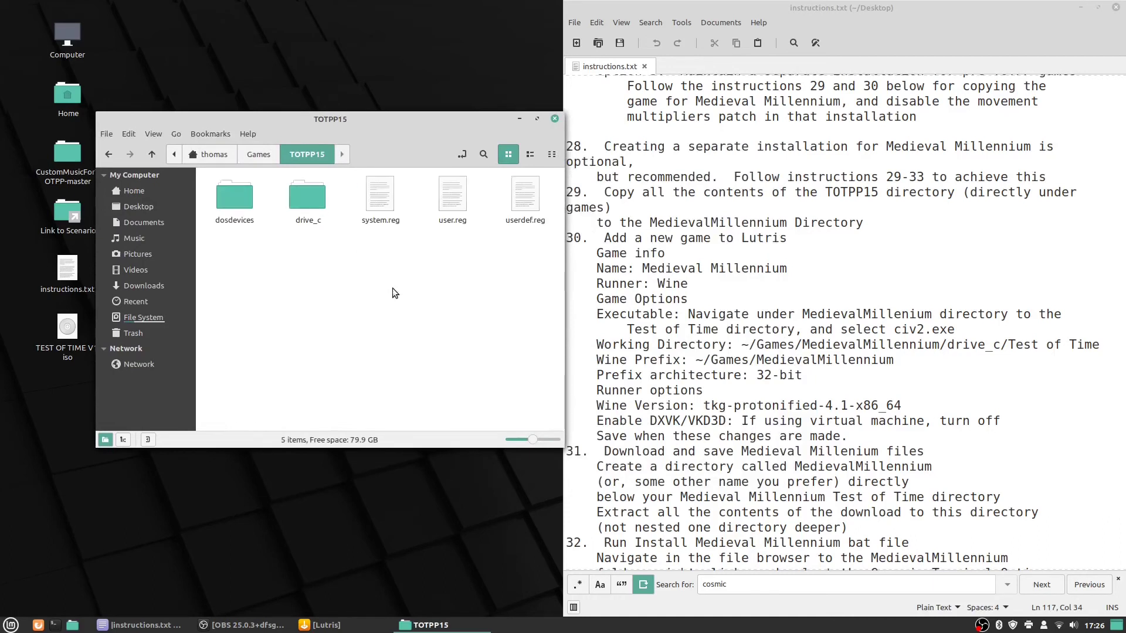
Copy all contents of the TOTPP15 folder into the MedievalMillennium folder and minimise the file manager.
drag(206, 192, 539, 252)
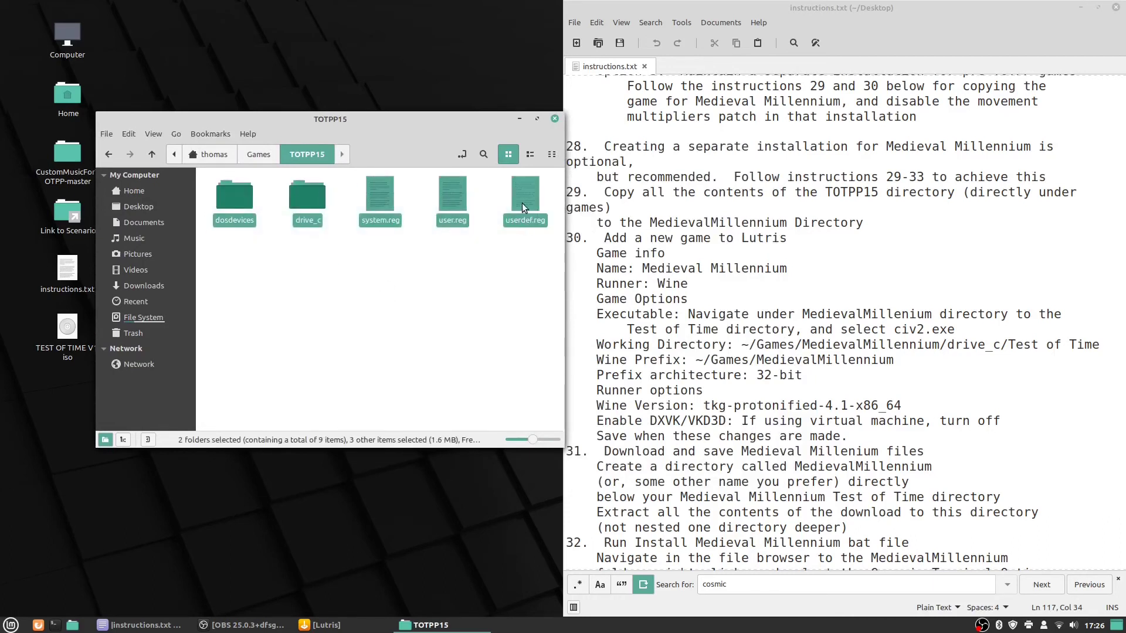
right_click(523, 206)
click(547, 247)
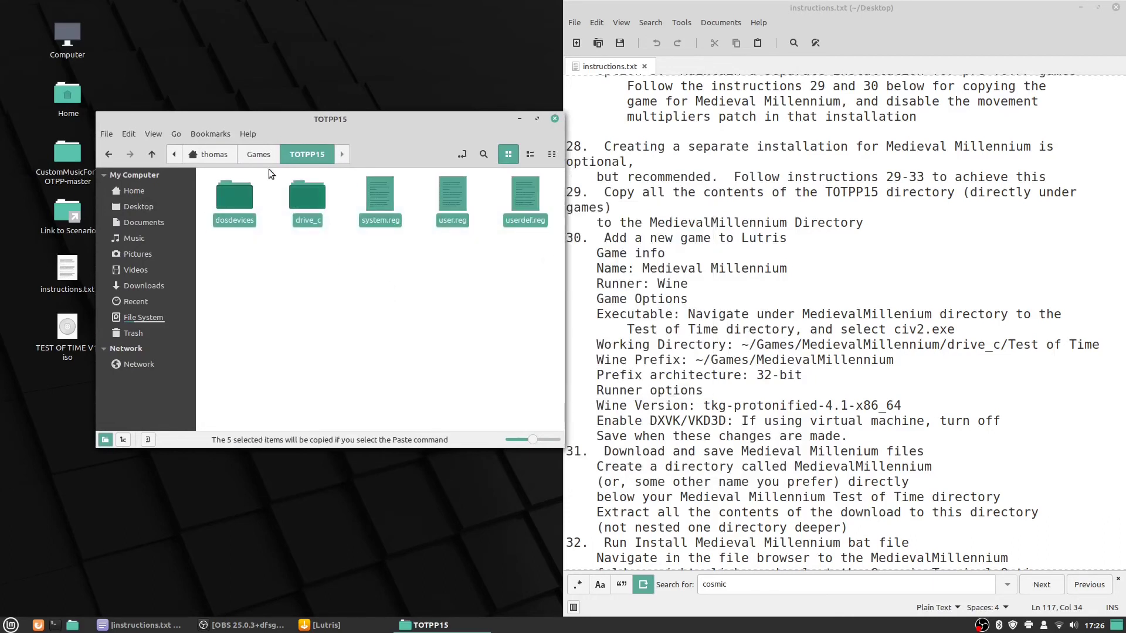
click(261, 155)
double_click(237, 202)
right_click(241, 212)
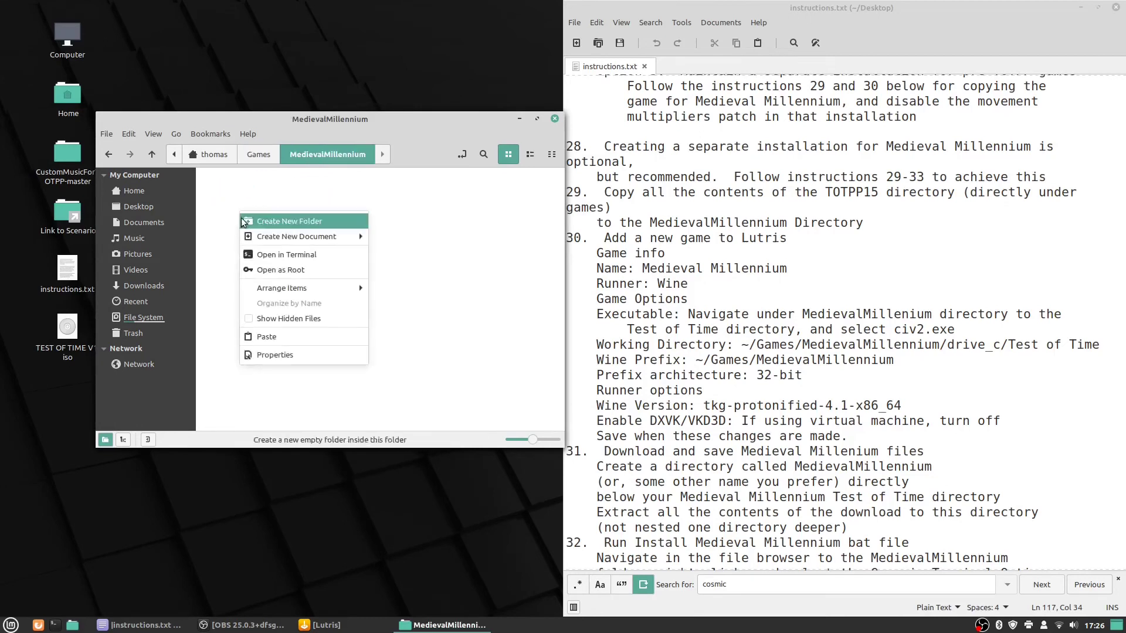
click(279, 337)
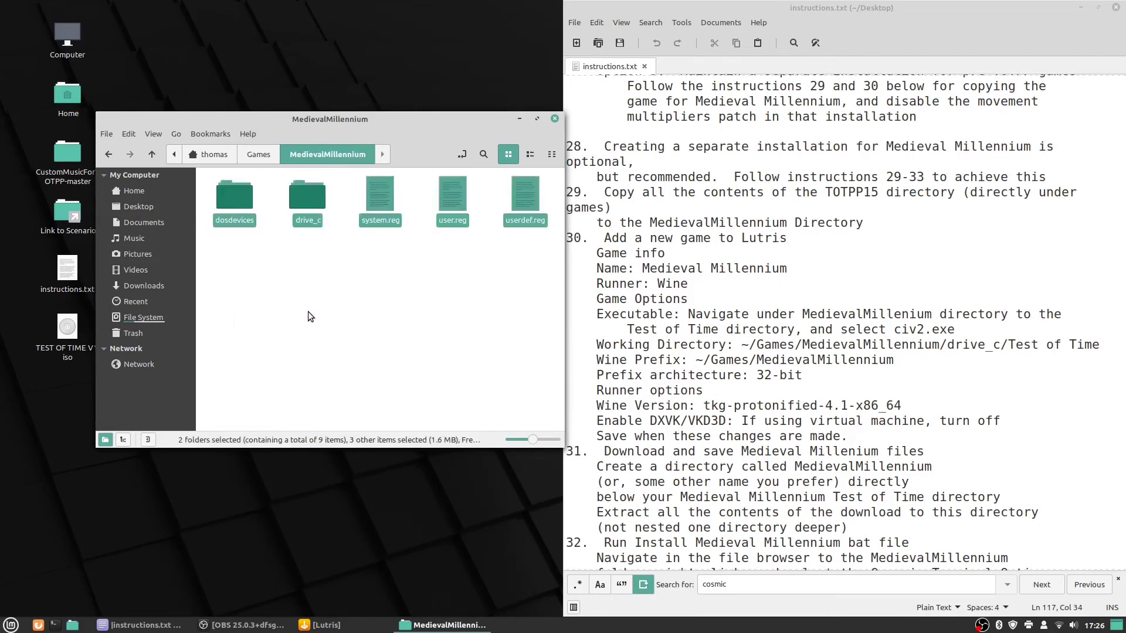
click(519, 120)
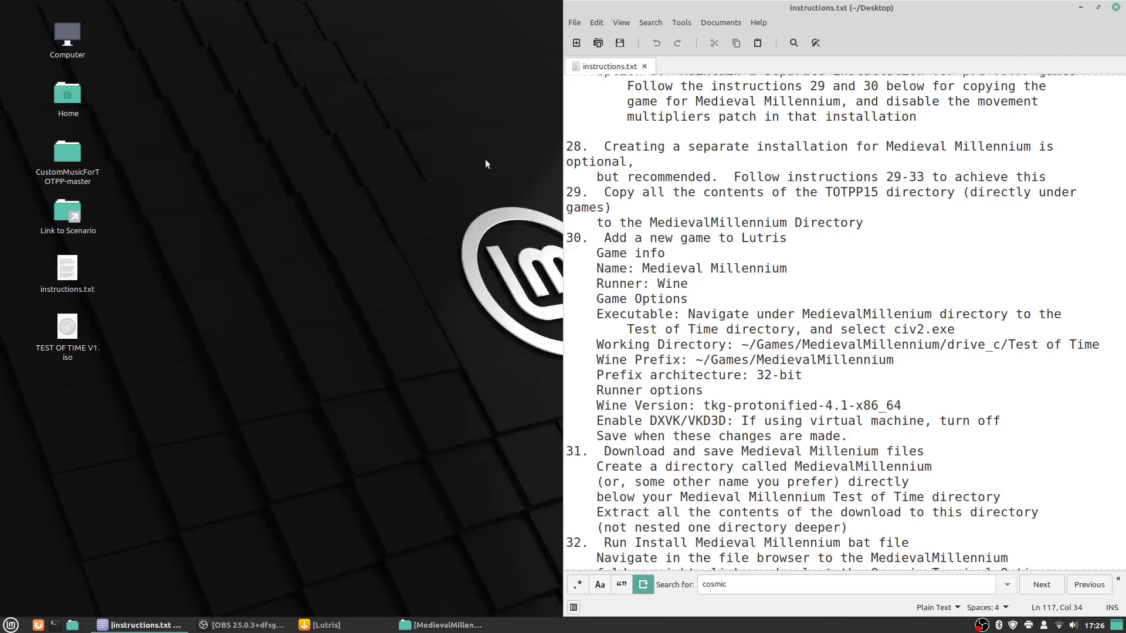
In Lutris, add a new game with the name Medieval Millennium copied from the instructions and Wine (Runs Windows games) as runner.
click(348, 631)
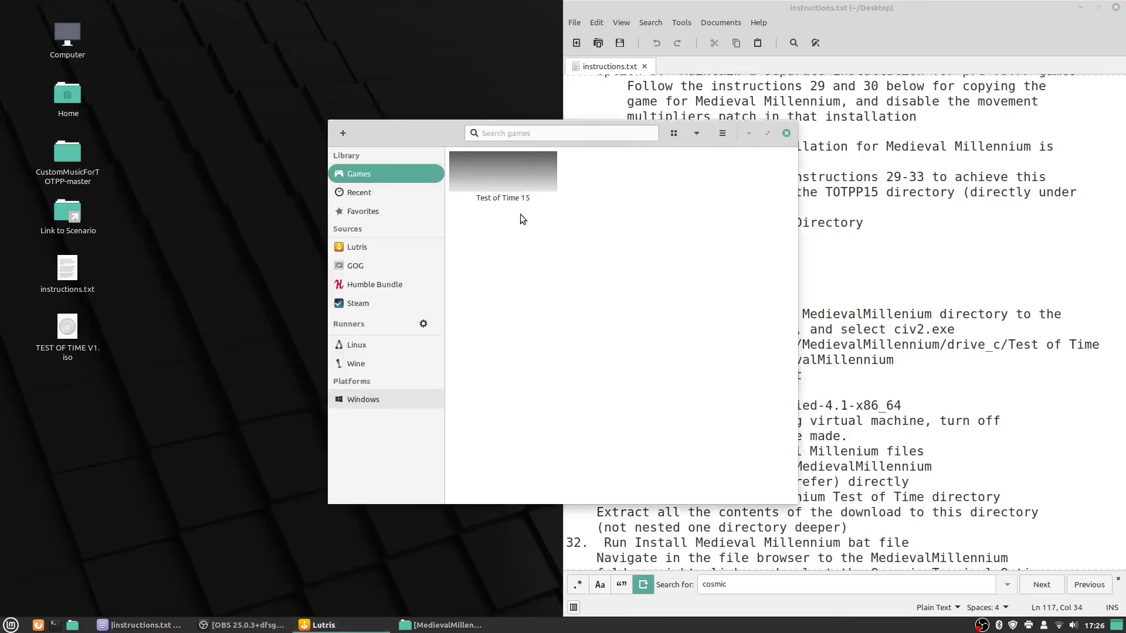
drag(410, 143, 108, 109)
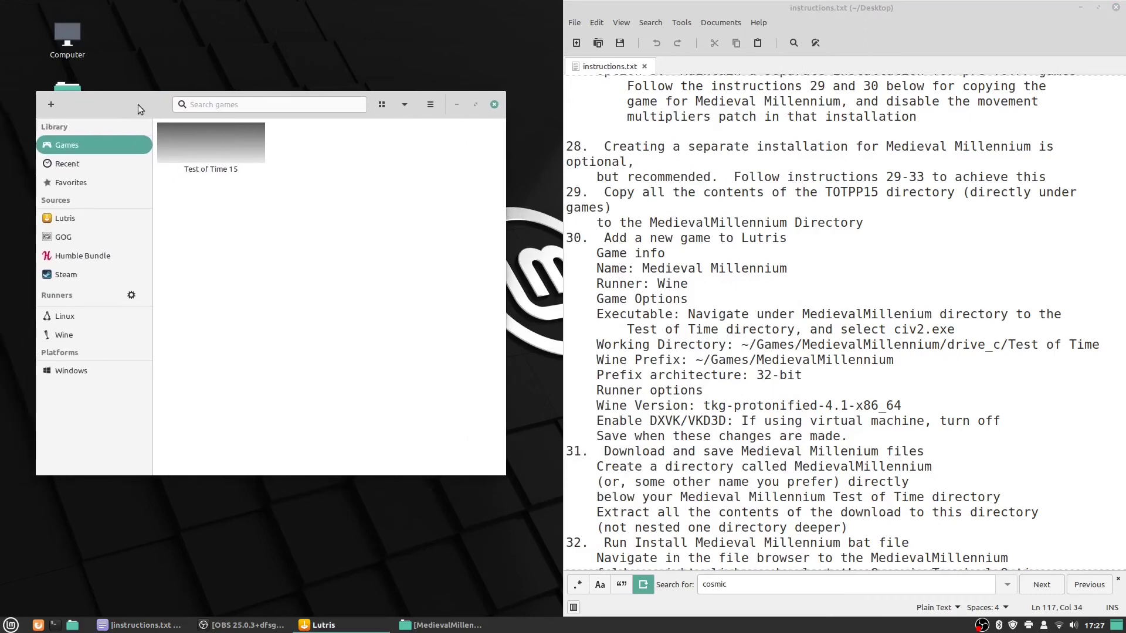
click(50, 106)
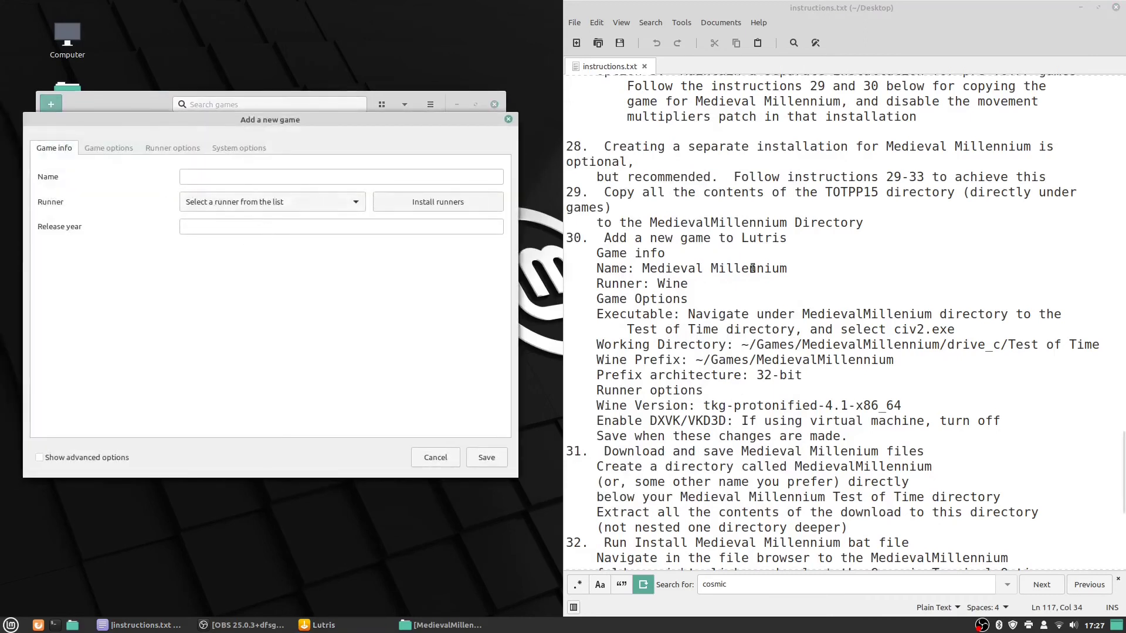
drag(642, 268, 794, 272)
right_click(794, 272)
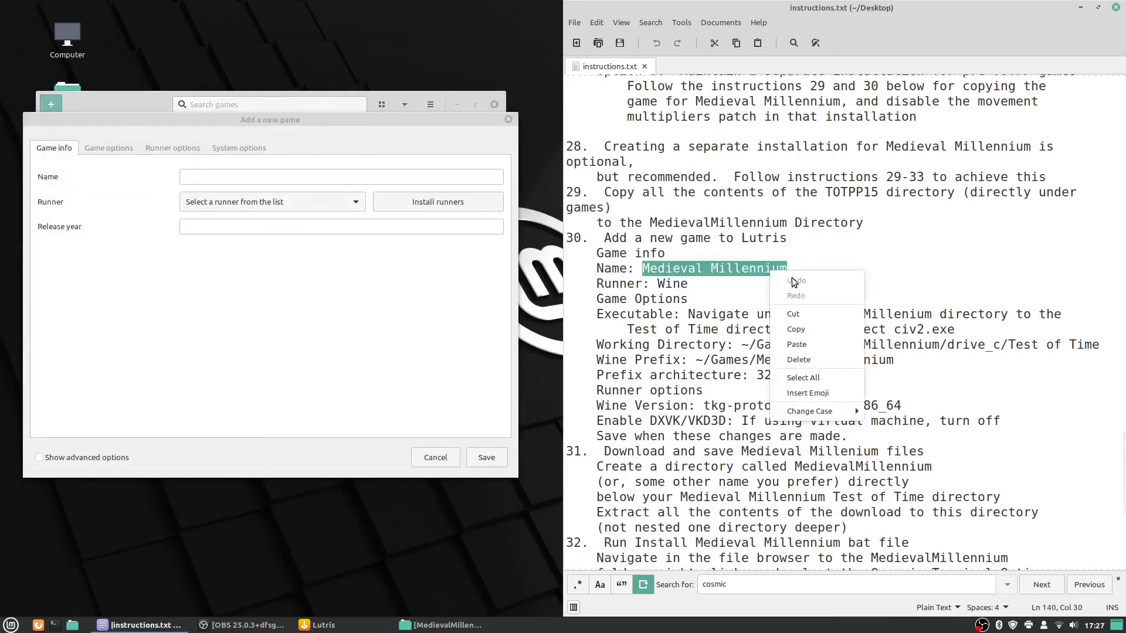
click(806, 327)
click(200, 176)
right_click(200, 176)
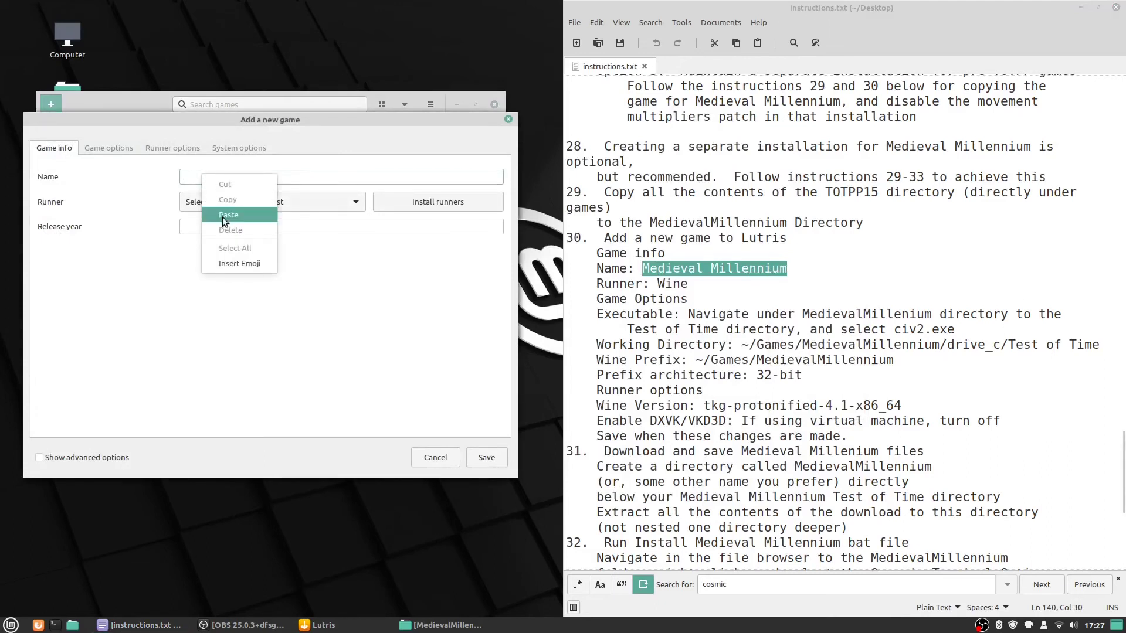
click(223, 213)
click(240, 203)
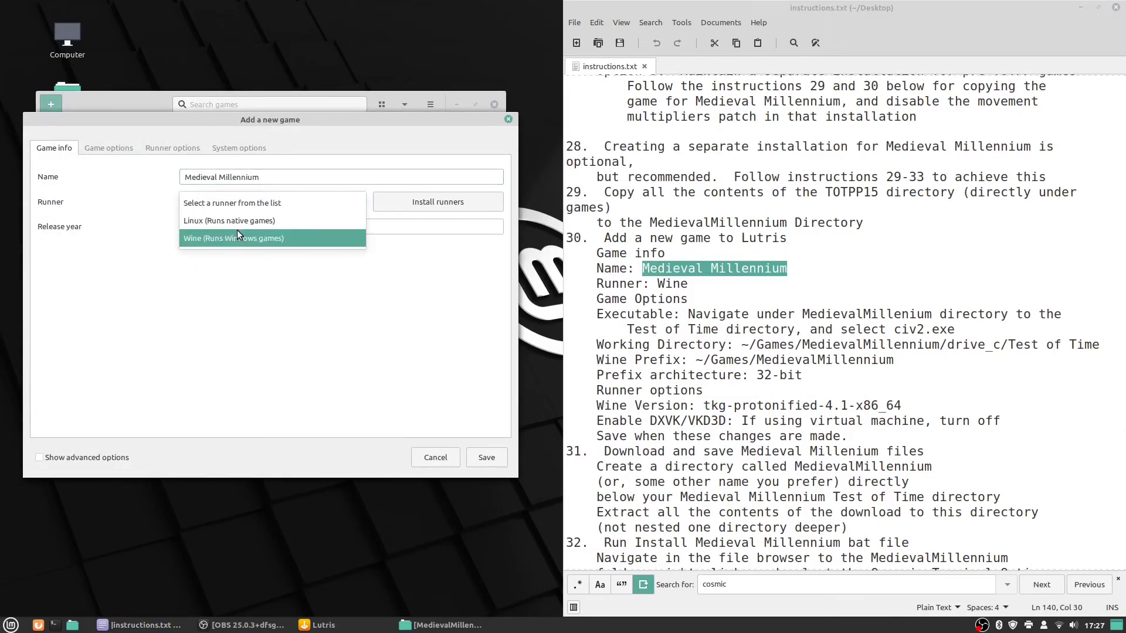
click(238, 235)
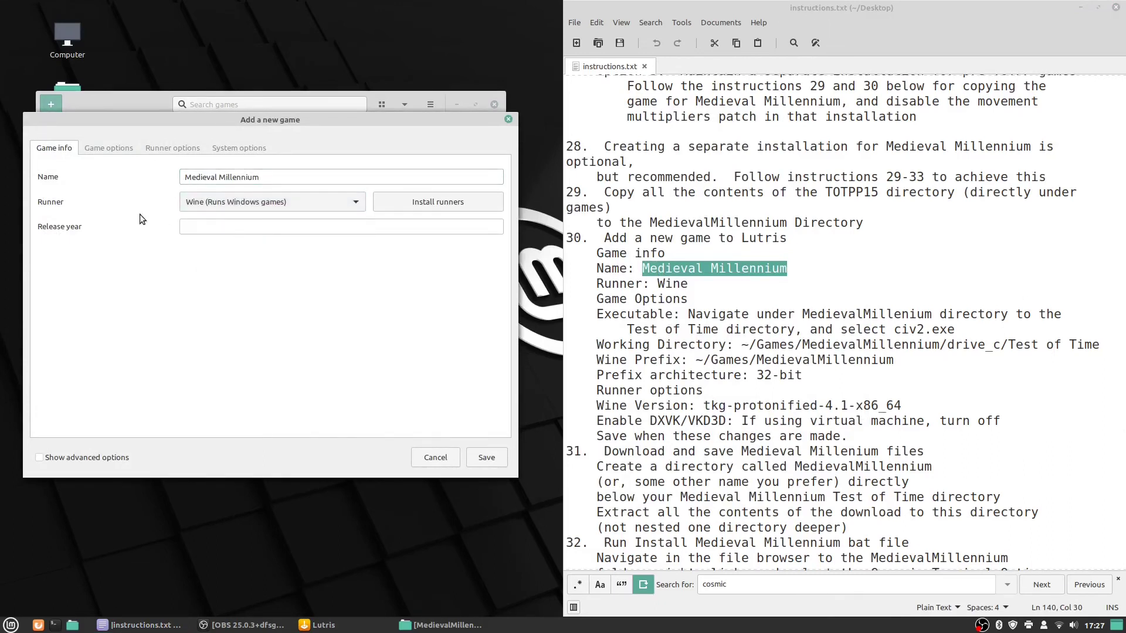
Set the game's executable to civ2.exe in the Test of Time folder under MedievalMillennium/drive_c.
click(109, 148)
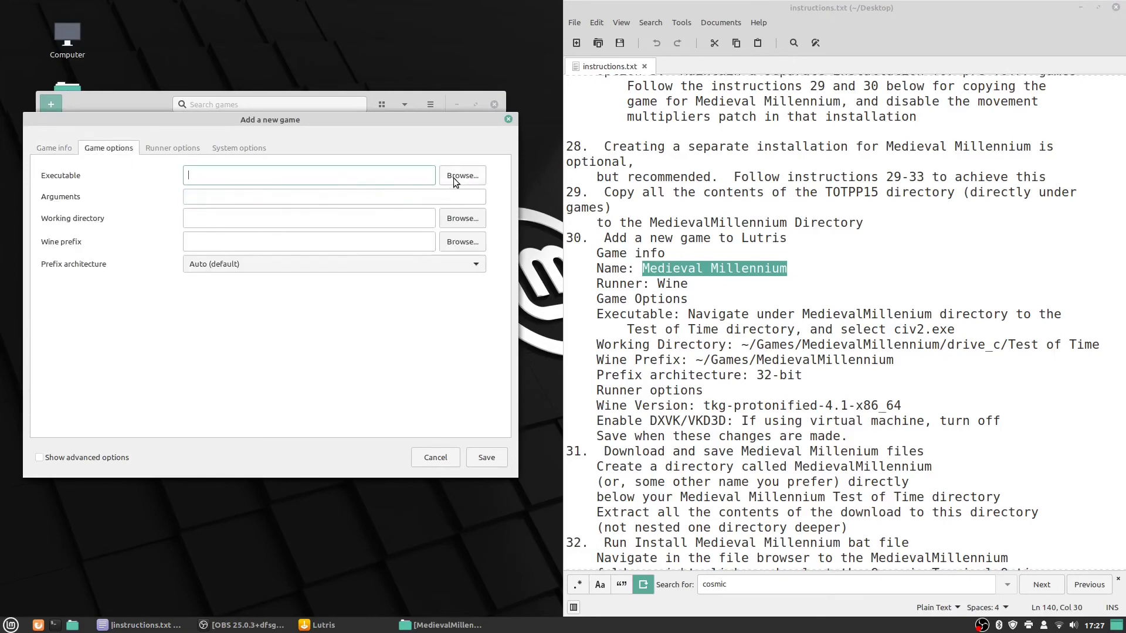
click(473, 177)
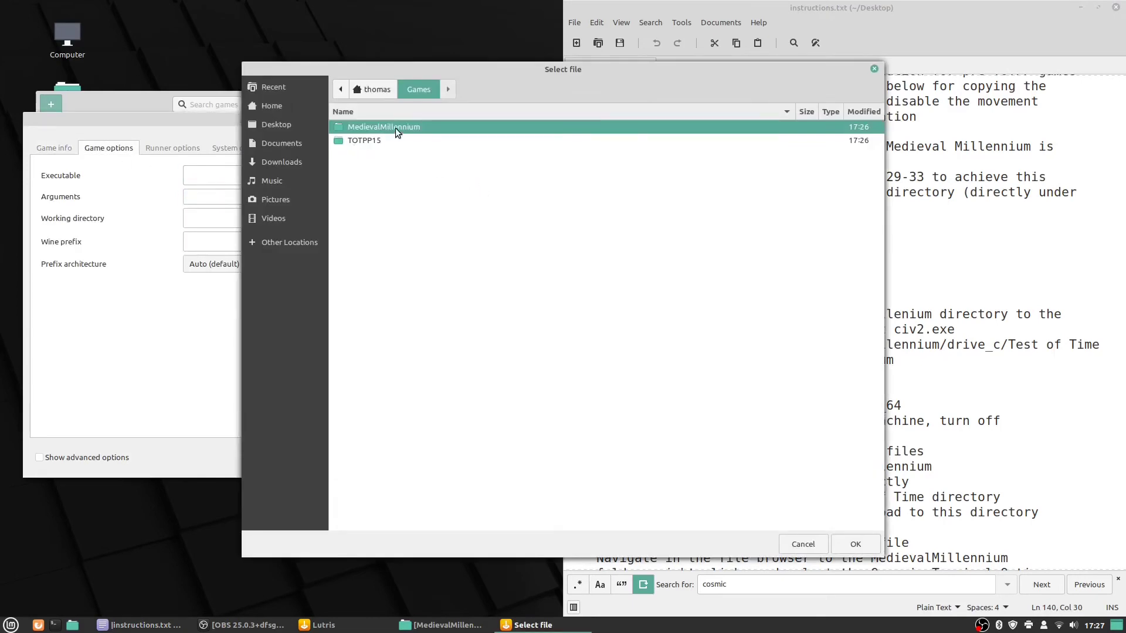
double_click(395, 127)
double_click(370, 140)
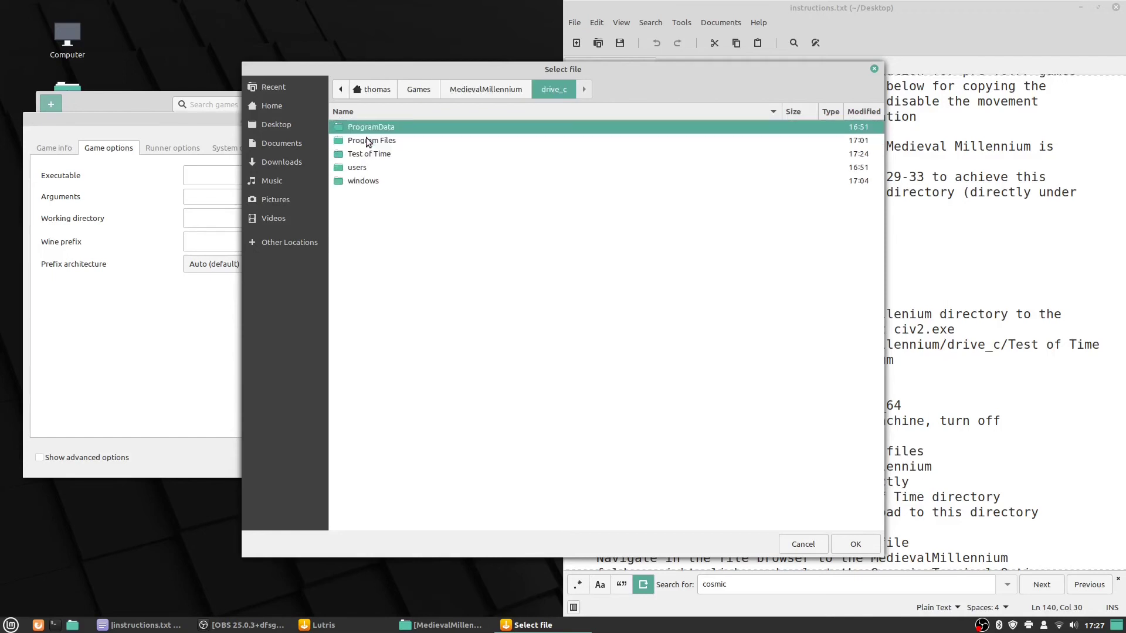
double_click(368, 153)
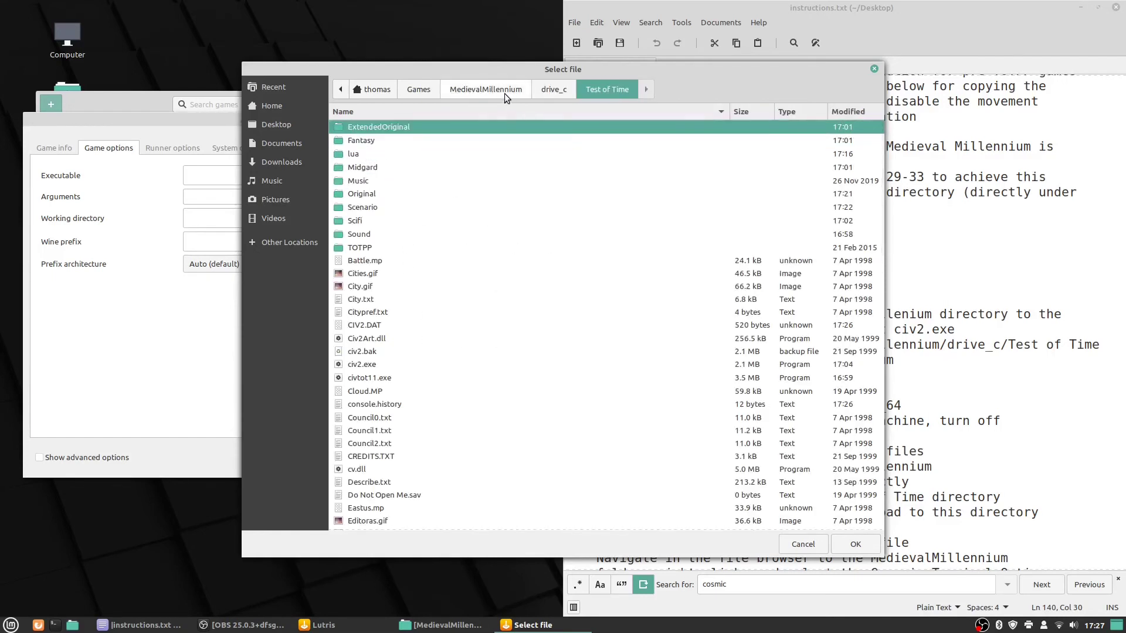
click(360, 362)
click(855, 544)
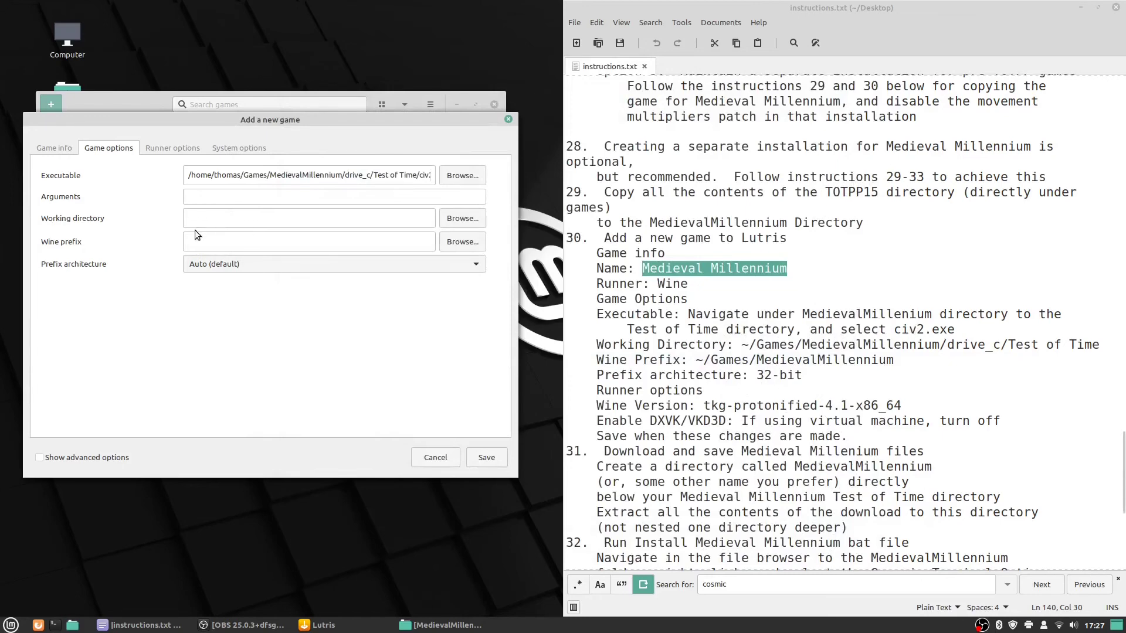
Set the working directory to ~/Games/MedievalMillennium/drive_c/Test of Time.
click(455, 219)
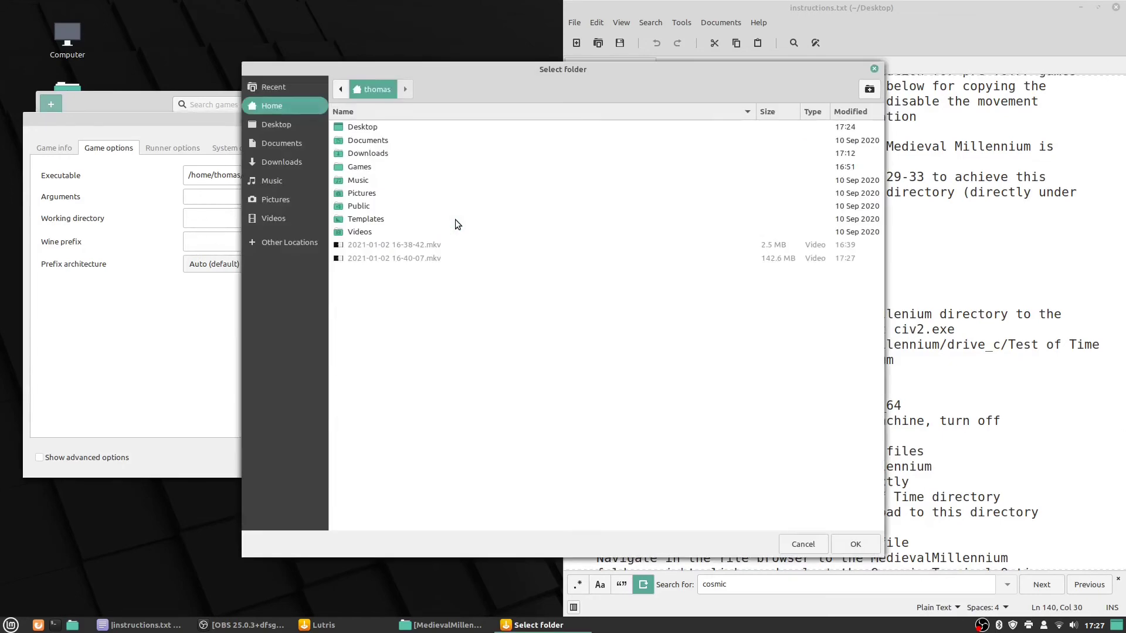
double_click(367, 167)
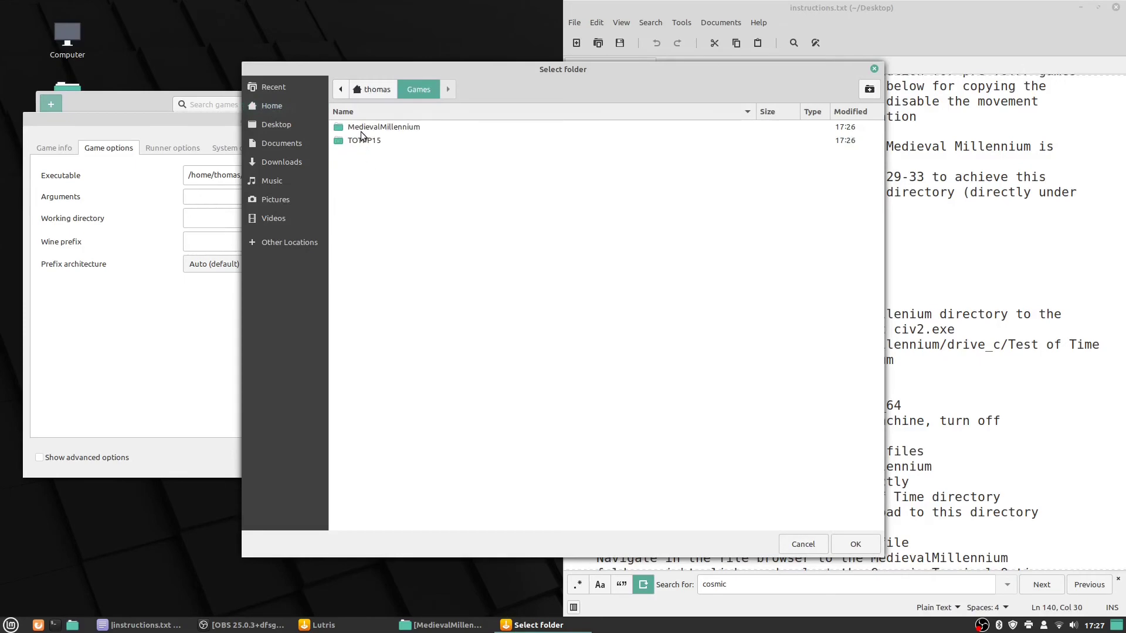
double_click(362, 129)
double_click(361, 142)
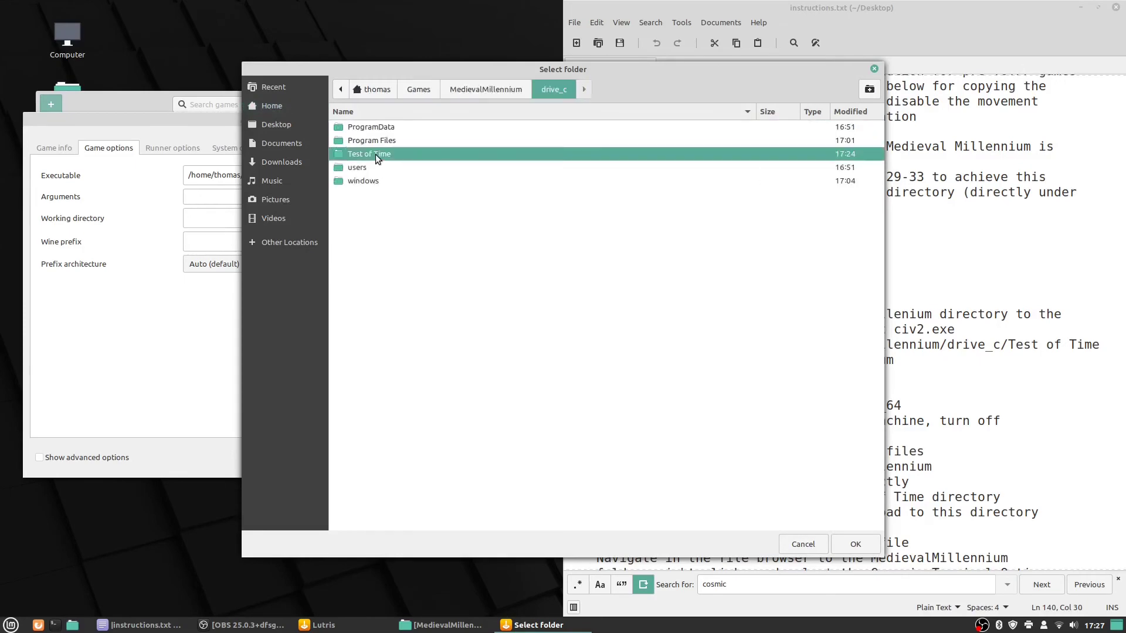
double_click(375, 154)
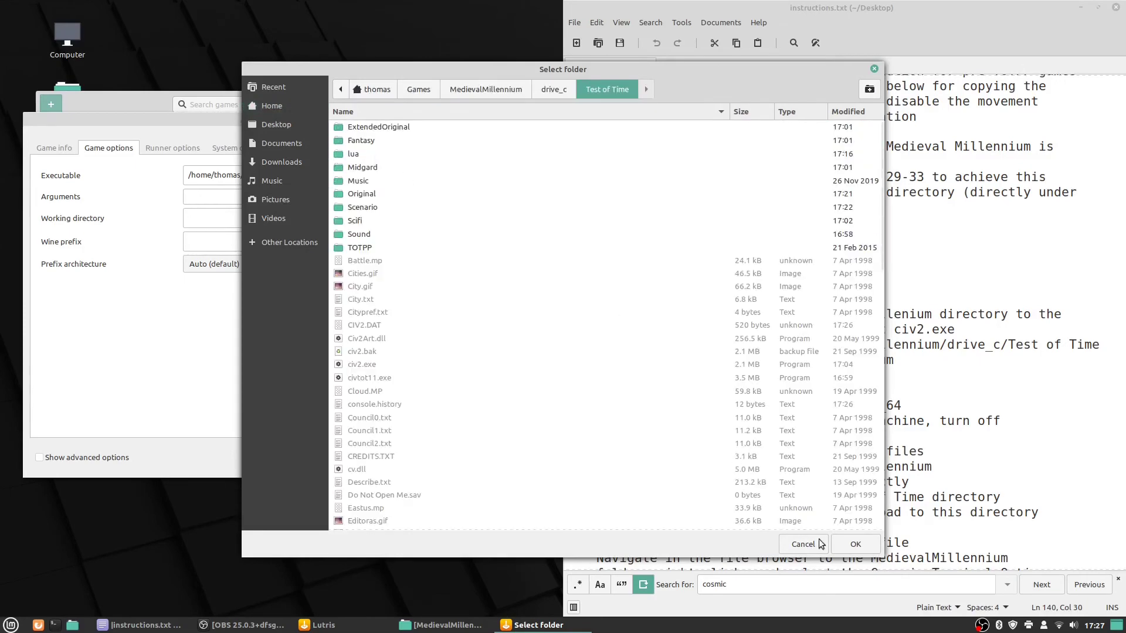
click(874, 547)
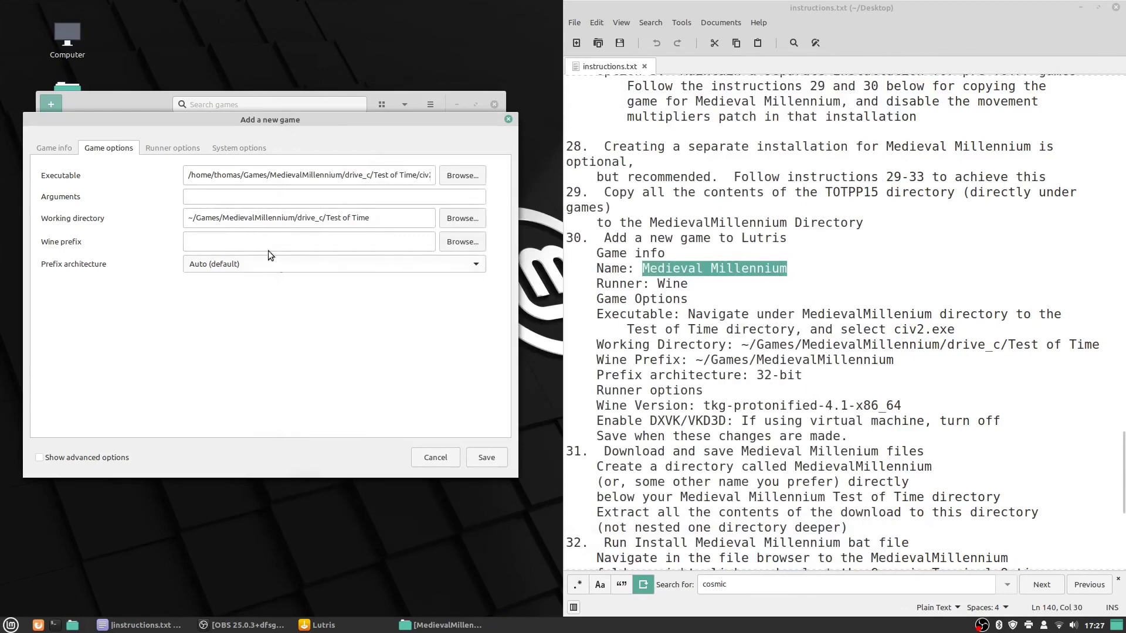
Set the game's Wine prefix to ~/Games/MedievalMillennium and the prefix architecture to 32-bit.
click(464, 242)
double_click(359, 167)
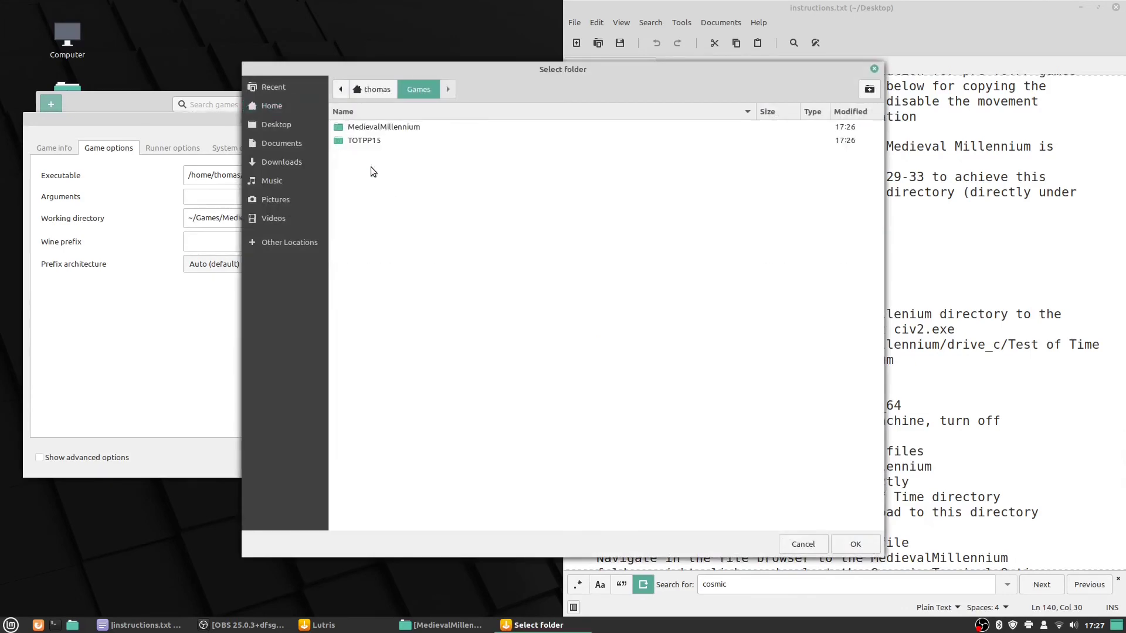
double_click(362, 129)
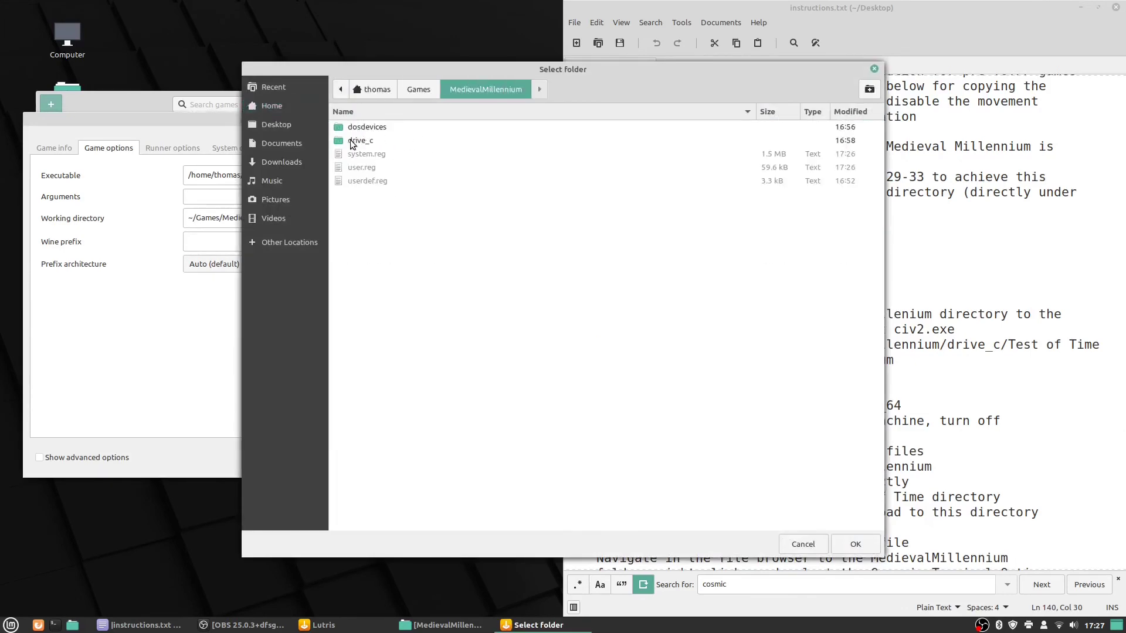
click(870, 546)
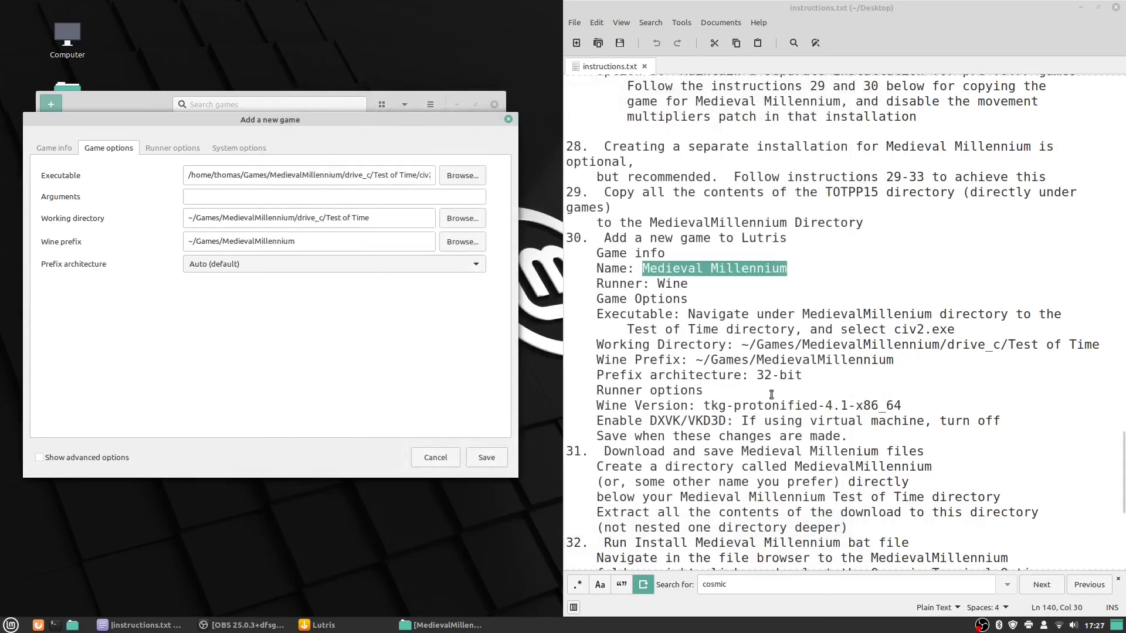
click(207, 267)
click(204, 283)
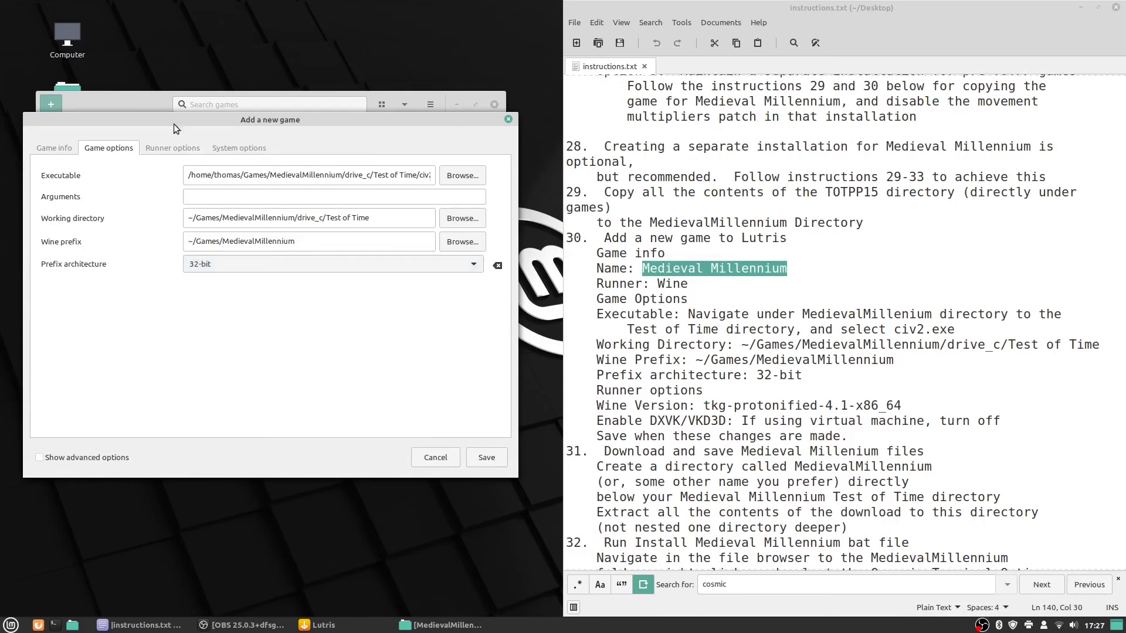
Choose tkg-protonified-4.1-x86_64 (default) as the Wine version in the runner options and save the new game.
click(172, 148)
click(231, 206)
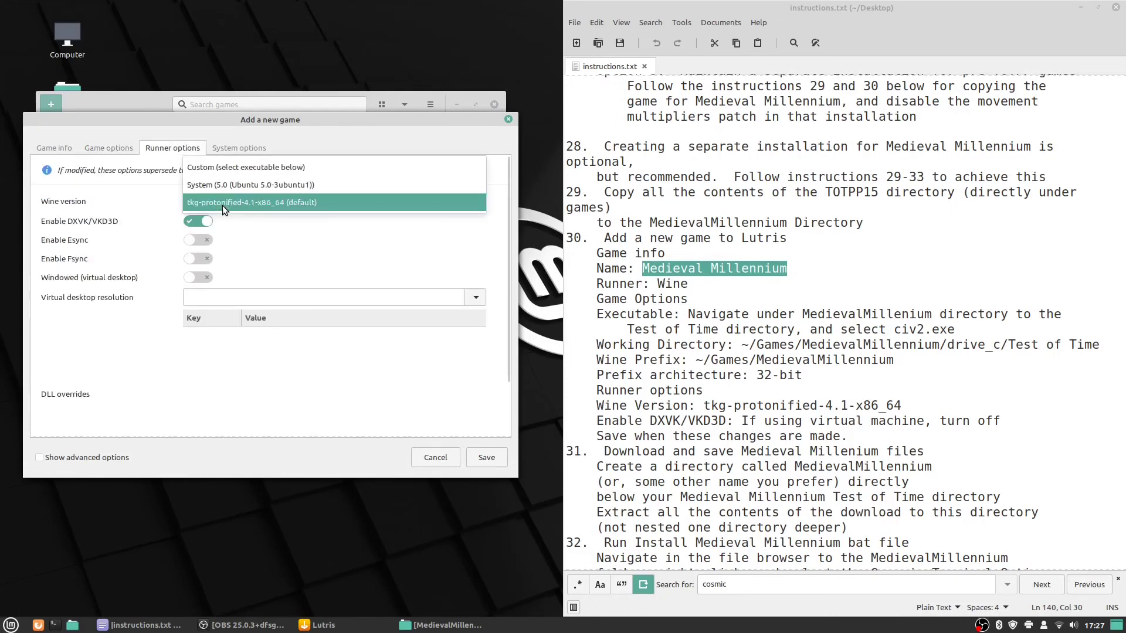
click(207, 203)
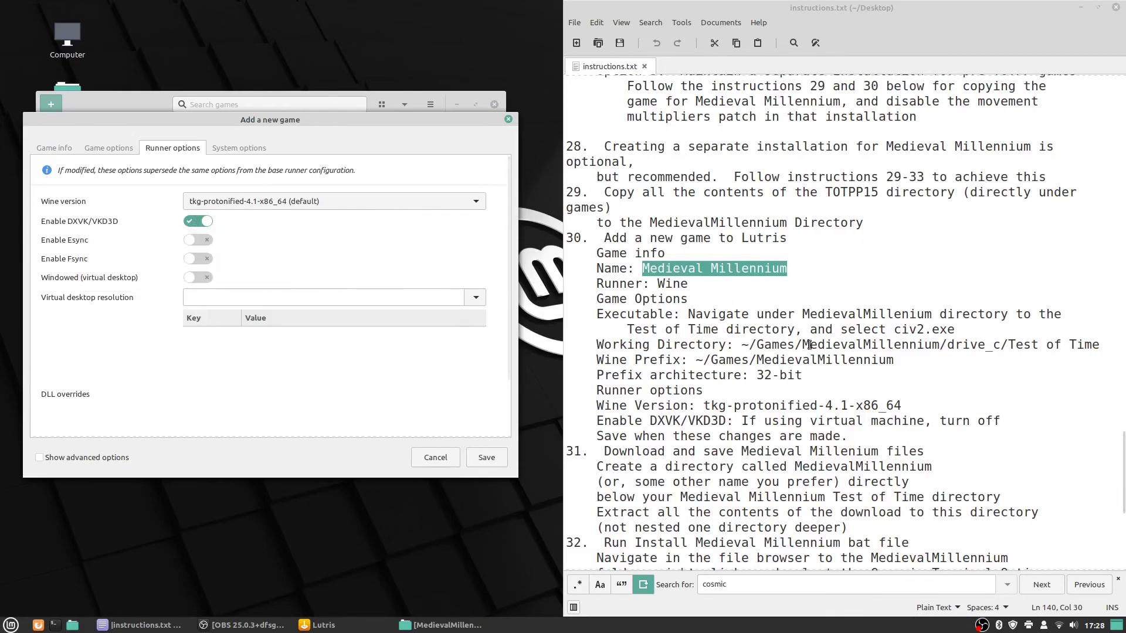
key(Return)
Open the Medieval Millennium link from the instructions in Firefox and download the scenario from the CivFanatics page.
drag(1121, 472, 1122, 103)
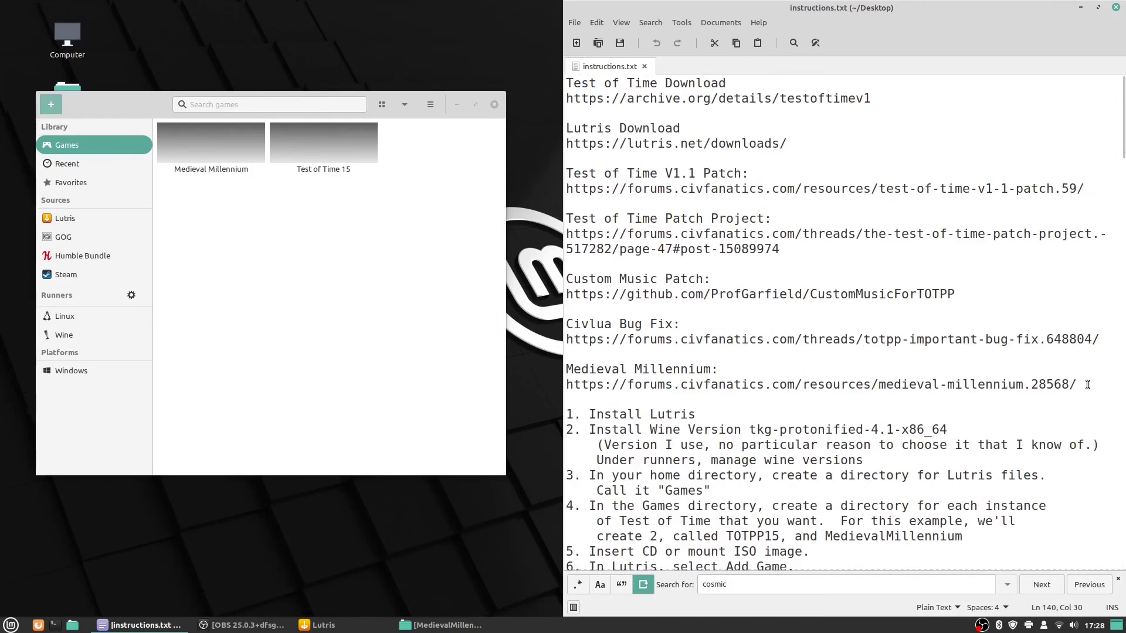
mouse_move(1091, 385)
mouse_down()
mouse_move(650, 370)
mouse_move(588, 386)
mouse_move(1078, 386)
mouse_up()
click(588, 386)
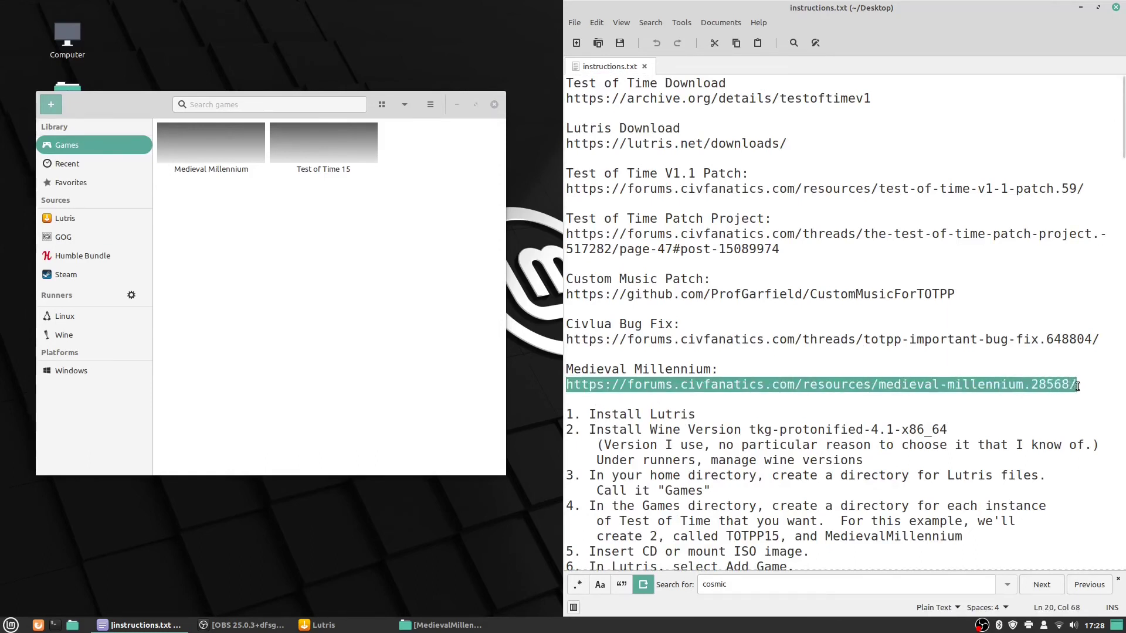
right_click(1058, 386)
click(906, 430)
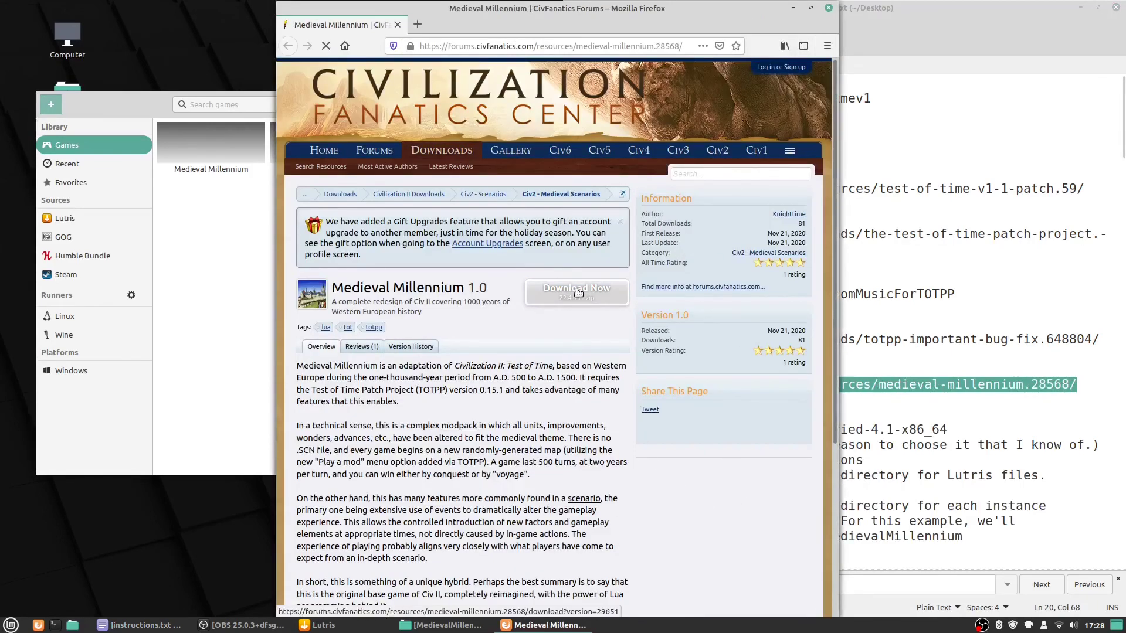
click(577, 292)
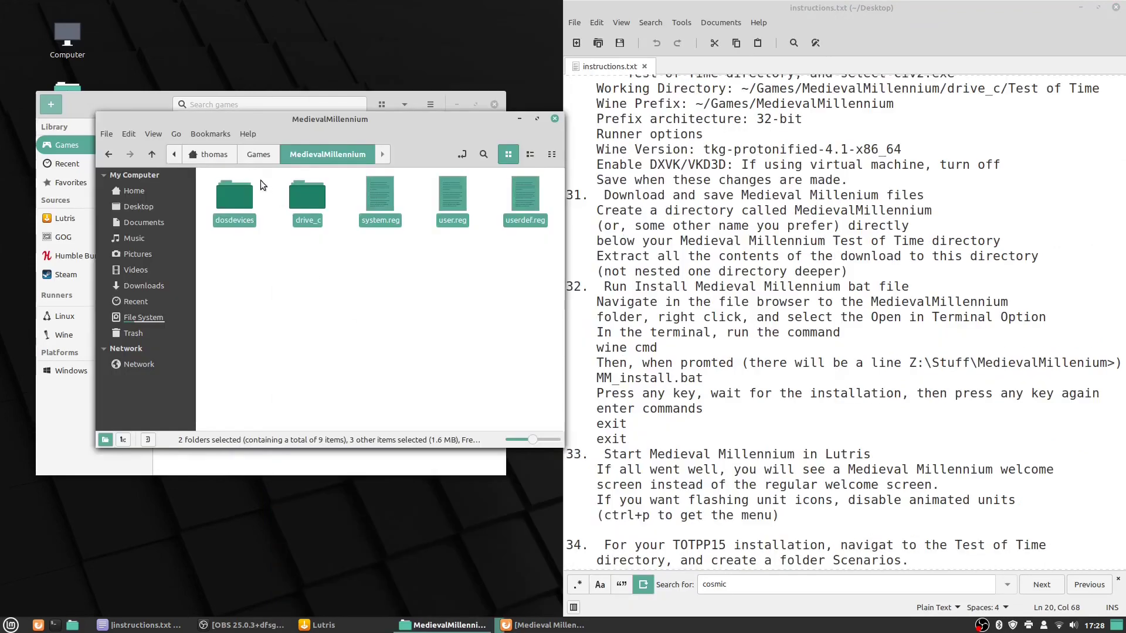
In the file manager, create a folder named MedievalMillennium inside MedievalMillennium/drive_c/Test of Time.
click(305, 270)
double_click(301, 201)
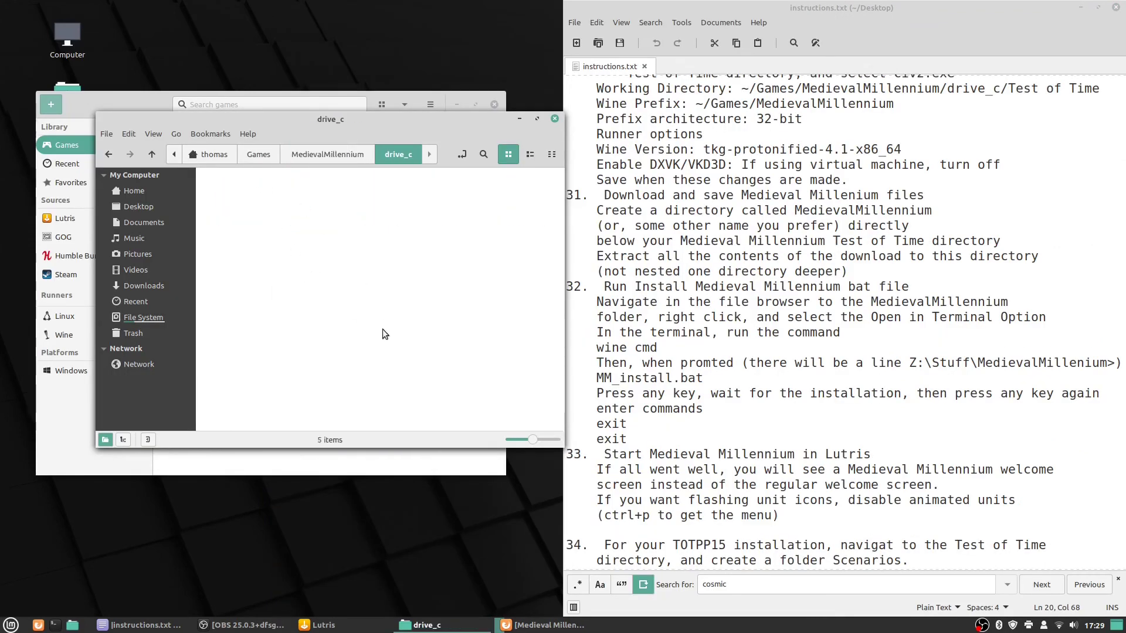
double_click(384, 201)
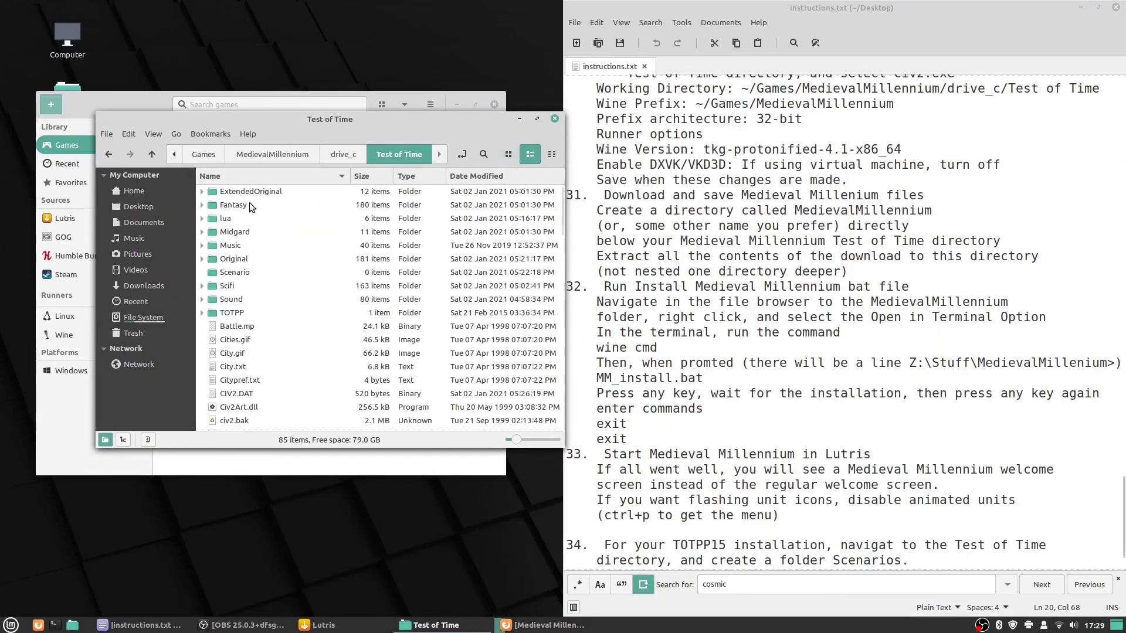
right_click(197, 331)
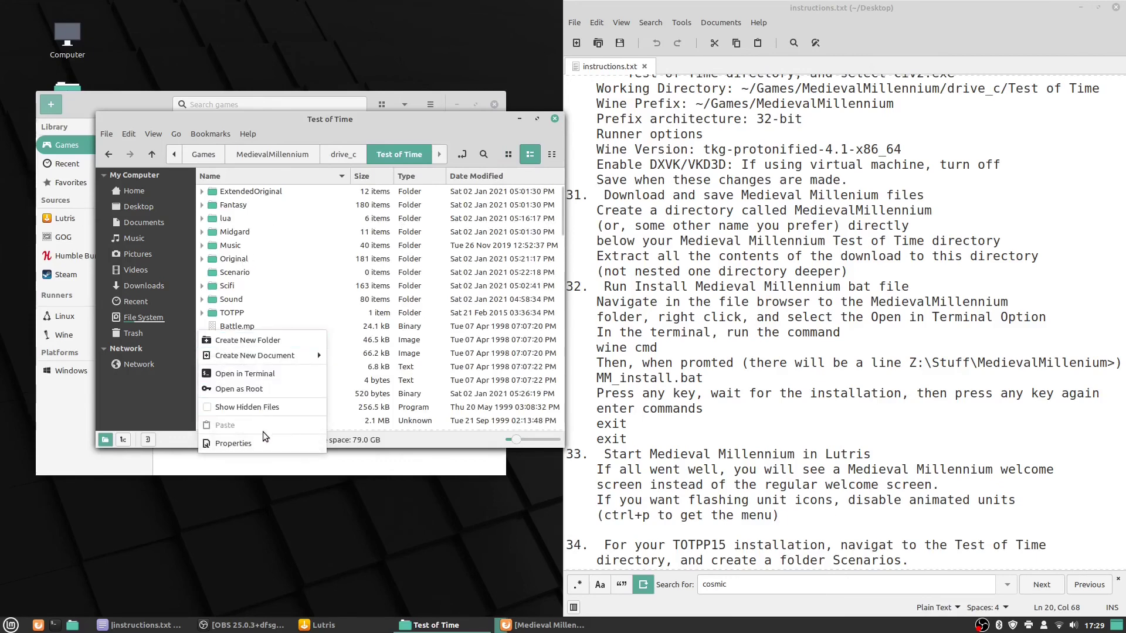
click(282, 340)
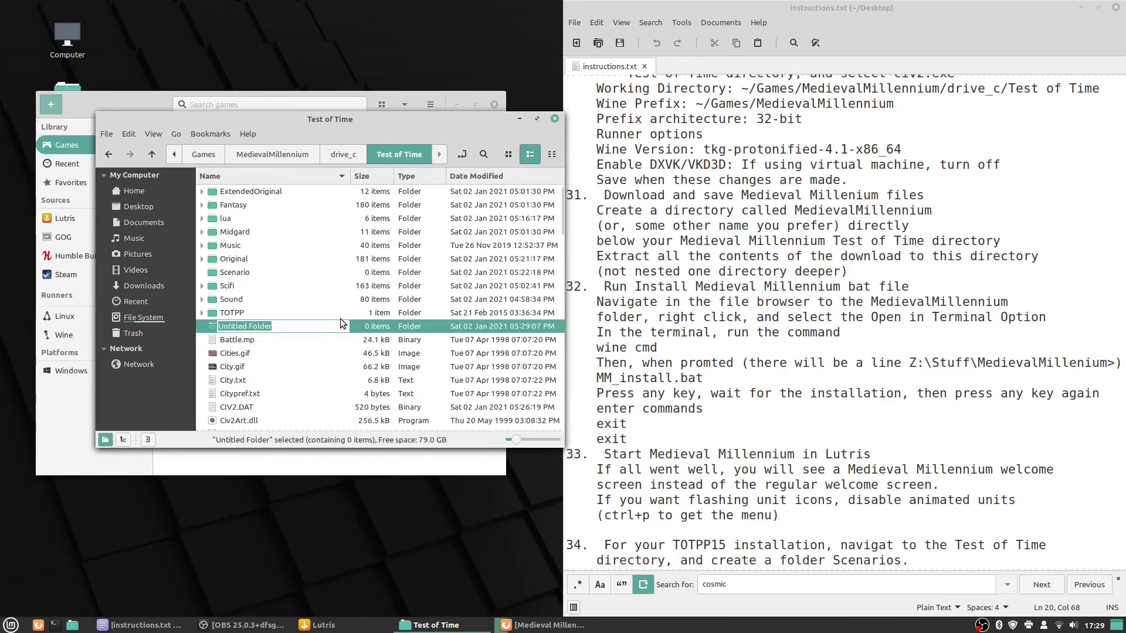
text(Medie)
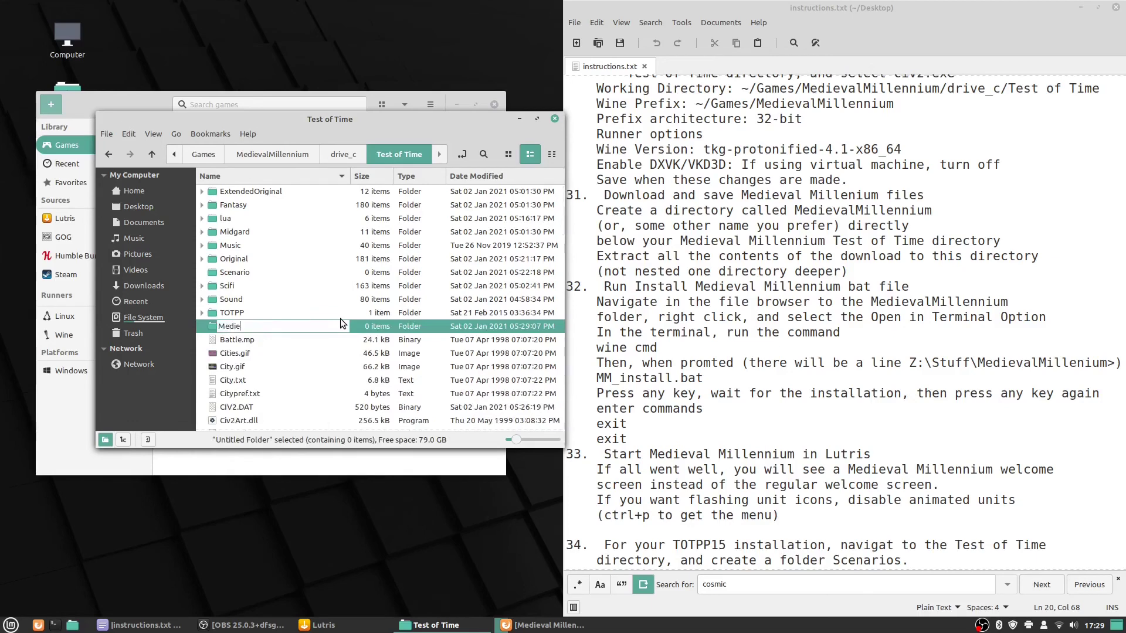
text(valMillennium)
key(Return)
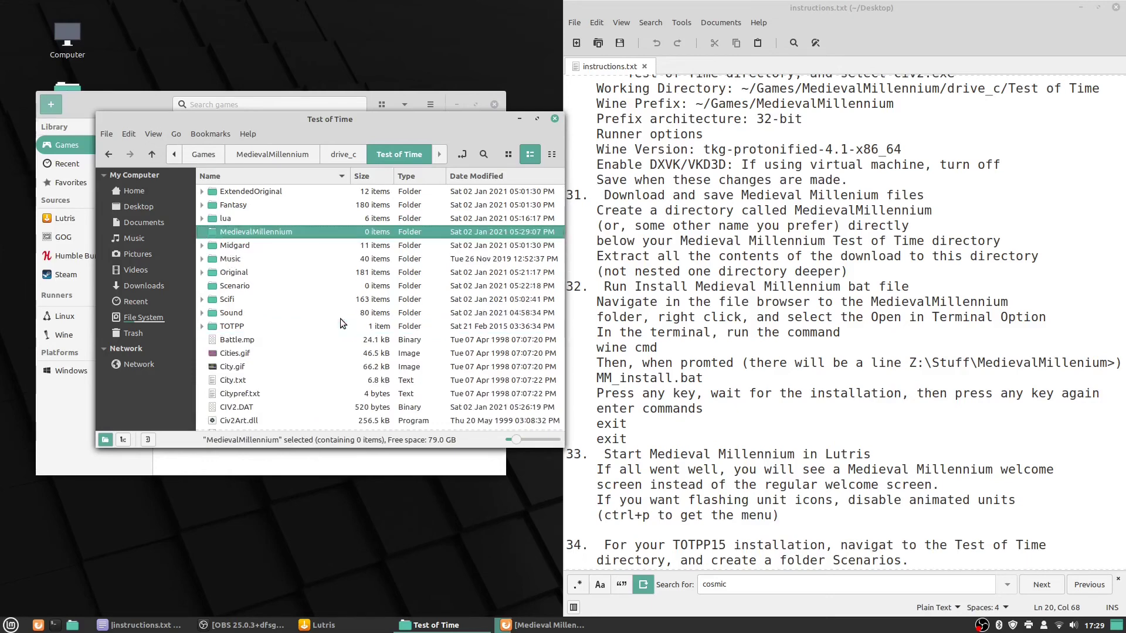
Return to Firefox and open the downloaded MedievalMillennium.zip in the archive manager.
mouse_move(530, 627)
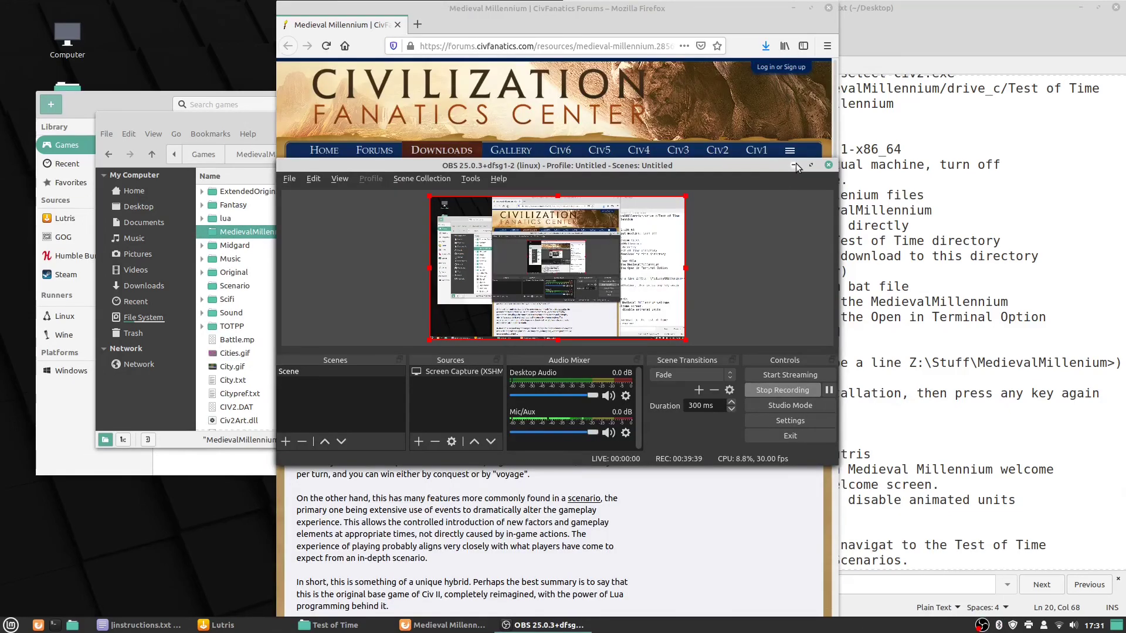
click(795, 165)
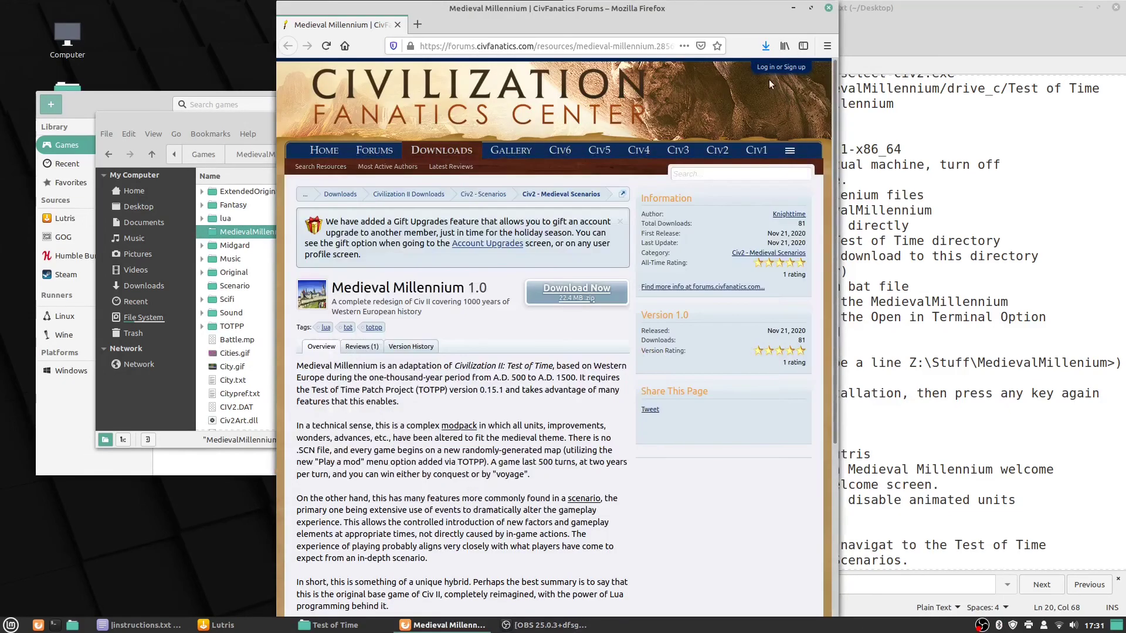
click(765, 46)
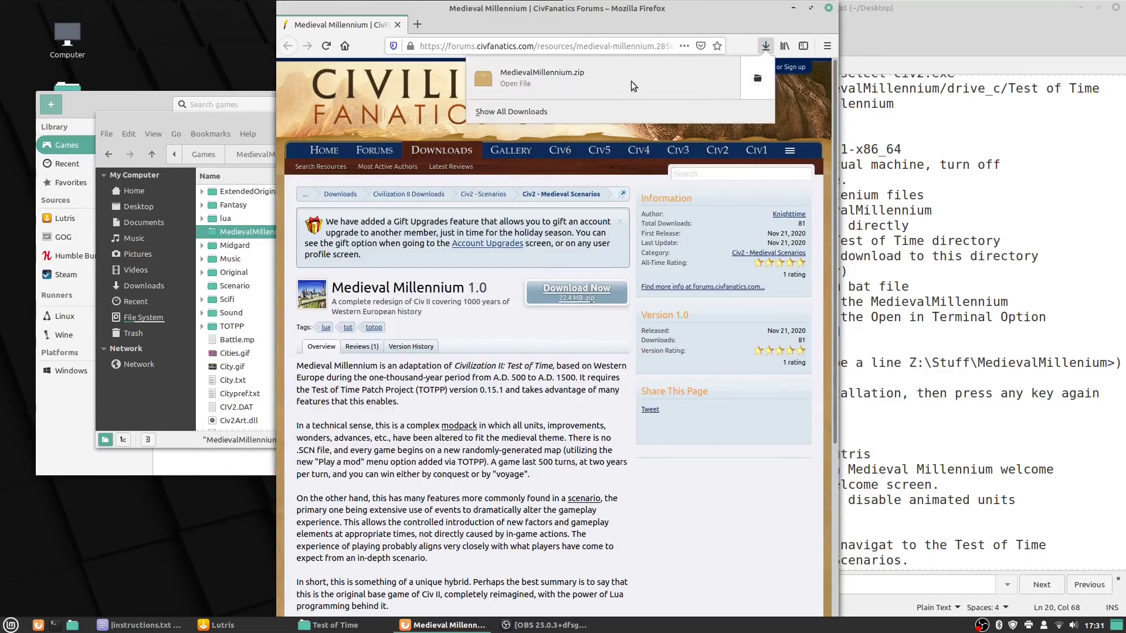
click(649, 81)
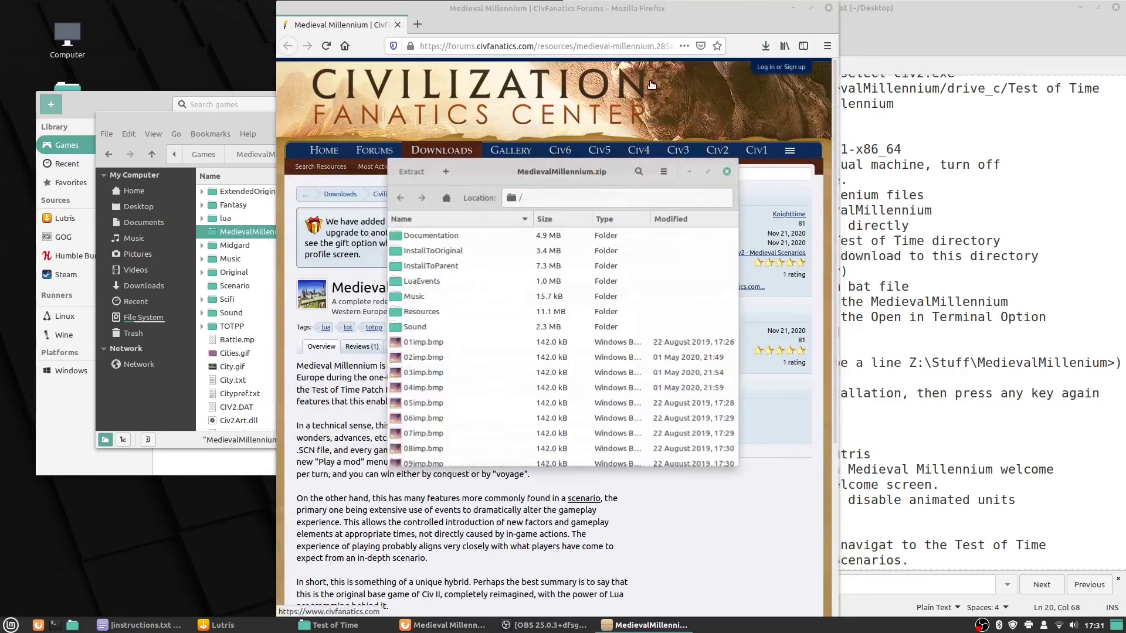
Extract all files of the archive into Games/MedievalMillennium/drive_c/Test of Time/MedievalMillennium and show the extracted files.
click(413, 175)
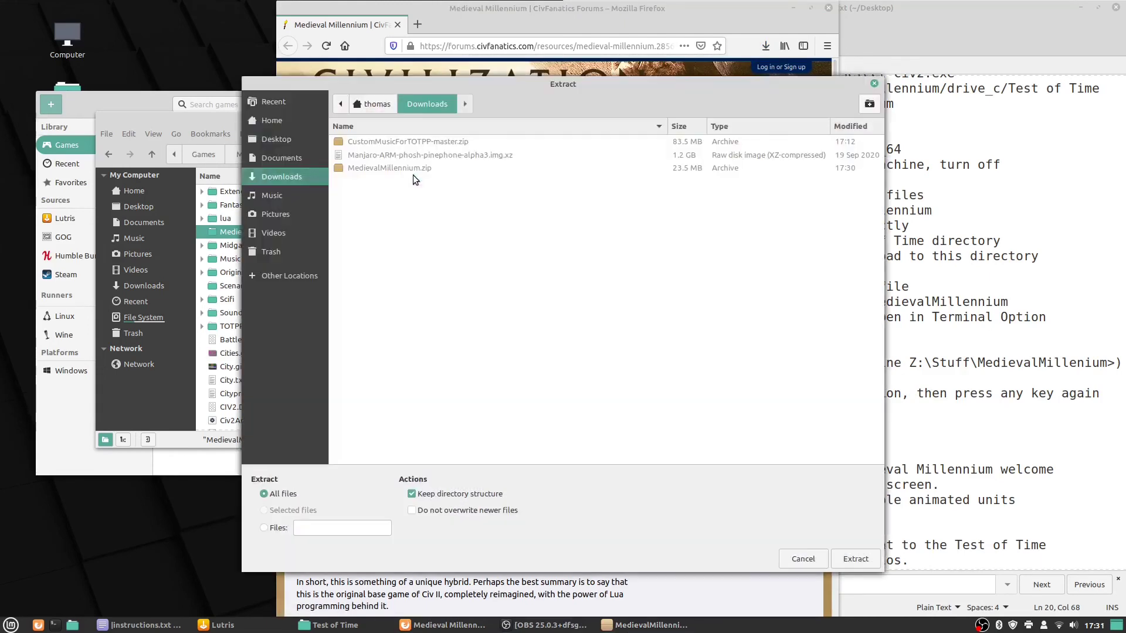
click(285, 120)
double_click(350, 184)
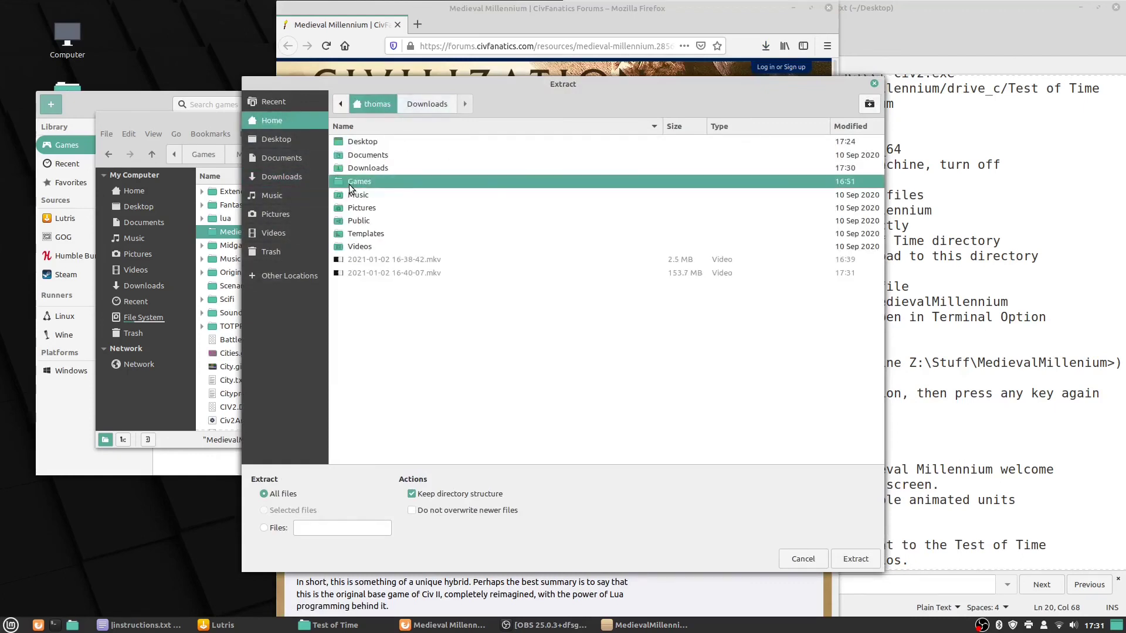
double_click(377, 145)
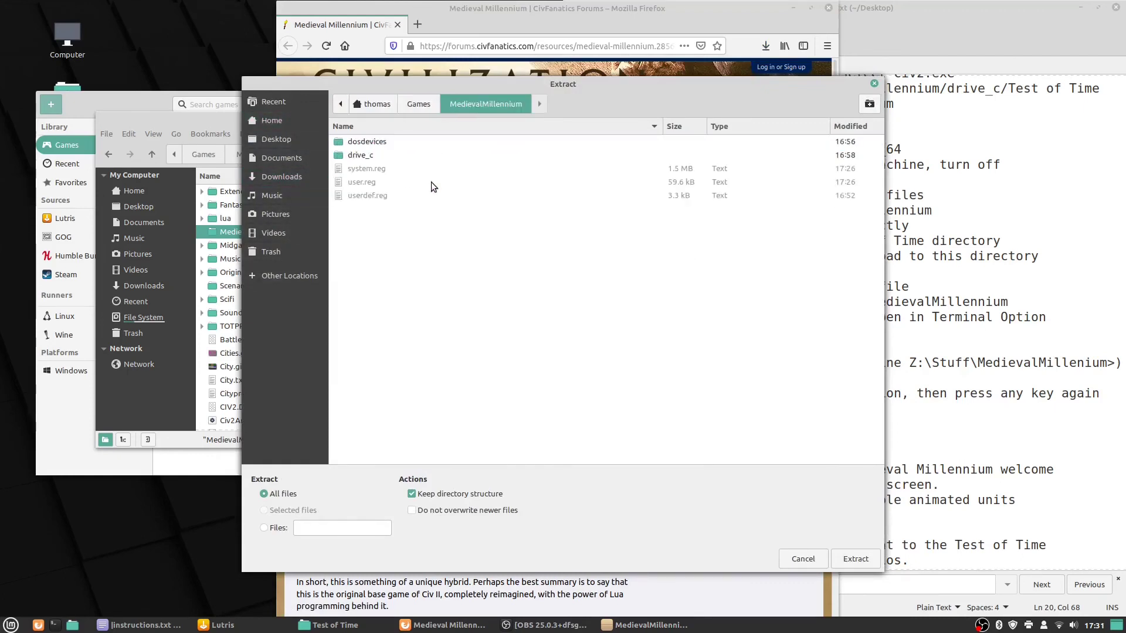
double_click(360, 156)
double_click(375, 169)
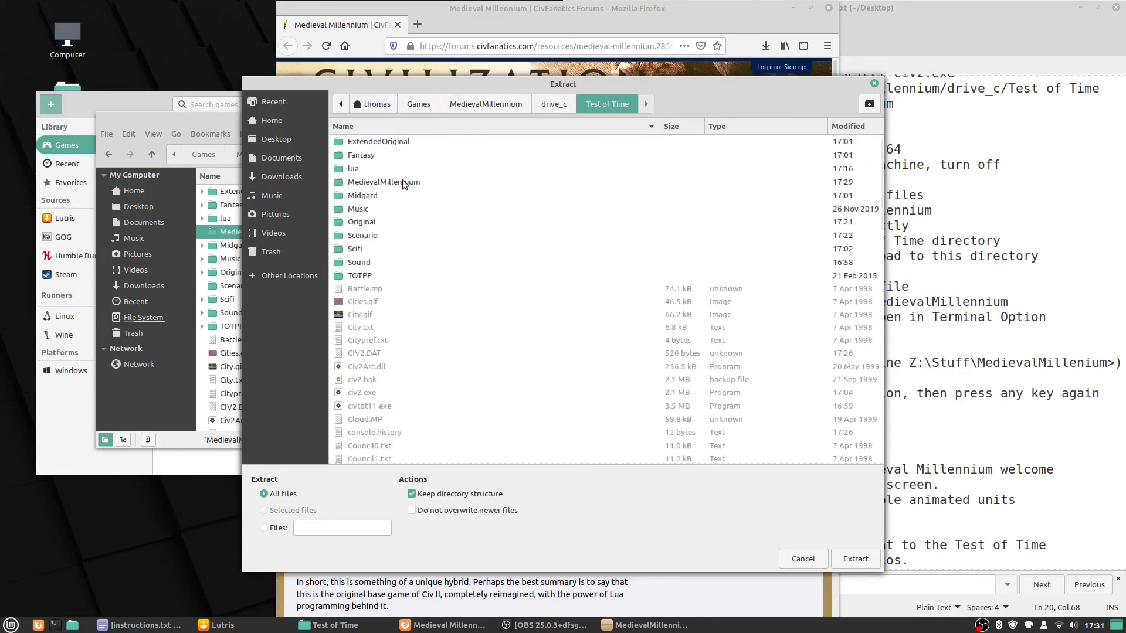
double_click(375, 183)
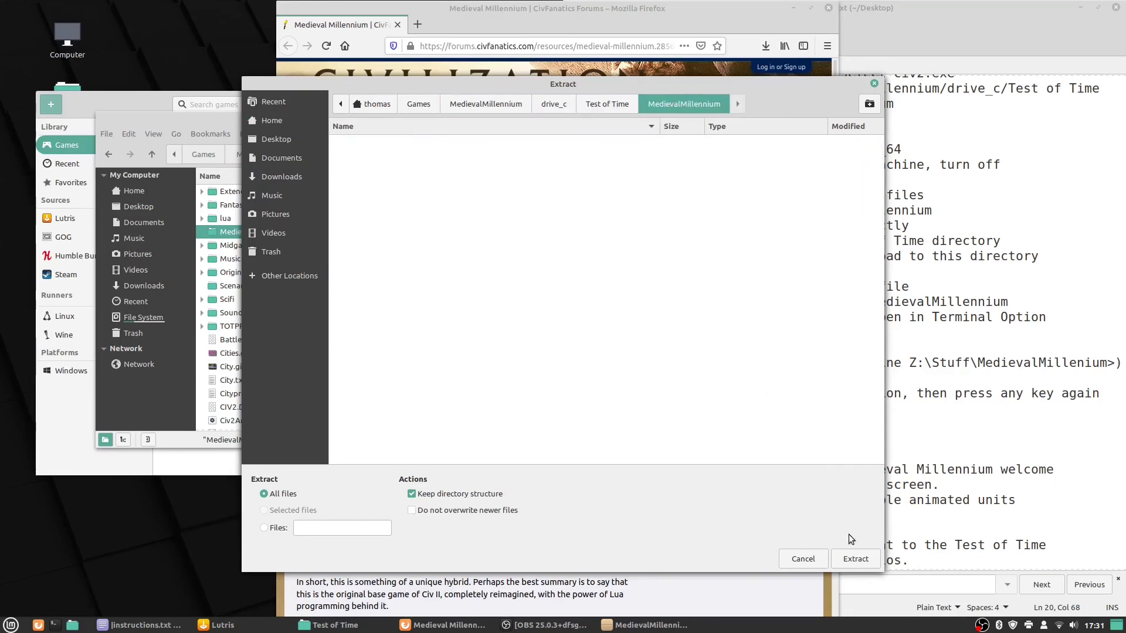
click(856, 560)
click(603, 360)
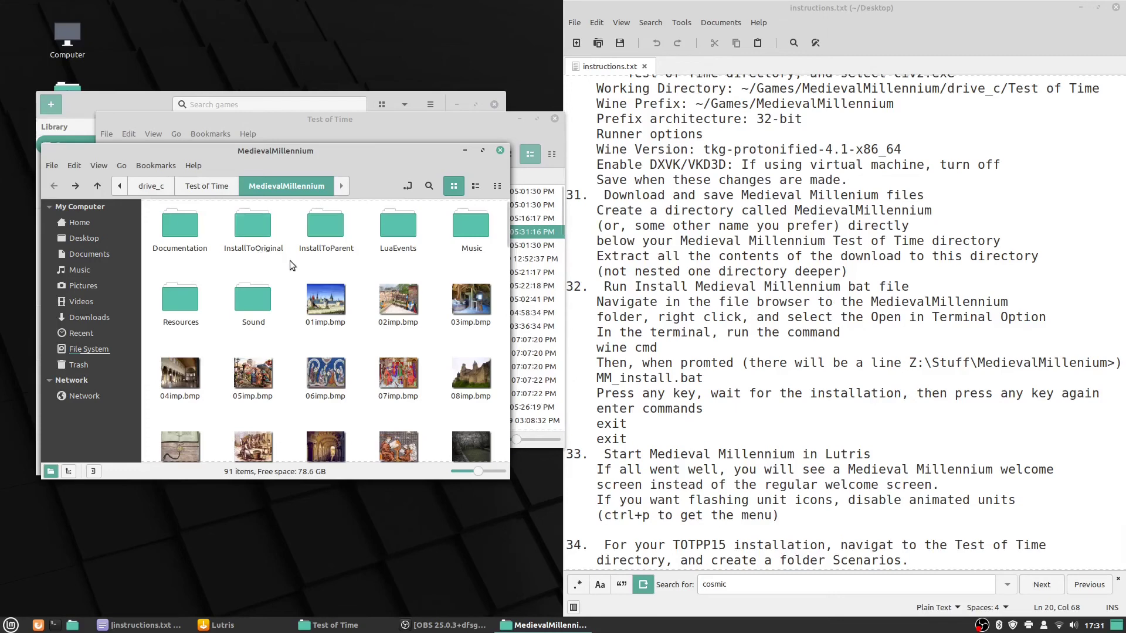
Open a terminal in the extracted MedievalMillennium folder and move its window clear of the instructions.
right_click(281, 278)
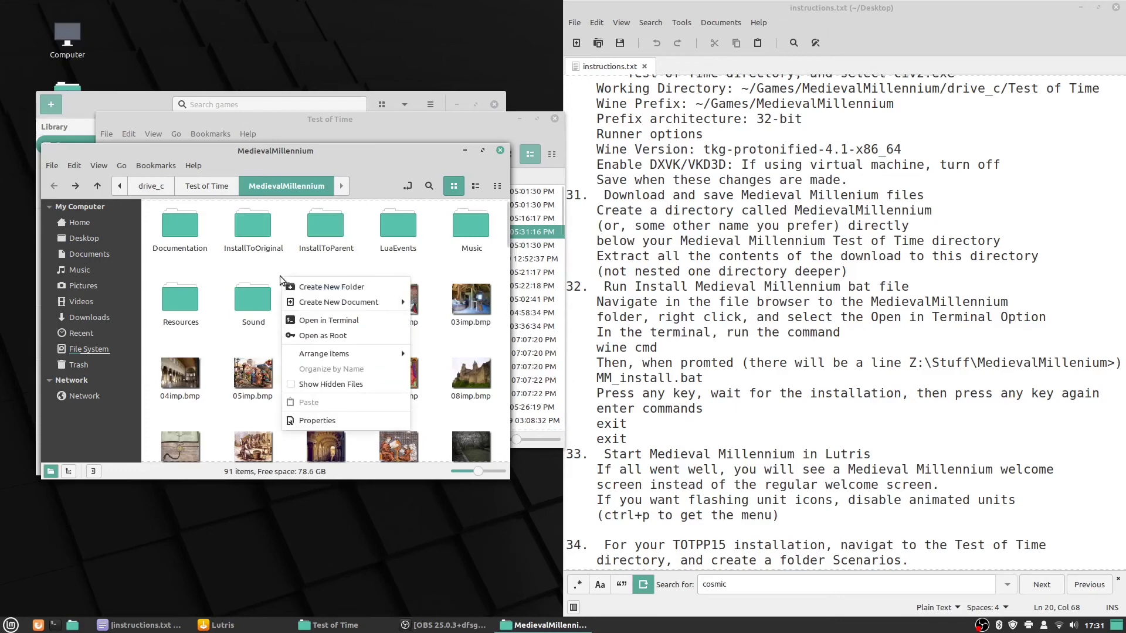
click(317, 320)
drag(547, 184, 370, 166)
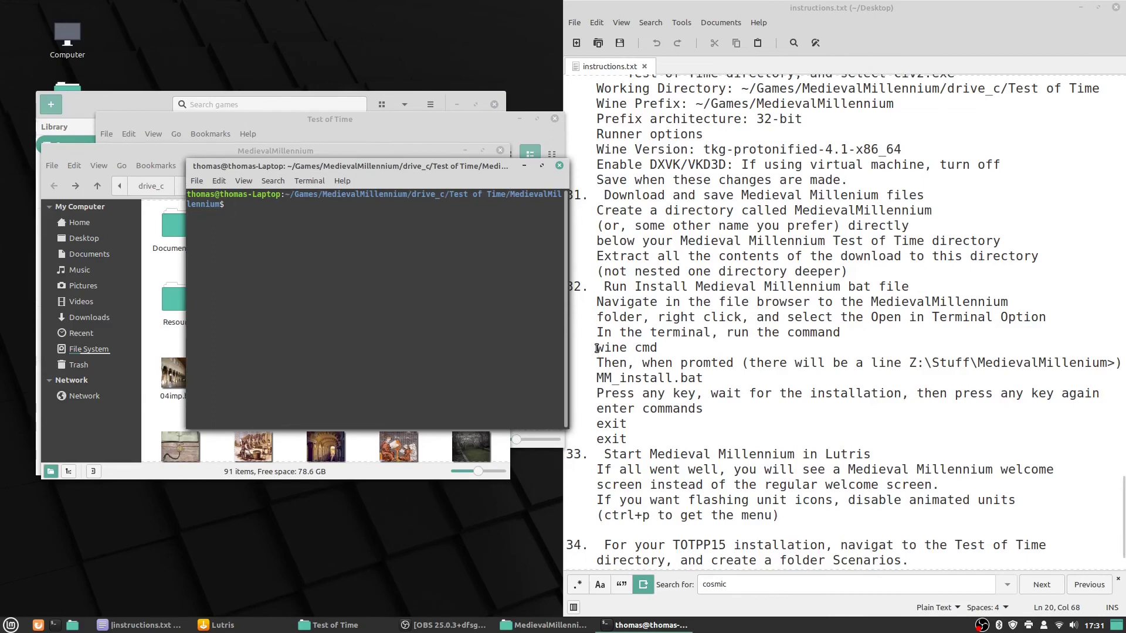
Copy the command wine cmd from the instructions and run it in the terminal.
drag(596, 348, 658, 348)
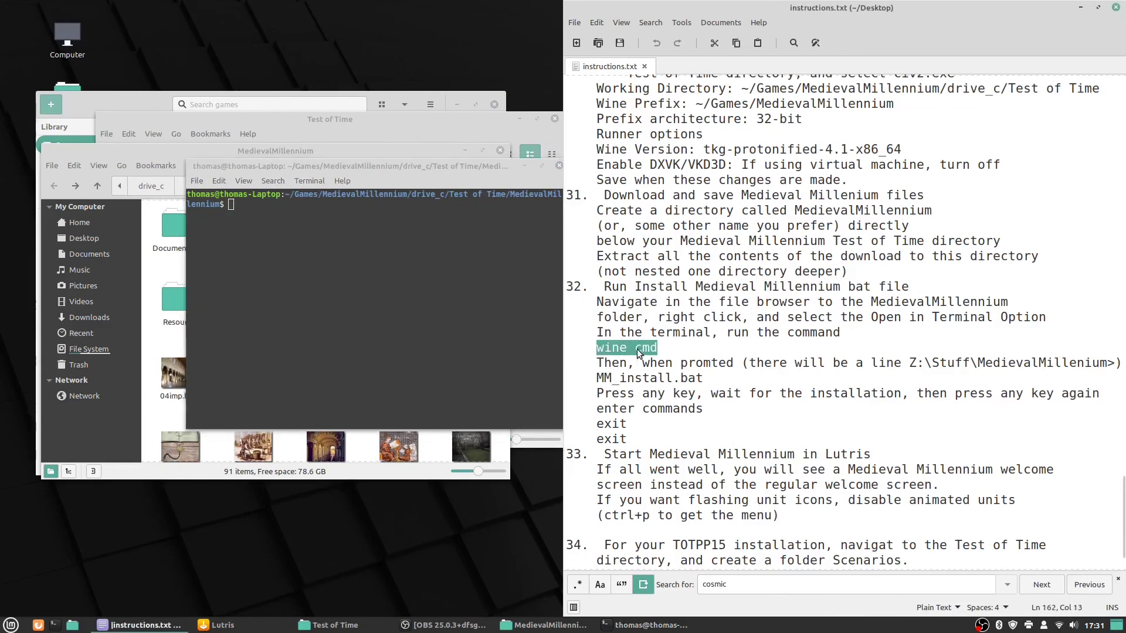
right_click(638, 352)
click(674, 413)
right_click(237, 205)
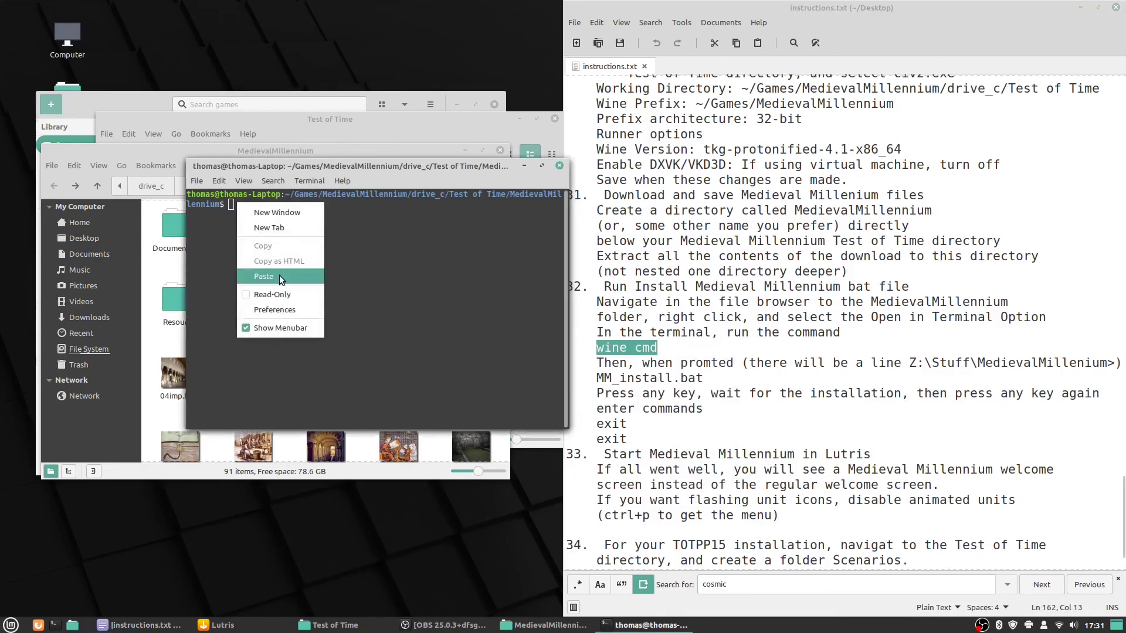
click(280, 277)
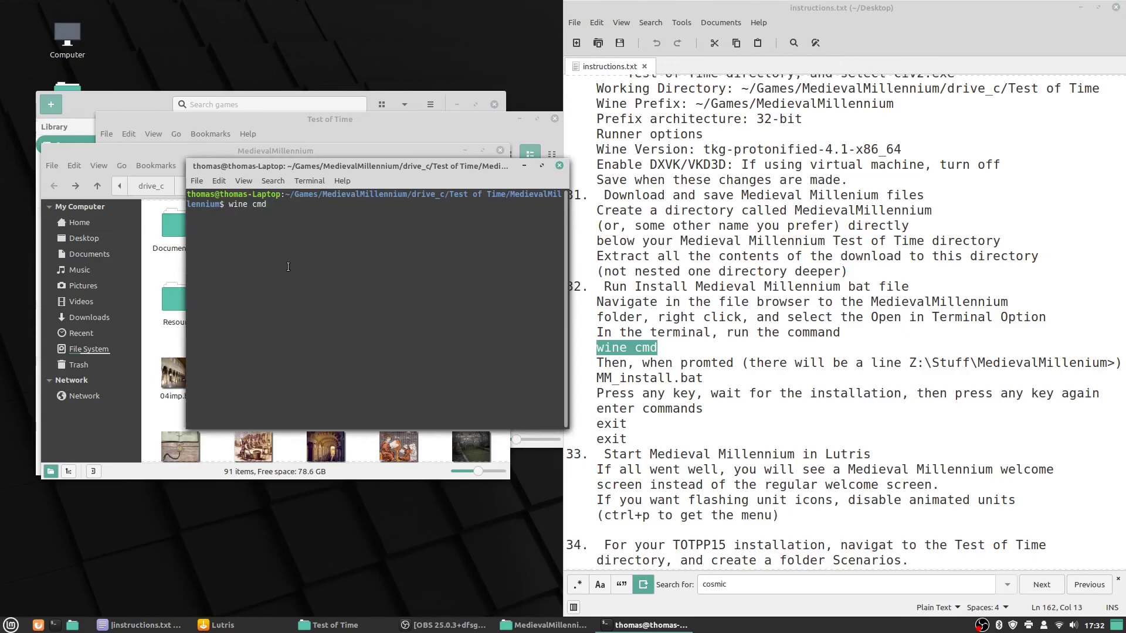
key(Return)
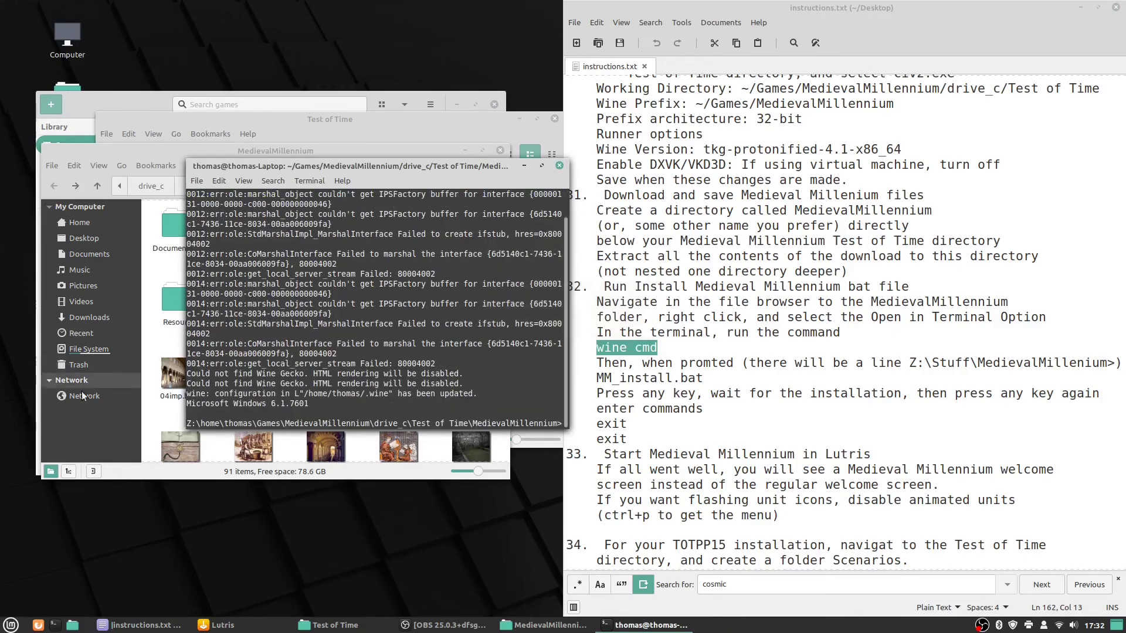
Copy the command MM_install.bat from the instructions and run it at the Wine command prompt in the terminal.
drag(188, 423, 562, 426)
click(561, 426)
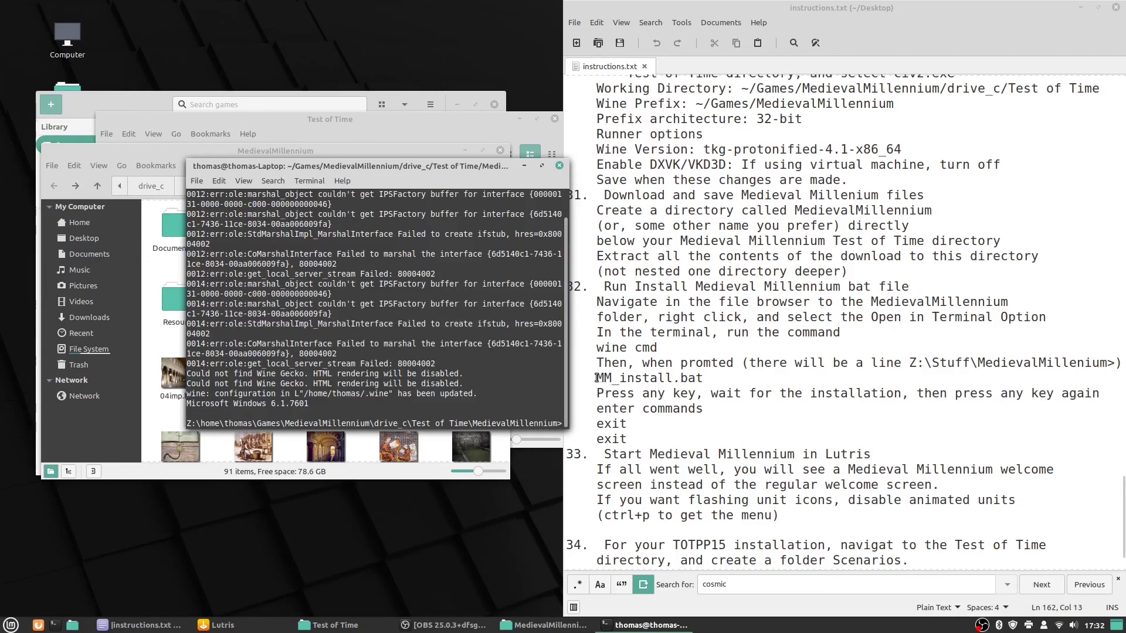
drag(597, 379, 703, 378)
right_click(686, 380)
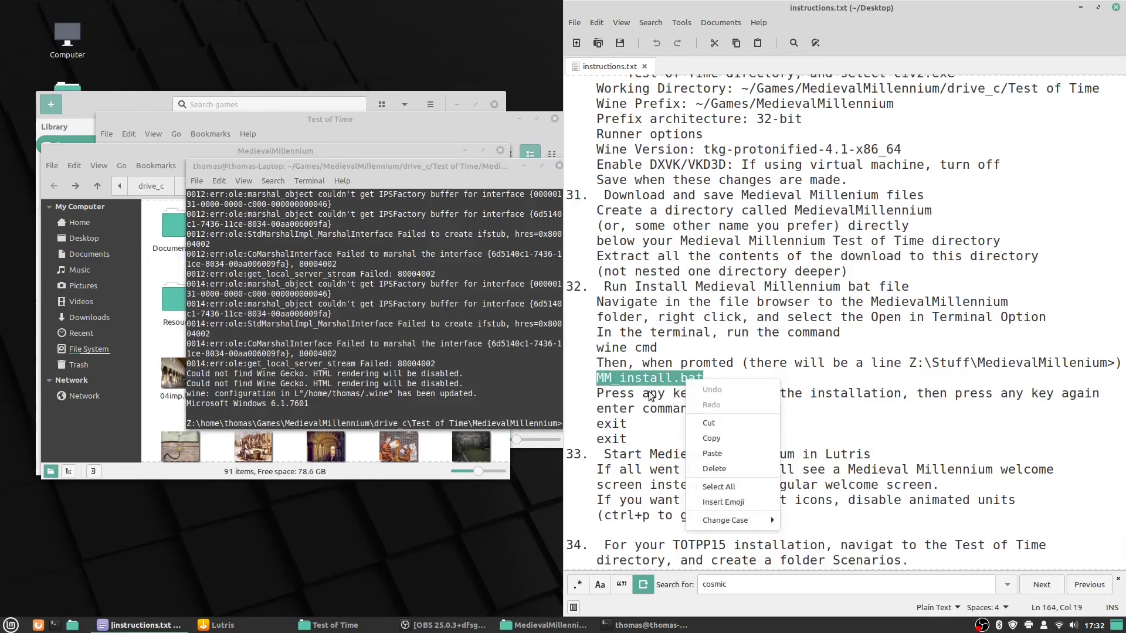
click(731, 441)
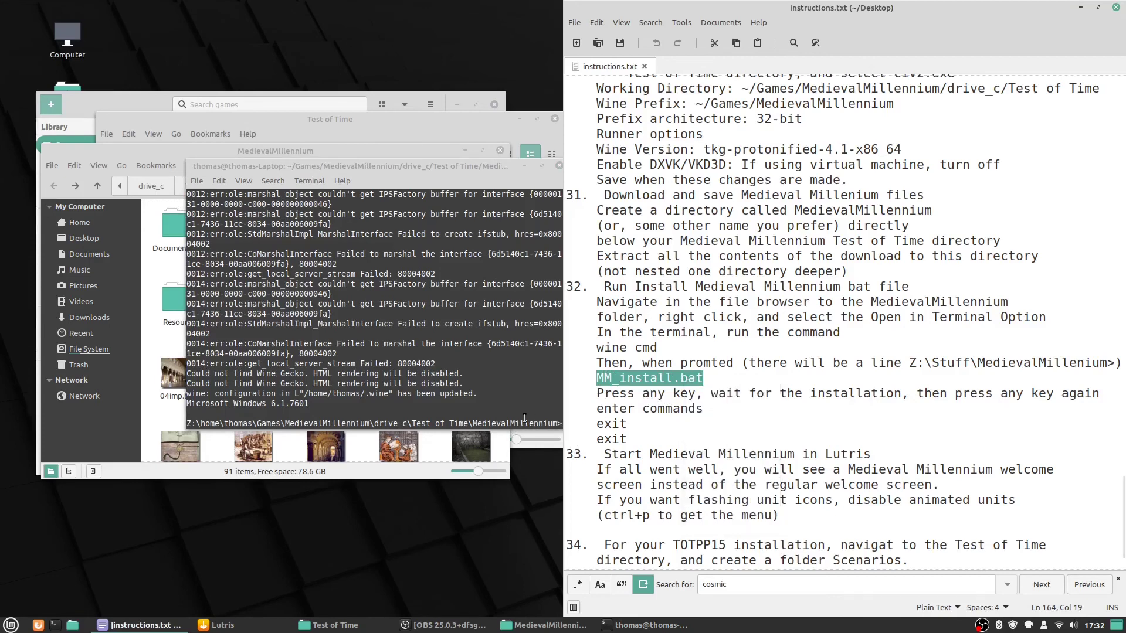
click(554, 418)
right_click(560, 422)
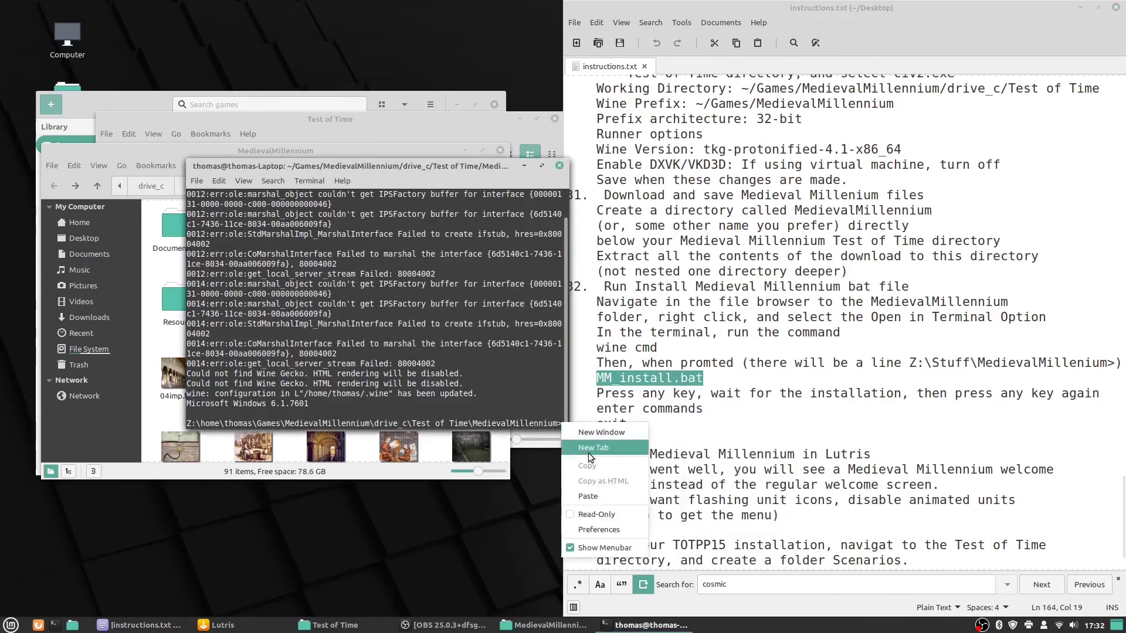
click(600, 499)
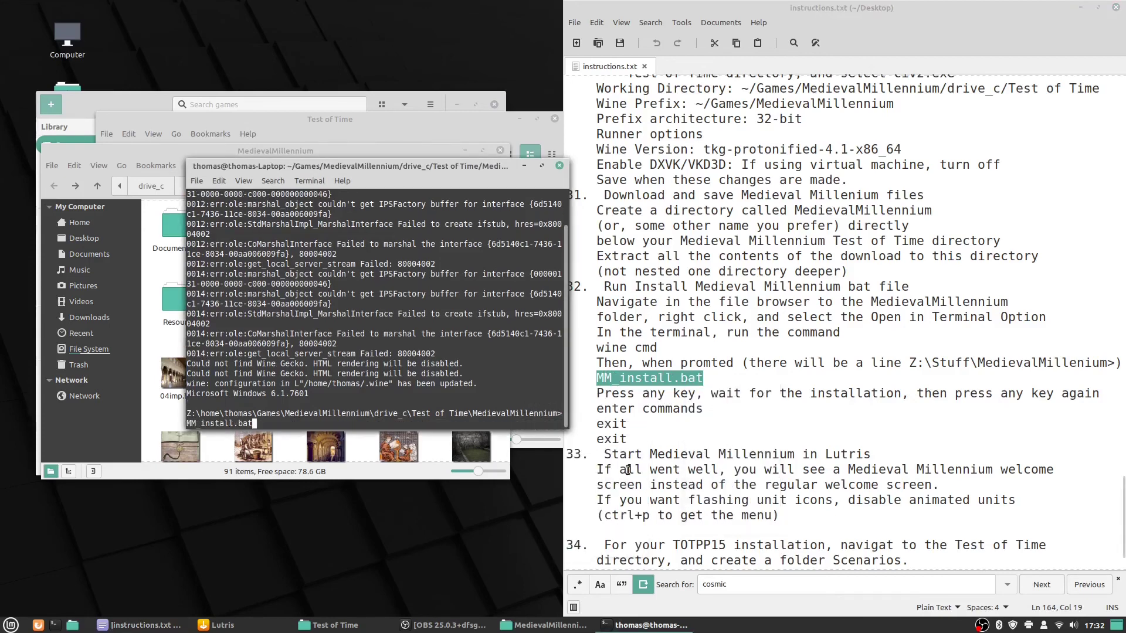
key(Return)
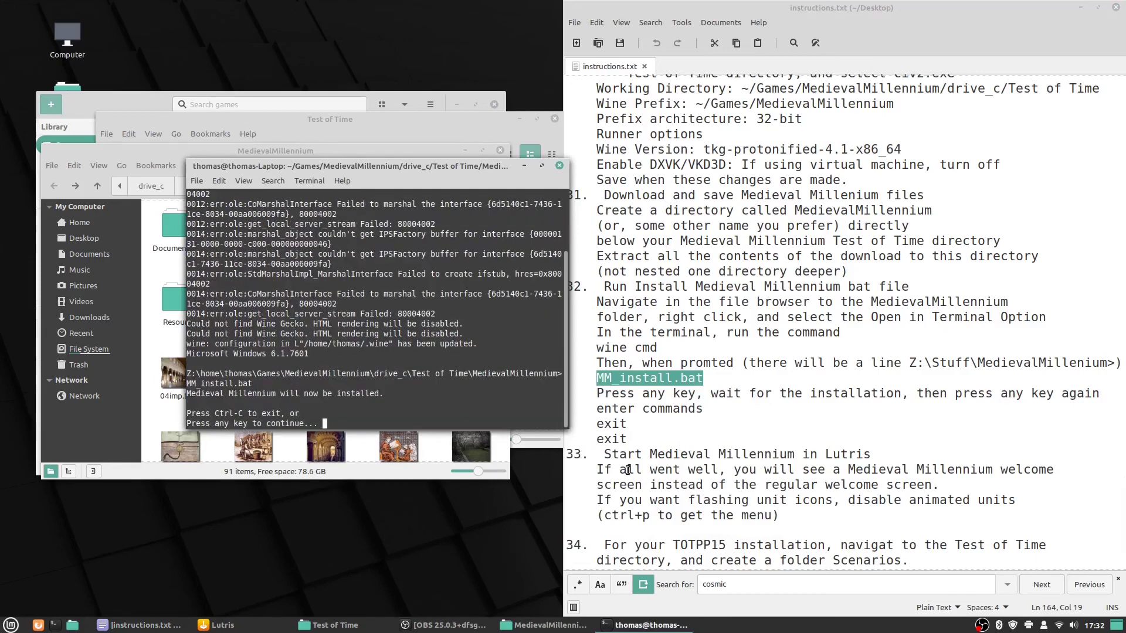
Let the Medieval Millennium installer run through its pauses, and exit both the Wine prompt and the terminal.
key(Return)
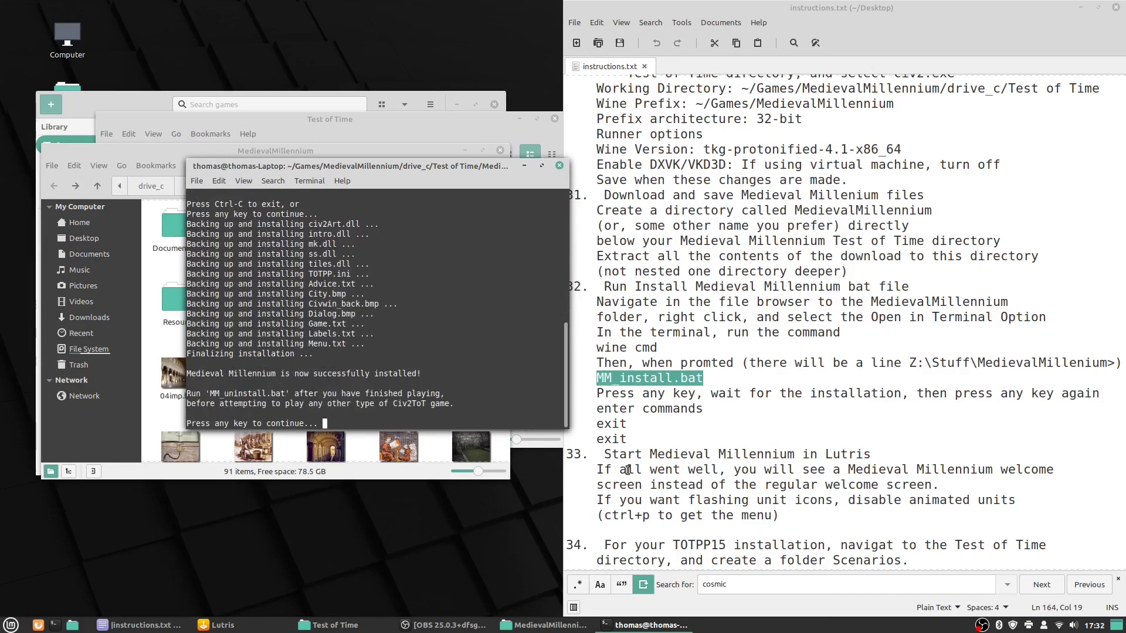
key(Return)
text(exit)
key(Return)
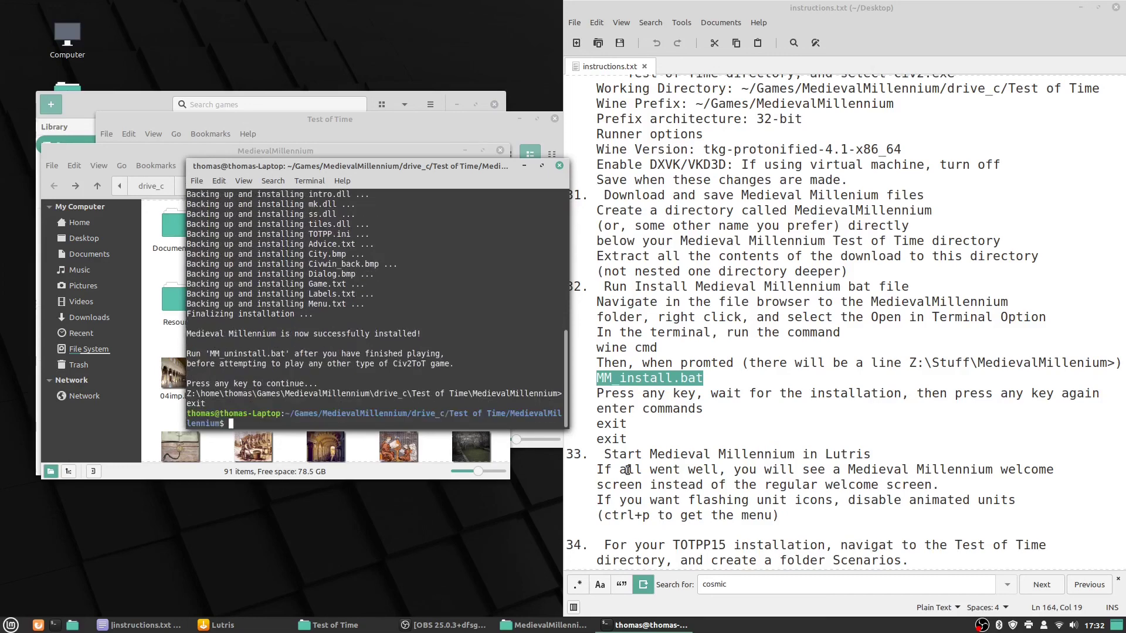
text(exit)
key(Return)
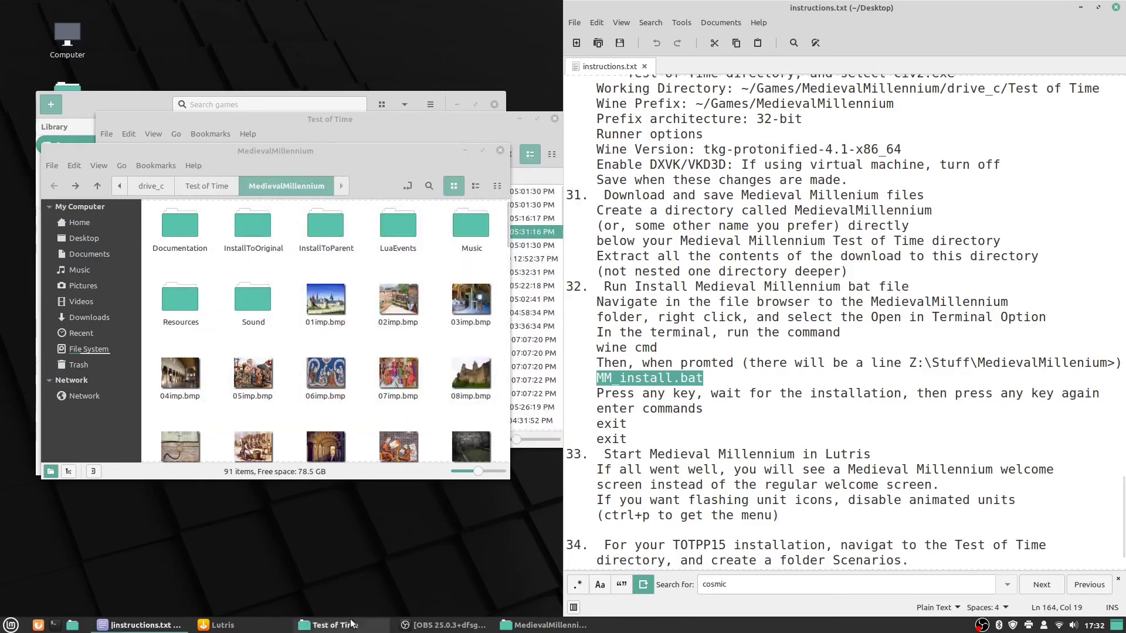
Launch Medieval Millennium from Lutris and start a single-player game of Medieval Millennium v1.0.0.
click(220, 625)
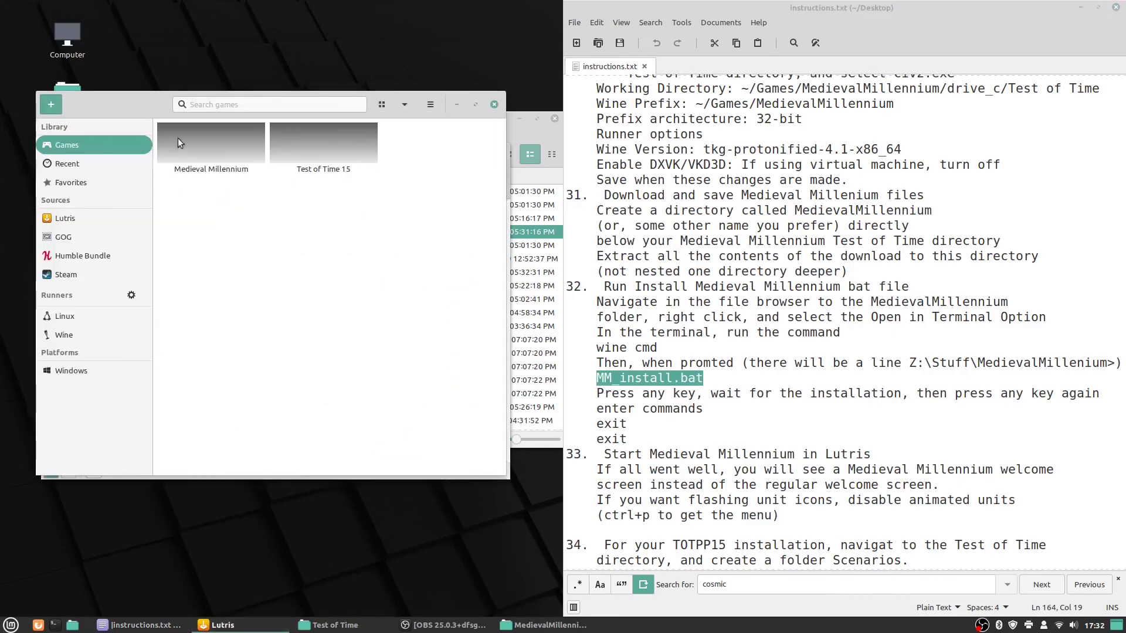
double_click(205, 143)
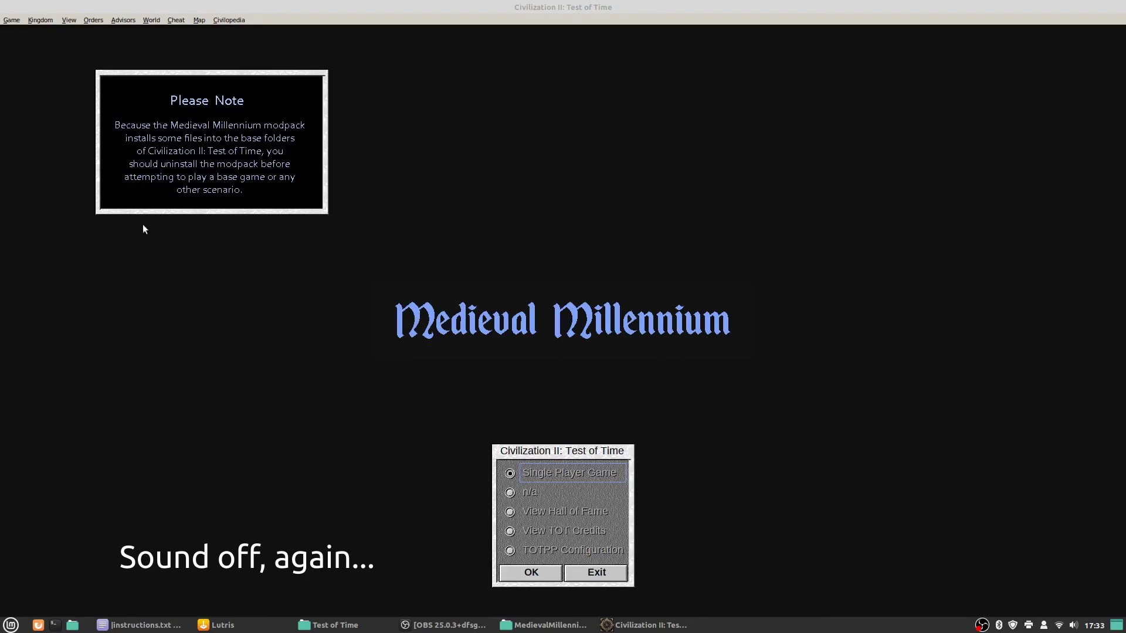
click(545, 572)
click(534, 574)
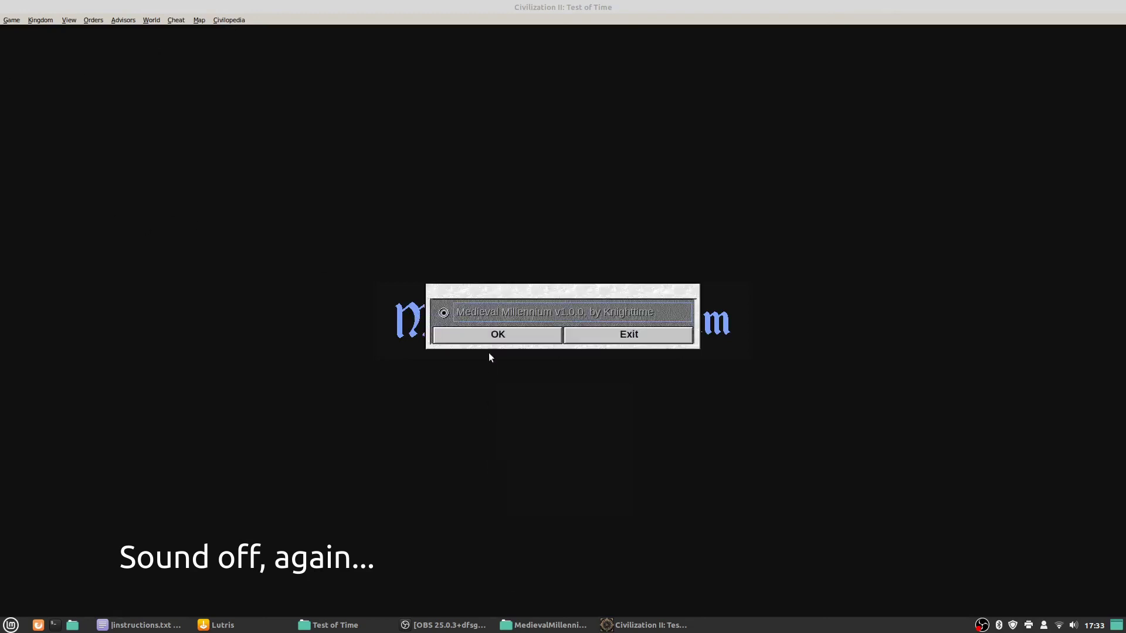
click(488, 335)
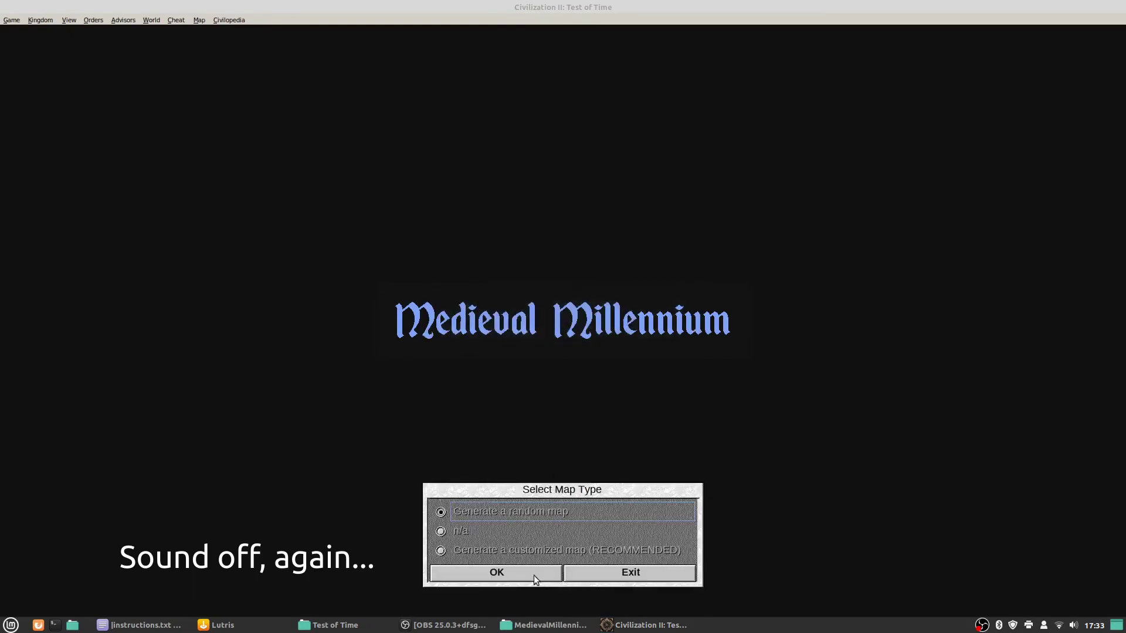
Set up the world map with Normal size (50x80), many mid-sized islands and a temperate climate.
click(519, 575)
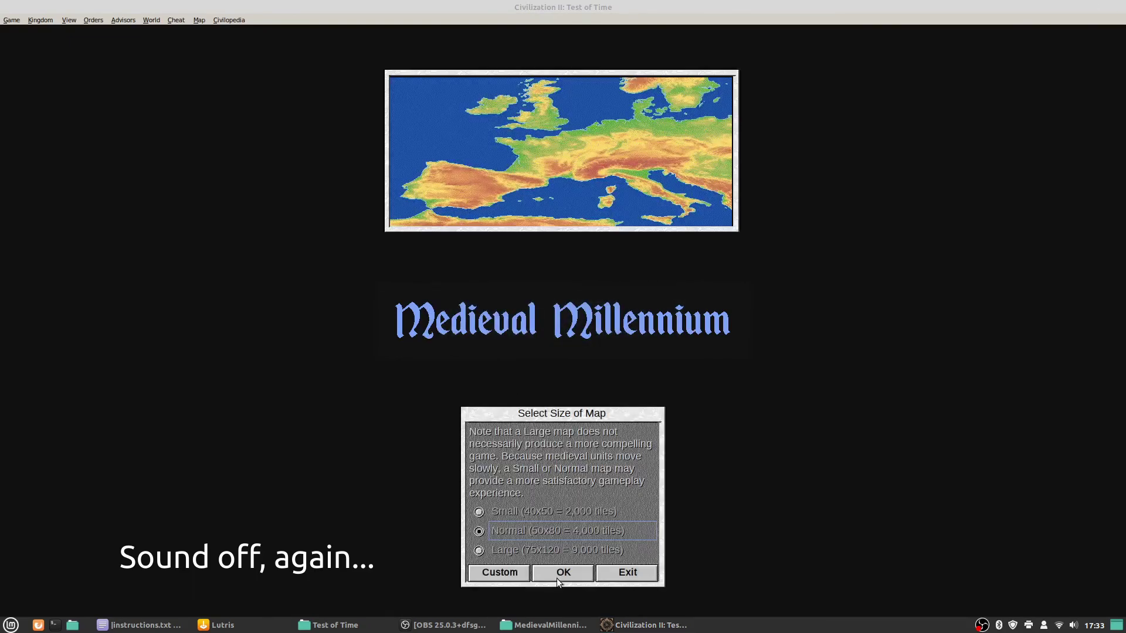
click(557, 578)
click(541, 575)
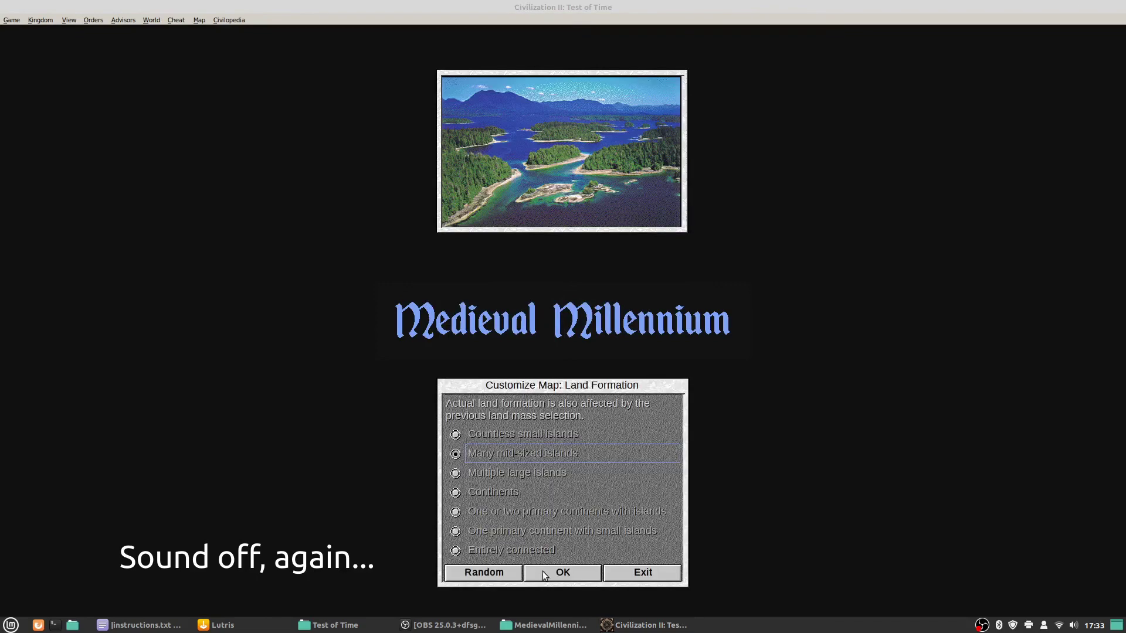
click(542, 575)
click(528, 578)
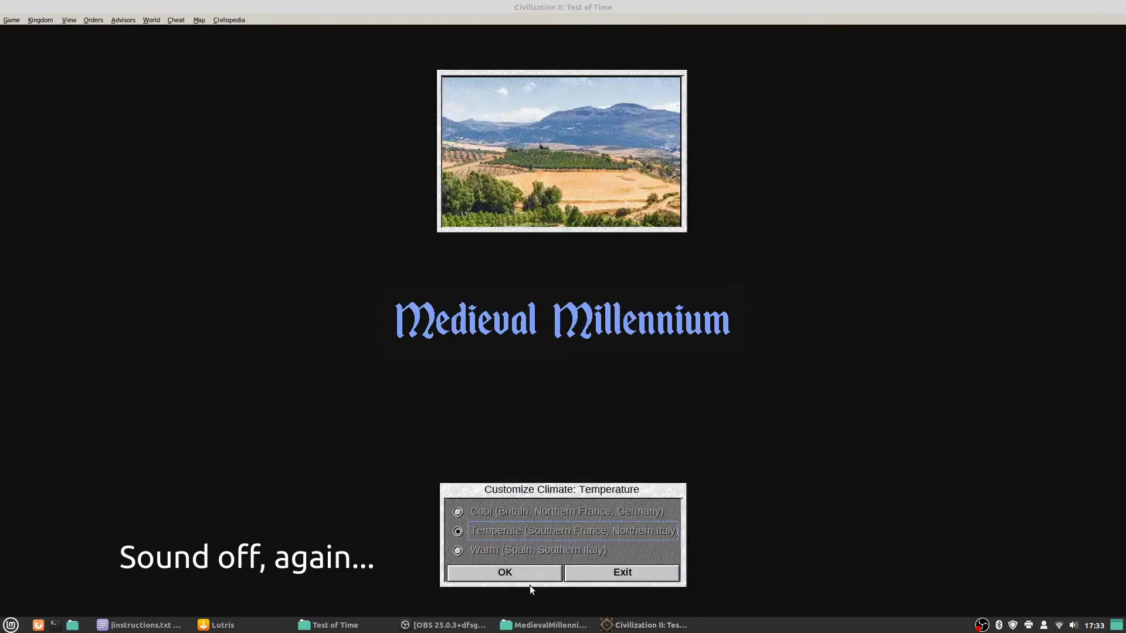
click(527, 574)
click(542, 573)
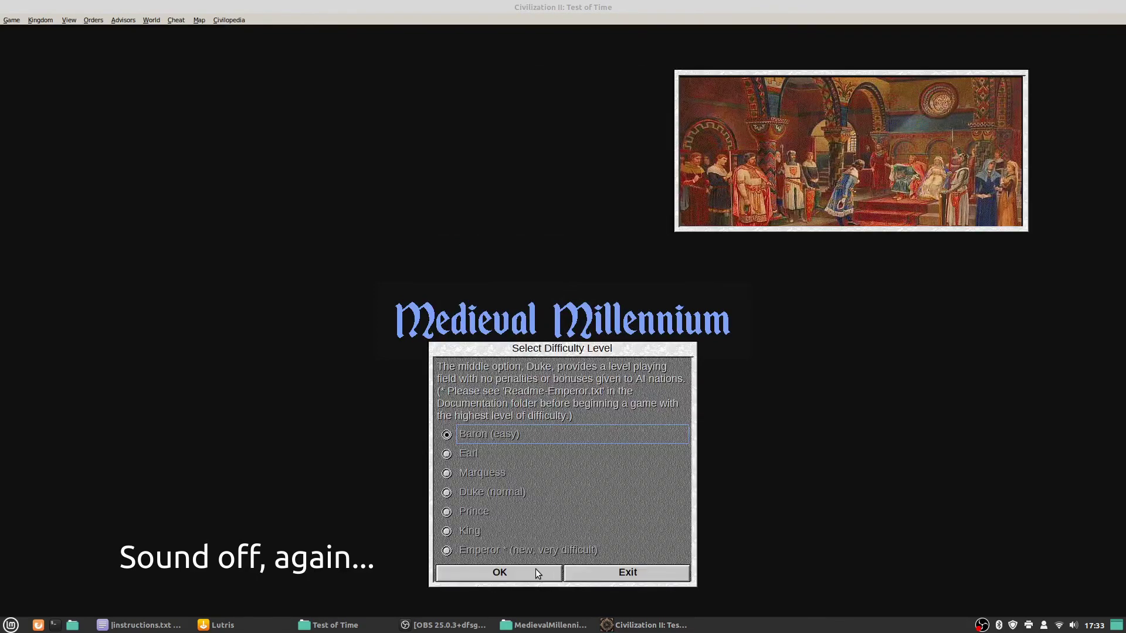
Choose the Duke (normal) difficulty level and seven competing nations.
click(525, 487)
click(538, 578)
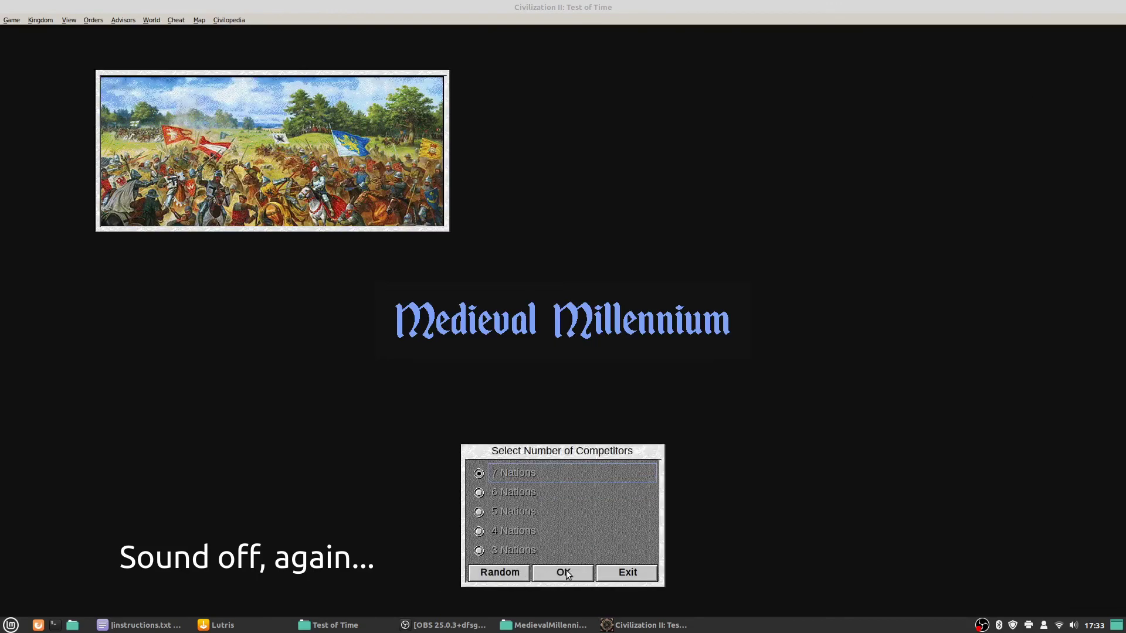
click(564, 575)
click(542, 575)
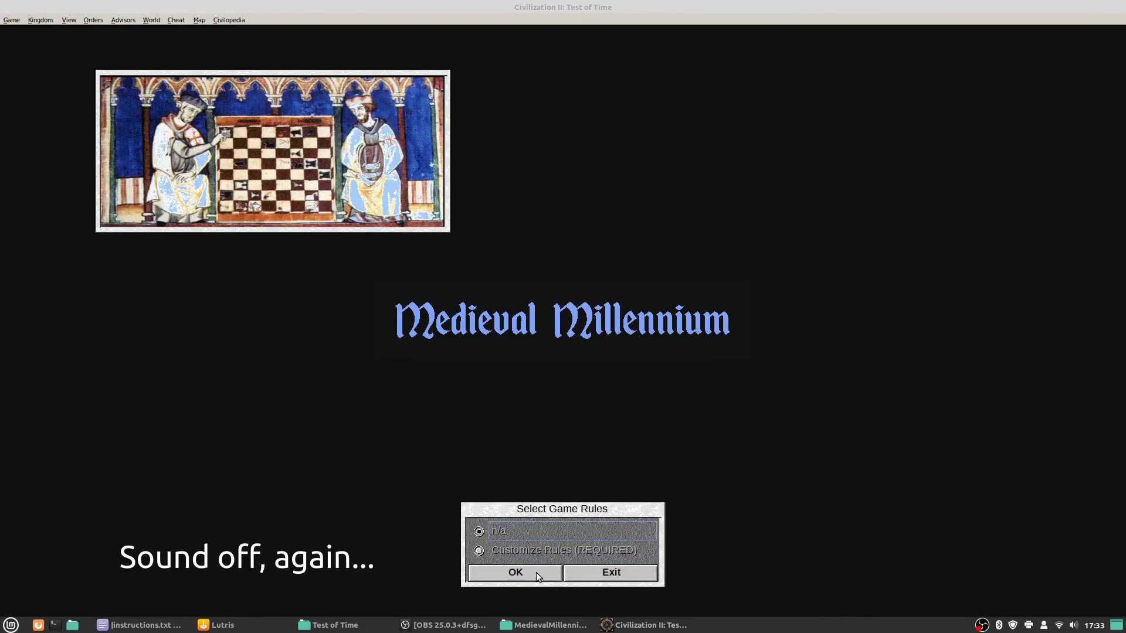
Customize the game rules with the required Flat World feature enabled.
double_click(539, 550)
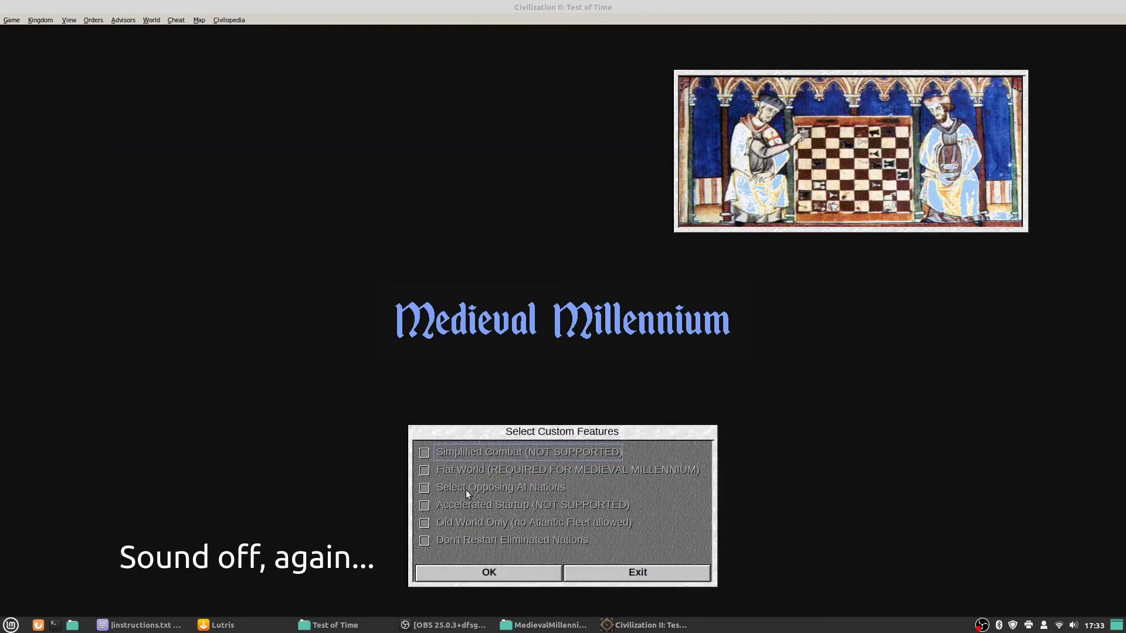
click(426, 468)
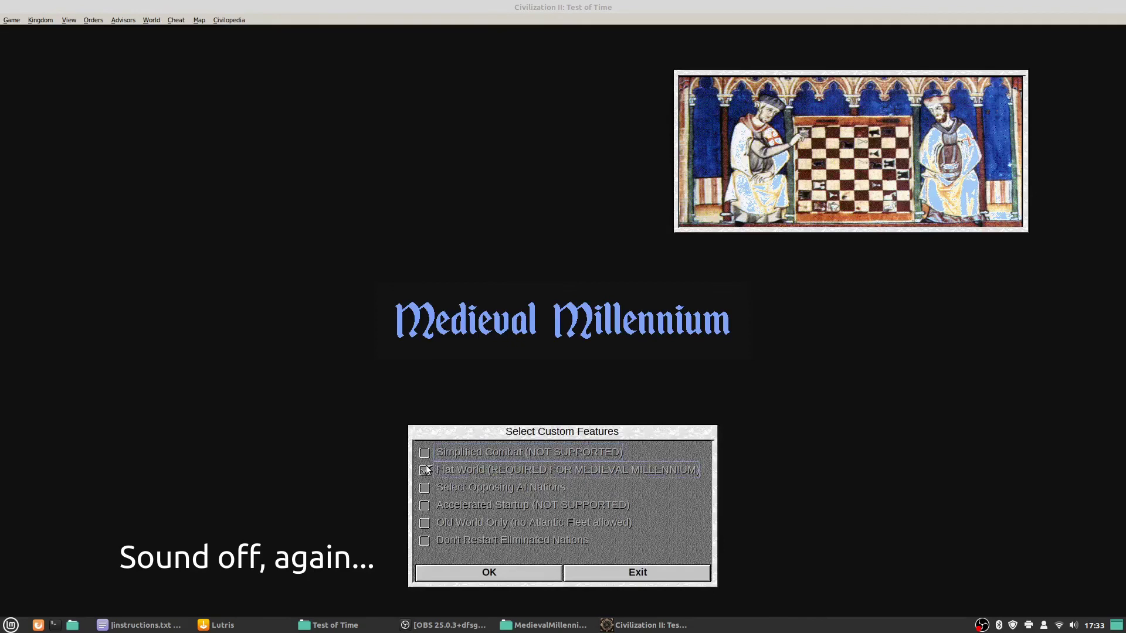
click(502, 577)
click(523, 576)
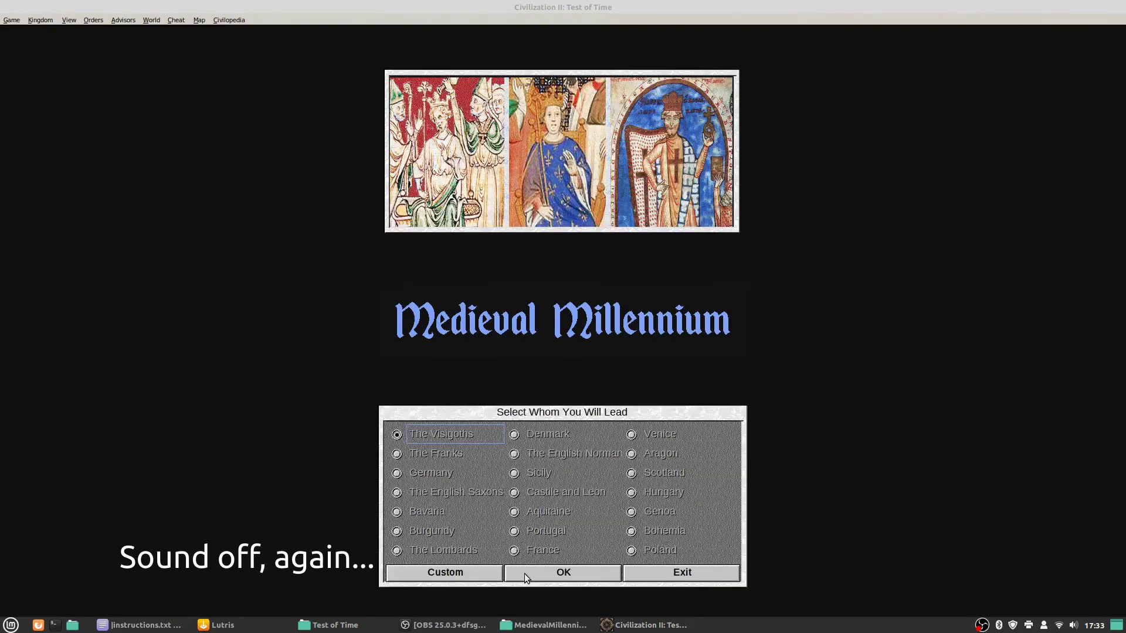
Choose to lead the Visigoths and allow the scenario's Lua events to load this time.
click(524, 574)
click(526, 575)
click(516, 573)
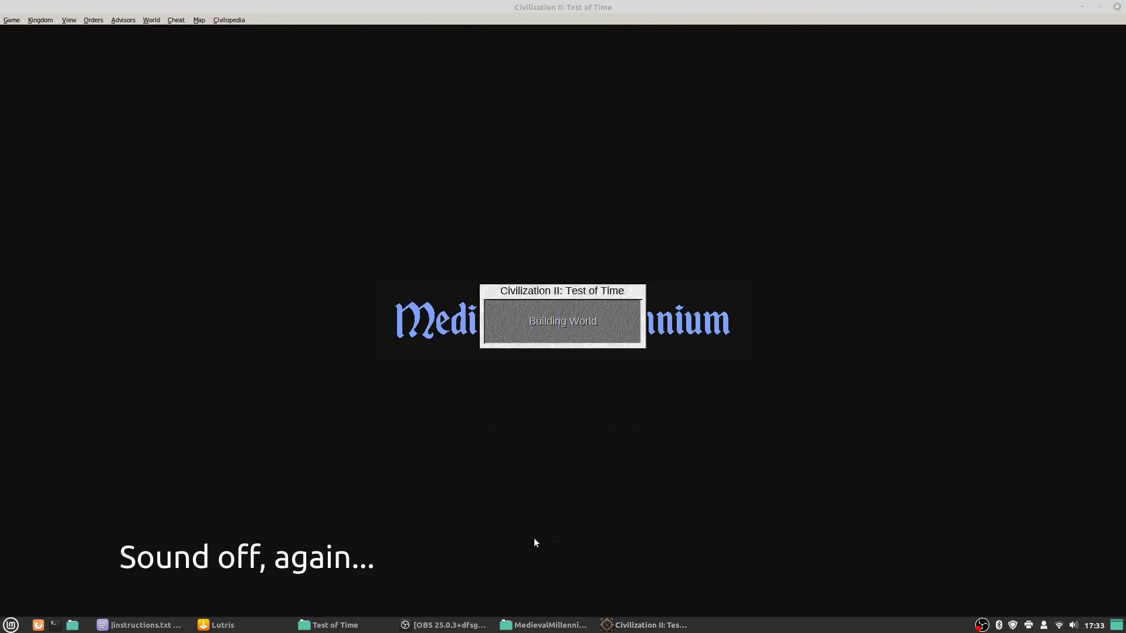
click(557, 357)
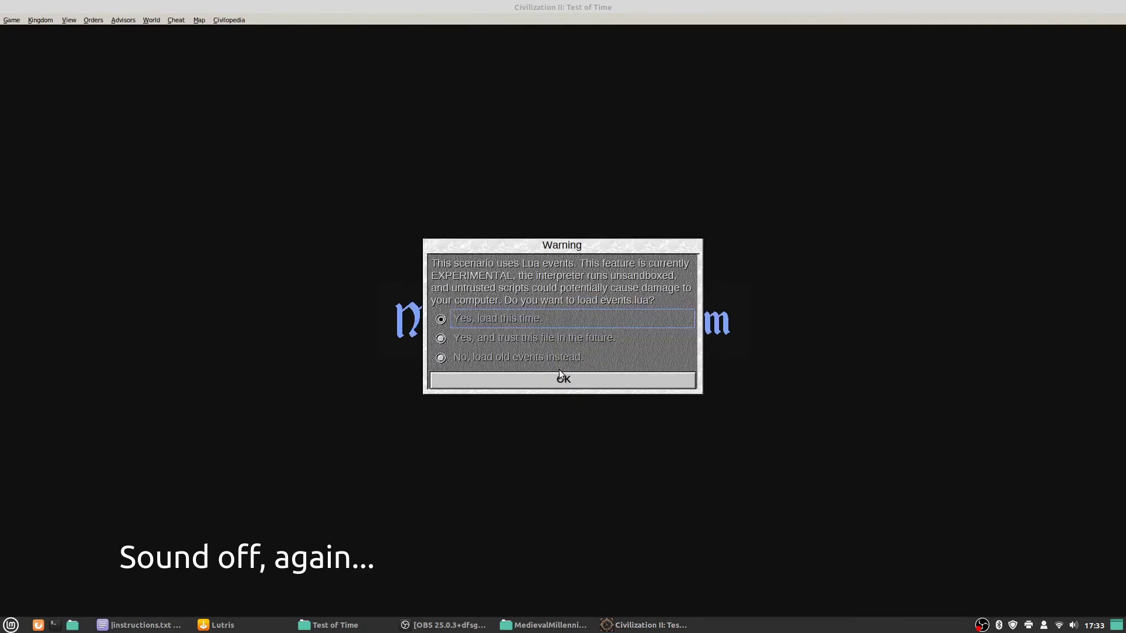
click(582, 384)
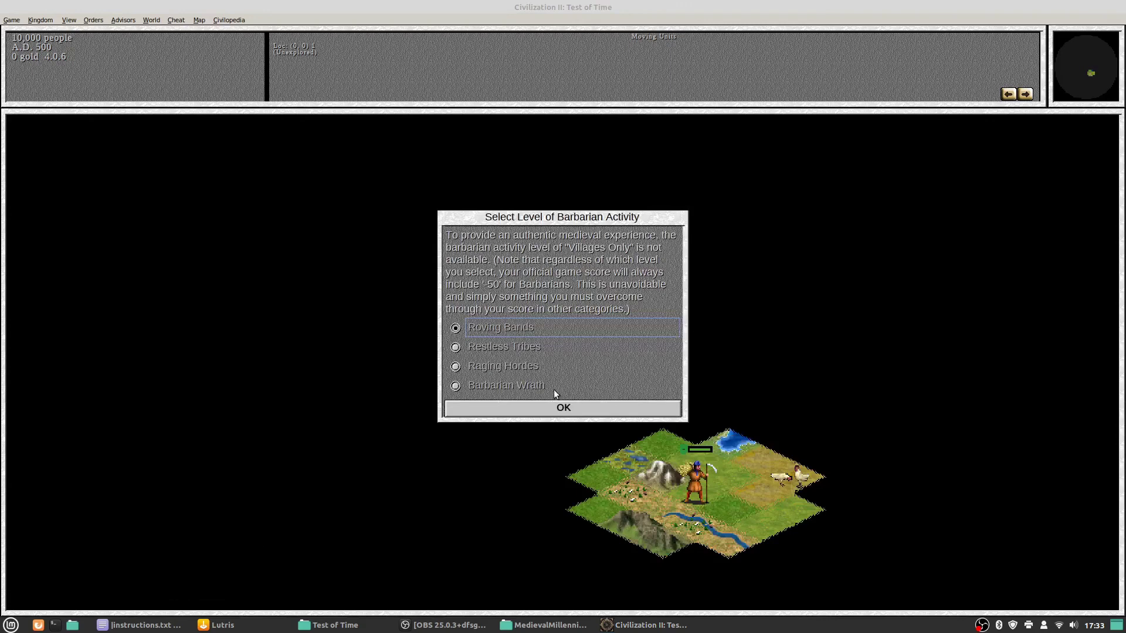
Set barbarian activity to Raging Hordes and accept the map adjustment and opening dialogs to begin turn 1.
click(513, 370)
click(573, 410)
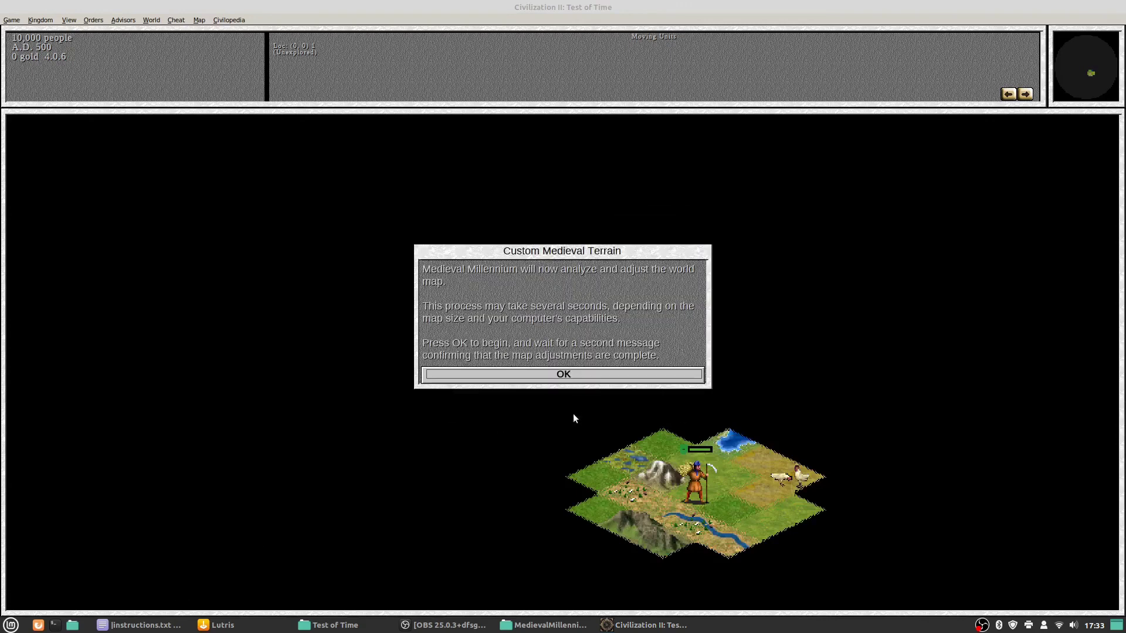
click(564, 382)
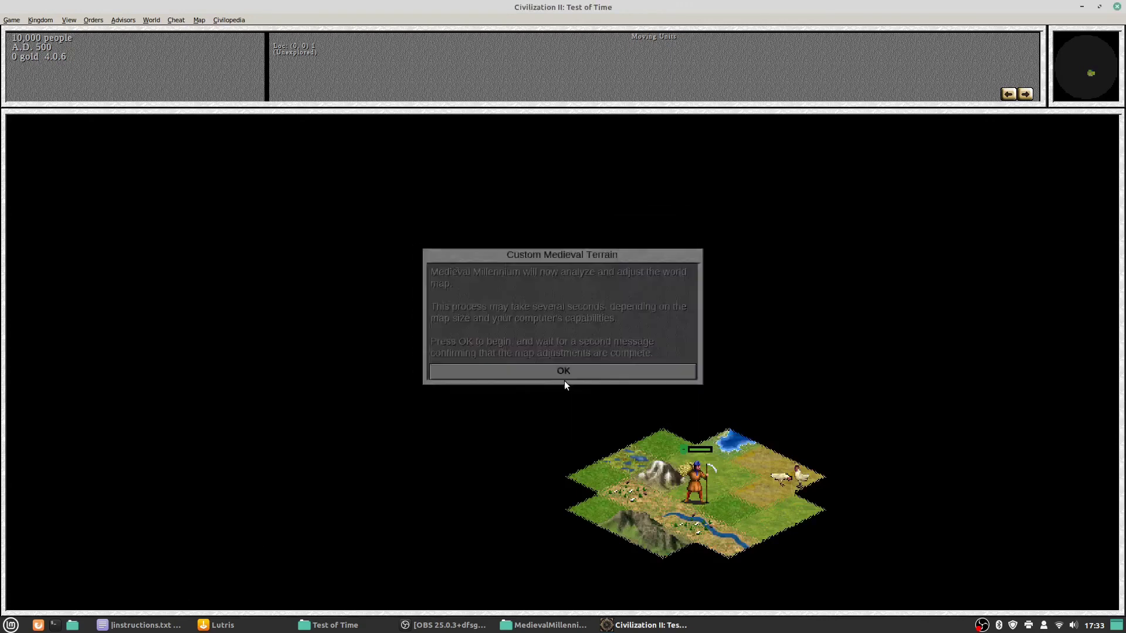
click(571, 387)
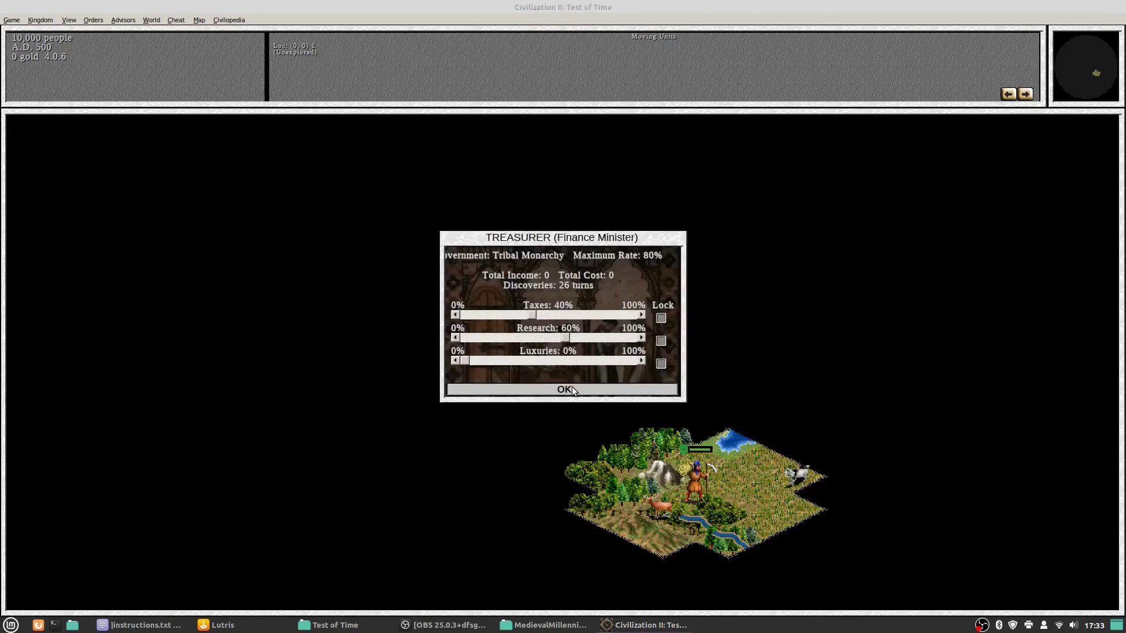
click(551, 352)
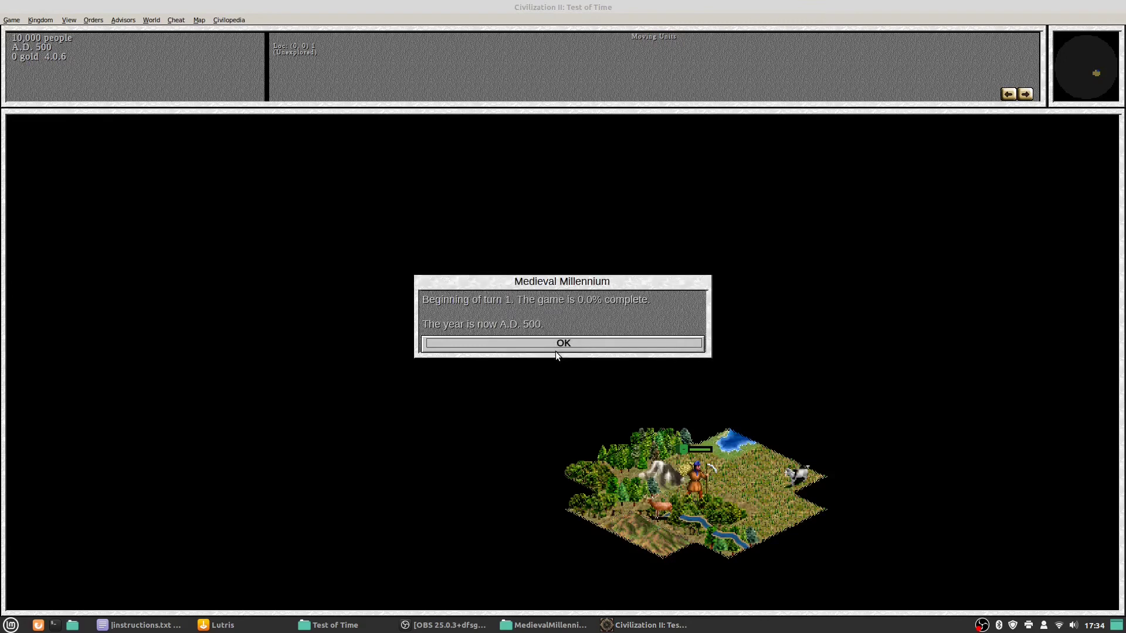
click(555, 349)
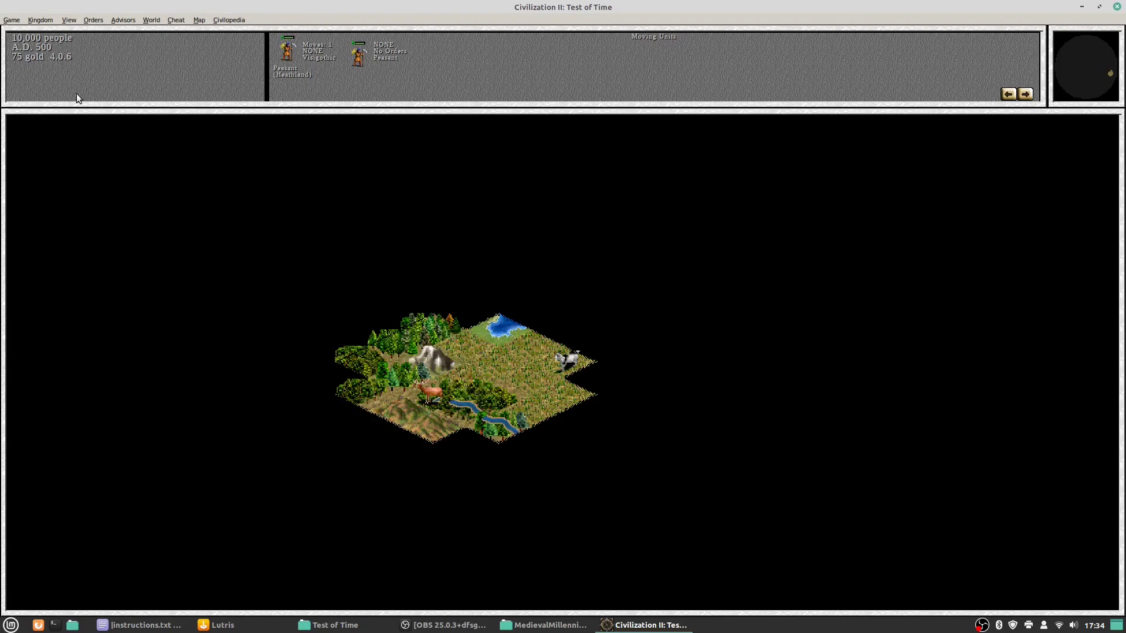
Check the animated units and animated terrain settings in the graphic options and leave without changes.
click(11, 20)
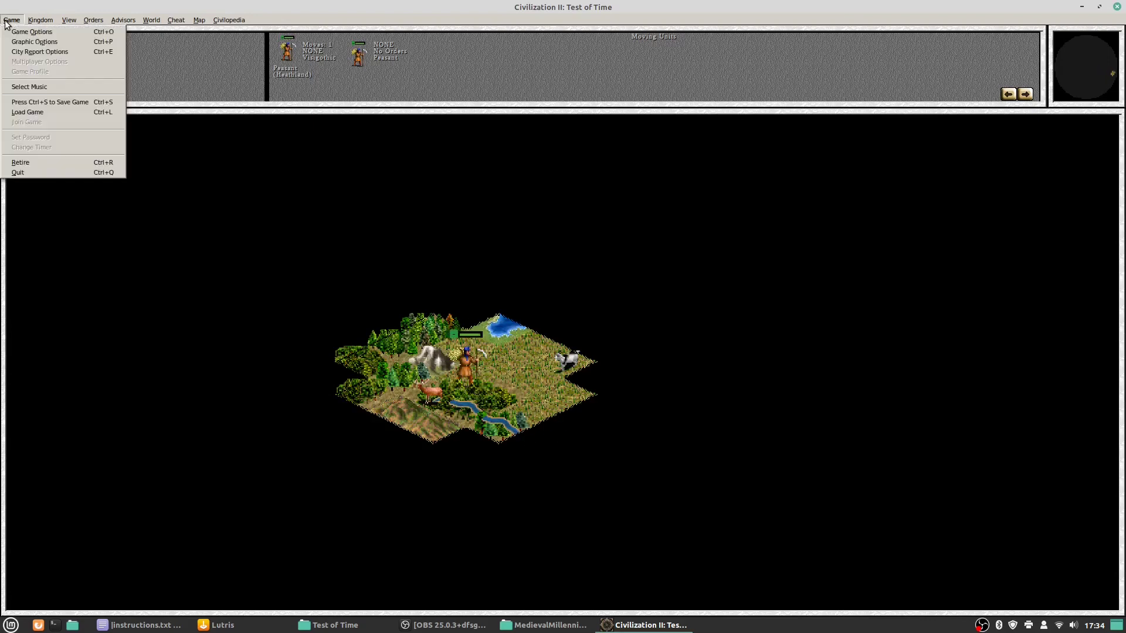
click(33, 42)
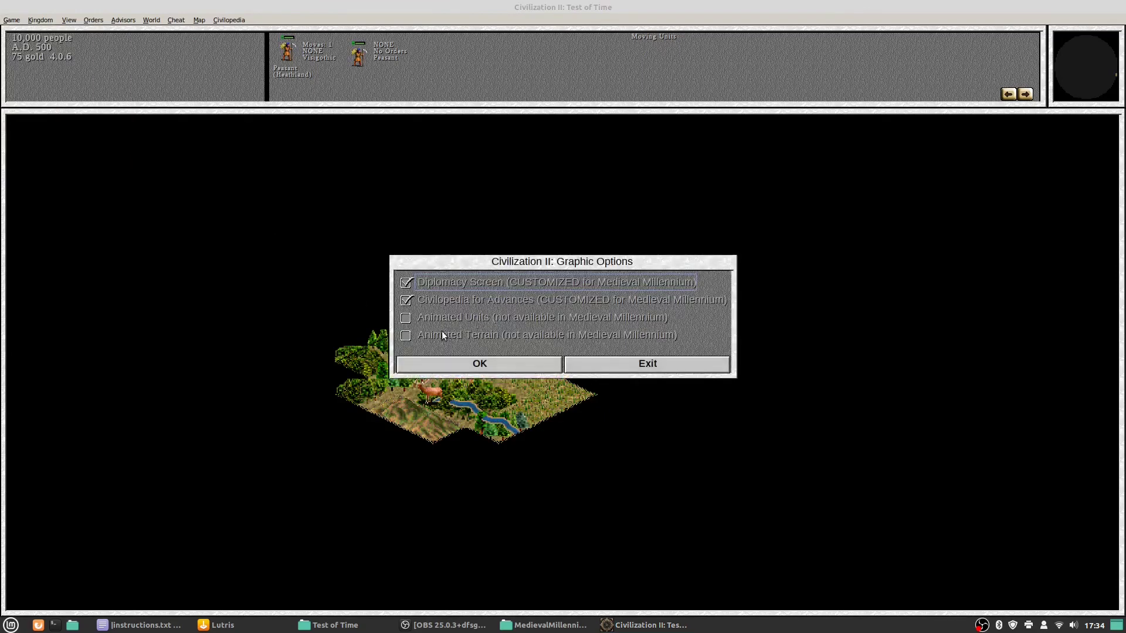
click(639, 365)
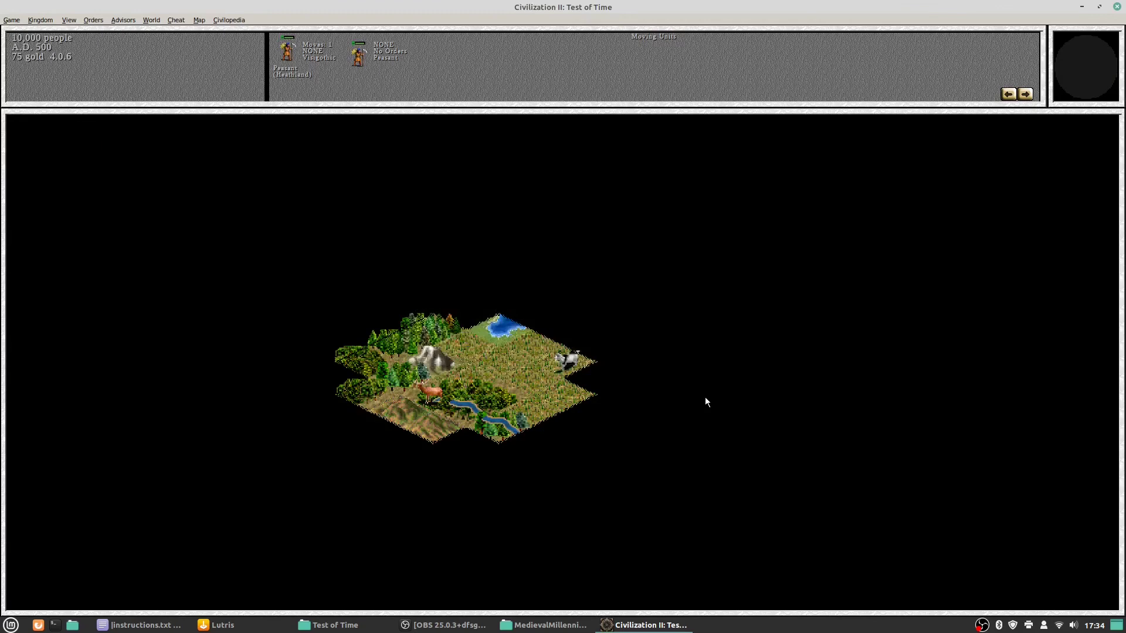
Set the active unit blink interval to 250 ms in the TOTPP configuration and return to the map.
key(ctrl+F1)
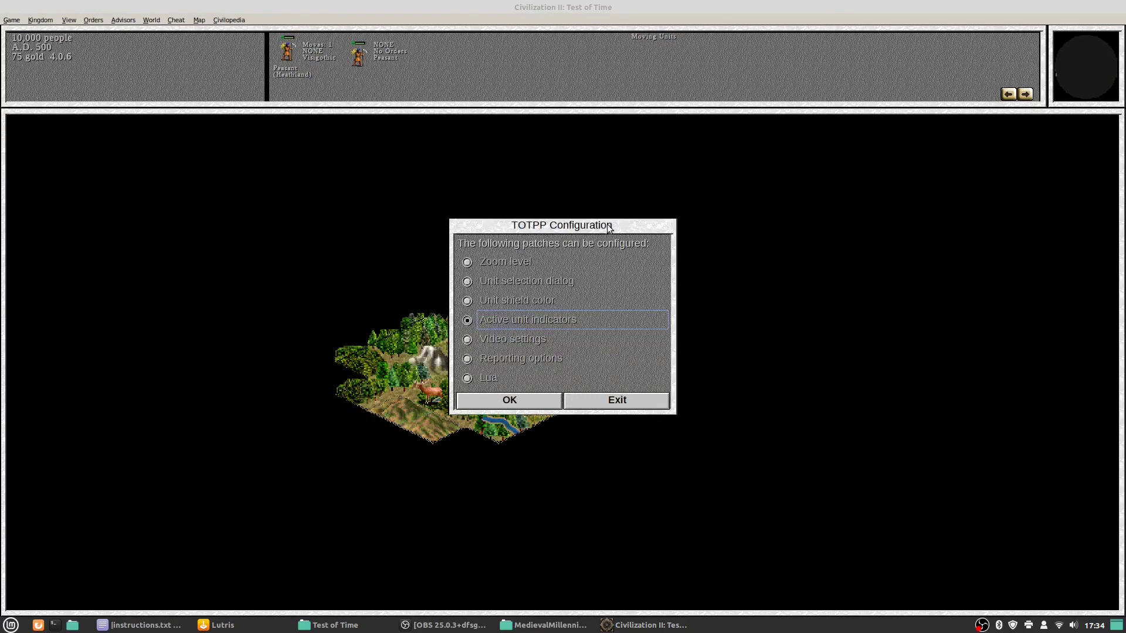
click(529, 406)
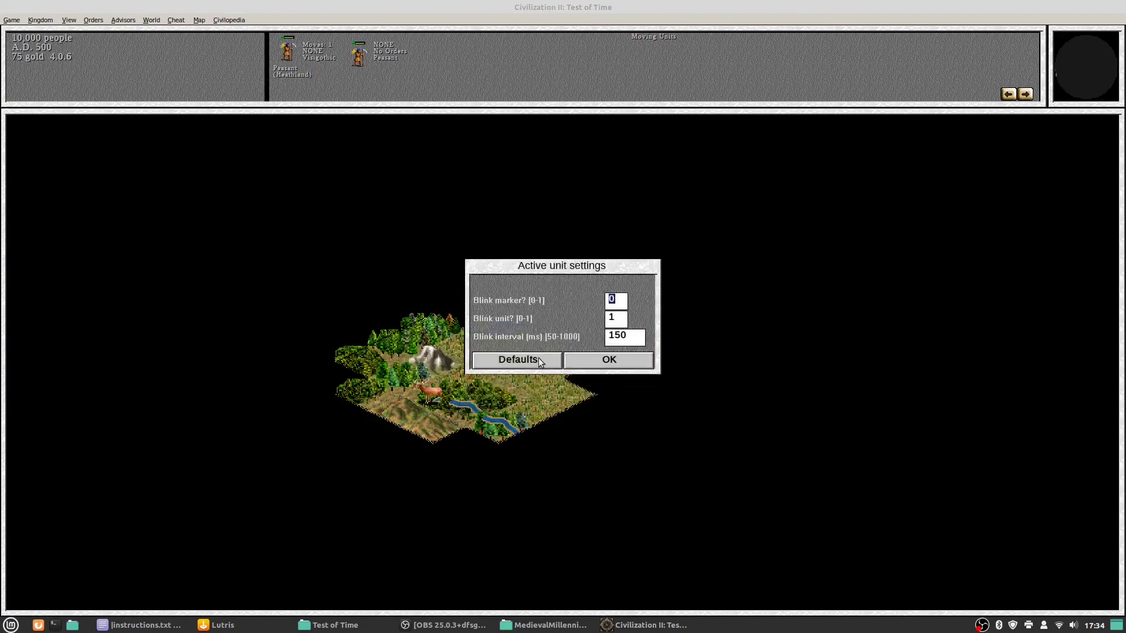
click(621, 341)
click(606, 337)
key(Delete)
text(2)
click(591, 361)
click(616, 397)
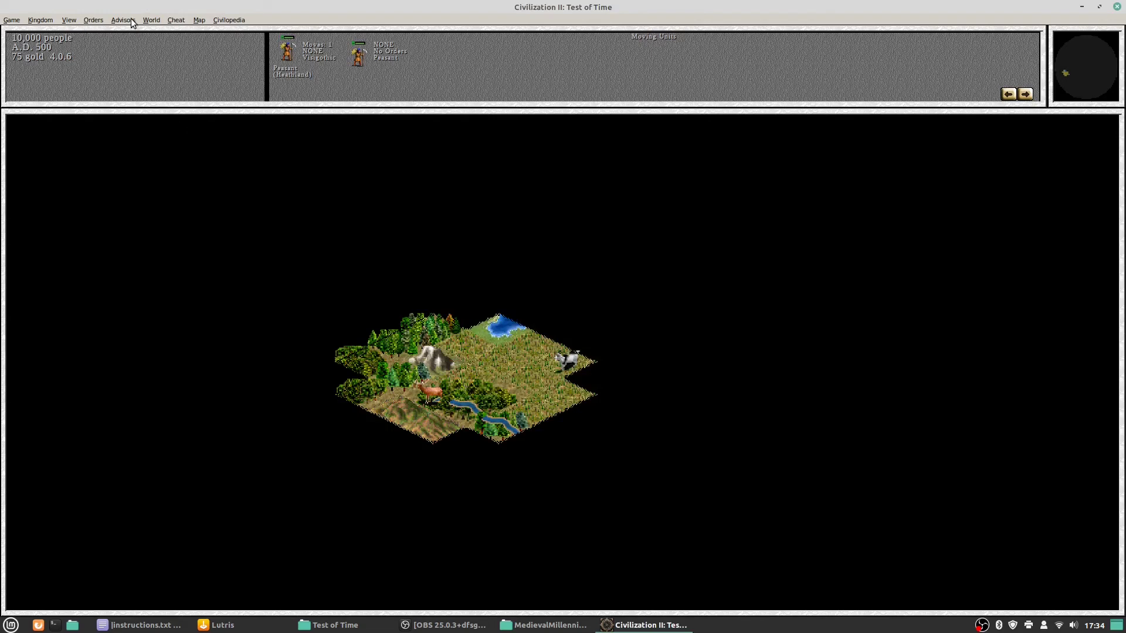
Toggle the map layout, then found a city with the active peasant under the suggested name Toledo and leave its city screen.
click(69, 20)
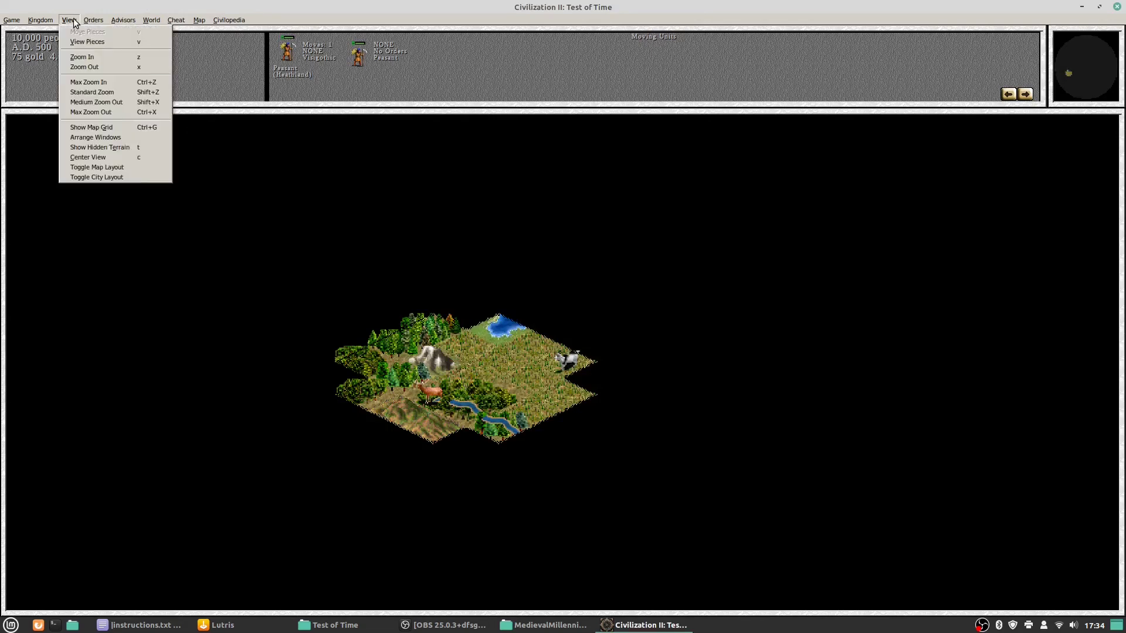
click(98, 168)
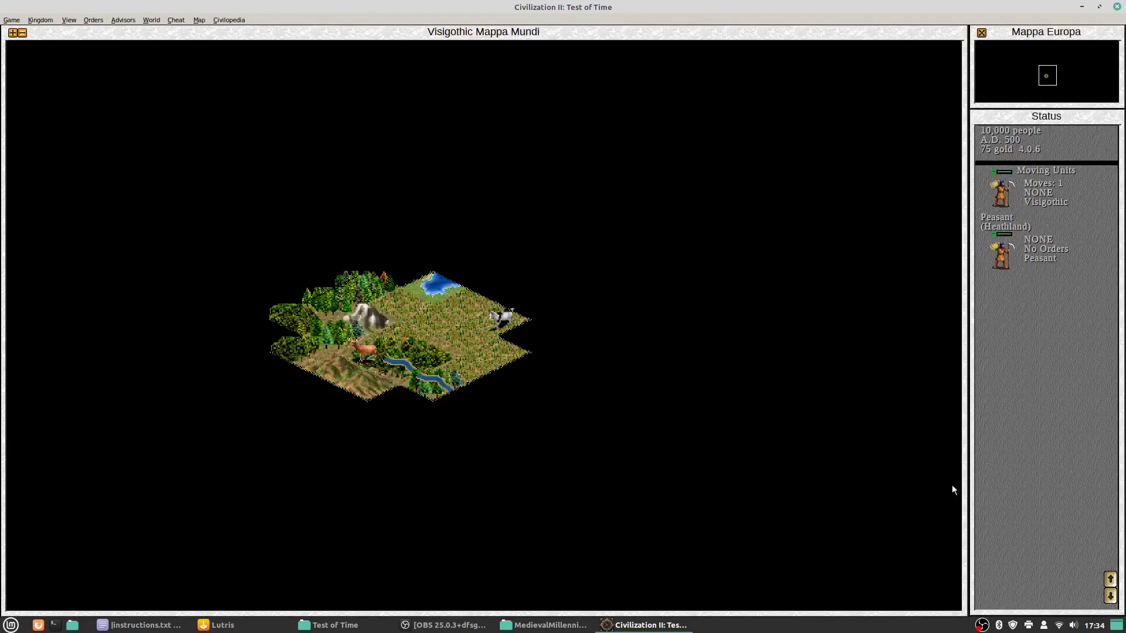
key(b)
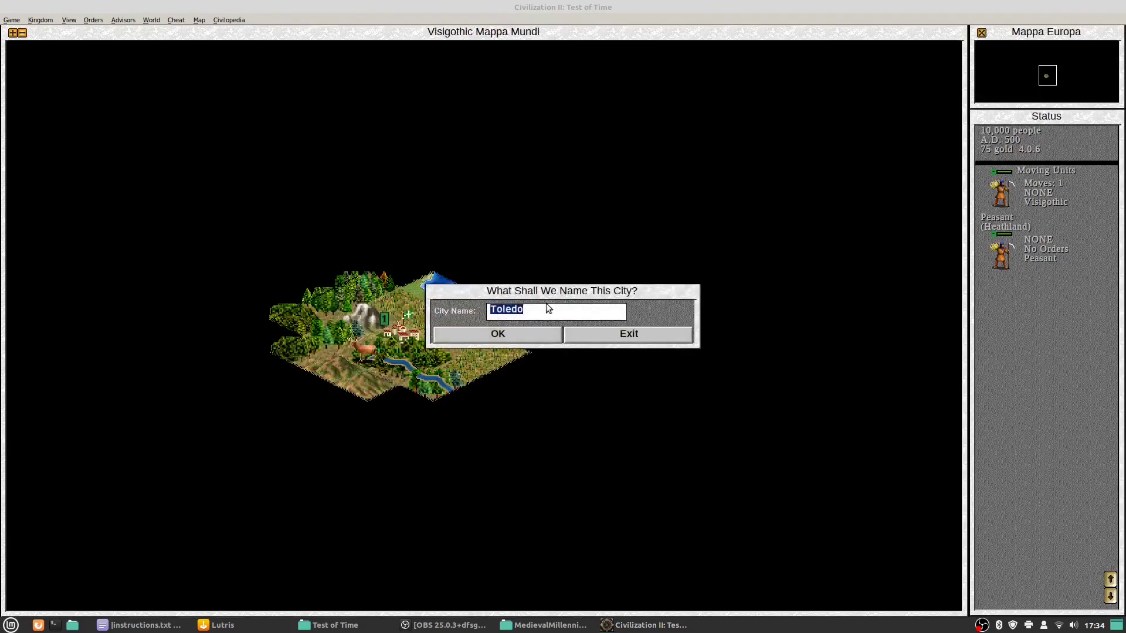
click(522, 336)
click(533, 368)
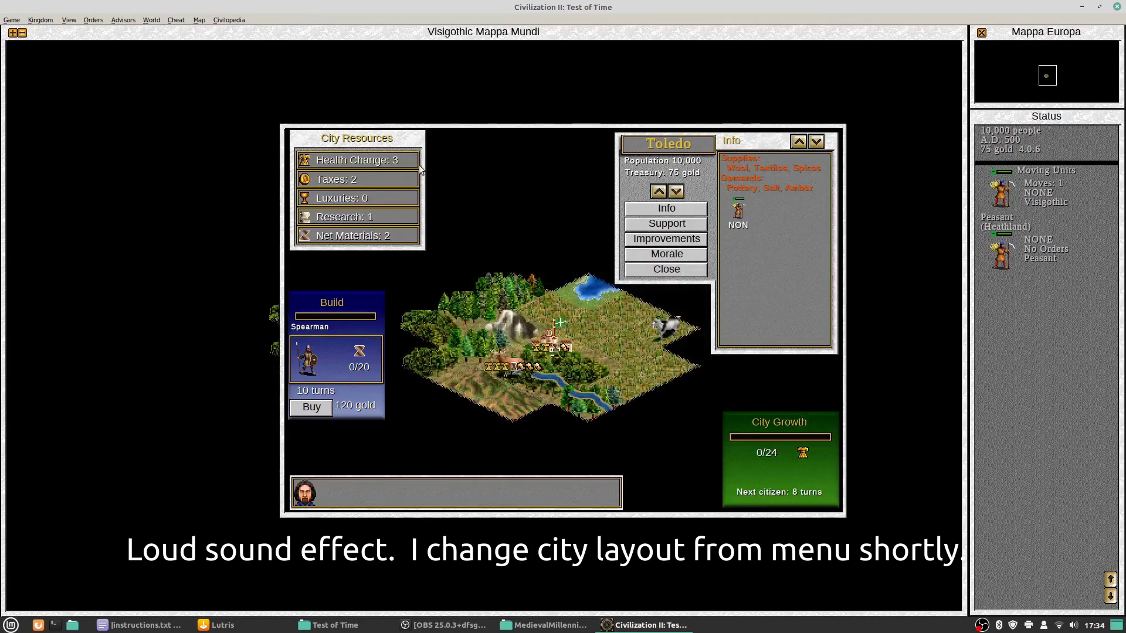
click(679, 269)
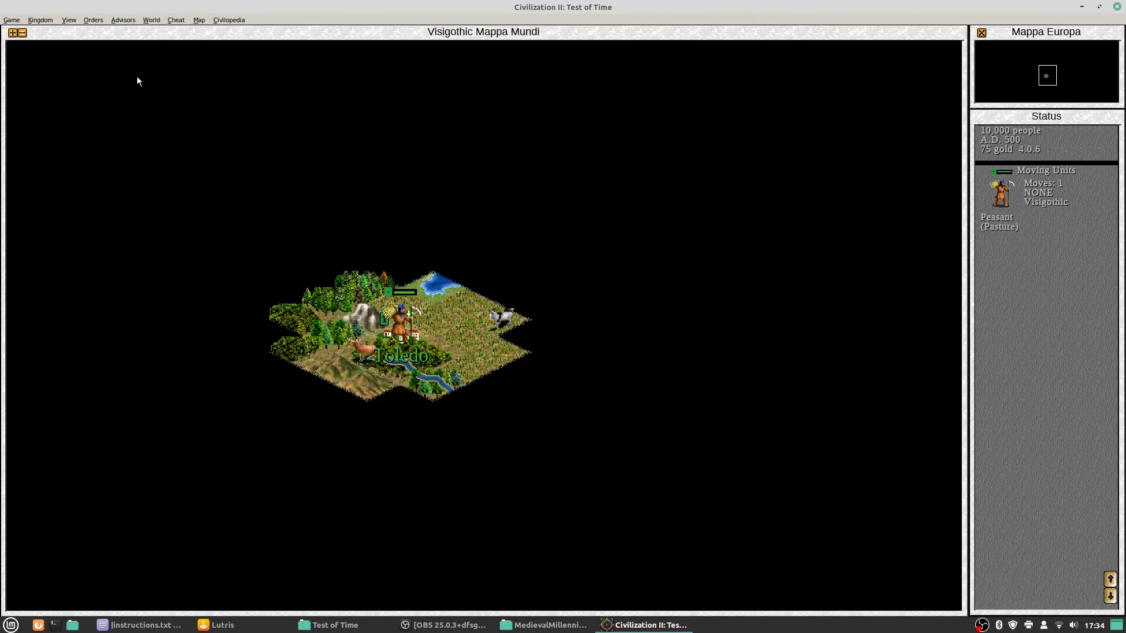
Toggle the city layout and open Toledo to check the changed city screen, then return to the map.
click(75, 22)
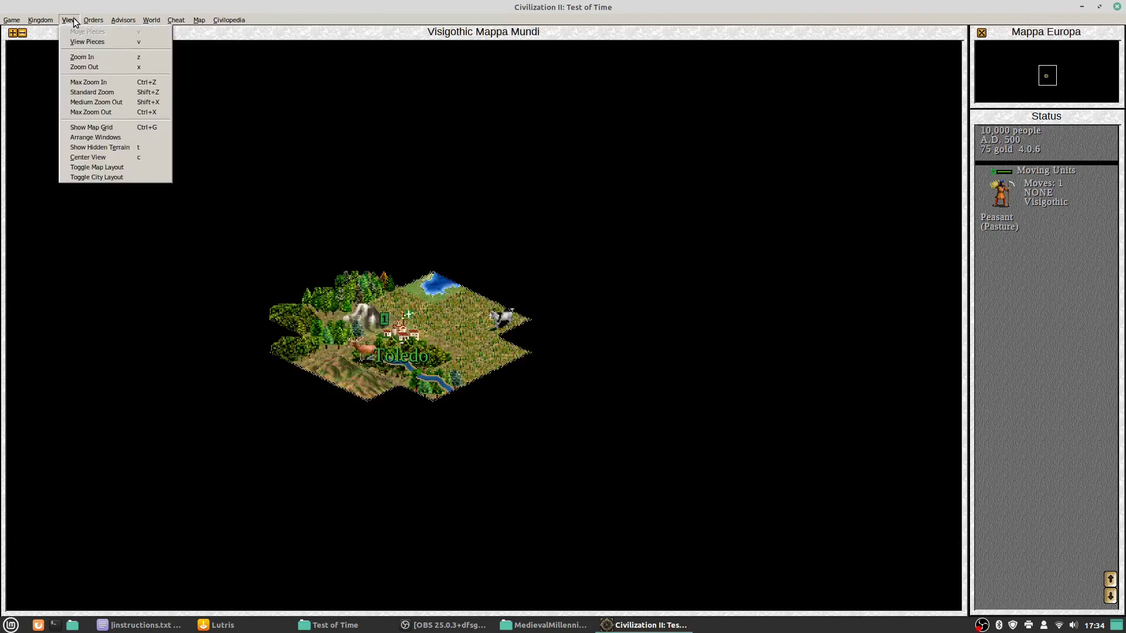
click(90, 177)
click(409, 346)
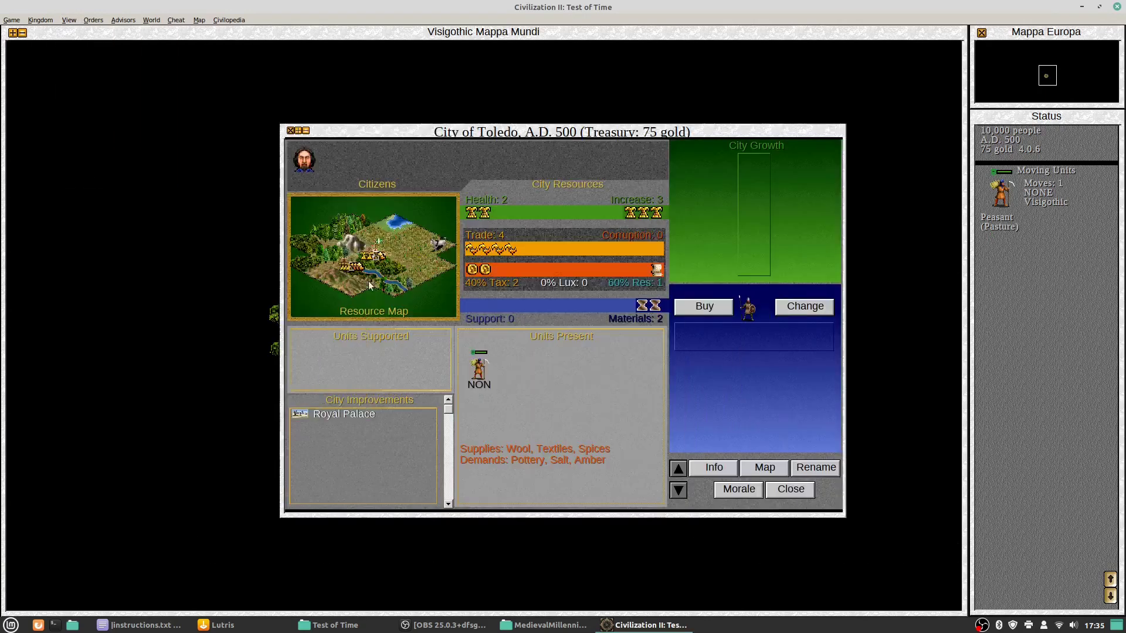
click(791, 494)
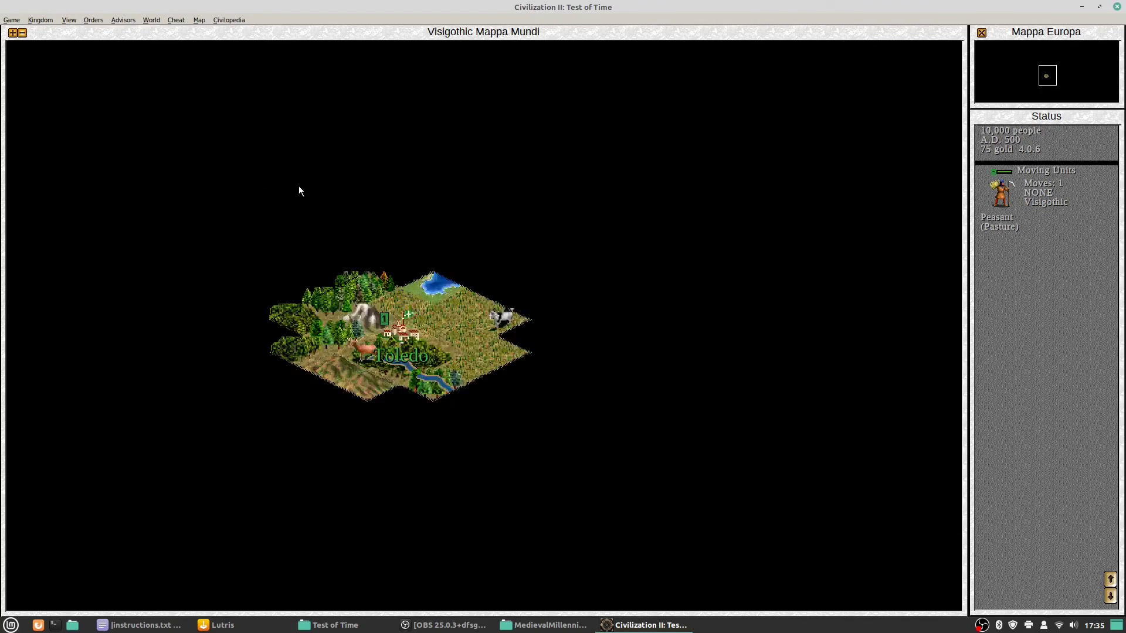
Quit the current Medieval Millennium game without saving and exit from the main menu to the desktop.
click(11, 20)
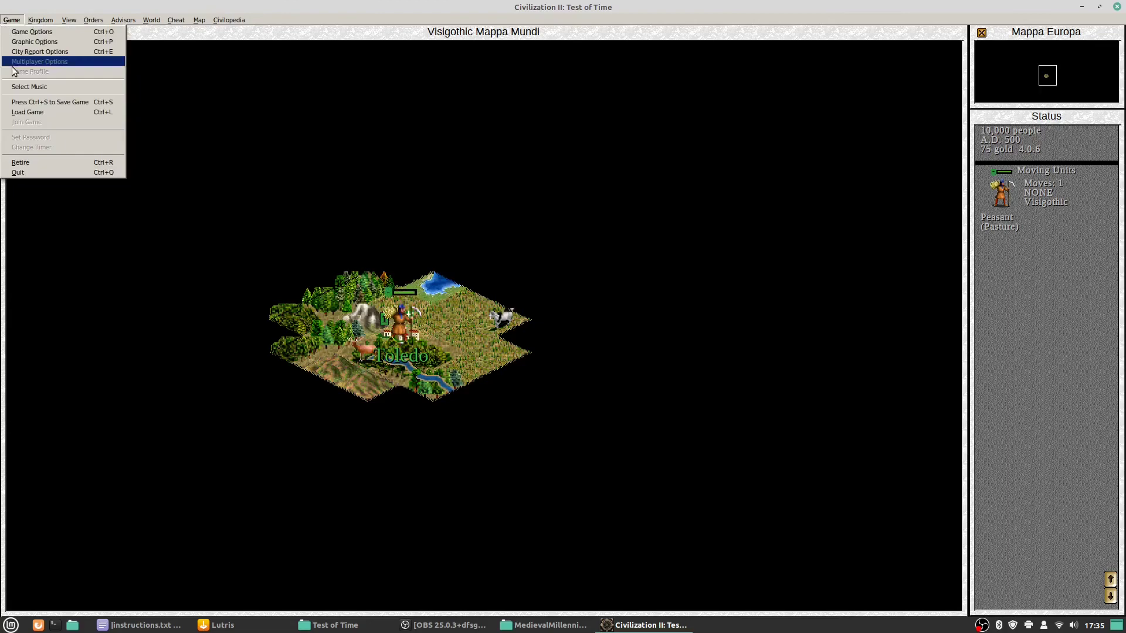
click(17, 172)
click(515, 329)
click(502, 352)
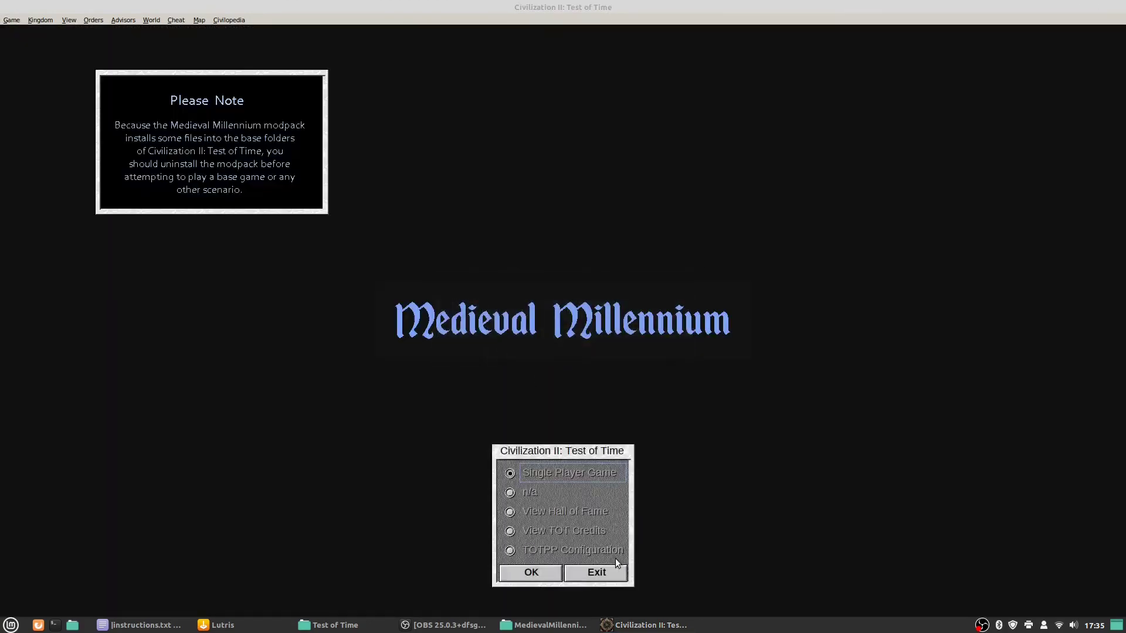
click(597, 572)
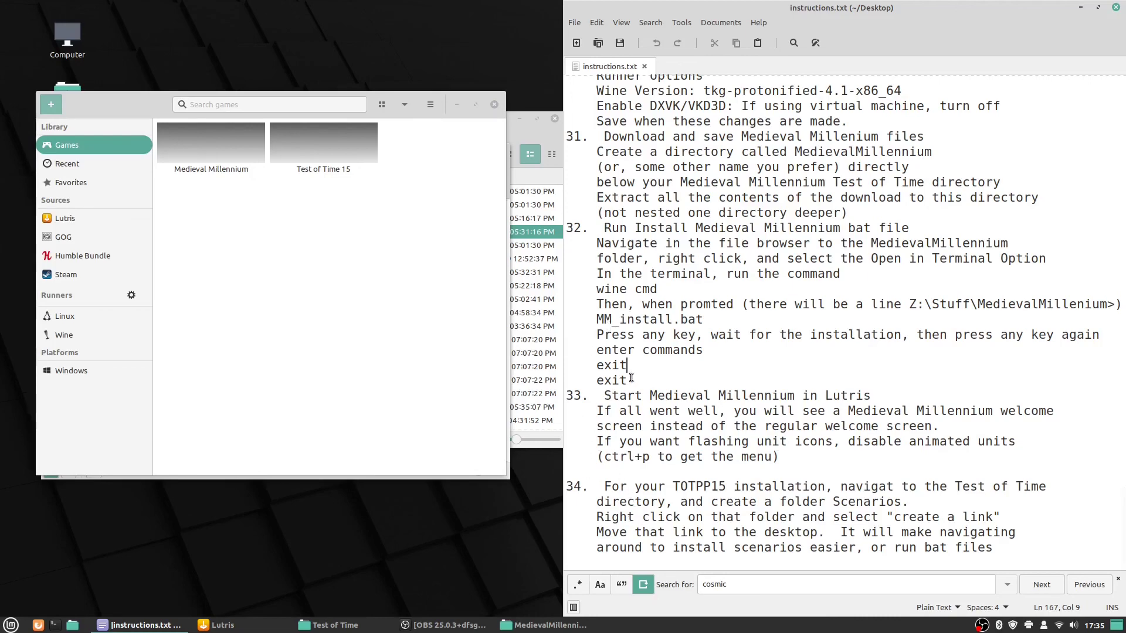
Close Lutris and the MedievalMillennium and Test of Time folder windows, leaving the instructions open.
click(496, 104)
click(500, 150)
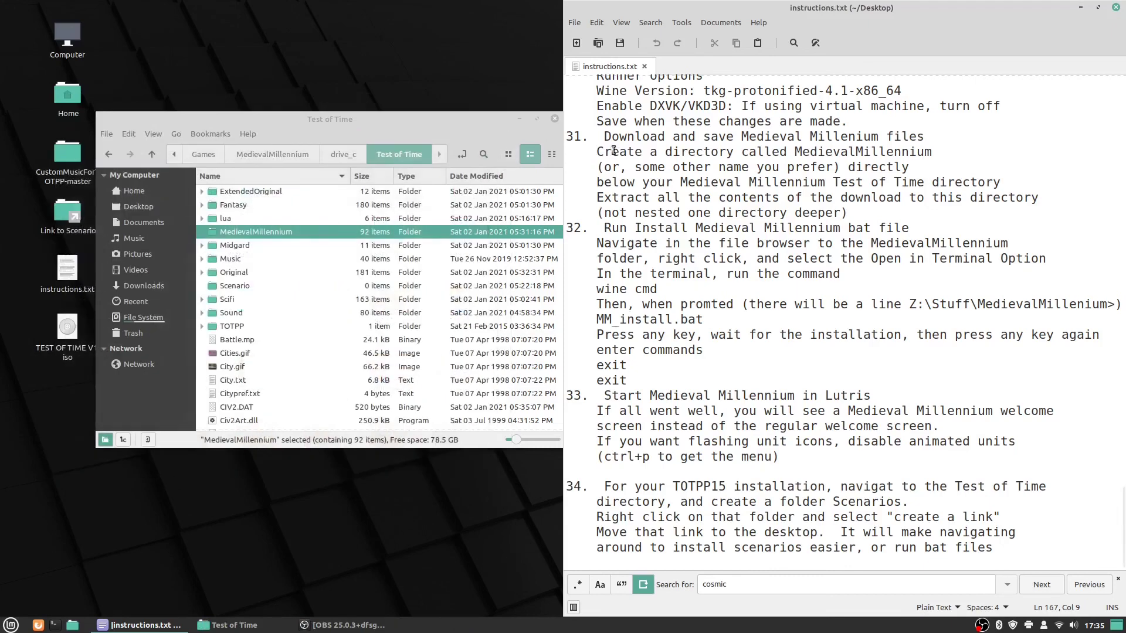
click(554, 120)
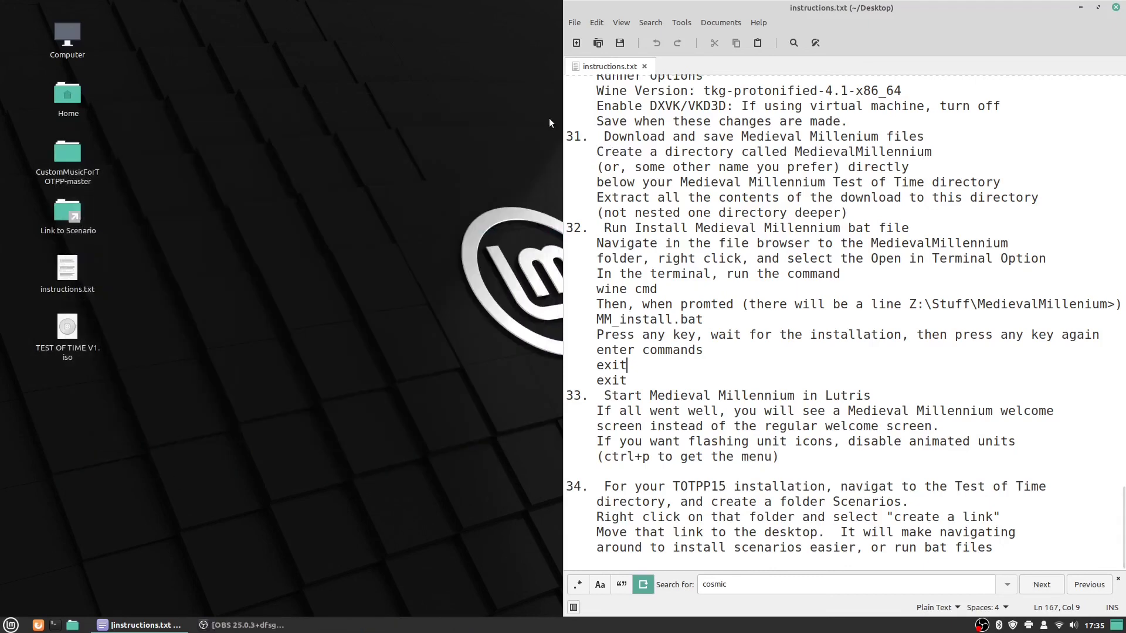